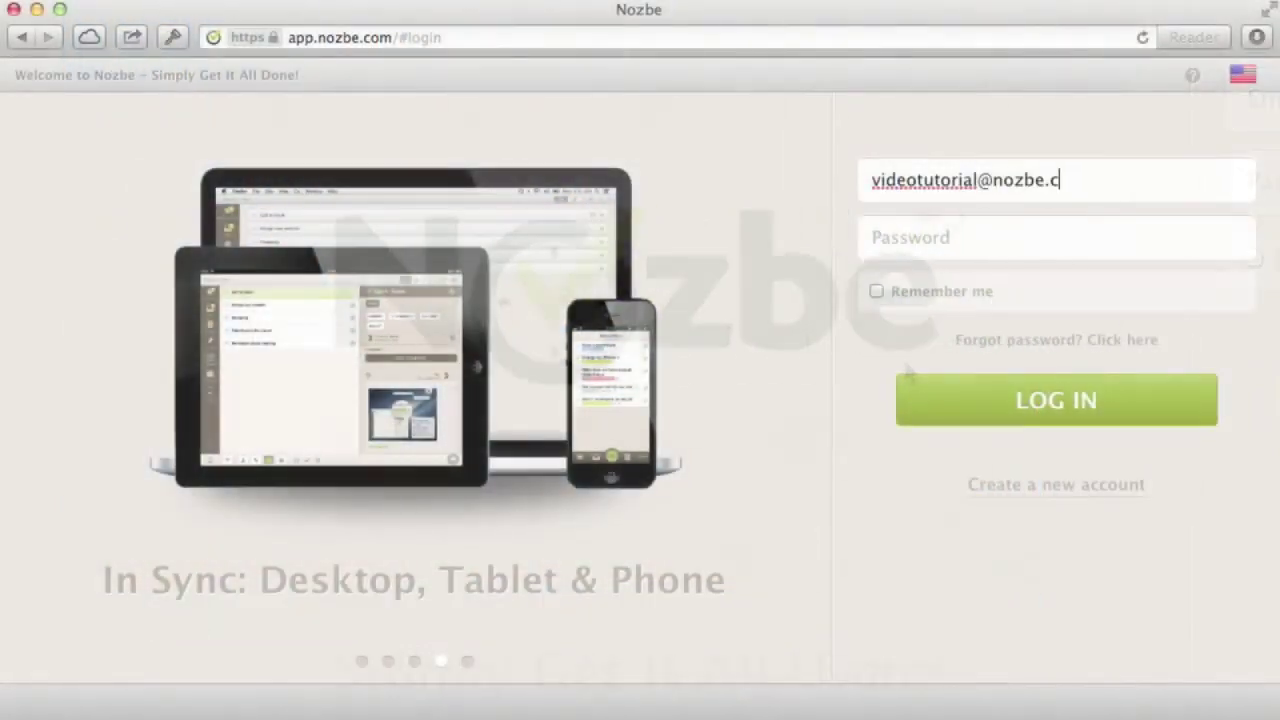
Log into Nozbe with the account email and password, with Remember me ticked
{"action": "type", "text": "om"}
{"action": "key", "text": "Tab"}
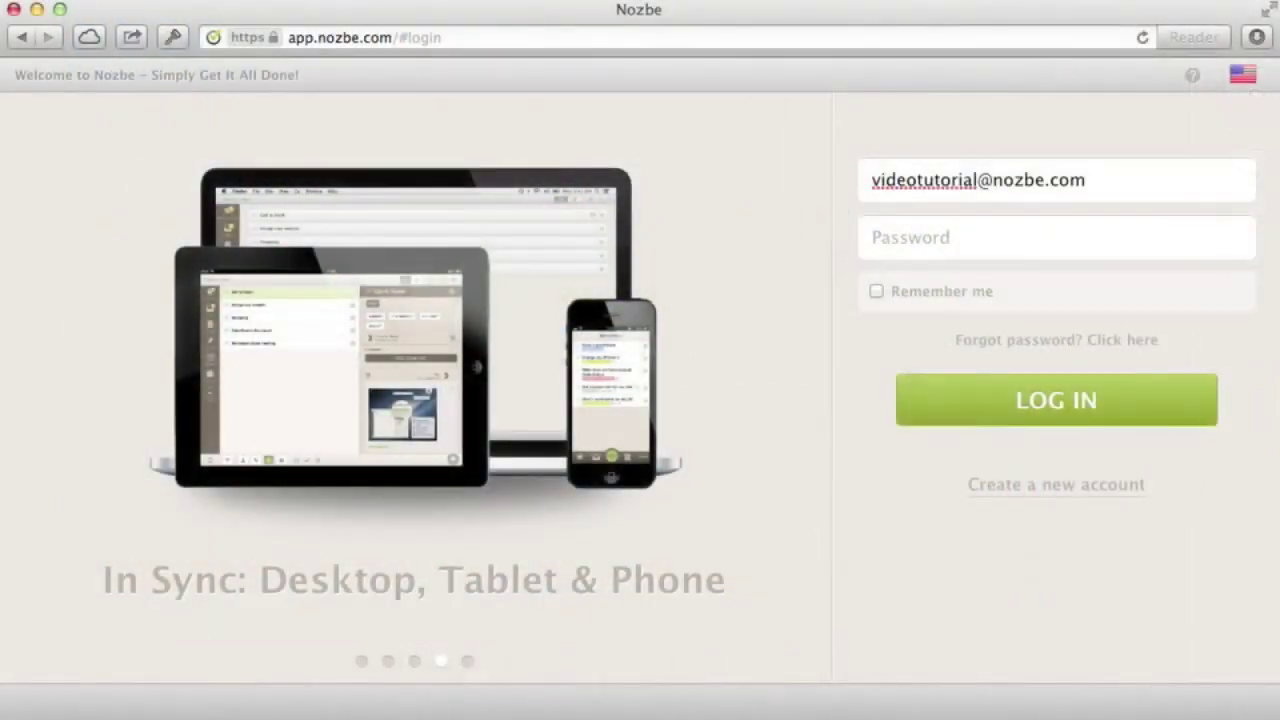
{"action": "type", "text": "•••••••"}
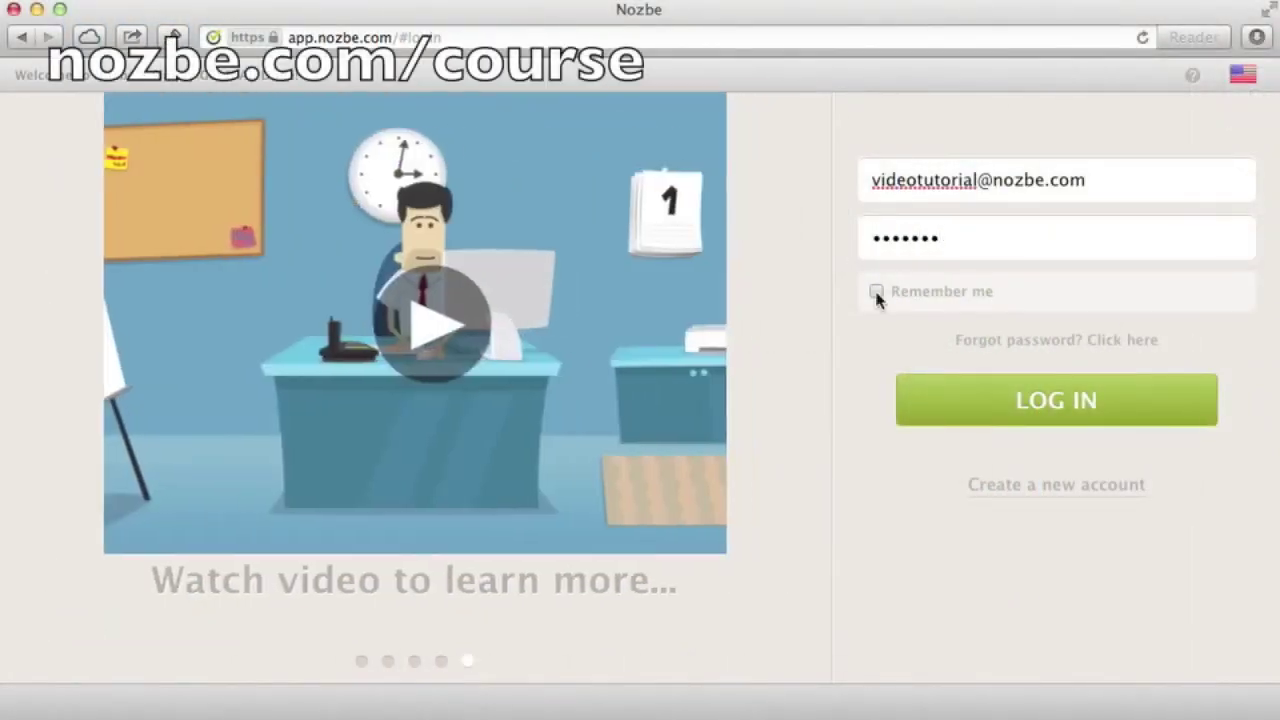
{"action": "left_click", "coordinate": [876, 291]}
{"action": "left_click", "coordinate": [1007, 404]}
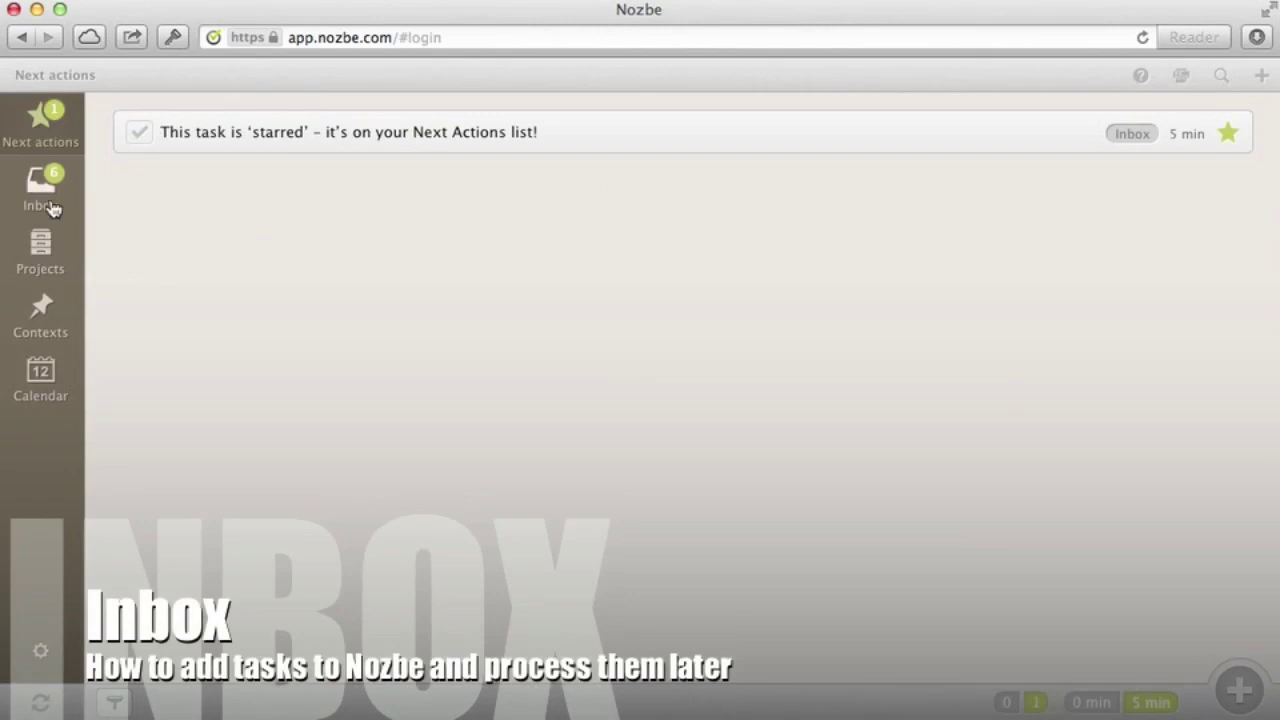
Add the Inbox task 'Explain why putting things in Inbox is important'
{"action": "left_click", "coordinate": [53, 208]}
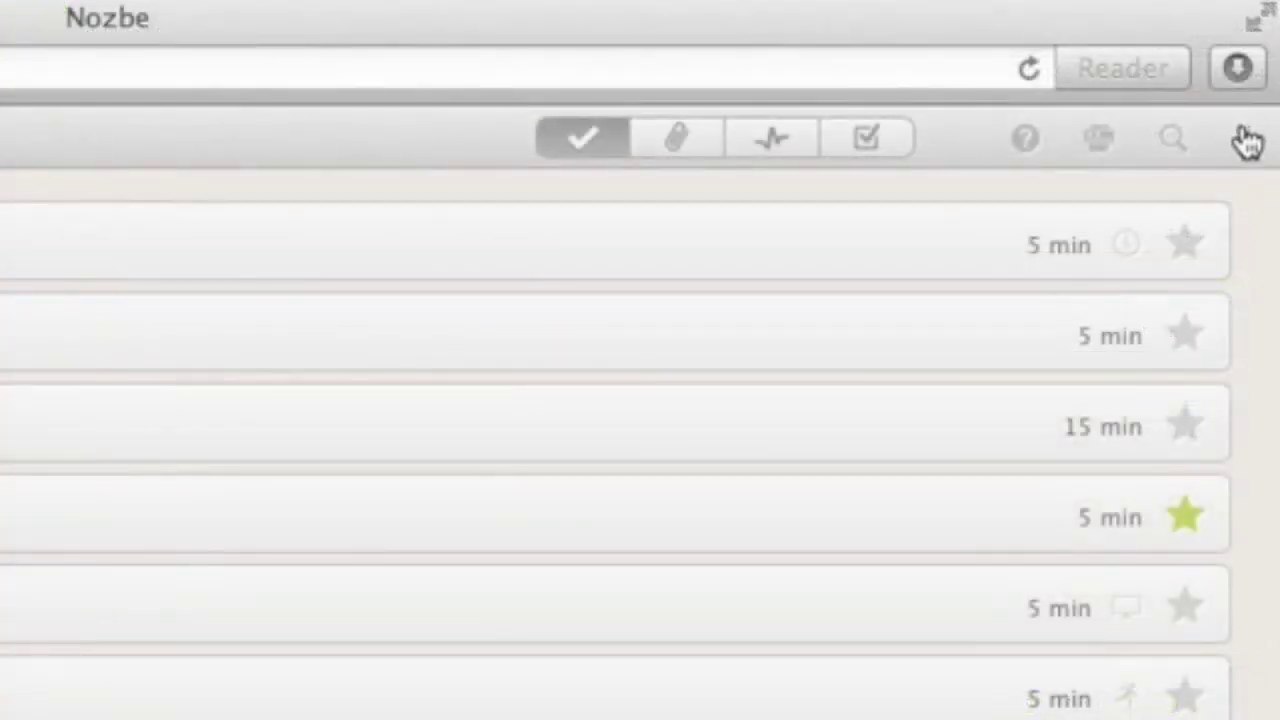
{"action": "left_click", "coordinate": [1248, 140]}
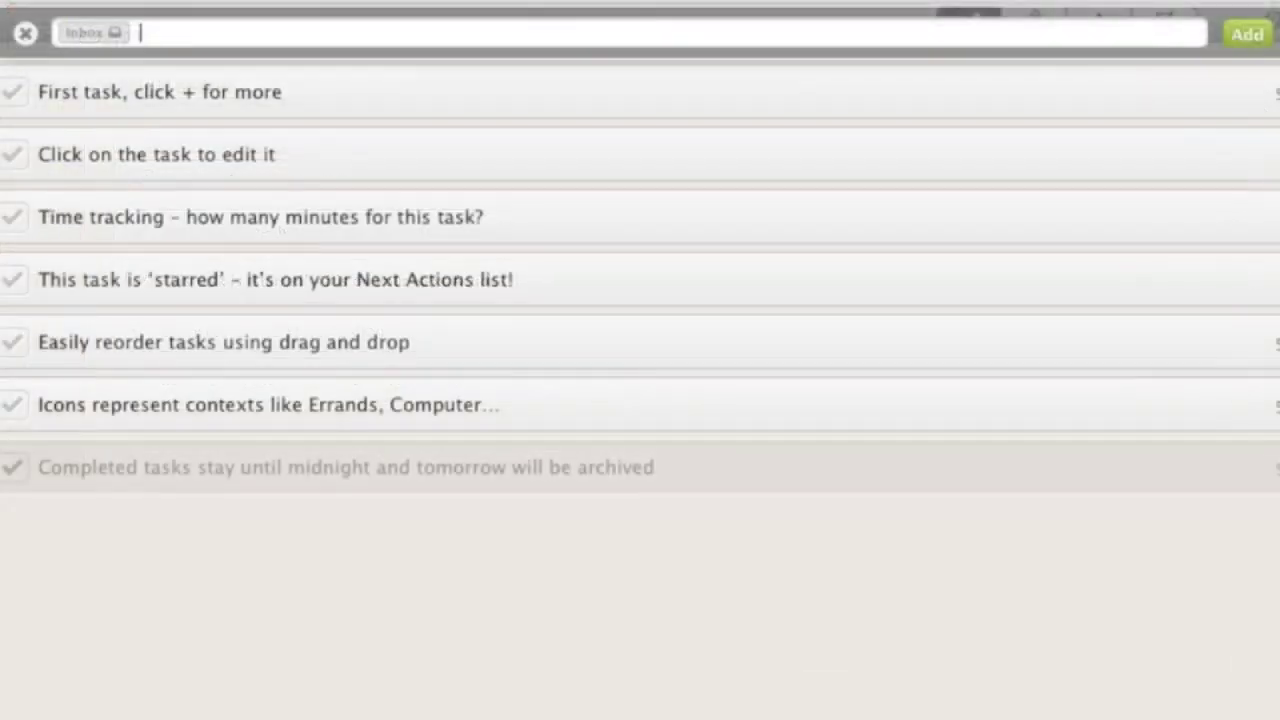
{"action": "type", "text": "Explain why putting thi"}
{"action": "type", "text": "ngs in Nozbe"}
{"action": "key", "text": "BackSpace"}
{"action": "key", "text": "BackSpace"}
{"action": "key", "text": "BackSpace"}
{"action": "key", "text": "BackSpace"}
{"action": "key", "text": "BackSpace"}
{"action": "type", "text": "Inbox is important"}
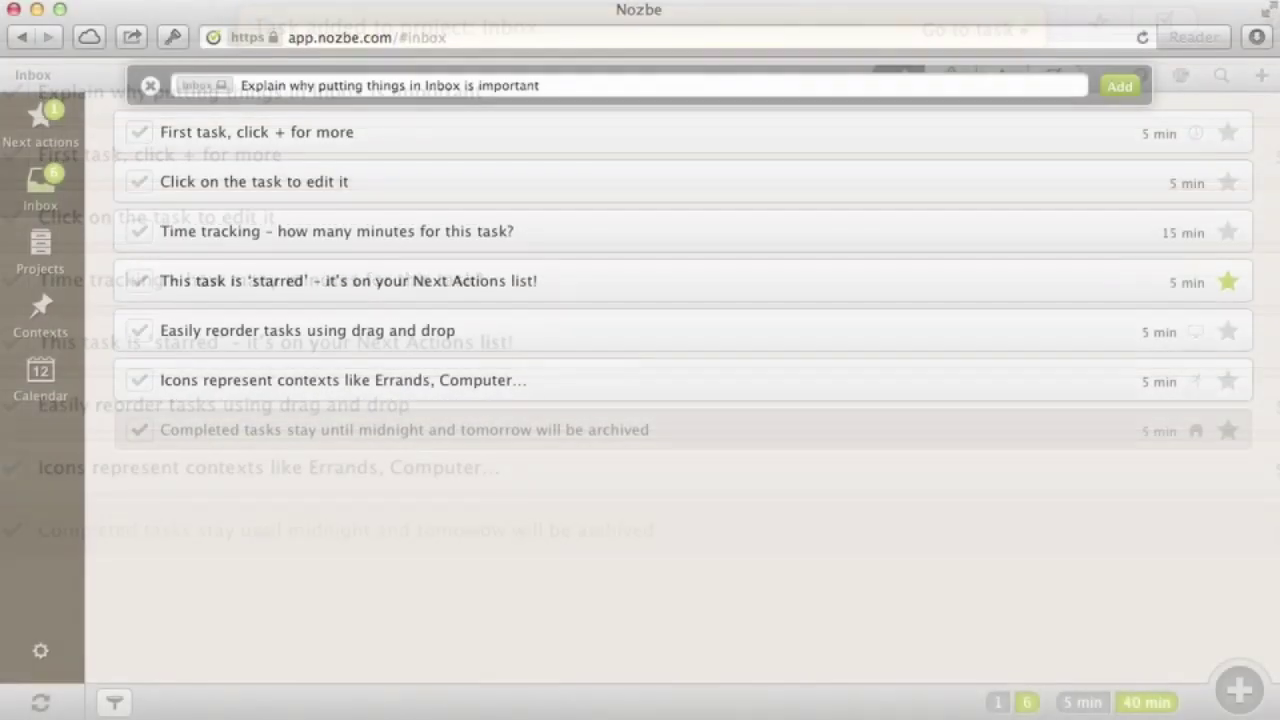
{"action": "key", "text": "Return"}
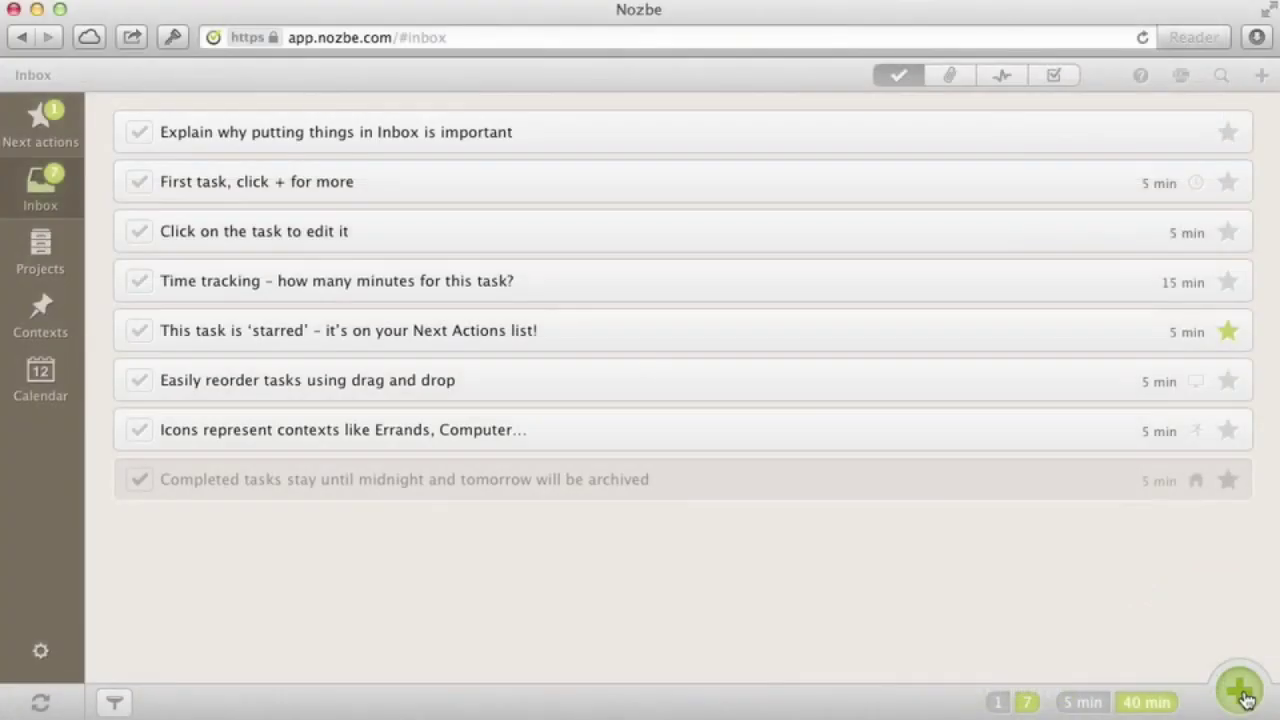
Add a second Inbox task, 'Prepare birthday party for my brother'
{"action": "left_click", "coordinate": [1246, 698]}
{"action": "type", "text": "Prepare birthday party for my brother"}
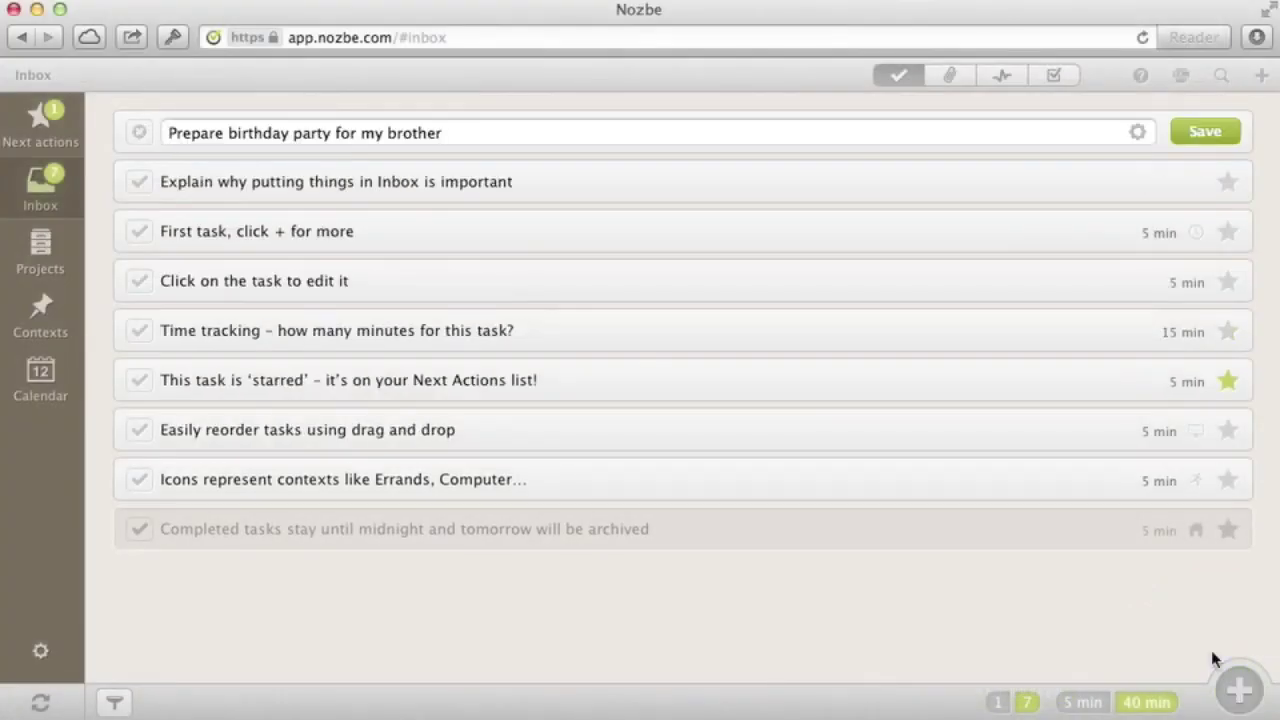
{"action": "key", "text": "Return"}
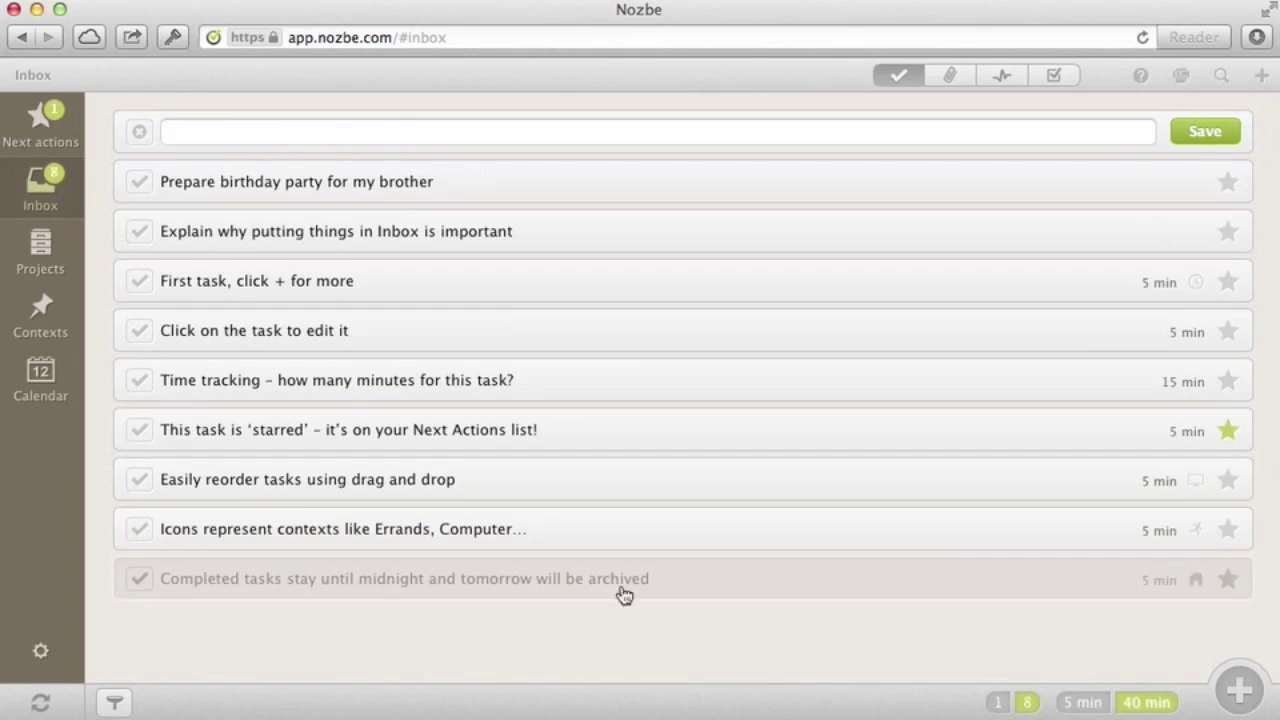
{"action": "left_click", "coordinate": [41, 651]}
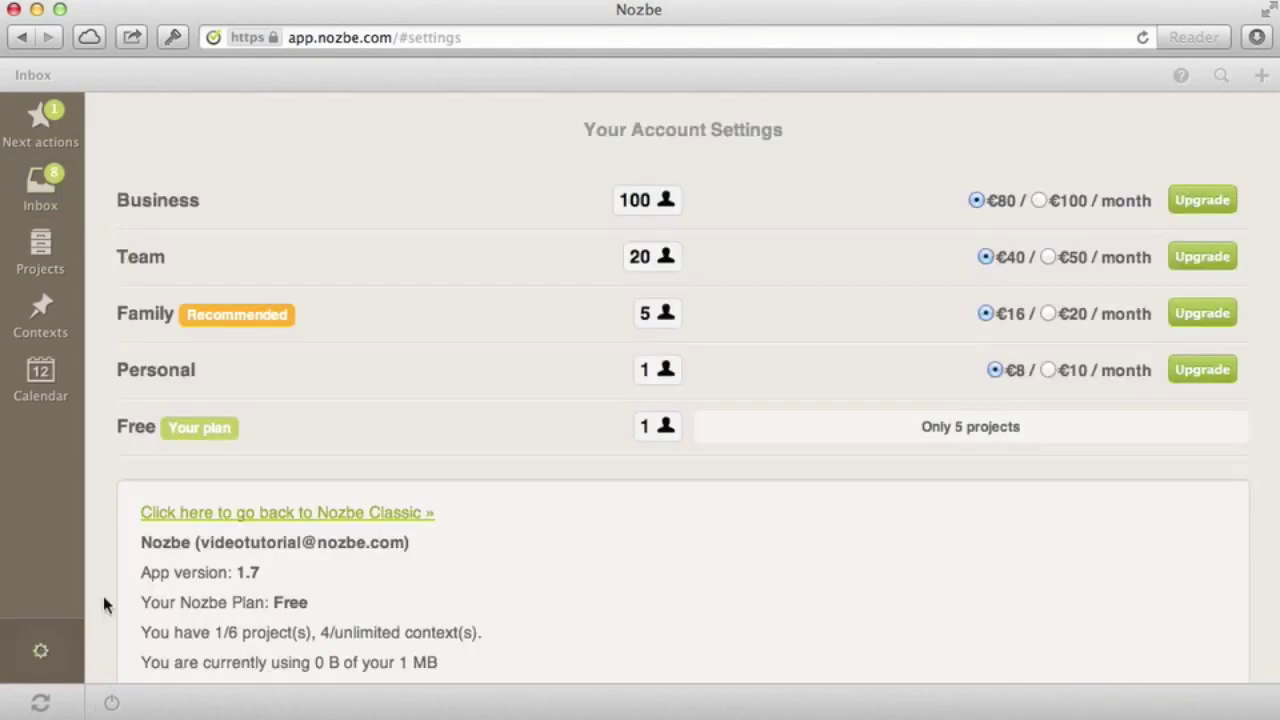
Expand the Bookmarklet, Applescript and Your Nickname and PIN settings sections to reveal the nickname and PIN
{"action": "scroll", "coordinate": [103, 600], "scroll_direction": "down", "scroll_amount": 5}
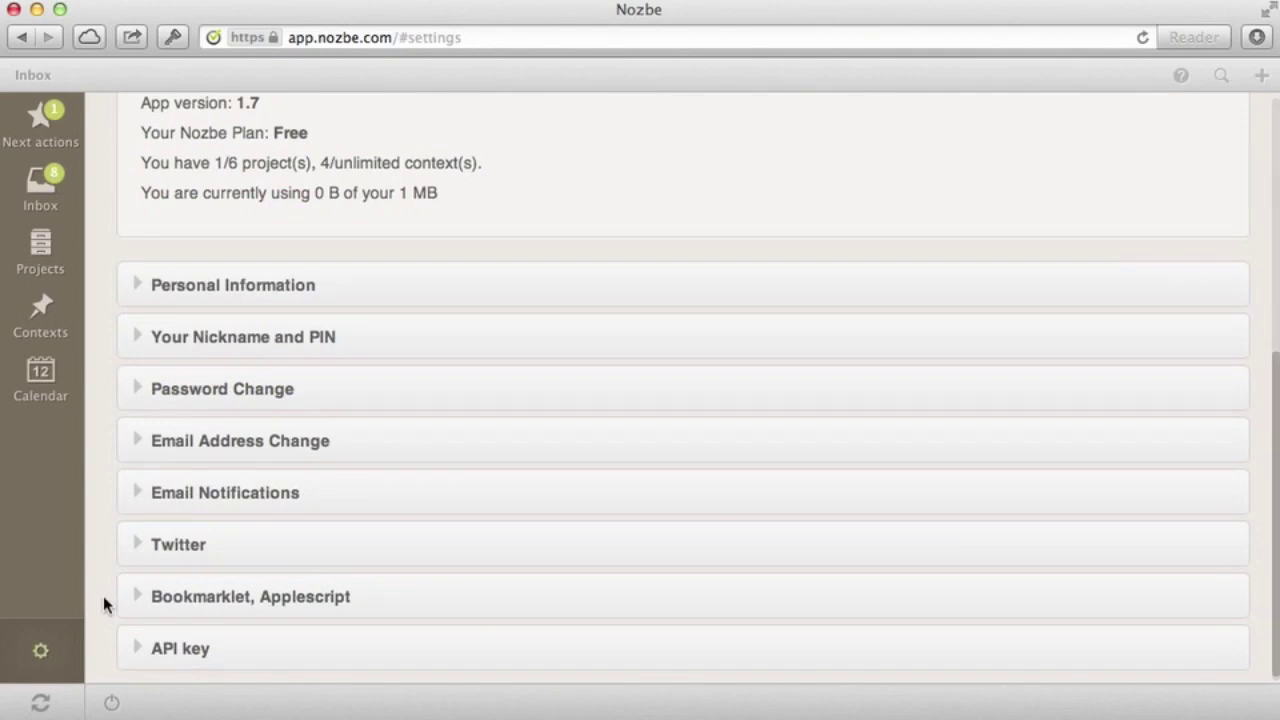
{"action": "left_click", "coordinate": [188, 598]}
{"action": "scroll", "coordinate": [188, 600], "scroll_direction": "down", "scroll_amount": 4}
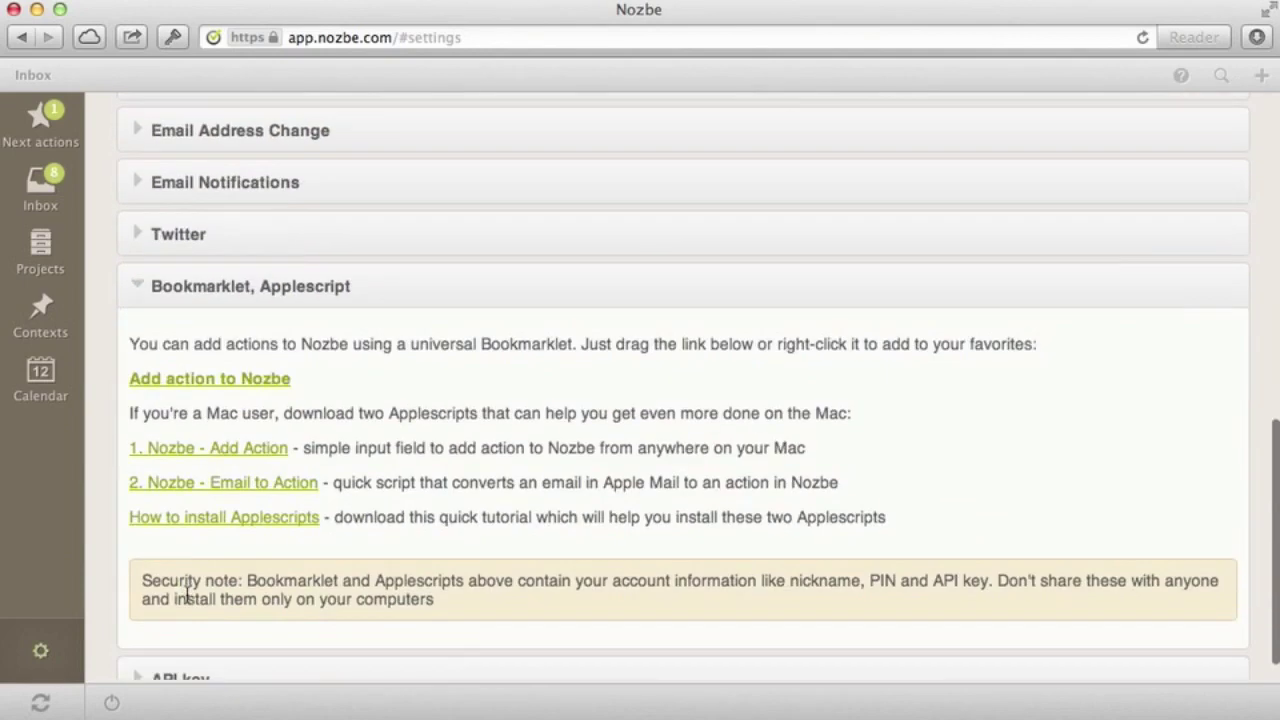
{"action": "scroll", "coordinate": [137, 369], "scroll_direction": "up", "scroll_amount": 4}
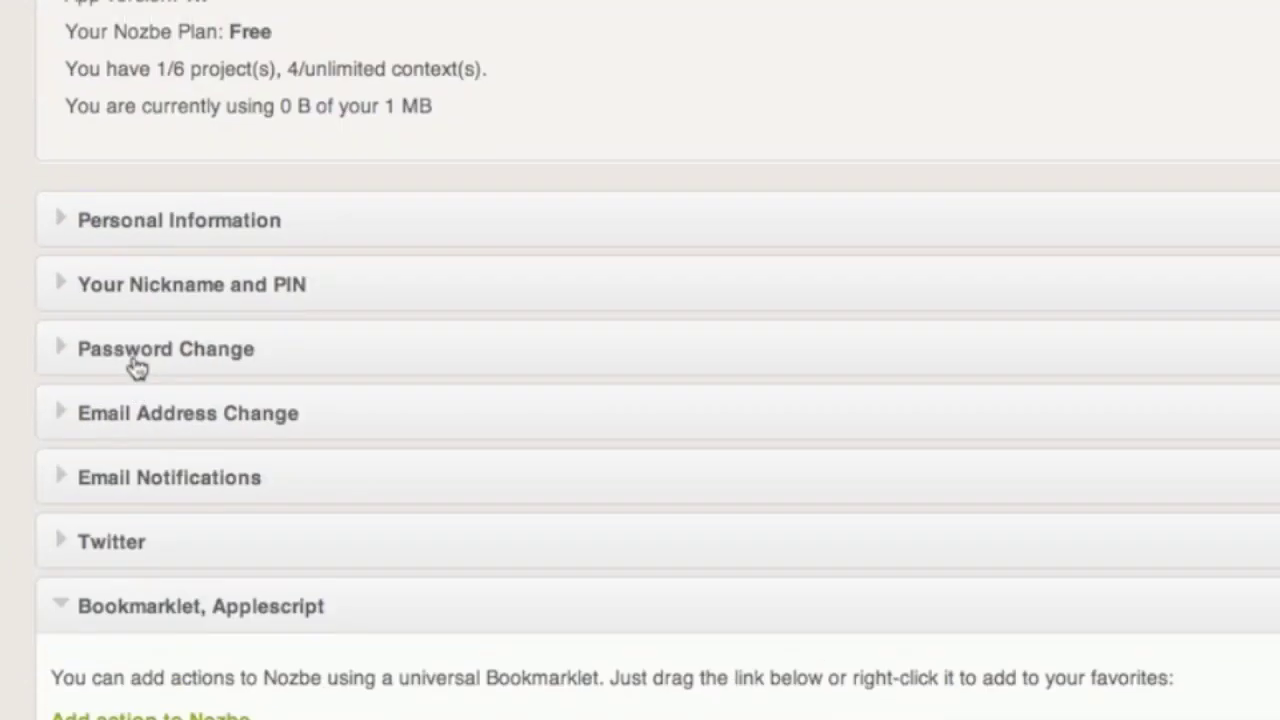
{"action": "left_click", "coordinate": [190, 286]}
{"action": "scroll", "coordinate": [226, 430], "scroll_direction": "down", "scroll_amount": 3}
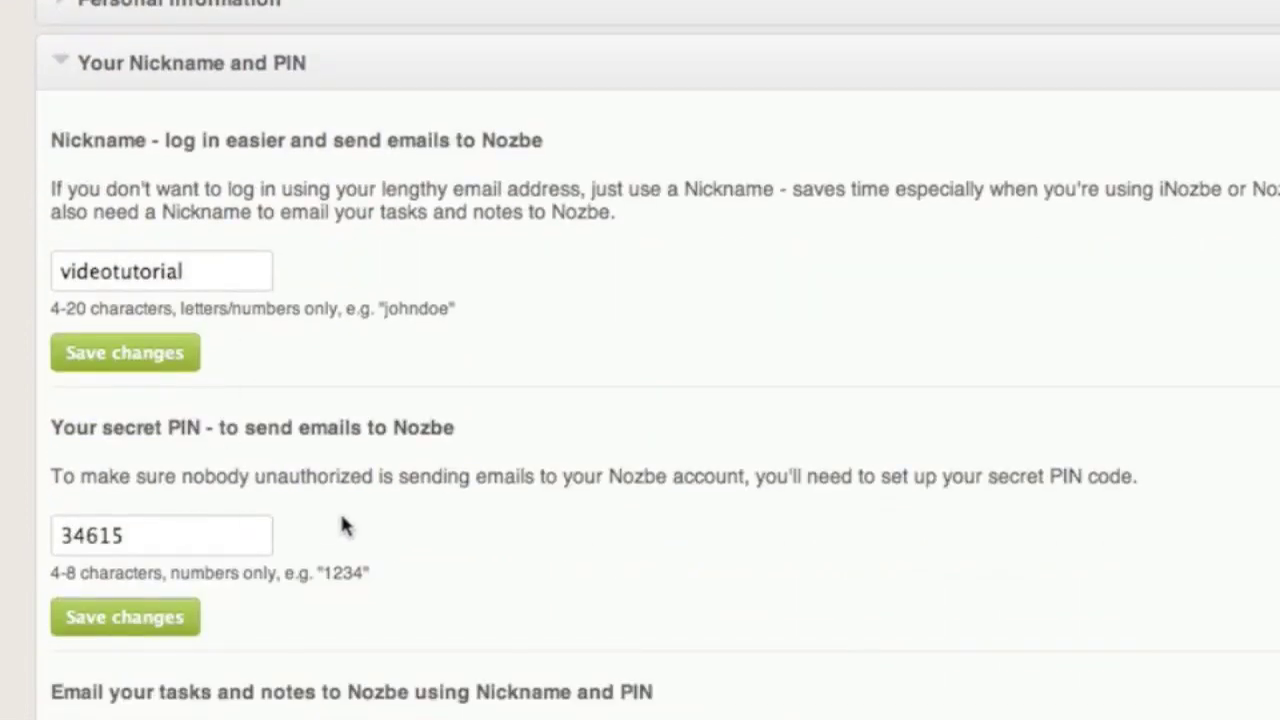
{"action": "scroll", "coordinate": [343, 525], "scroll_direction": "down", "scroll_amount": 2}
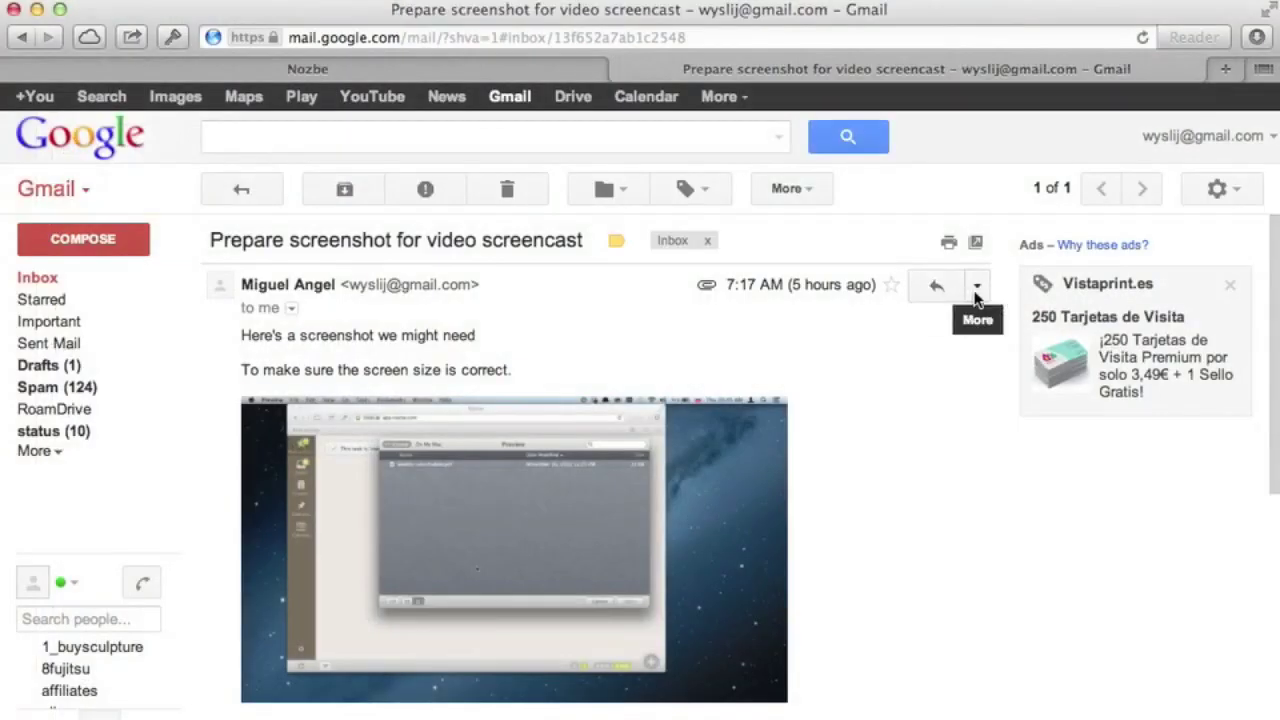
{"action": "left_click", "coordinate": [976, 286]}
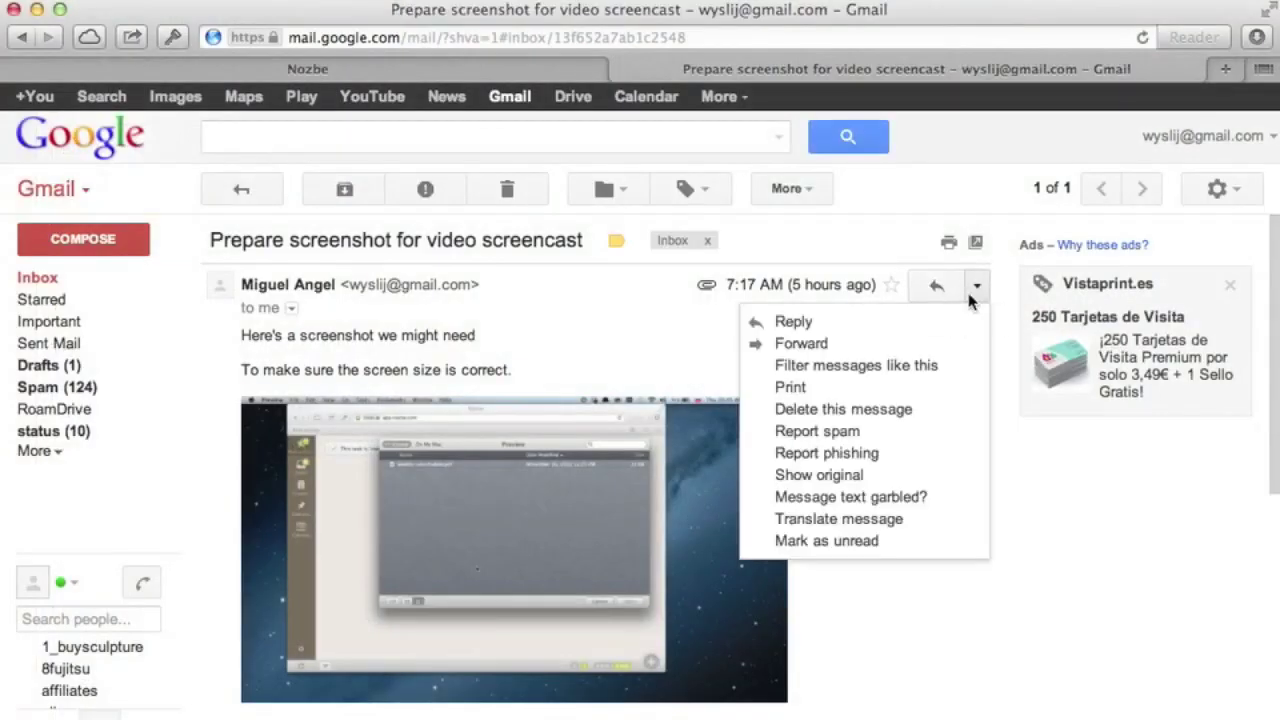
{"action": "left_click", "coordinate": [842, 355]}
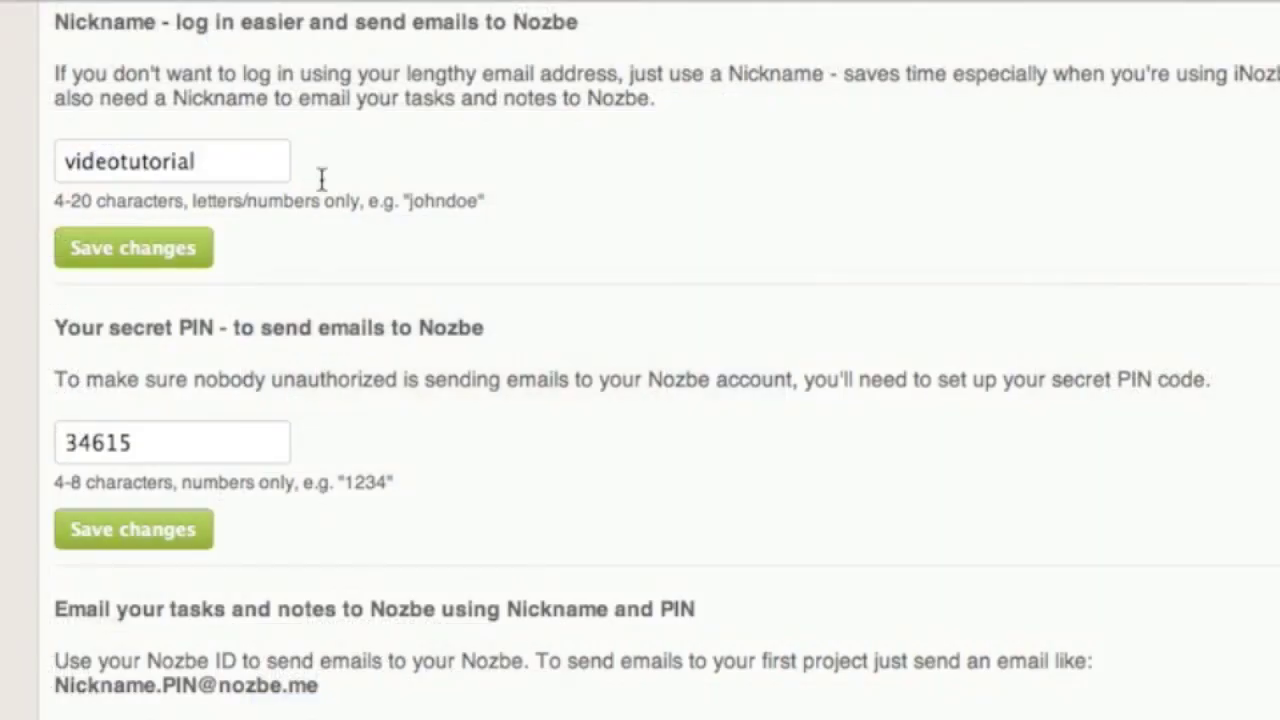
{"action": "double_click", "coordinate": [233, 175]}
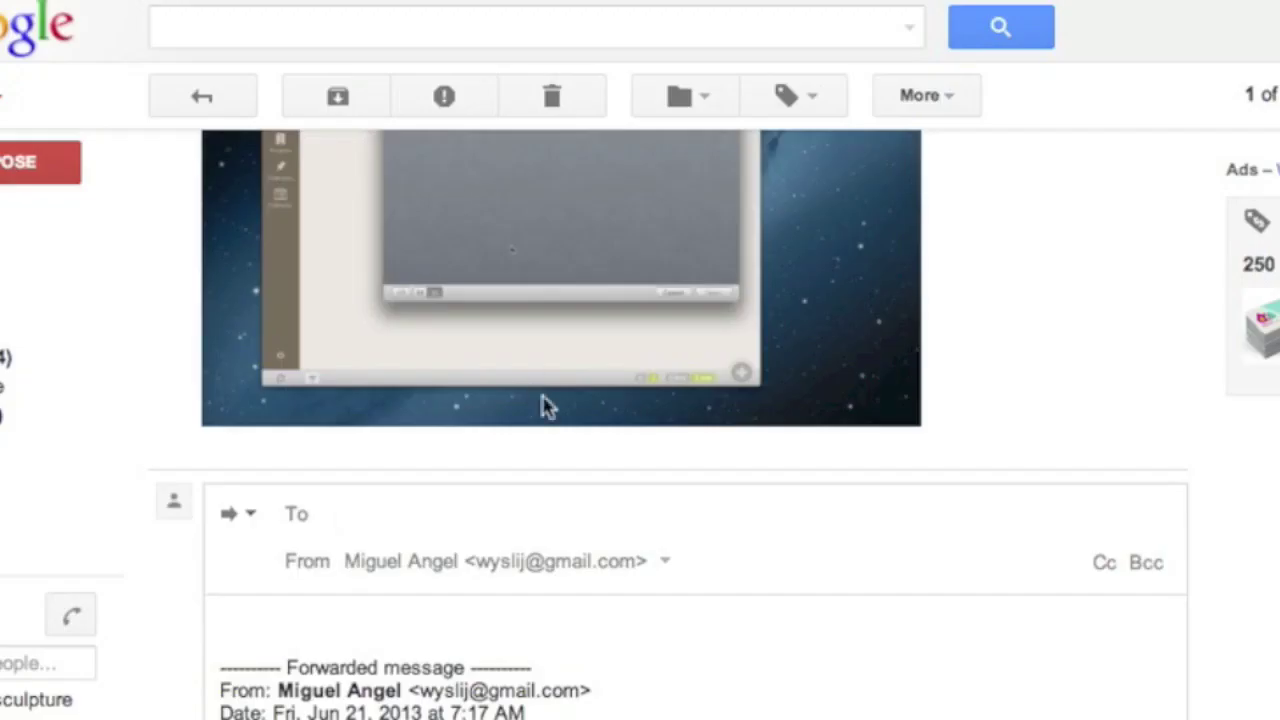
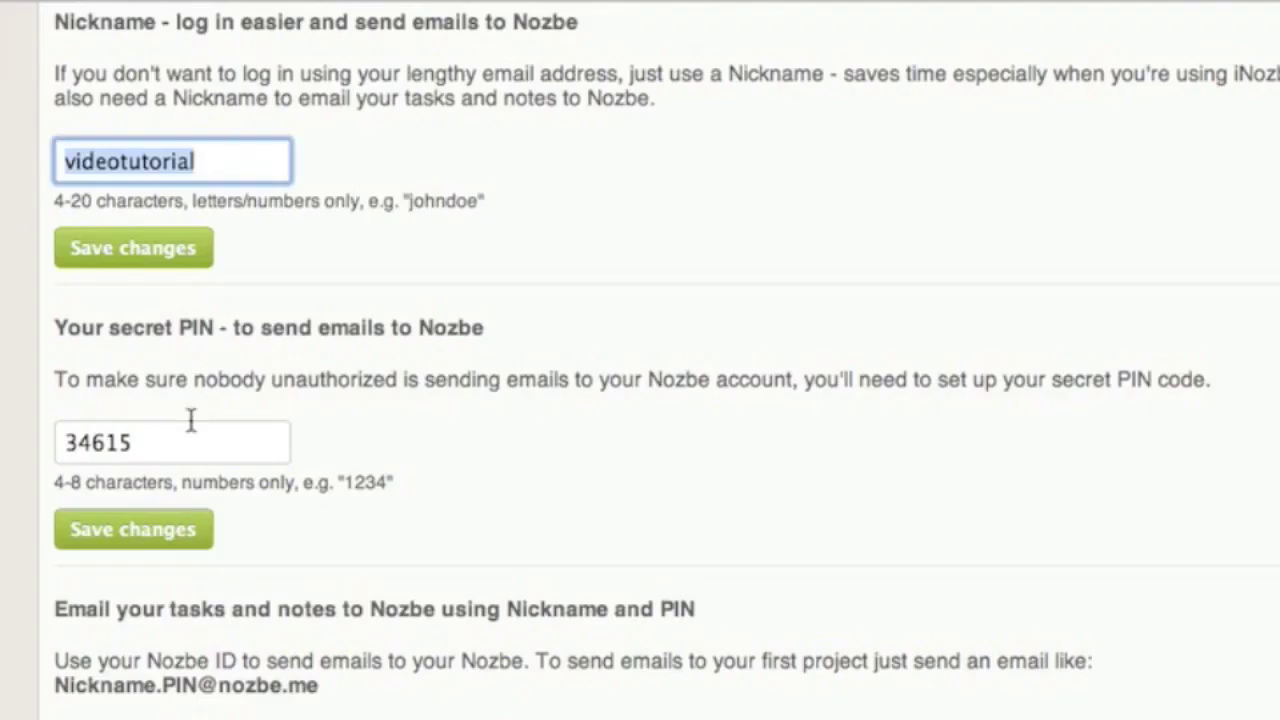
{"action": "double_click", "coordinate": [186, 437]}
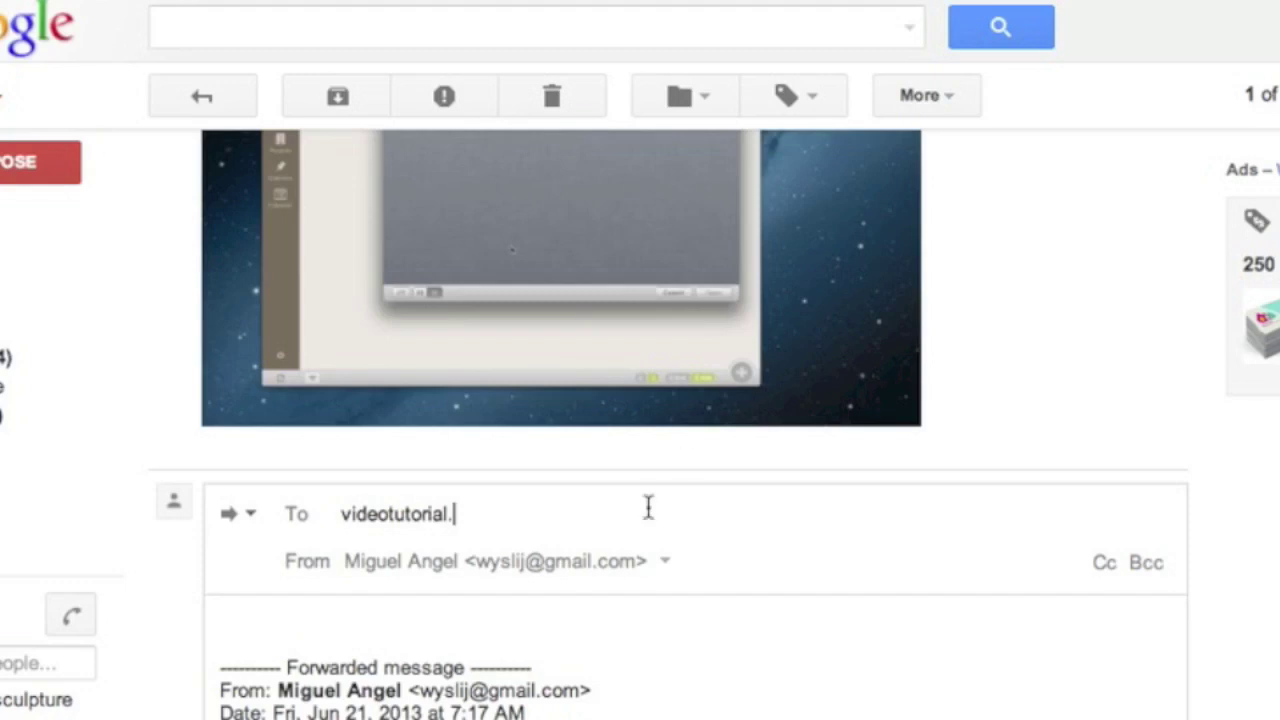
{"action": "key", "text": "super+v"}
{"action": "type", "text": "@"}
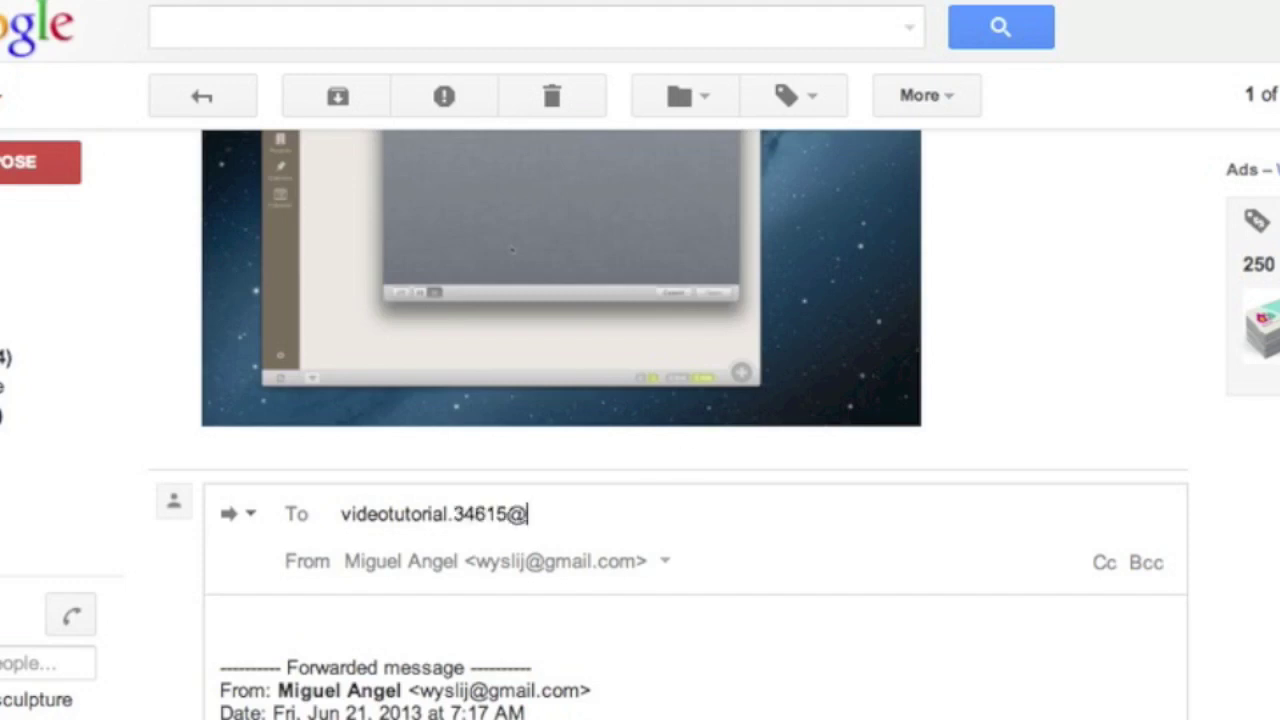
{"action": "type", "text": "nozbe.me"}
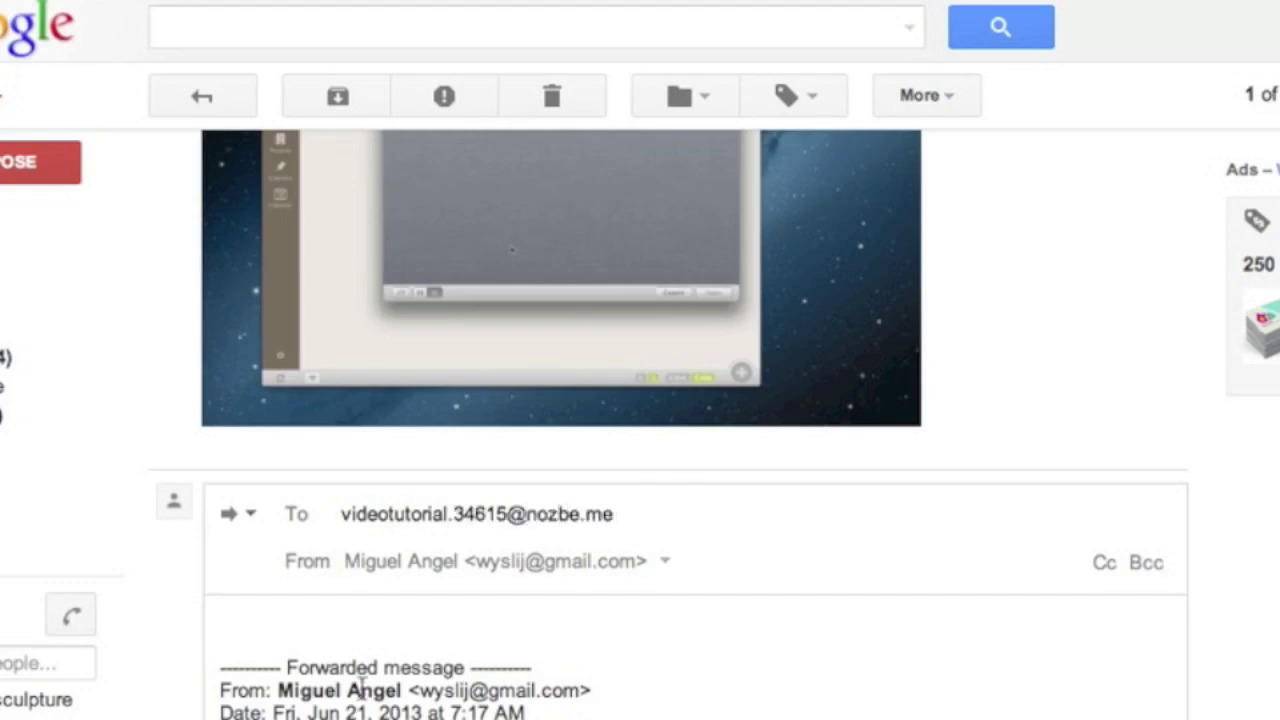
{"action": "left_click", "coordinate": [269, 614]}
{"action": "type", "text": "Important attachment below"}
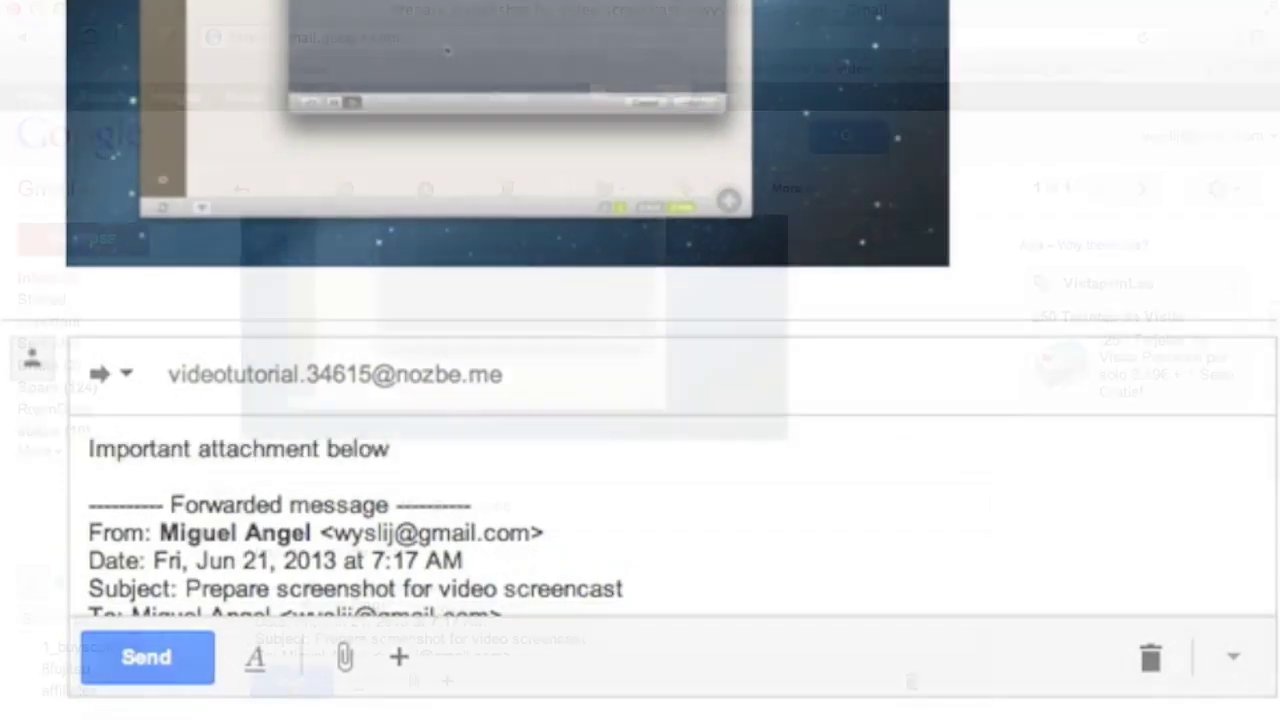
{"action": "left_click", "coordinate": [143, 668]}
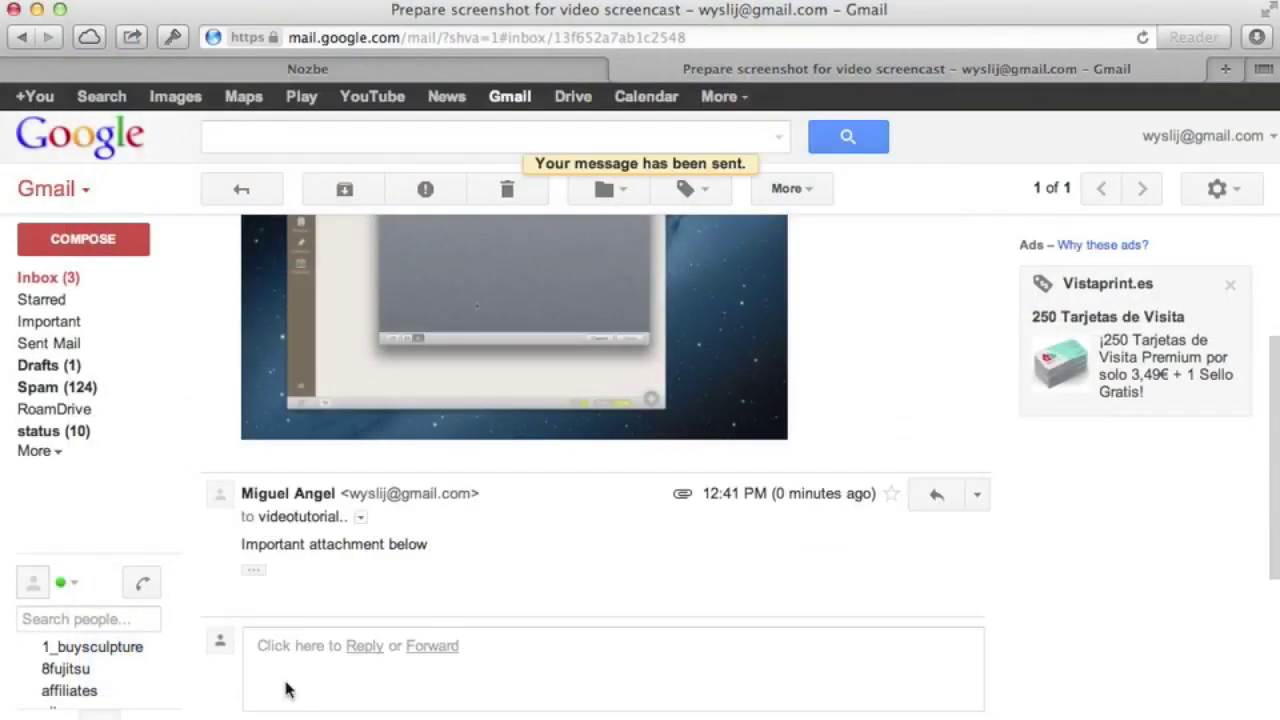
Start a new email addressed to the suggested Nozbe task address
{"action": "left_click", "coordinate": [108, 240]}
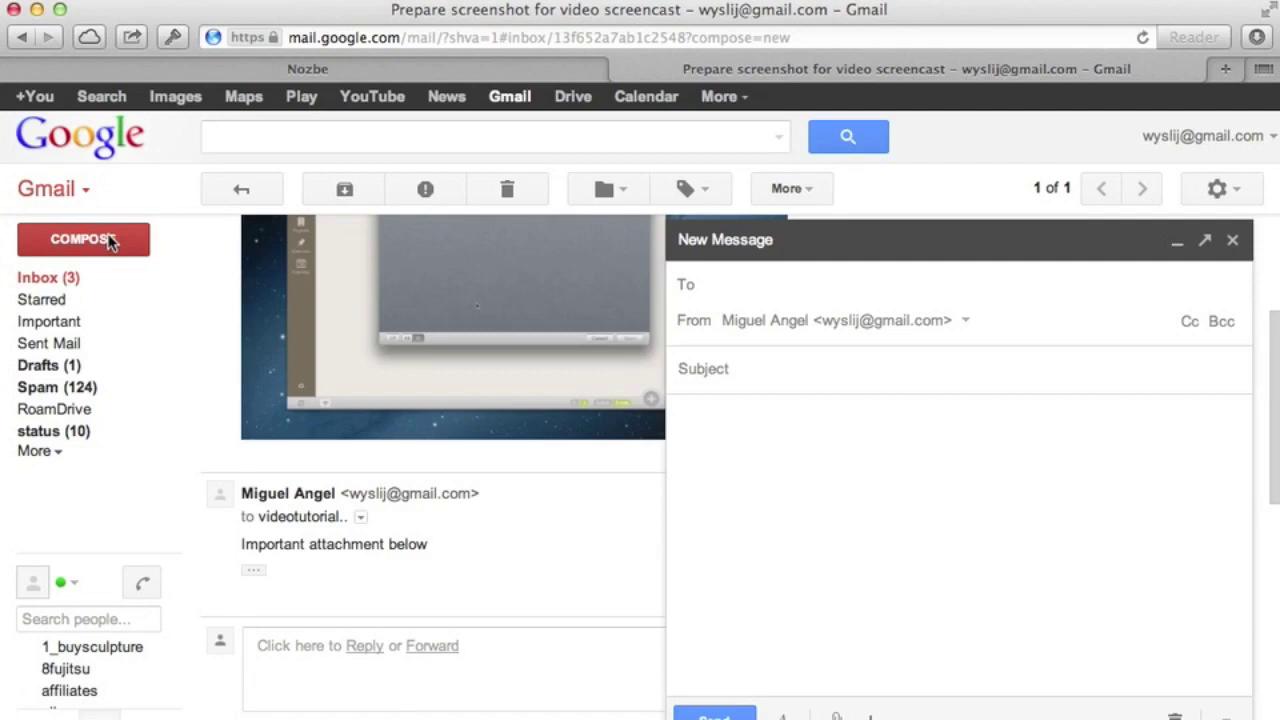
{"action": "type", "text": "video"}
{"action": "key", "text": "Return"}
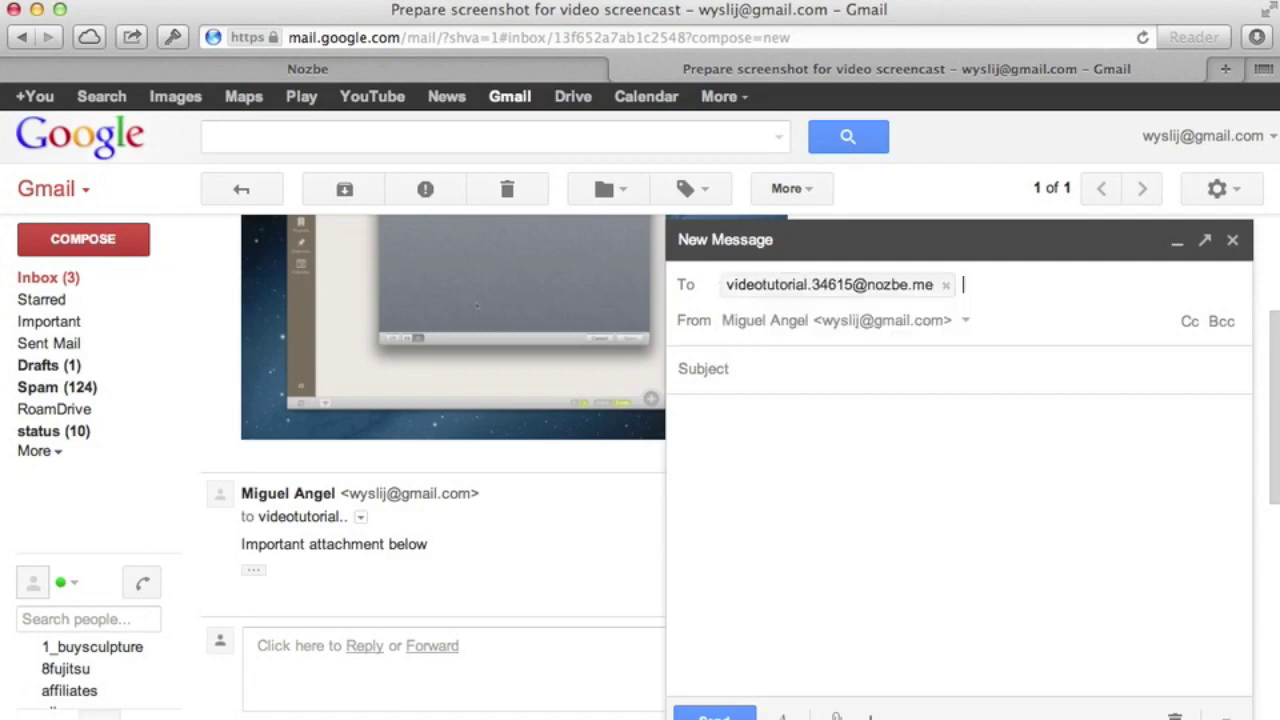
{"action": "left_click", "coordinate": [780, 368]}
{"action": "left_click", "coordinate": [741, 390]}
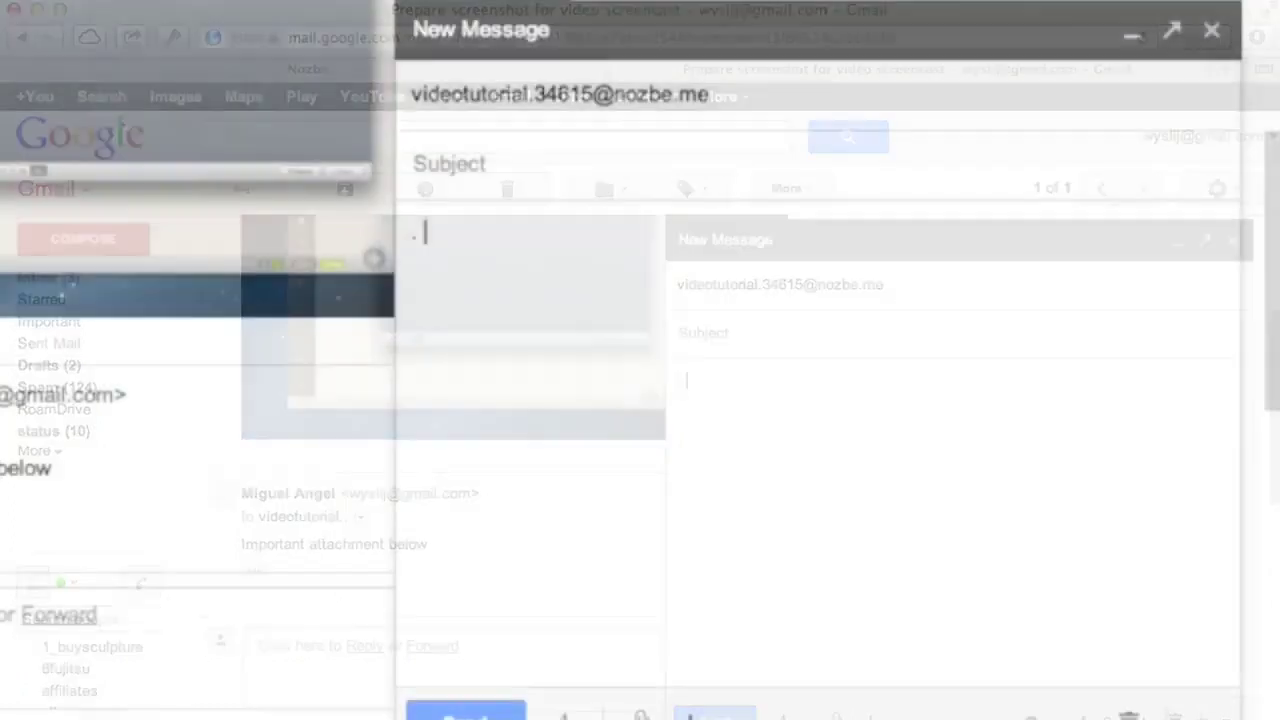
List tasks: walk the dog, buy groceries, finish the video course with a YouTube upload note
{"action": "type", "text": "Walk the dog three times a day"}
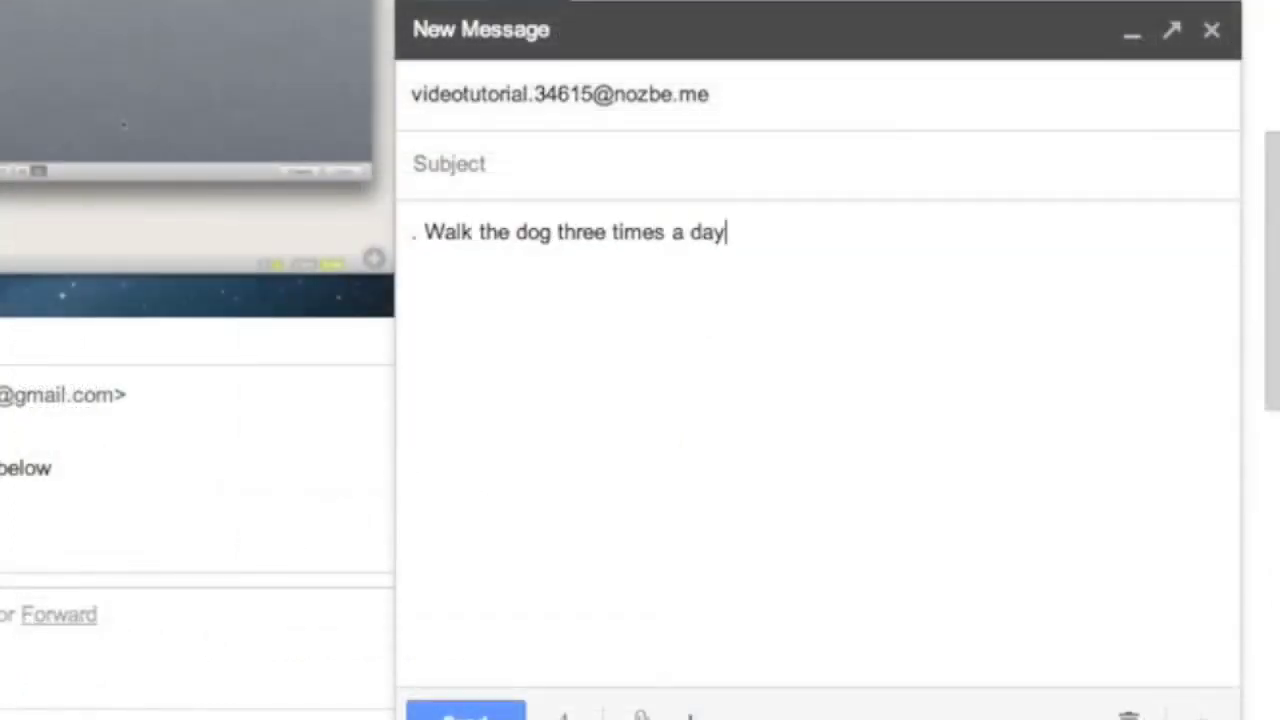
{"action": "key", "text": "Return"}
{"action": "key", "text": "Return"}
{"action": "type", "text": ". Buy grocer"}
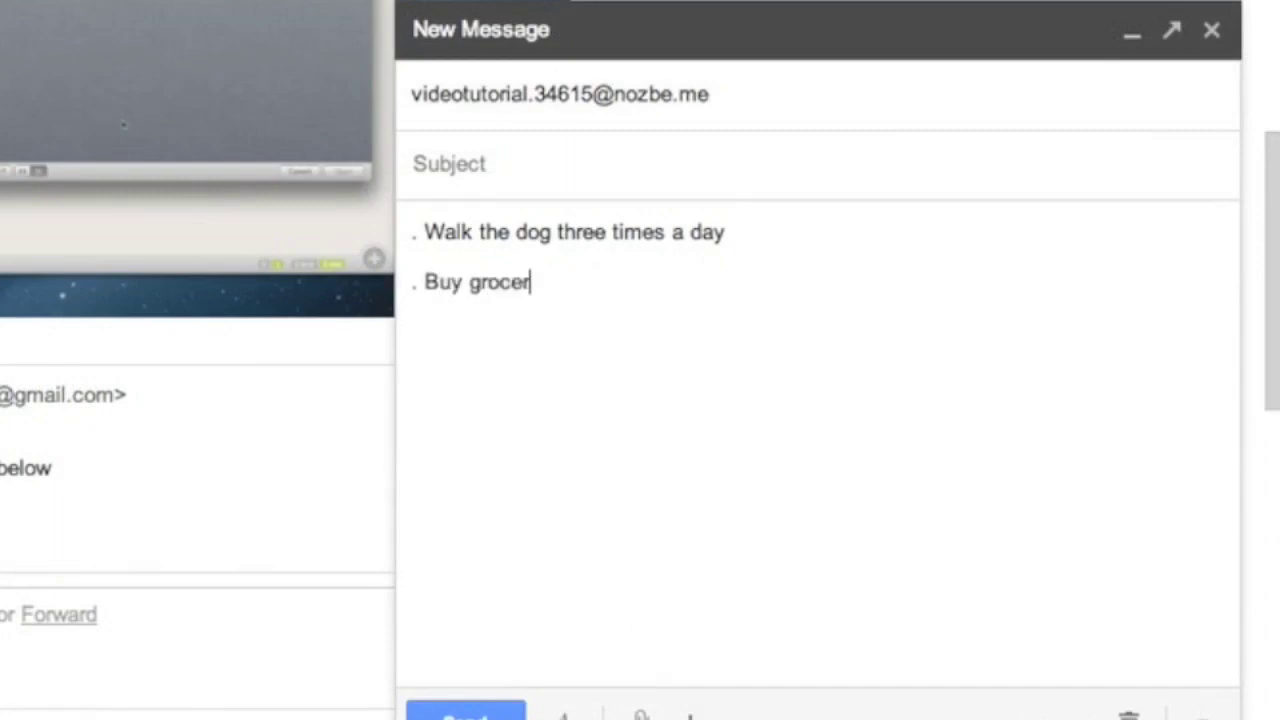
{"action": "type", "text": "ies for tomorrow"}
{"action": "key", "text": "Return"}
{"action": "key", "text": "Return"}
{"action": "type", "text": ". Finish the e"}
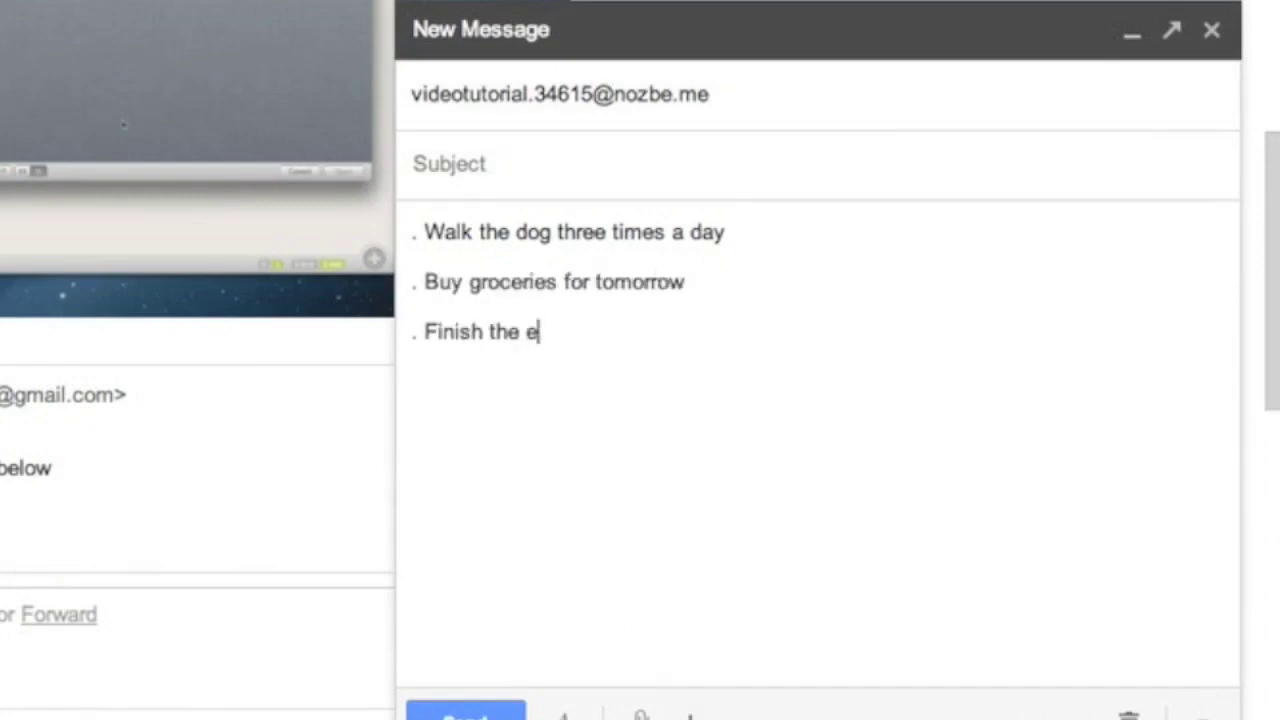
{"action": "key", "text": "BackSpace"}
{"action": "key", "text": "BackSpace"}
{"action": "key", "text": "BackSpace"}
{"action": "type", "text": "is video course"}
{"action": "key", "text": "Return"}
{"action": "key", "text": "Return"}
{"action": "type", "text": "Remember to upload this to"}
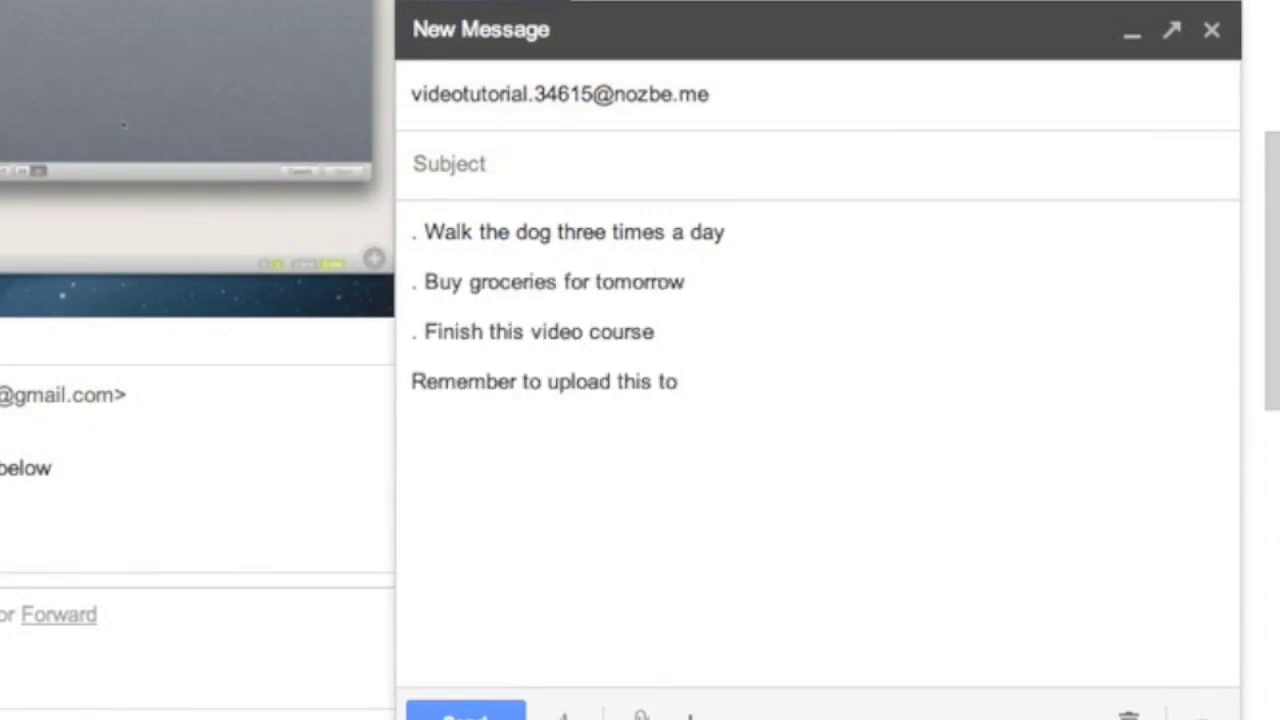
{"action": "type", "text": " our main Nozbe Youtube channel"}
Add the note 'Don't forget mineral water!' under groceries and send the email
{"action": "left_click", "coordinate": [685, 282]}
{"action": "key", "text": "Return"}
{"action": "key", "text": "Return"}
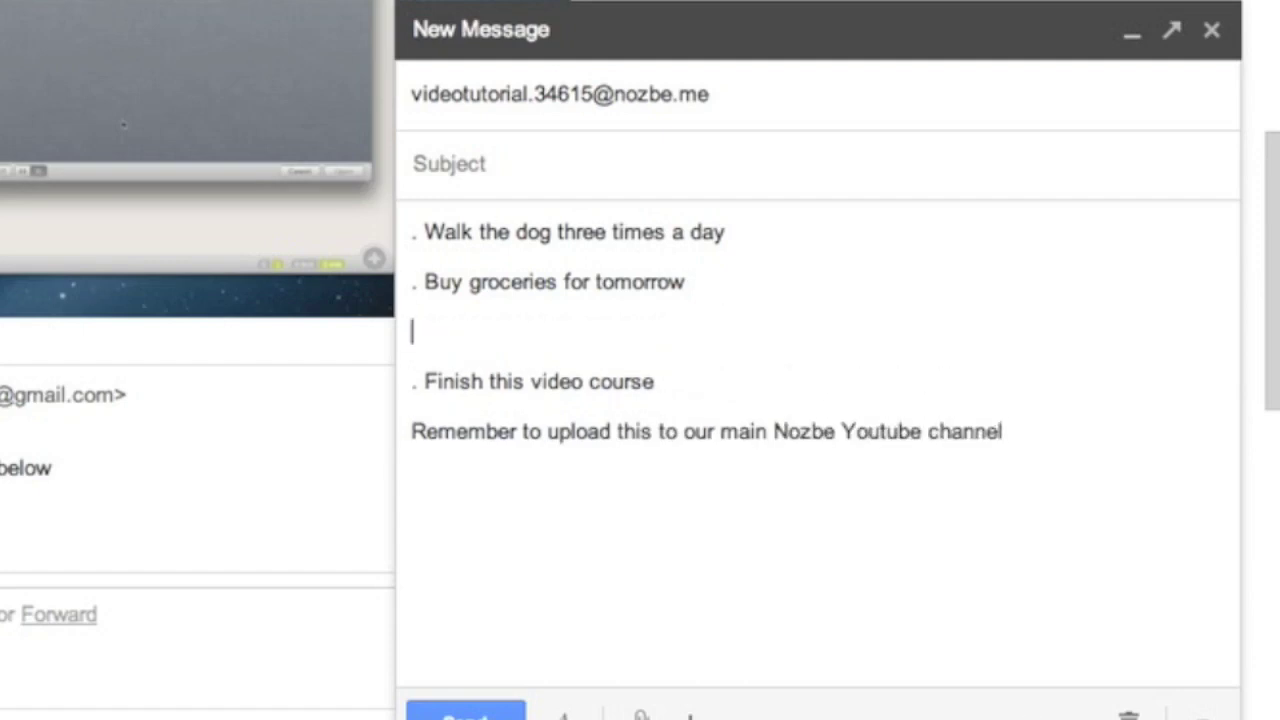
{"action": "type", "text": "Don't forget mineral water!"}
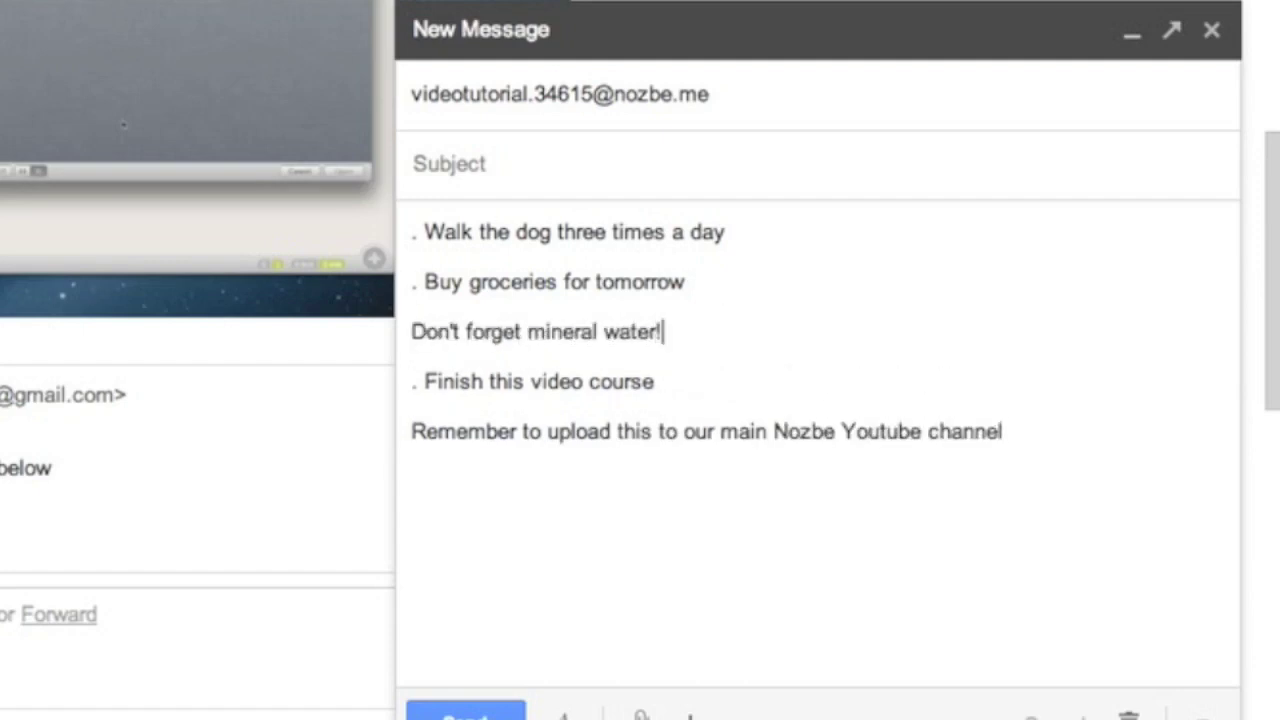
{"action": "left_click", "coordinate": [470, 710]}
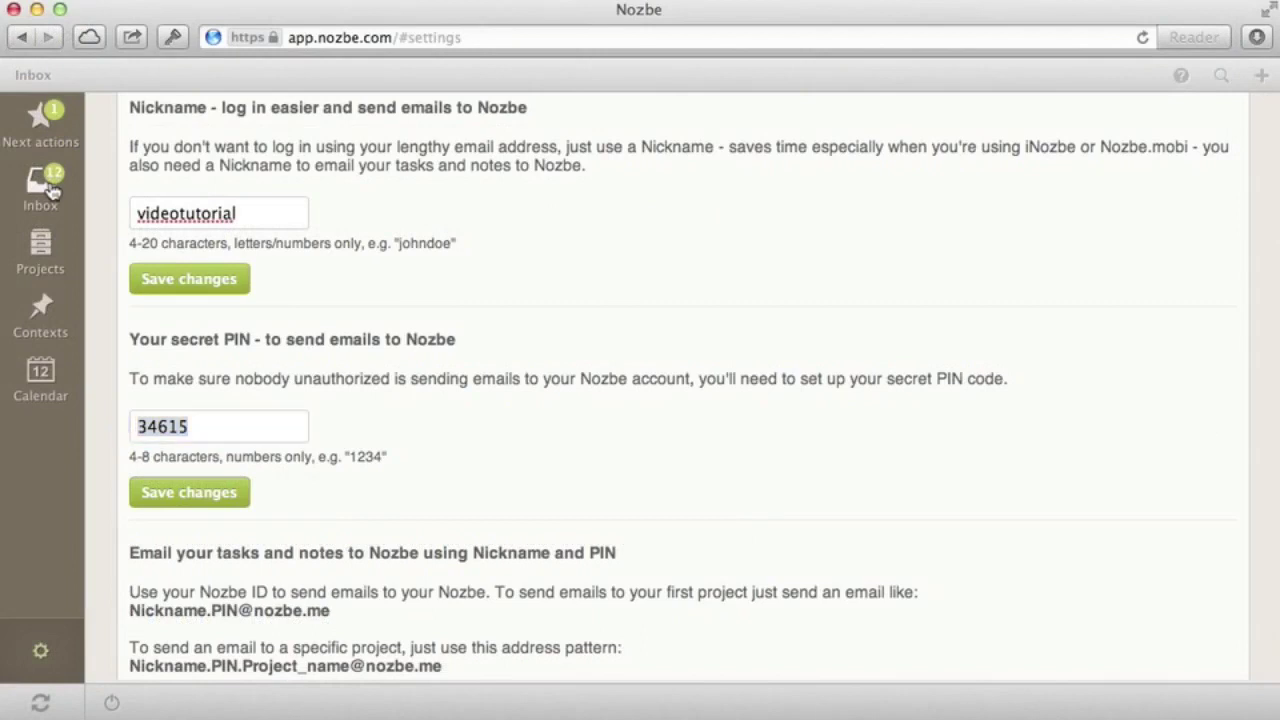
Review the emailed tasks in the Nozbe Inbox: groceries, video course and forwarded screenshot
{"action": "left_click", "coordinate": [50, 188]}
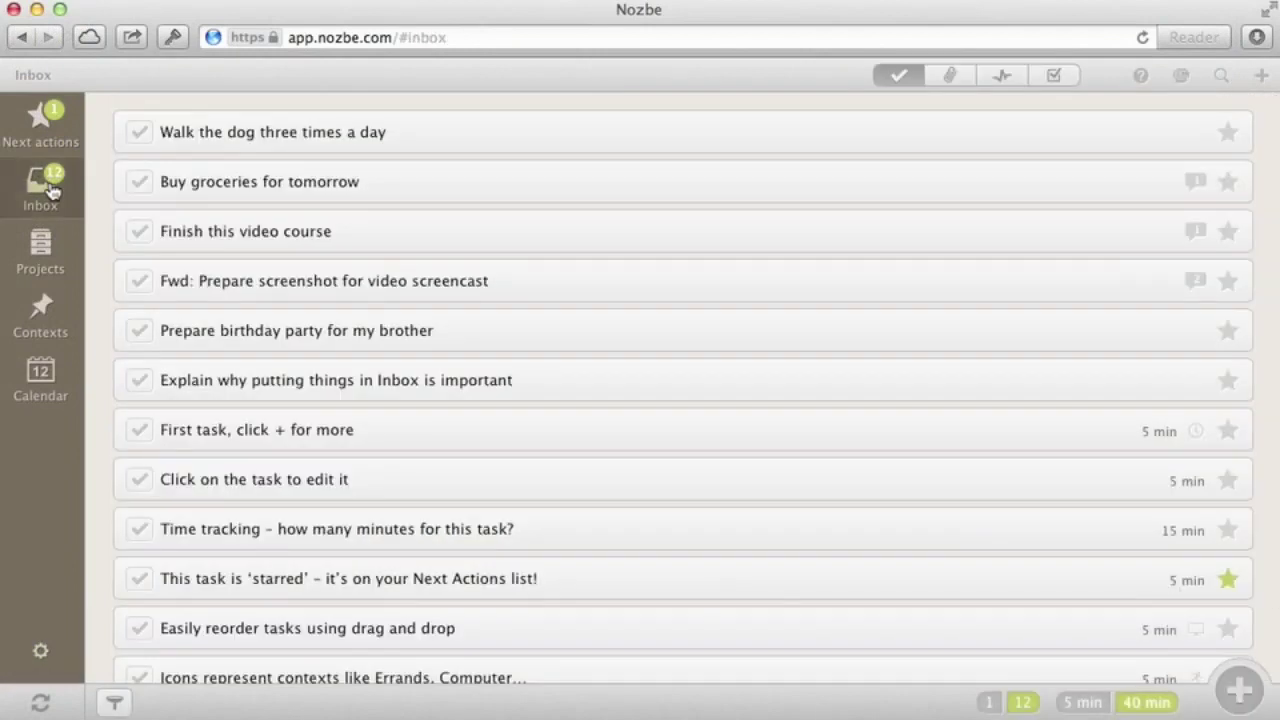
{"action": "left_click", "coordinate": [457, 188]}
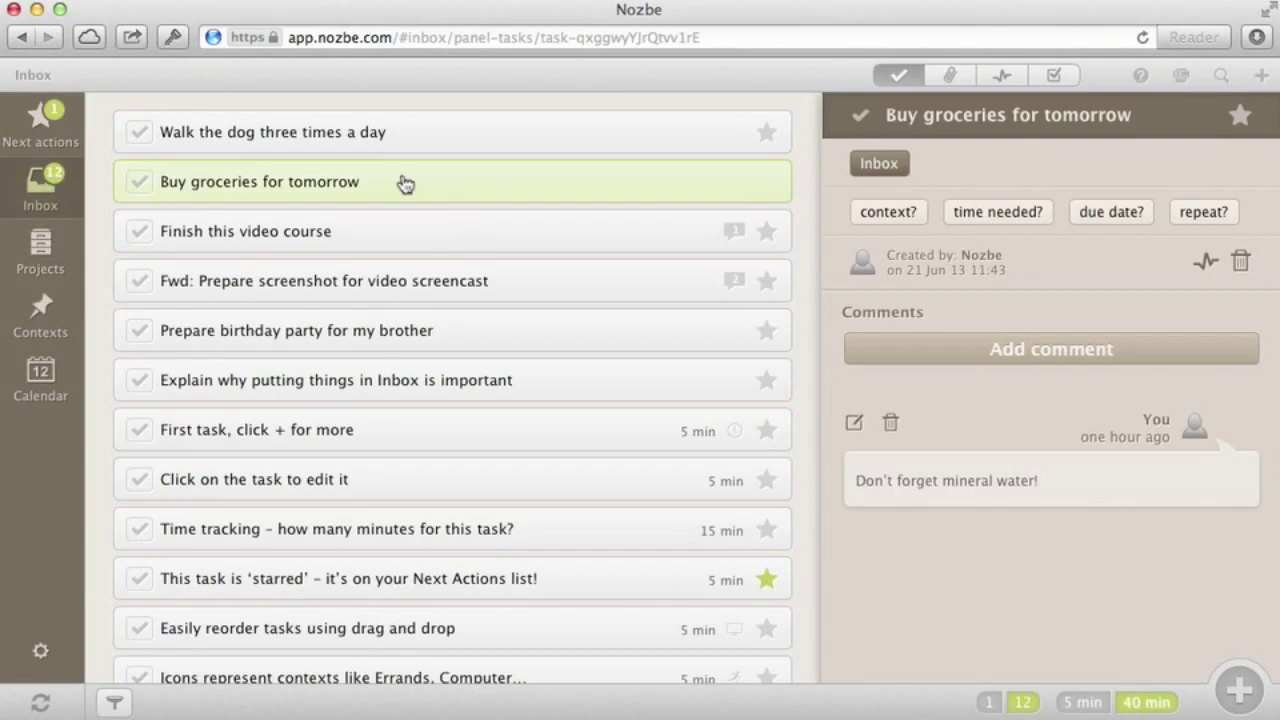
{"action": "left_click", "coordinate": [405, 242]}
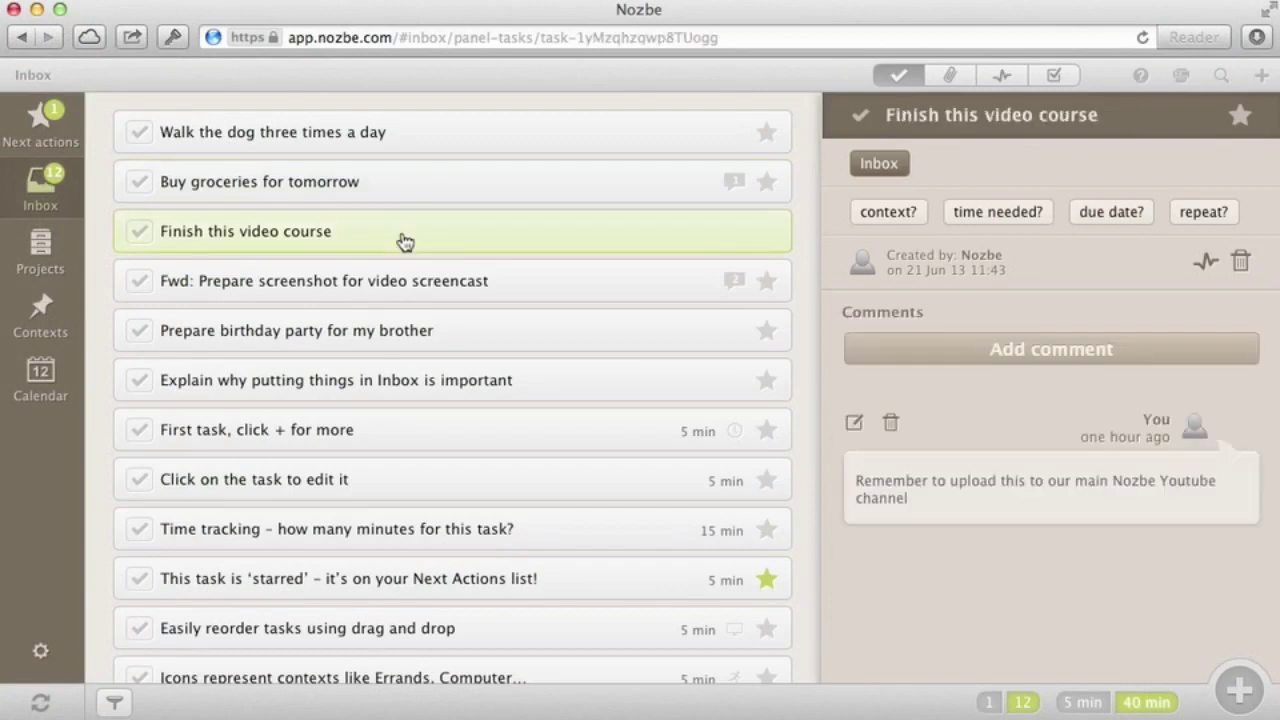
{"action": "left_click", "coordinate": [405, 287]}
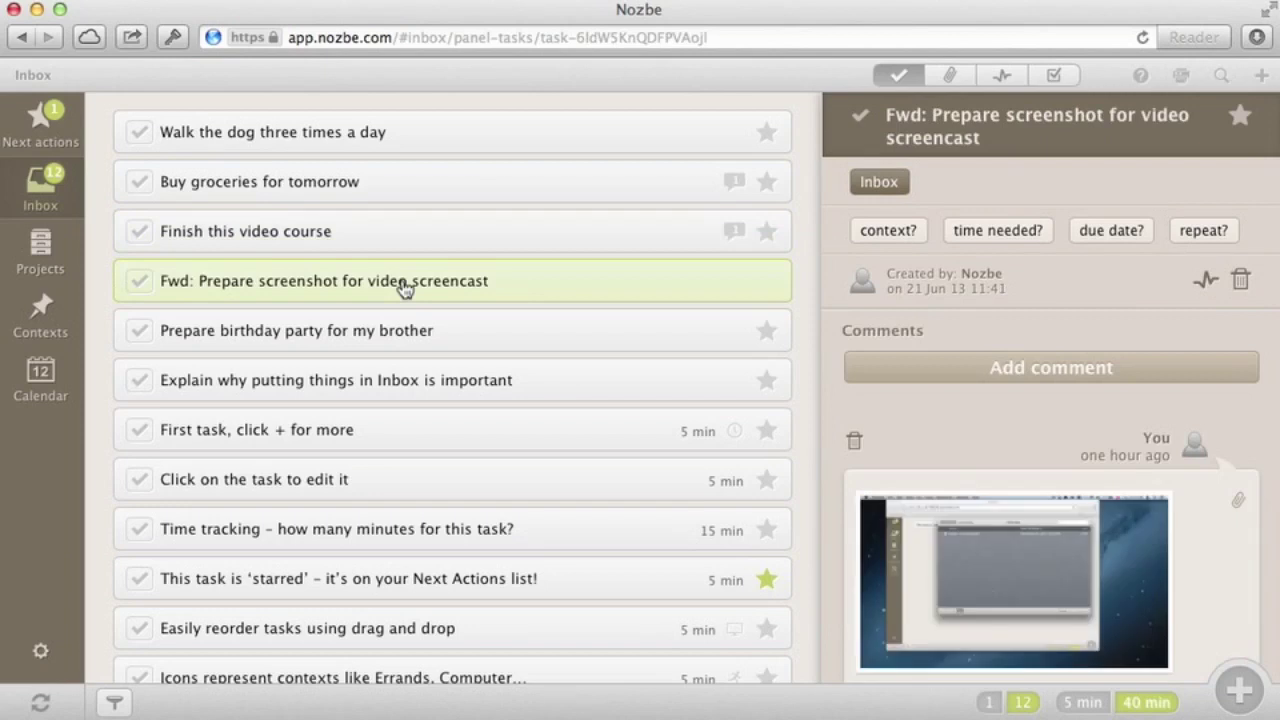
Set the birthday party task's time needed to 3 h
{"action": "left_click", "coordinate": [385, 333]}
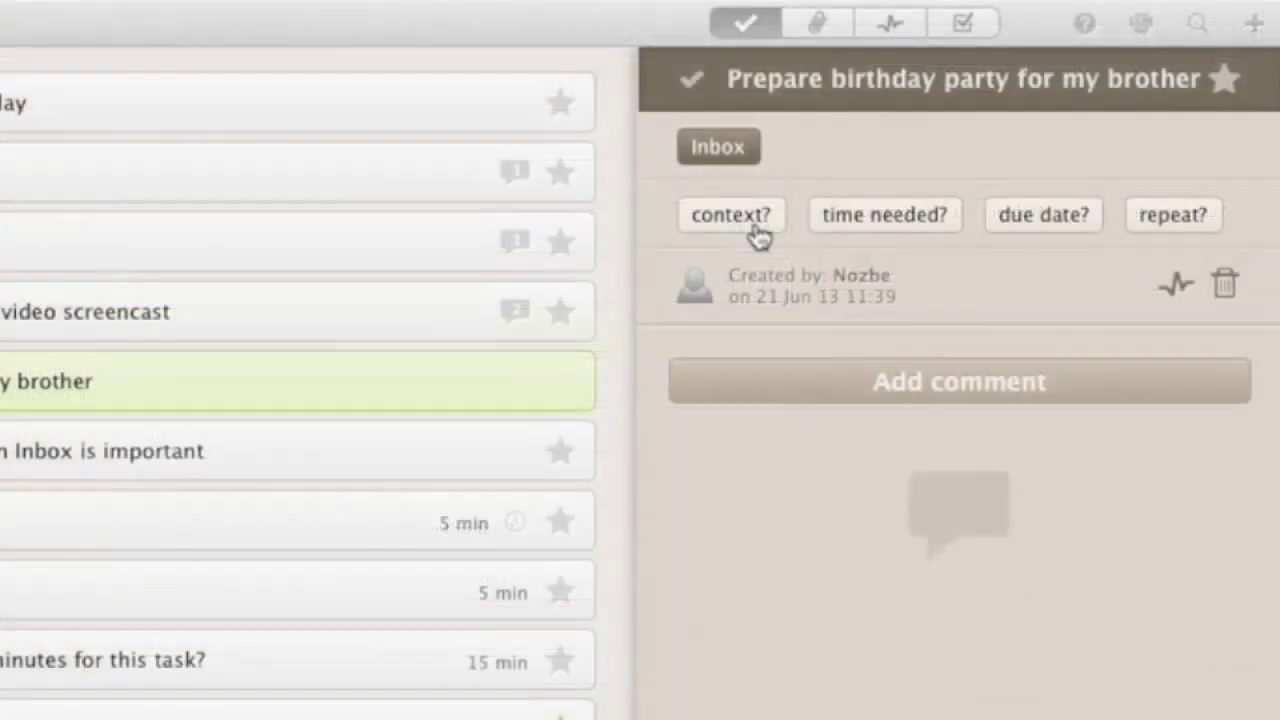
{"action": "left_click", "coordinate": [752, 230]}
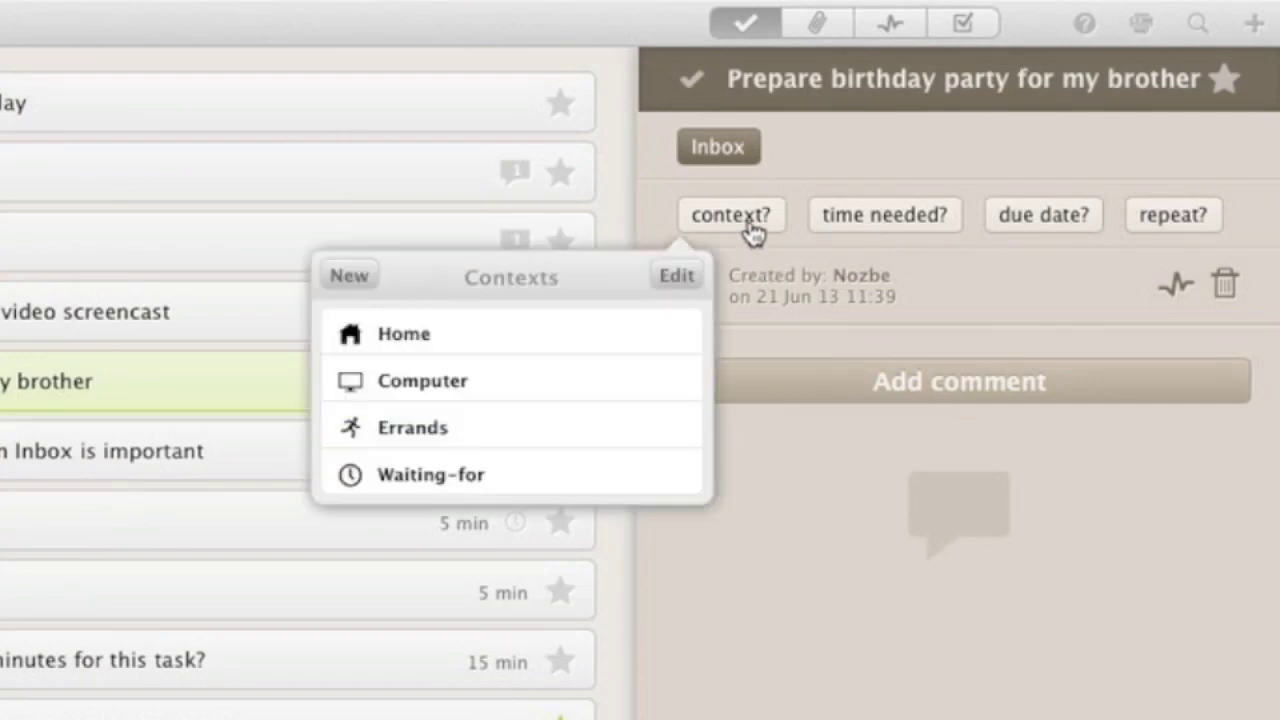
{"action": "left_click", "coordinate": [893, 230]}
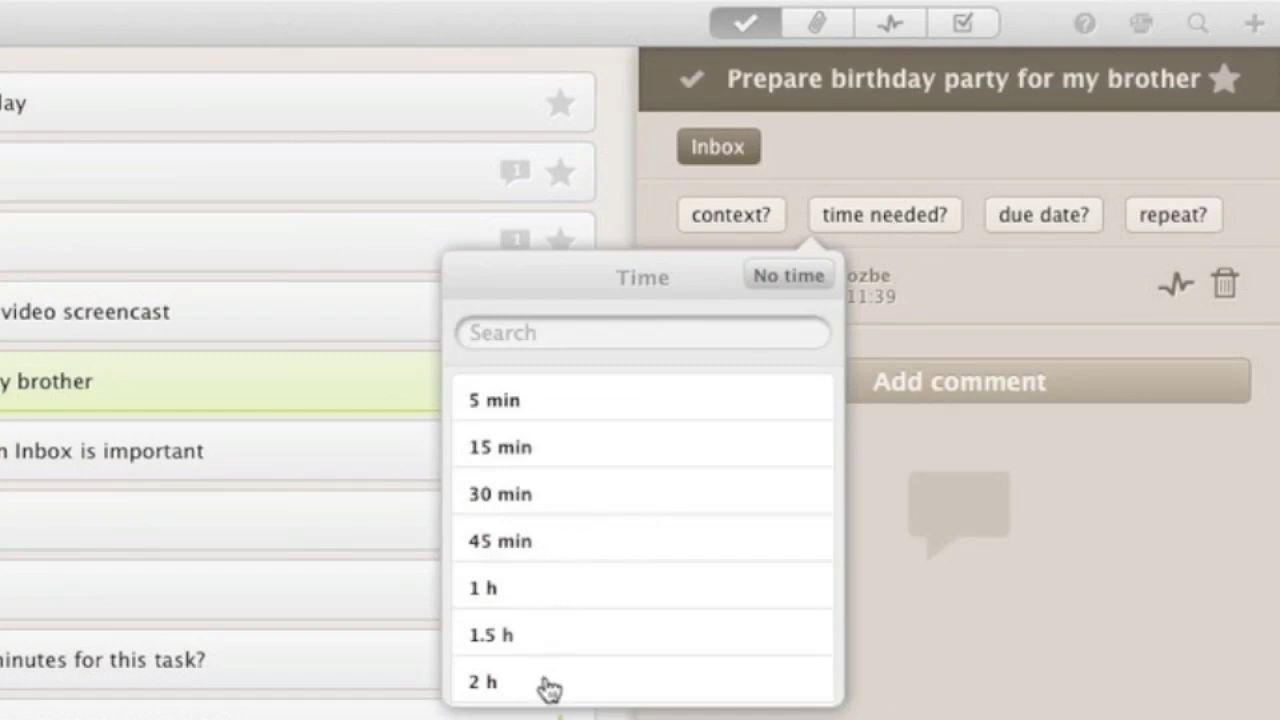
{"action": "scroll", "coordinate": [545, 688], "scroll_direction": "down", "scroll_amount": 5}
{"action": "scroll", "coordinate": [545, 688], "scroll_direction": "up", "scroll_amount": 1}
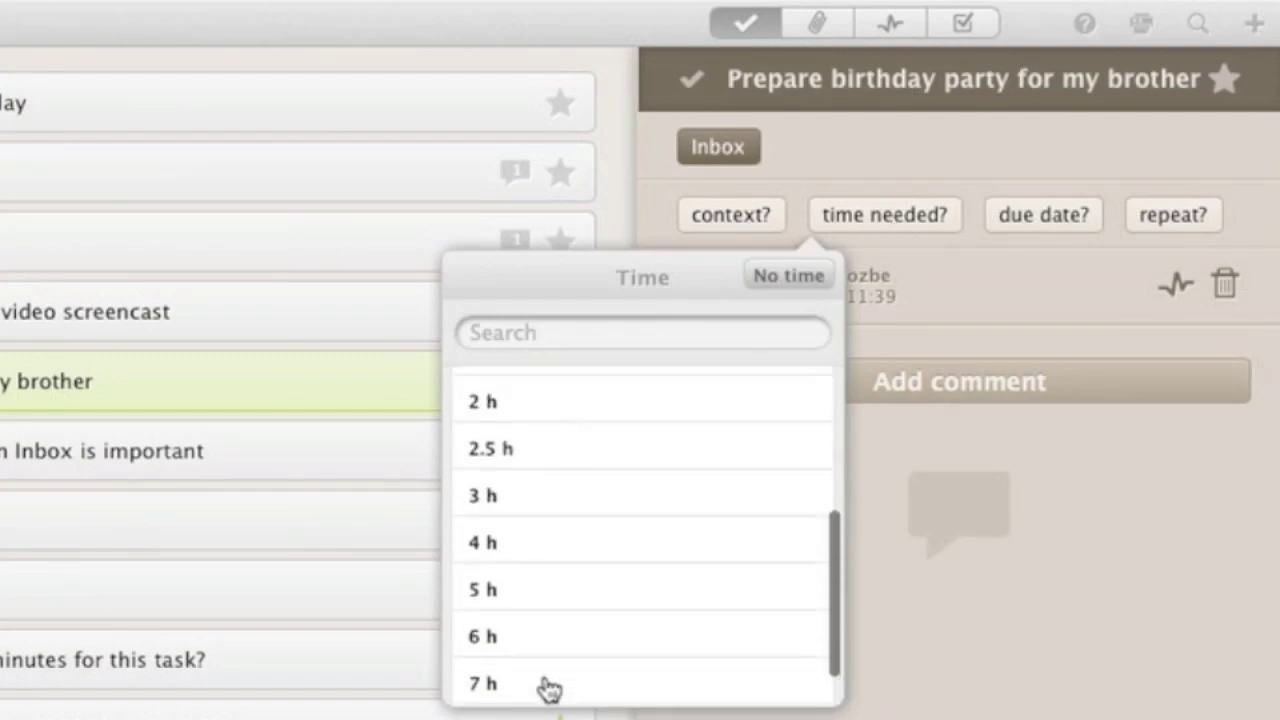
{"action": "left_click", "coordinate": [555, 502]}
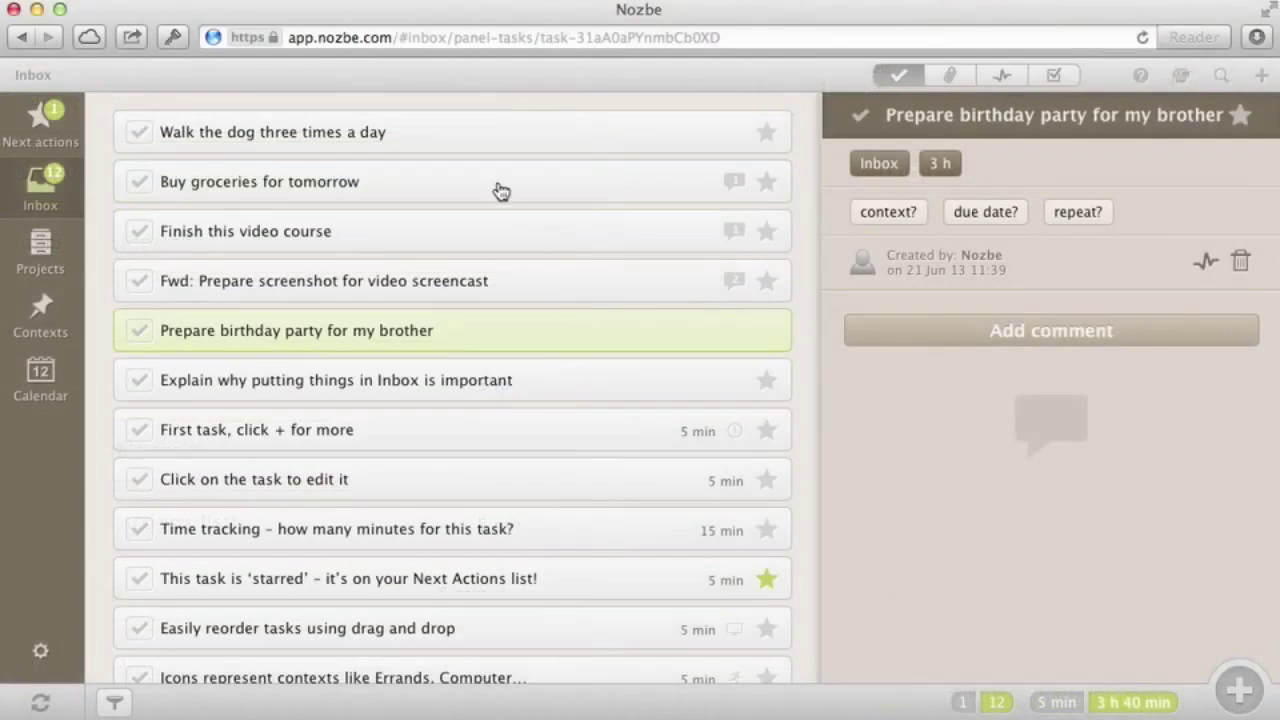
Make 'Buy groceries for tomorrow' due tomorrow and repeat every Week
{"action": "left_click", "coordinate": [493, 190]}
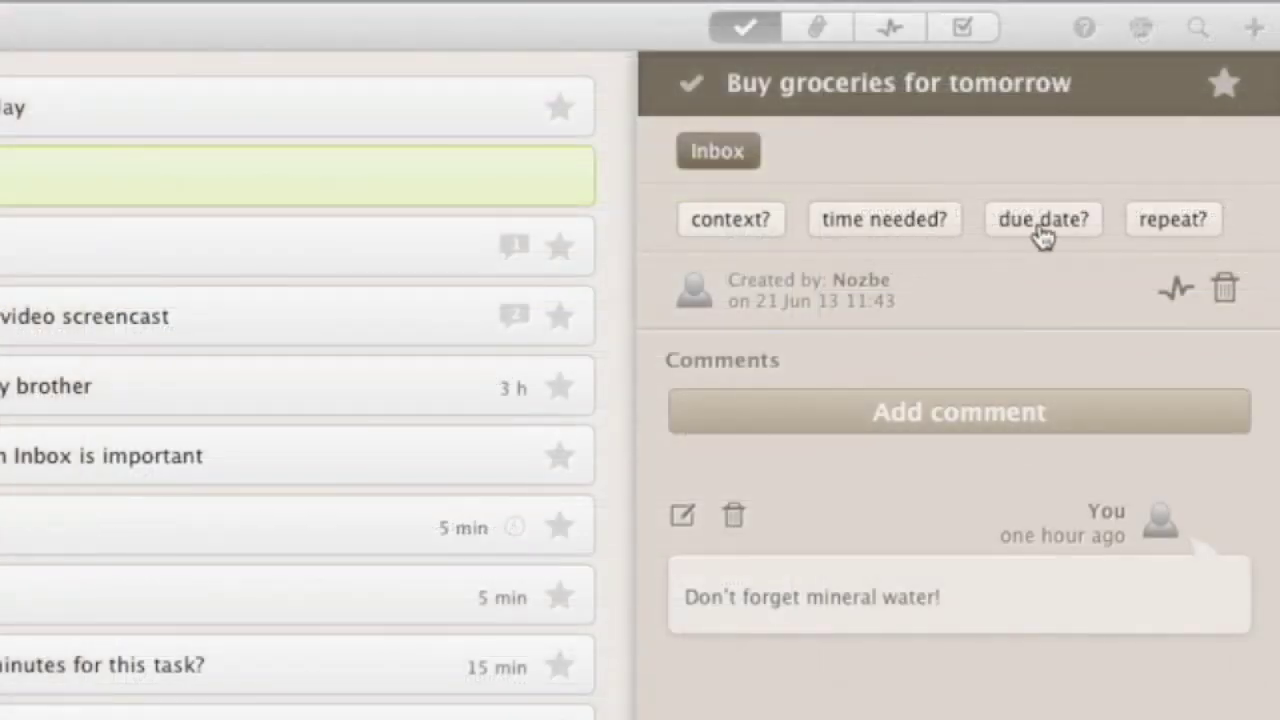
{"action": "left_click", "coordinate": [1043, 222]}
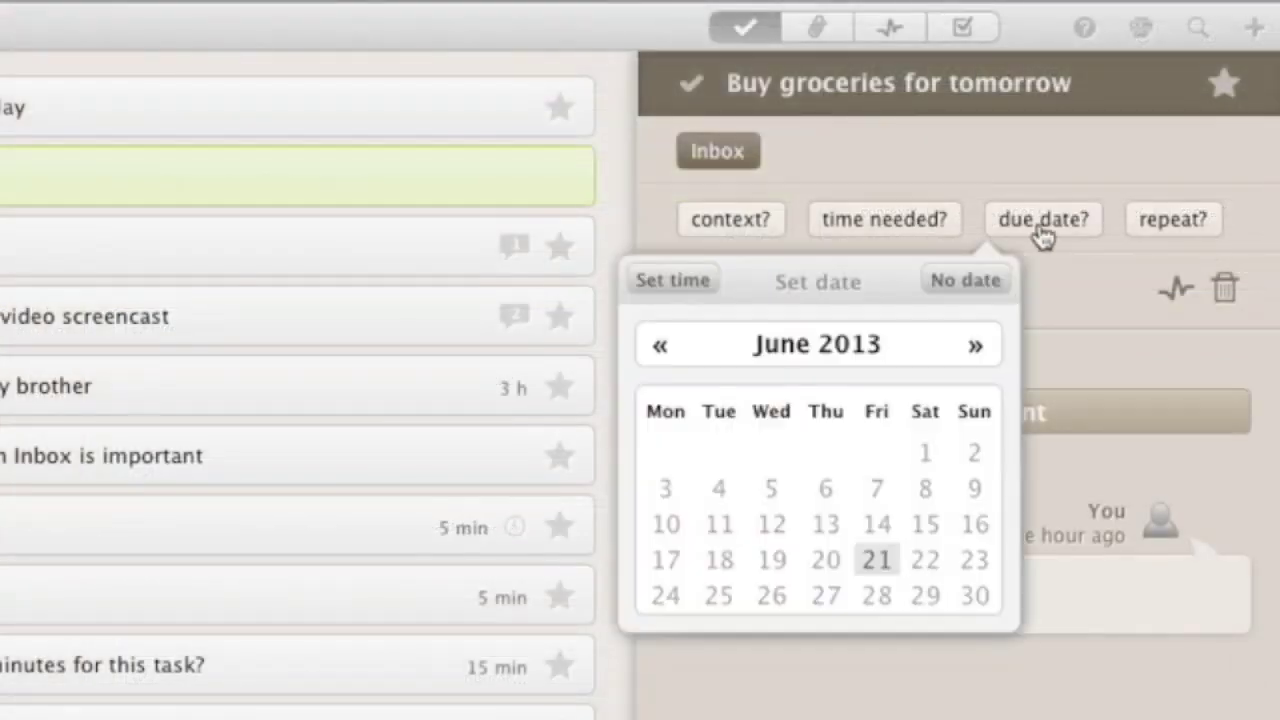
{"action": "left_click", "coordinate": [926, 560]}
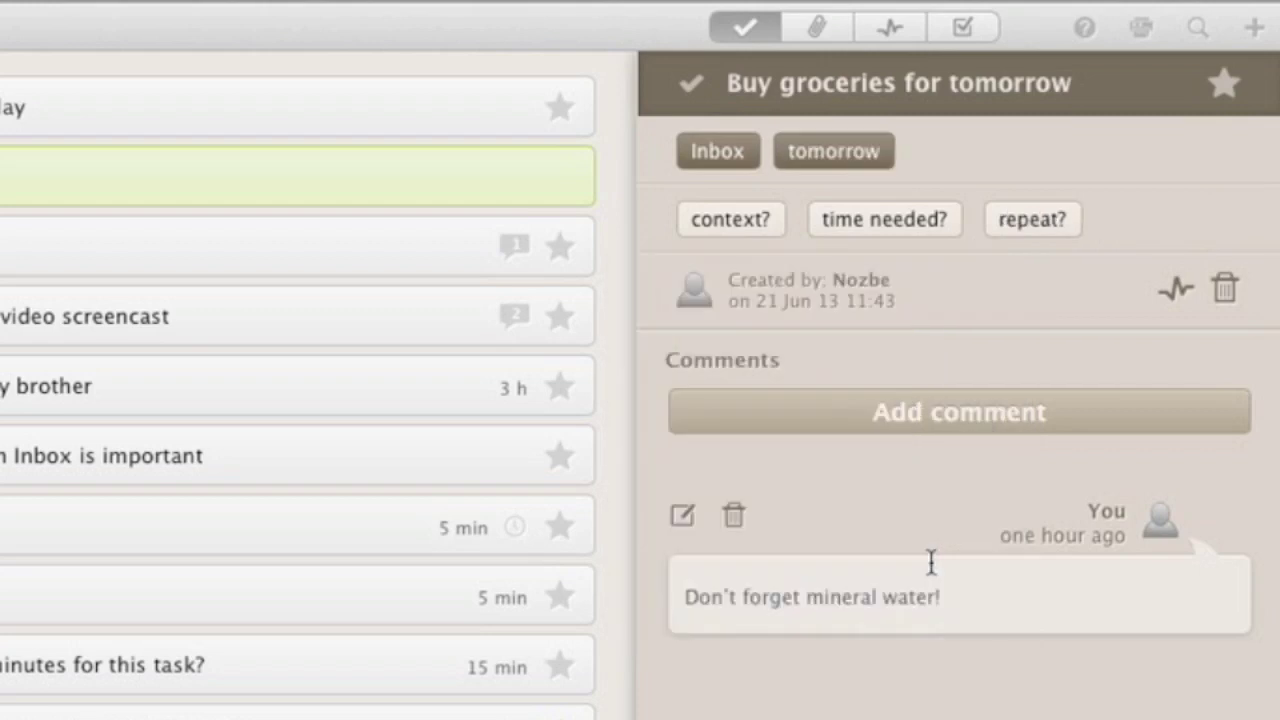
{"action": "left_click", "coordinate": [1026, 226]}
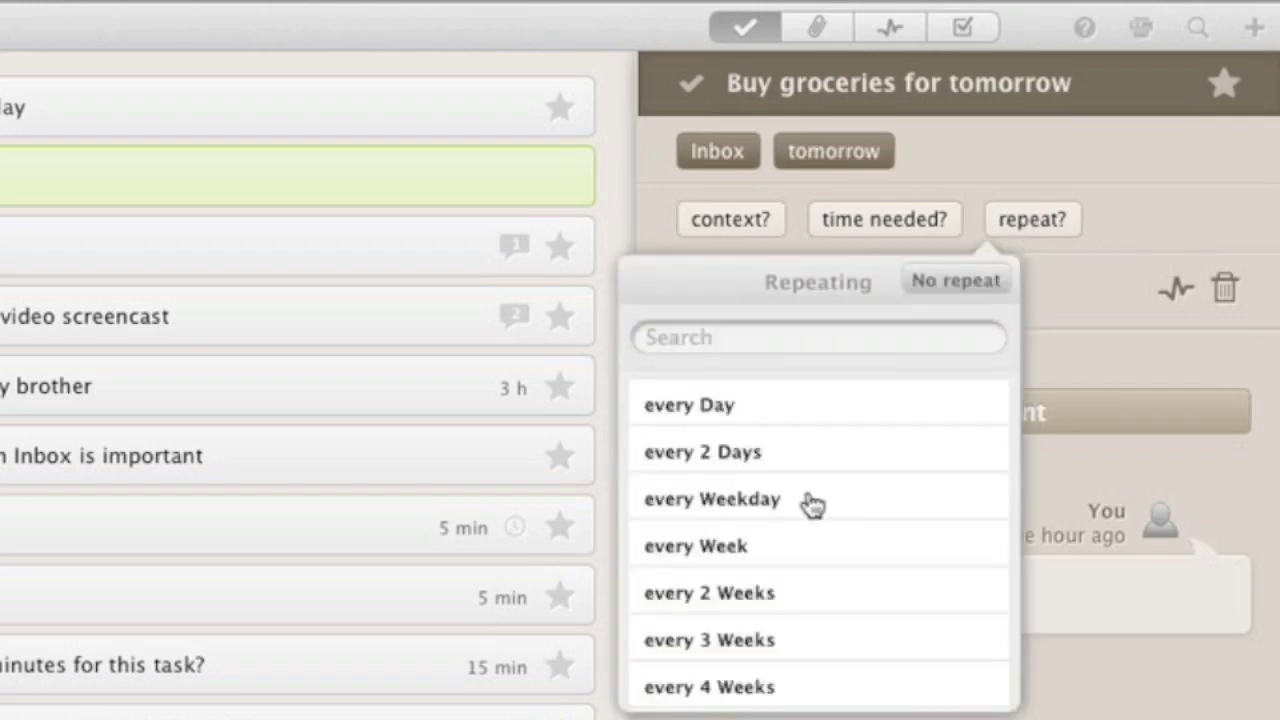
{"action": "left_click", "coordinate": [780, 549]}
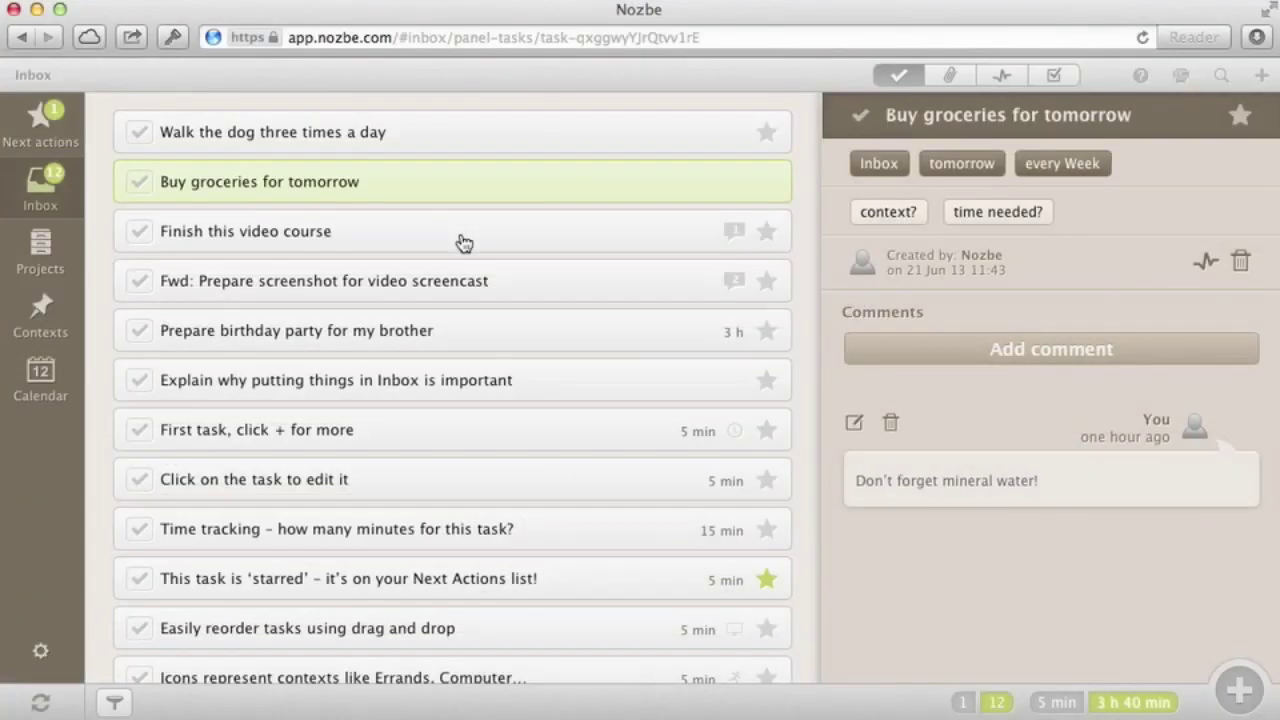
{"action": "left_click", "coordinate": [130, 262]}
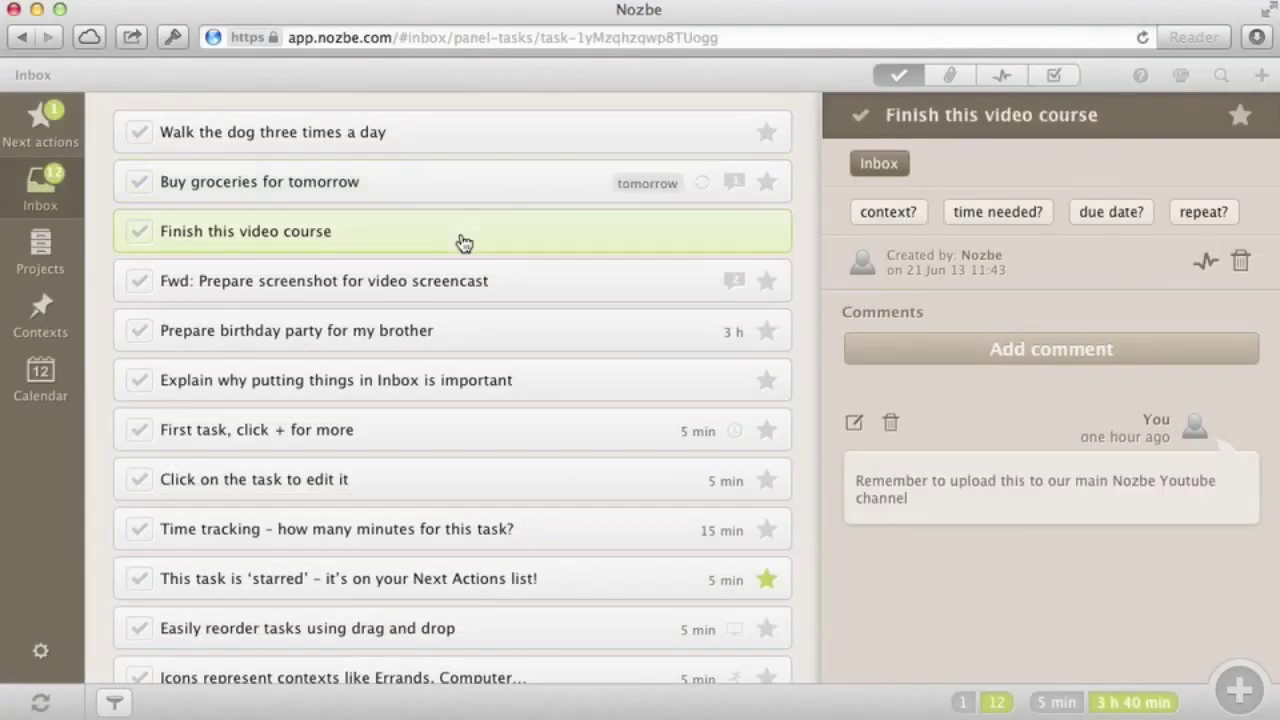
Comment 'I really need to get this done today!' on Finish this video course
{"action": "left_click", "coordinate": [1019, 350]}
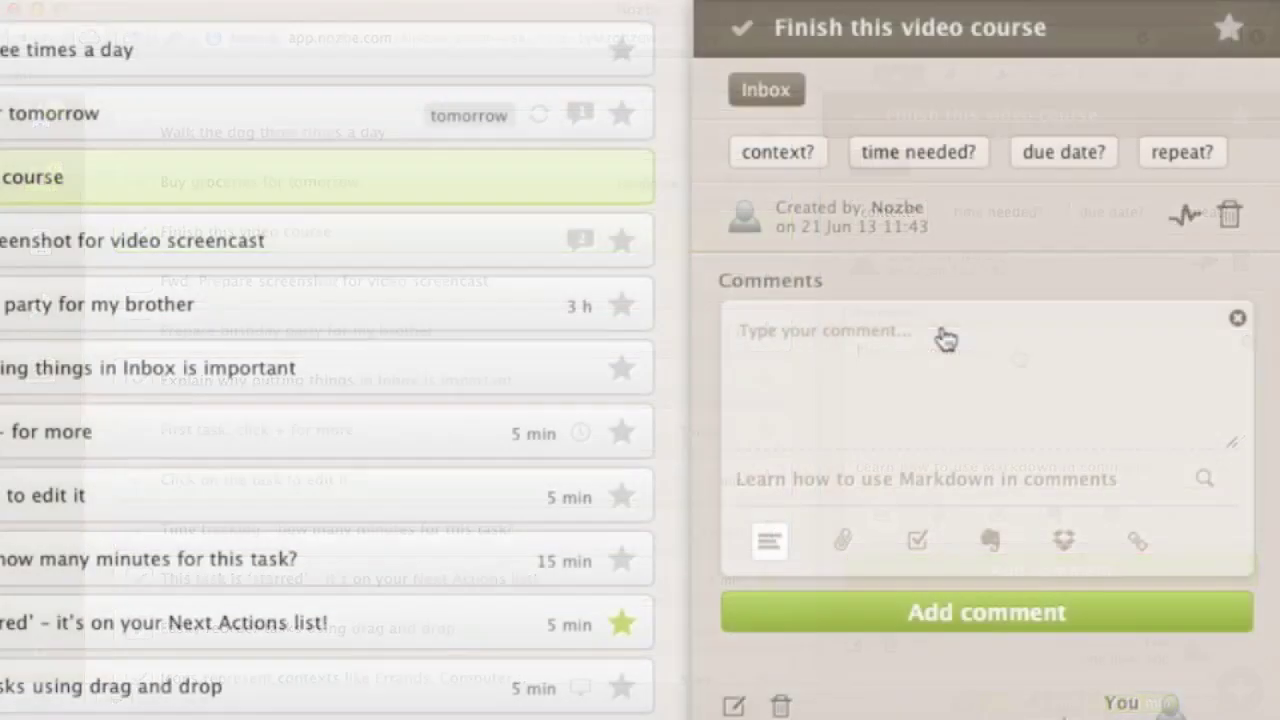
{"action": "type", "text": "I really need to get this done today!"}
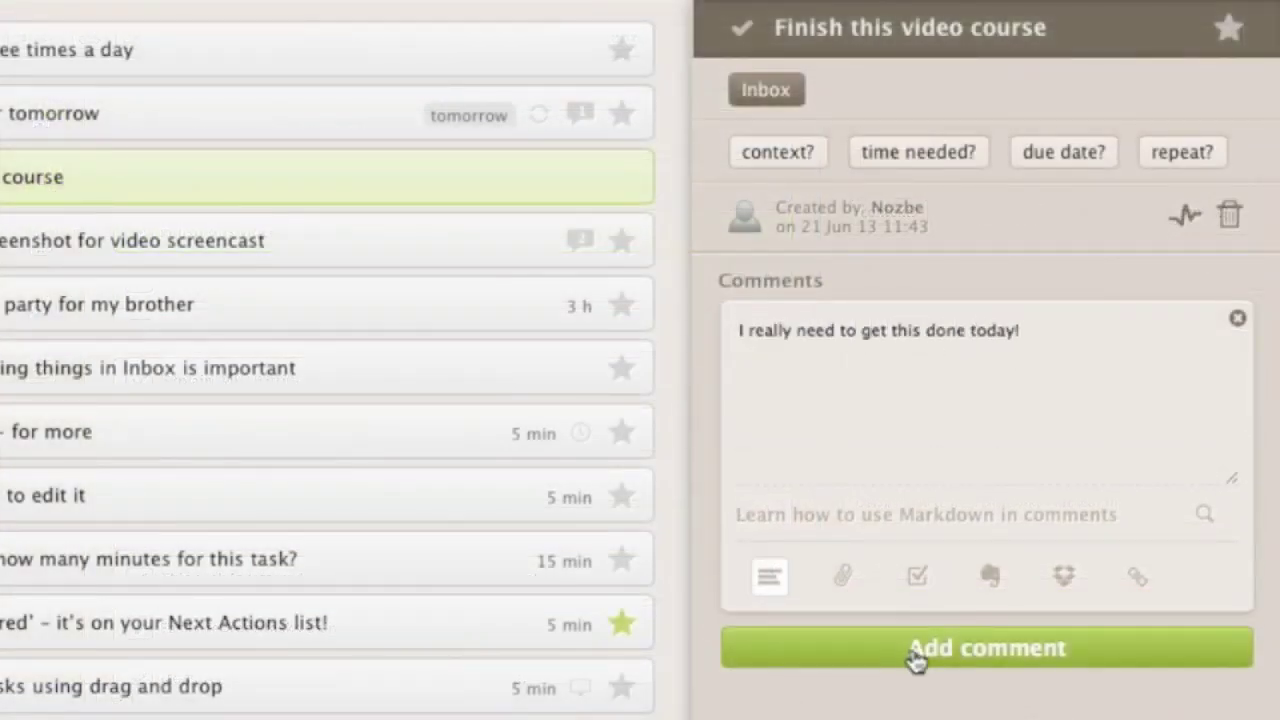
{"action": "left_click", "coordinate": [912, 655]}
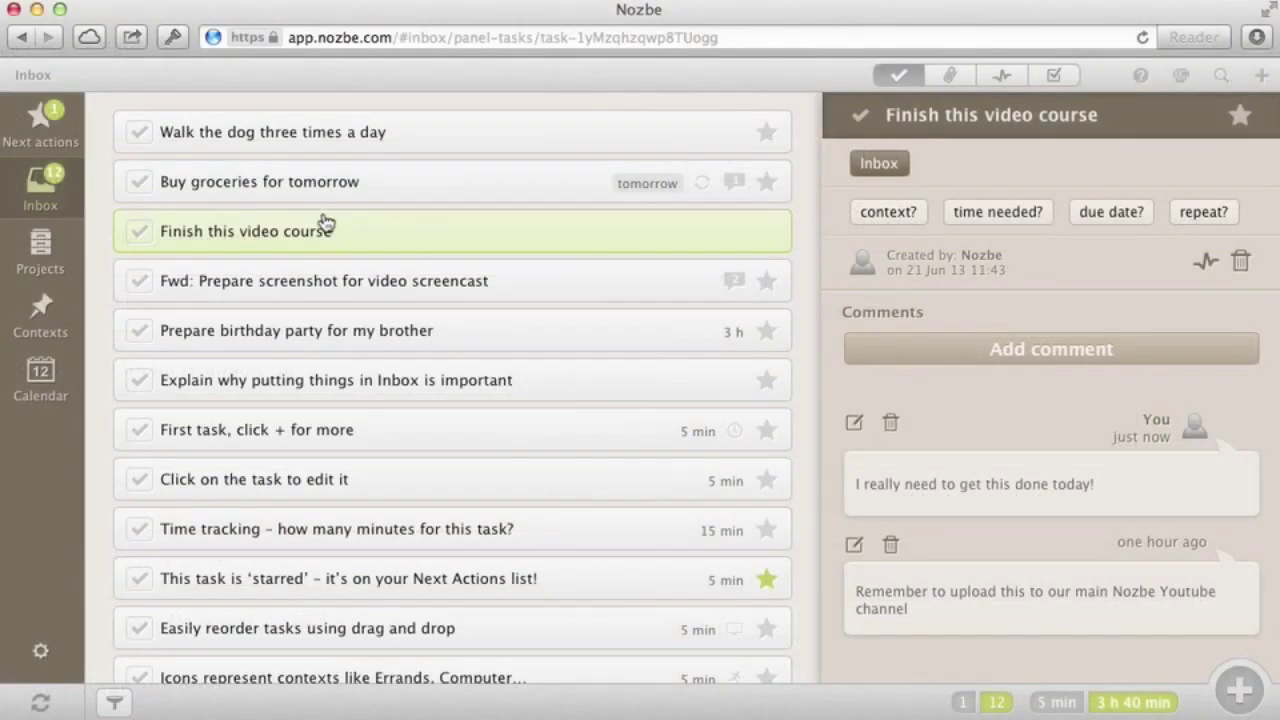
Complete 'Walk the dog three times a day' and check it in the completed tasks list
{"action": "left_click", "coordinate": [140, 133]}
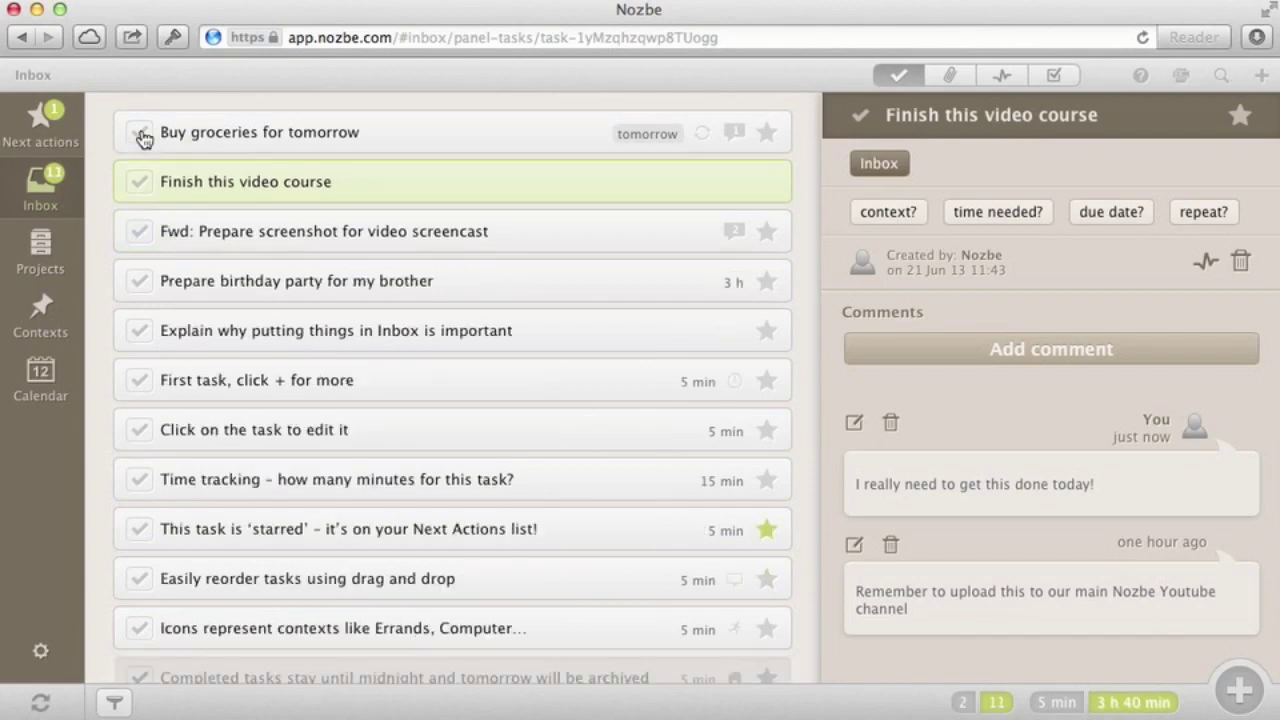
{"action": "scroll", "coordinate": [176, 326], "scroll_direction": "down", "scroll_amount": 2}
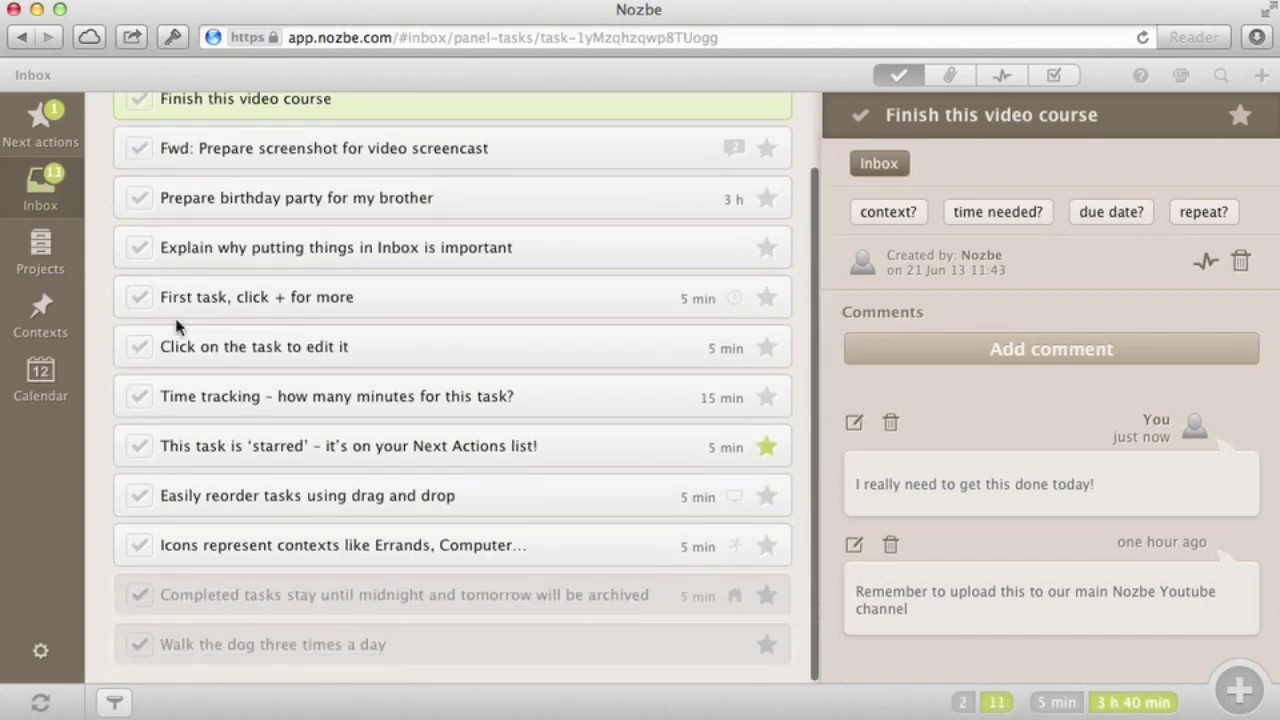
{"action": "scroll", "coordinate": [210, 610], "scroll_direction": "up", "scroll_amount": 2}
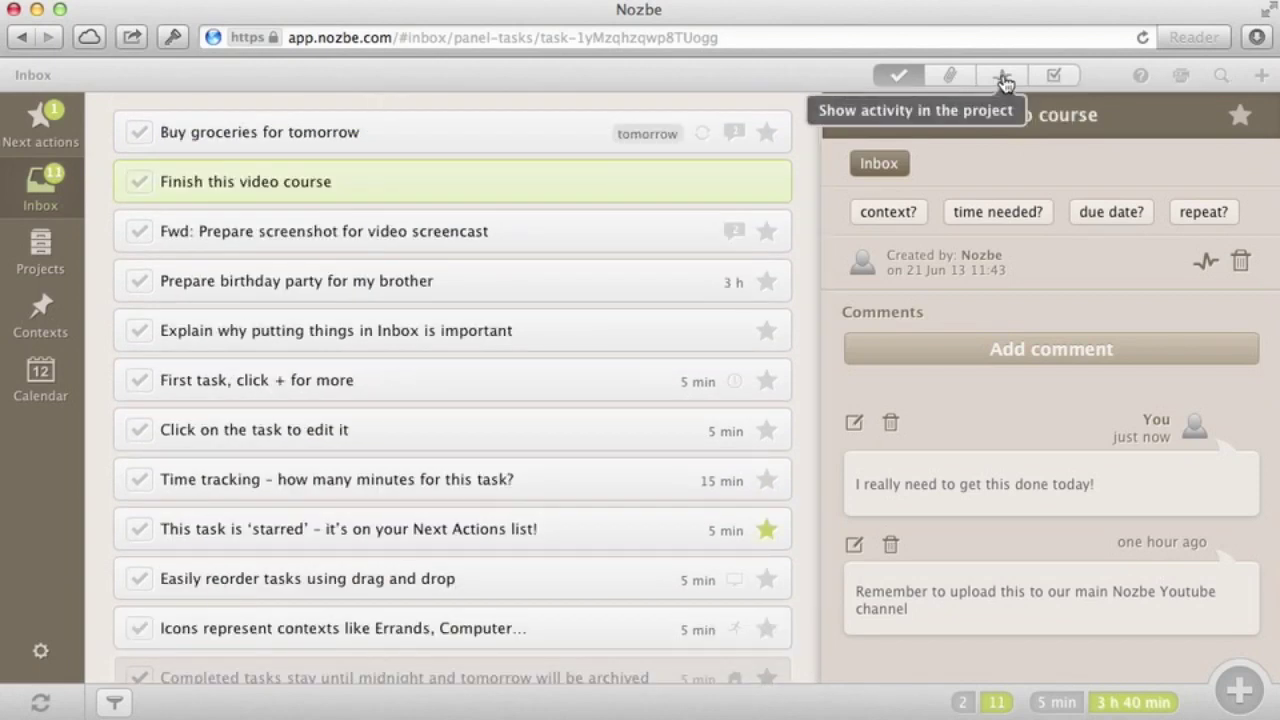
{"action": "left_click", "coordinate": [1052, 80]}
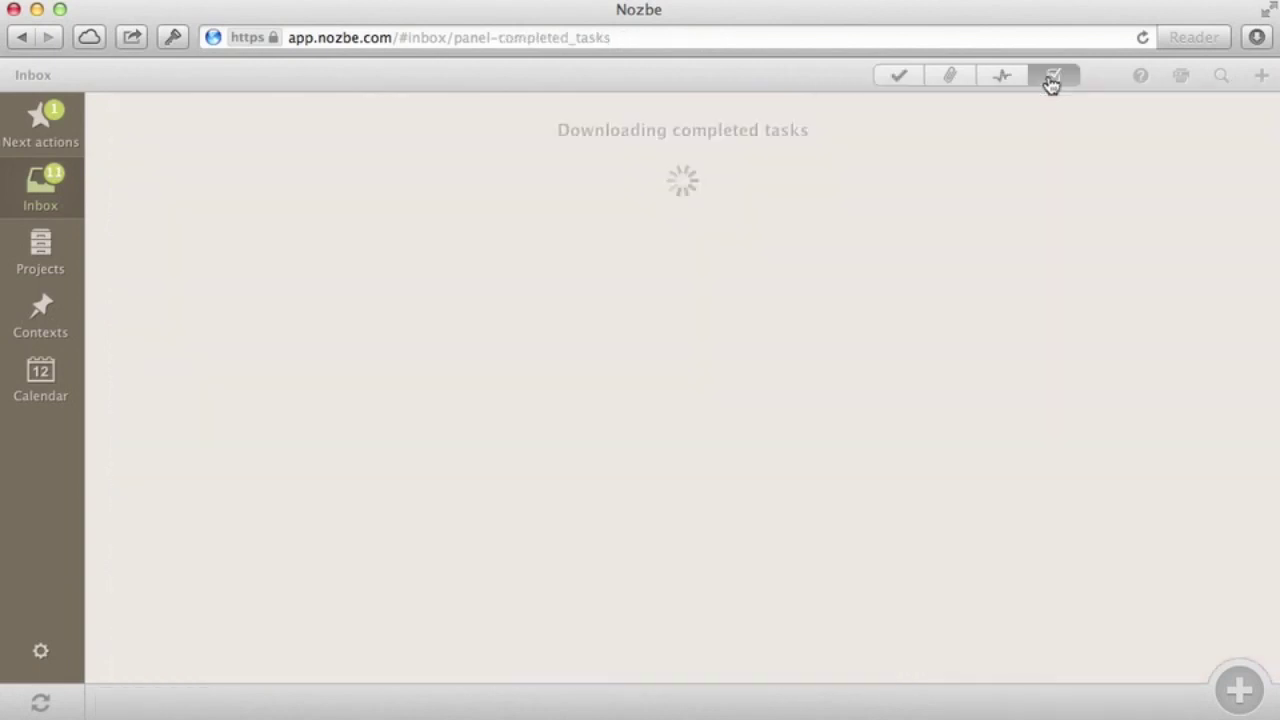
{"action": "left_click", "coordinate": [895, 88]}
Create project 'Prepare for camping trip' with tasks: tent, forest plan, food, a call about location
{"action": "left_click", "coordinate": [42, 252]}
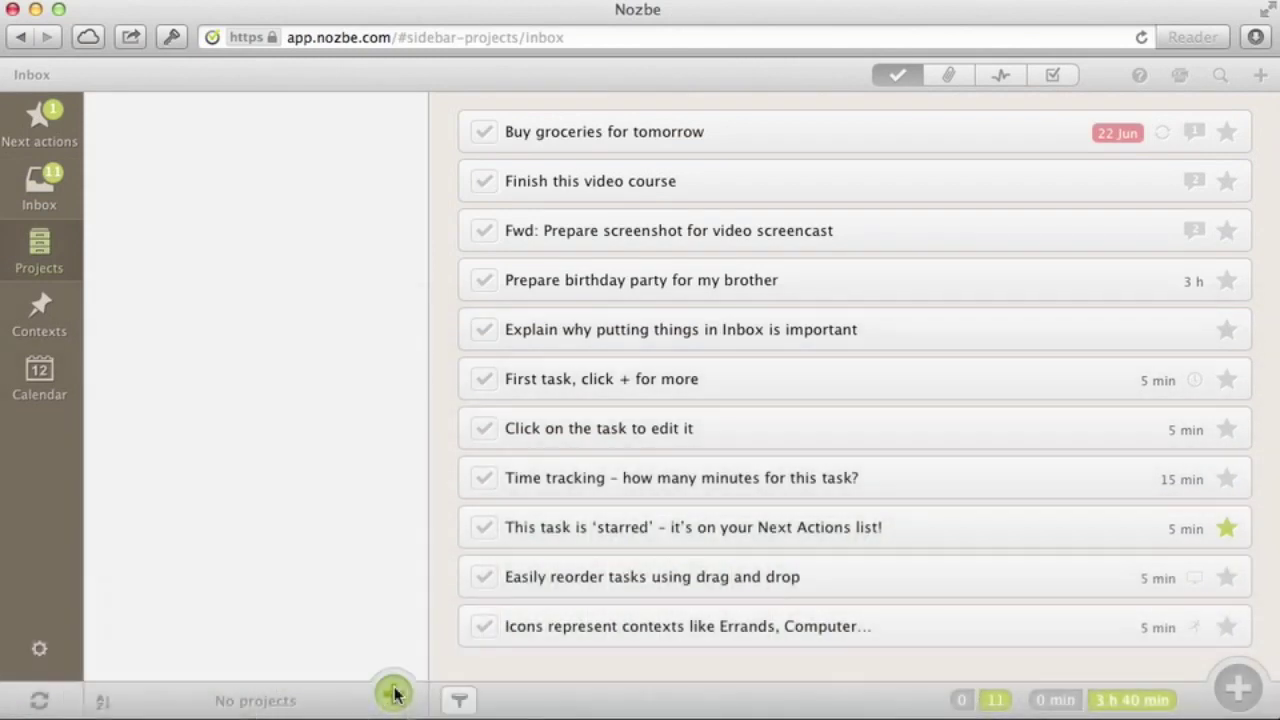
{"action": "left_click", "coordinate": [395, 695]}
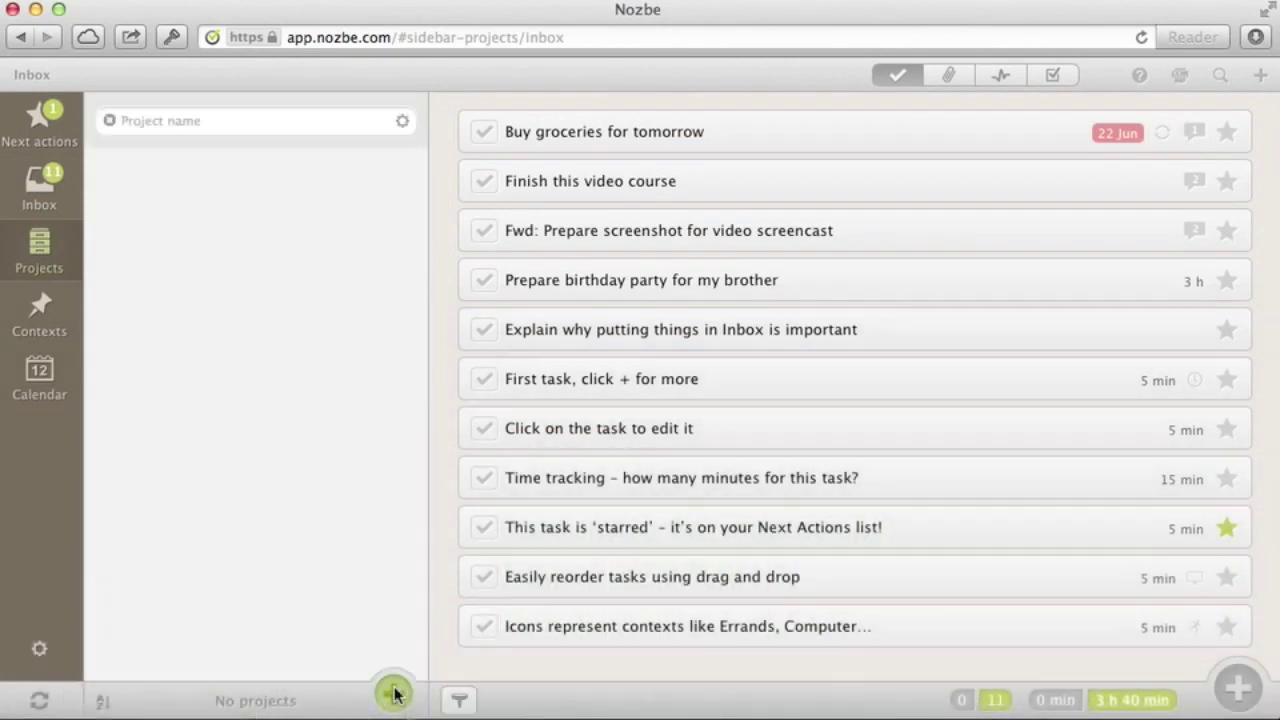
{"action": "type", "text": "Prepare for camping trip"}
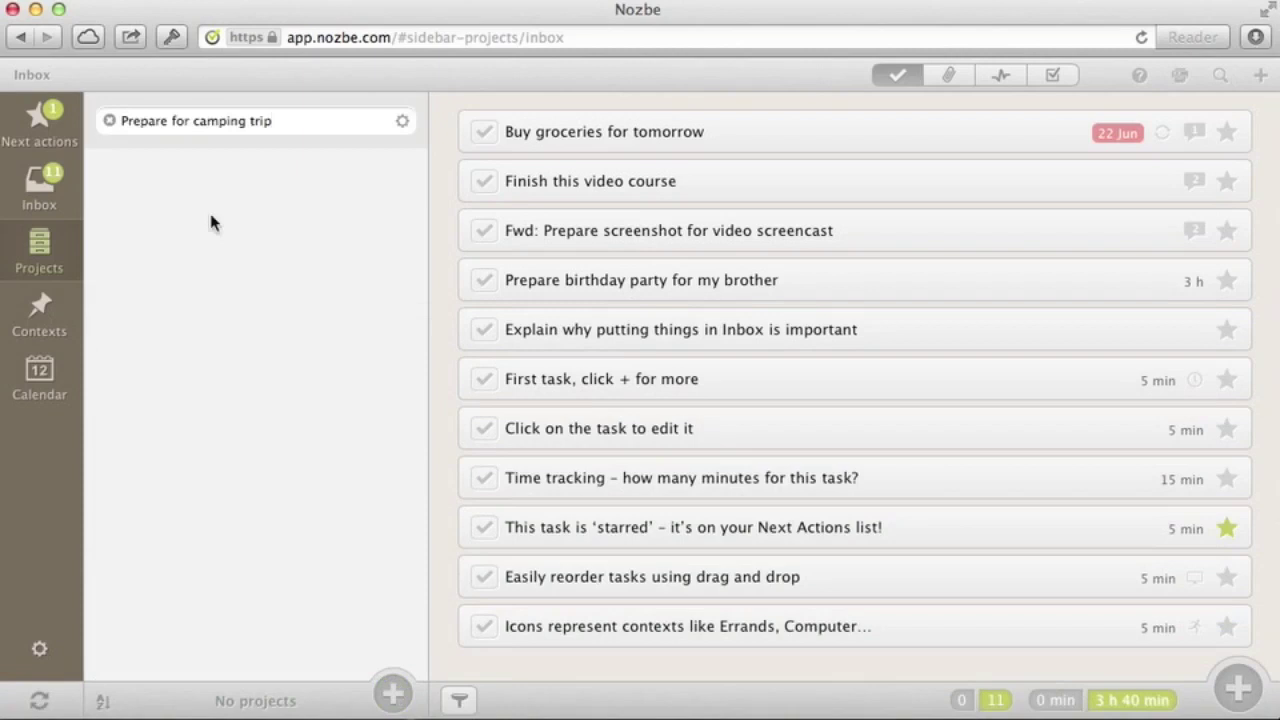
{"action": "key", "text": "Return"}
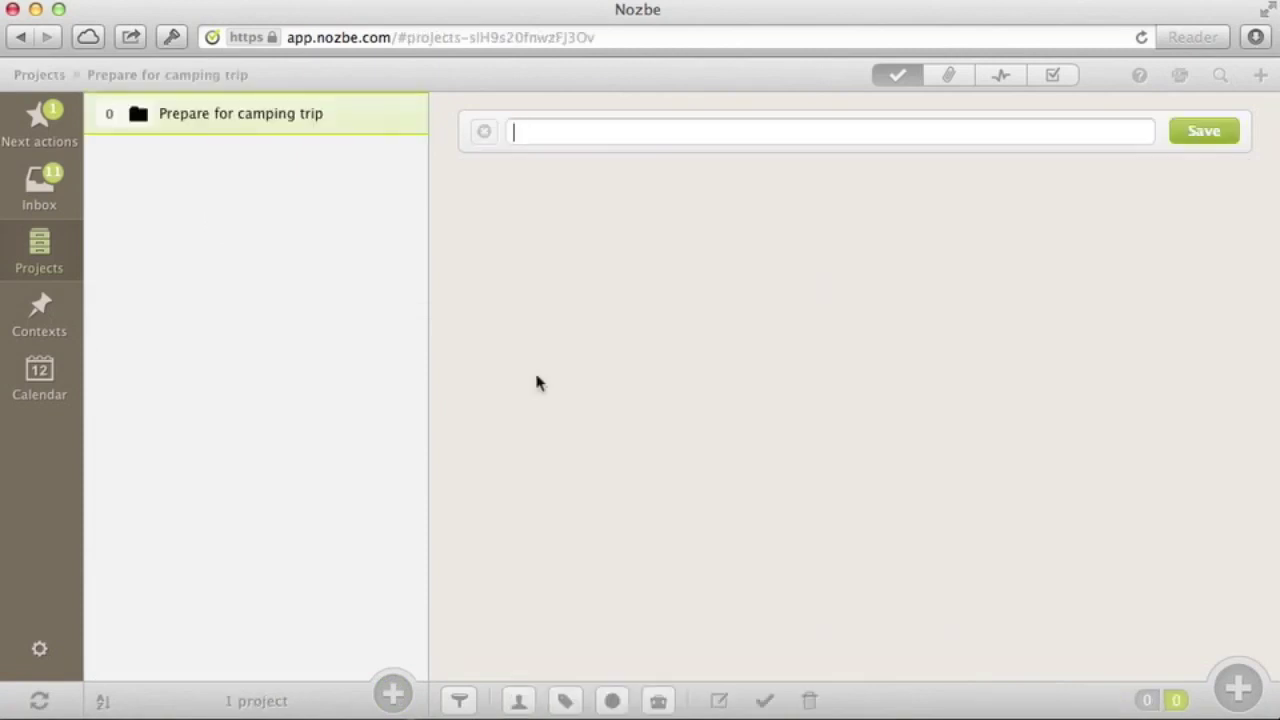
{"action": "type", "text": "Buy a good tent"}
{"action": "key", "text": "Return"}
{"action": "type", "text": "Print out the plan of the forest"}
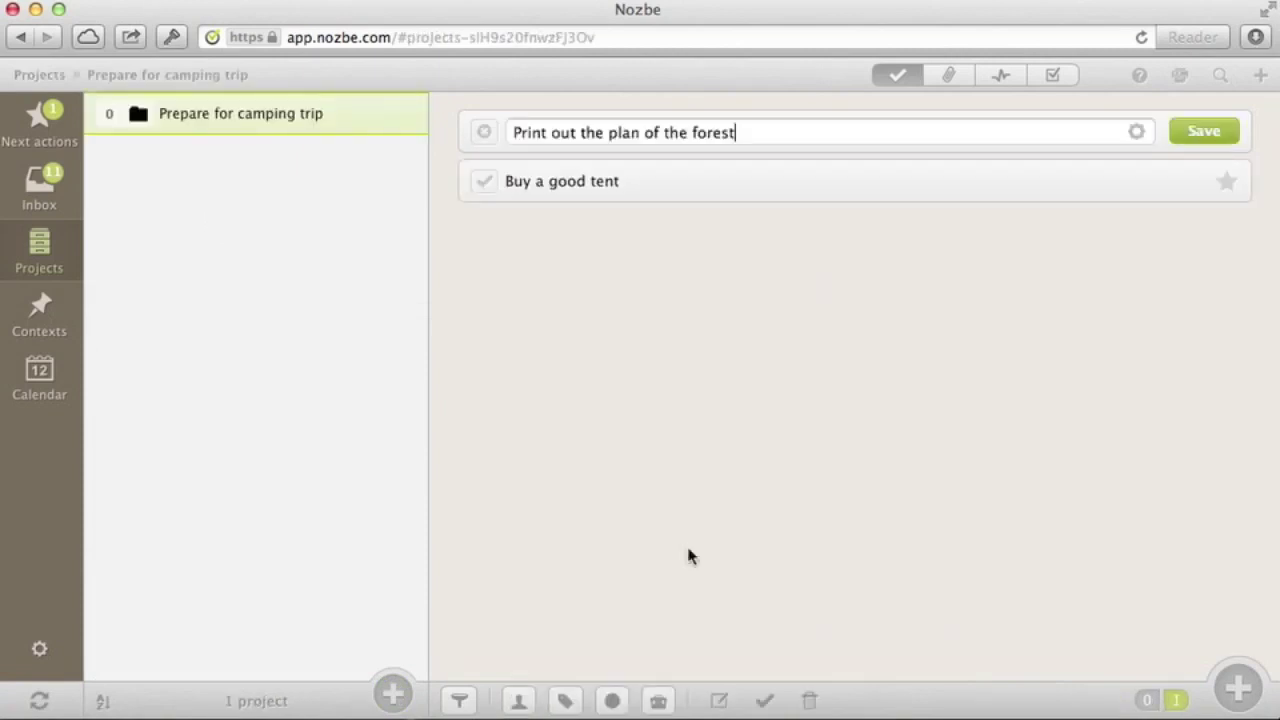
{"action": "key", "text": "Return"}
{"action": "type", "text": "Organize food"}
{"action": "key", "text": "Return"}
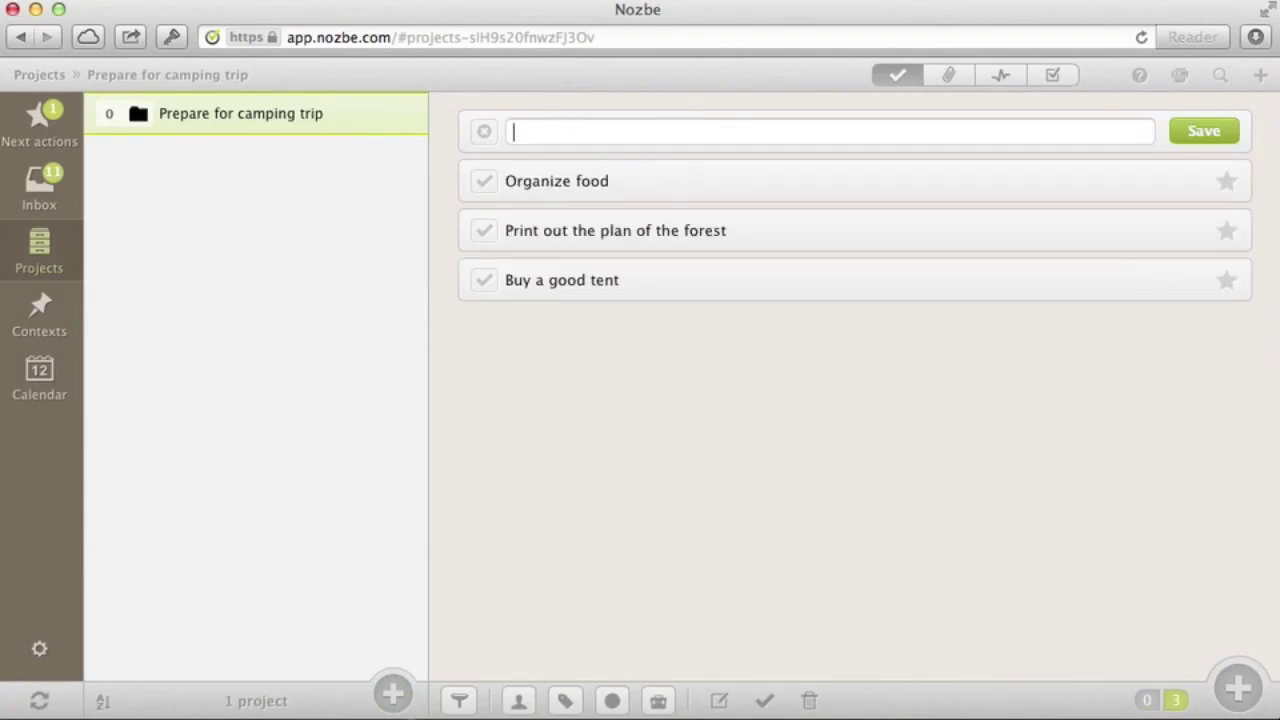
{"action": "type", "text": "Call Mark about the camping location"}
{"action": "key", "text": "Return"}
Create 'Presentation for Friday' with outline, clipart, presentation talk, Business ideas and magazine layout tasks
{"action": "left_click", "coordinate": [396, 693]}
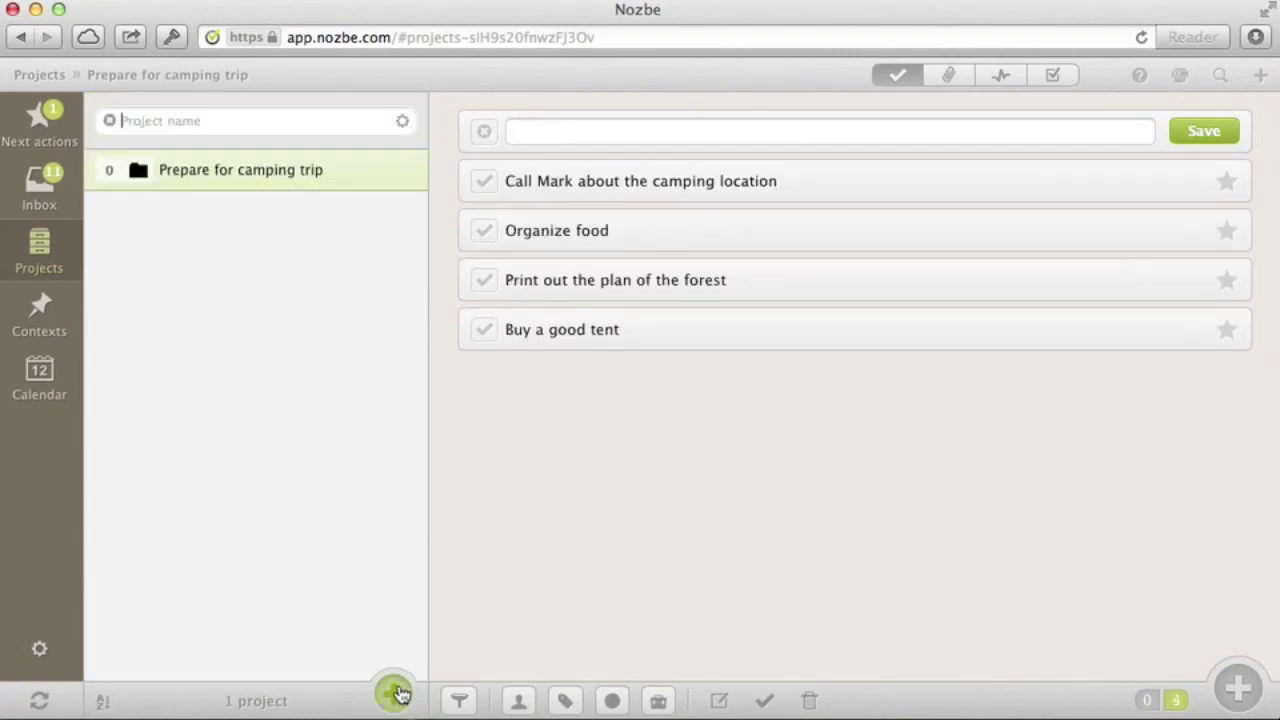
{"action": "type", "text": "Presentation for Friday"}
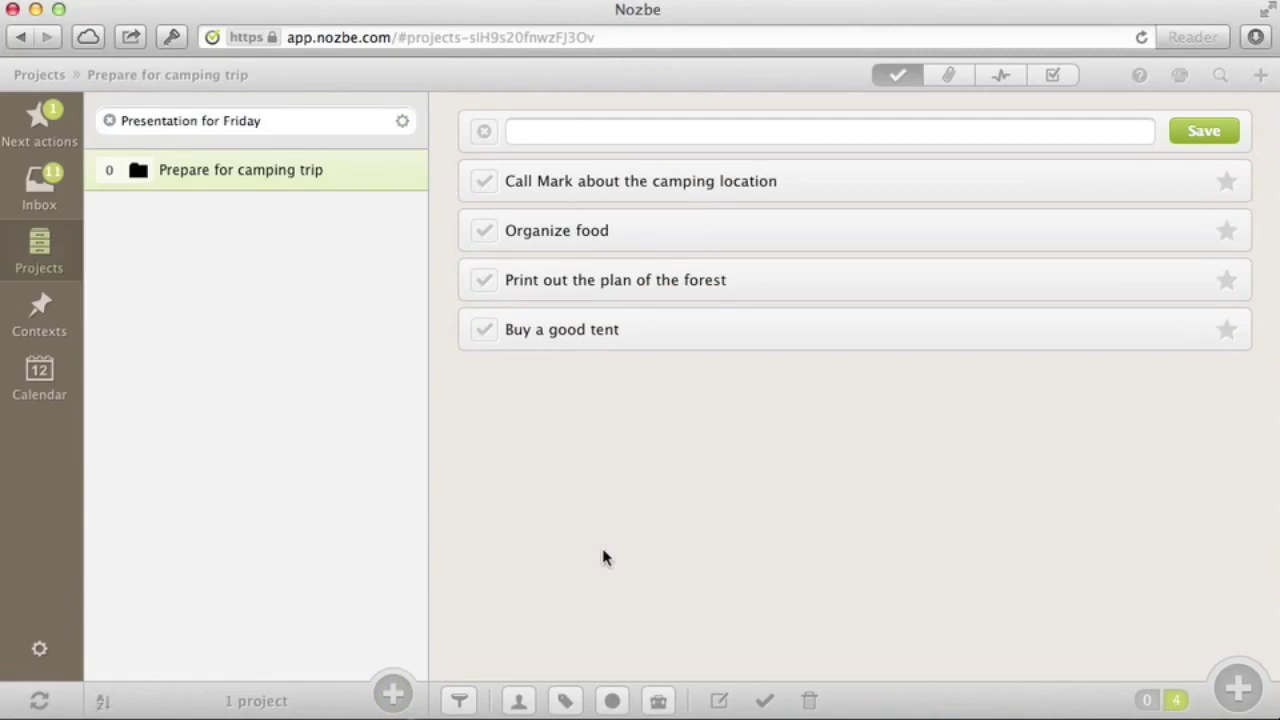
{"action": "key", "text": "Return"}
{"action": "type", "text": "Prepare the outline"}
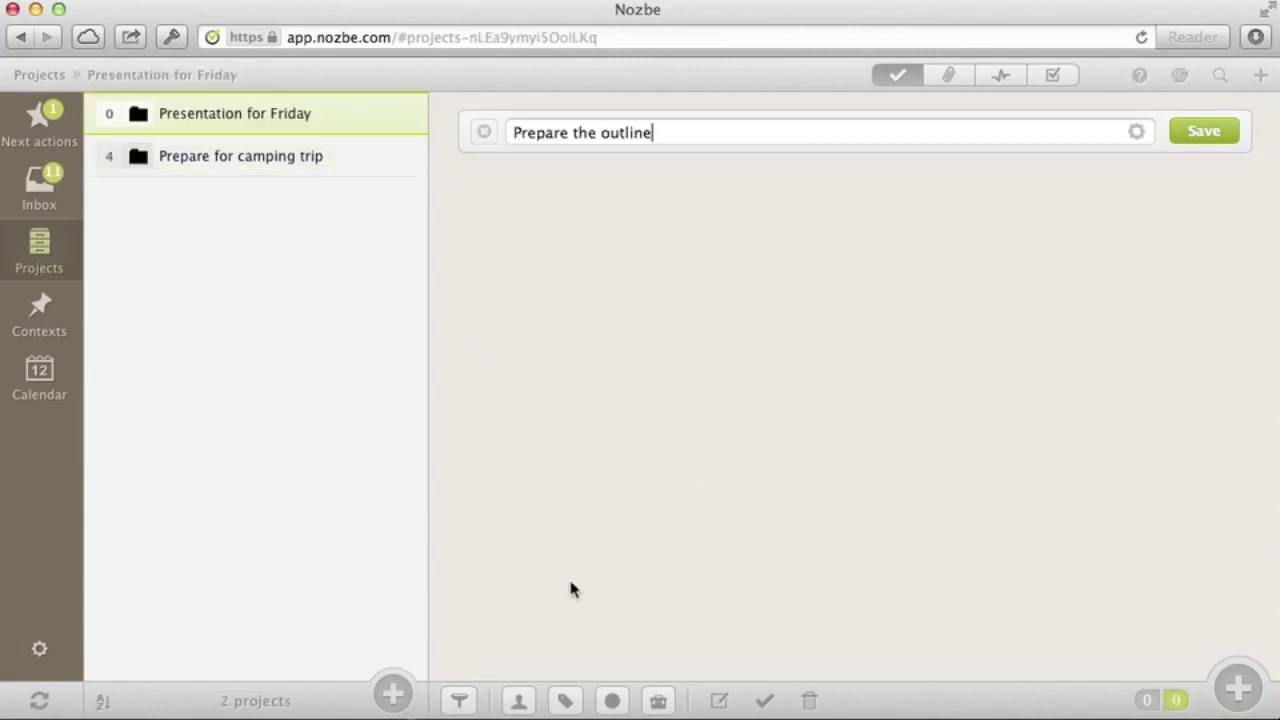
{"action": "key", "text": "Return"}
{"action": "type", "text": "Get clipart for slides"}
{"action": "key", "text": "Return"}
{"action": "type", "text": "Talk to Delfina about the presentation"}
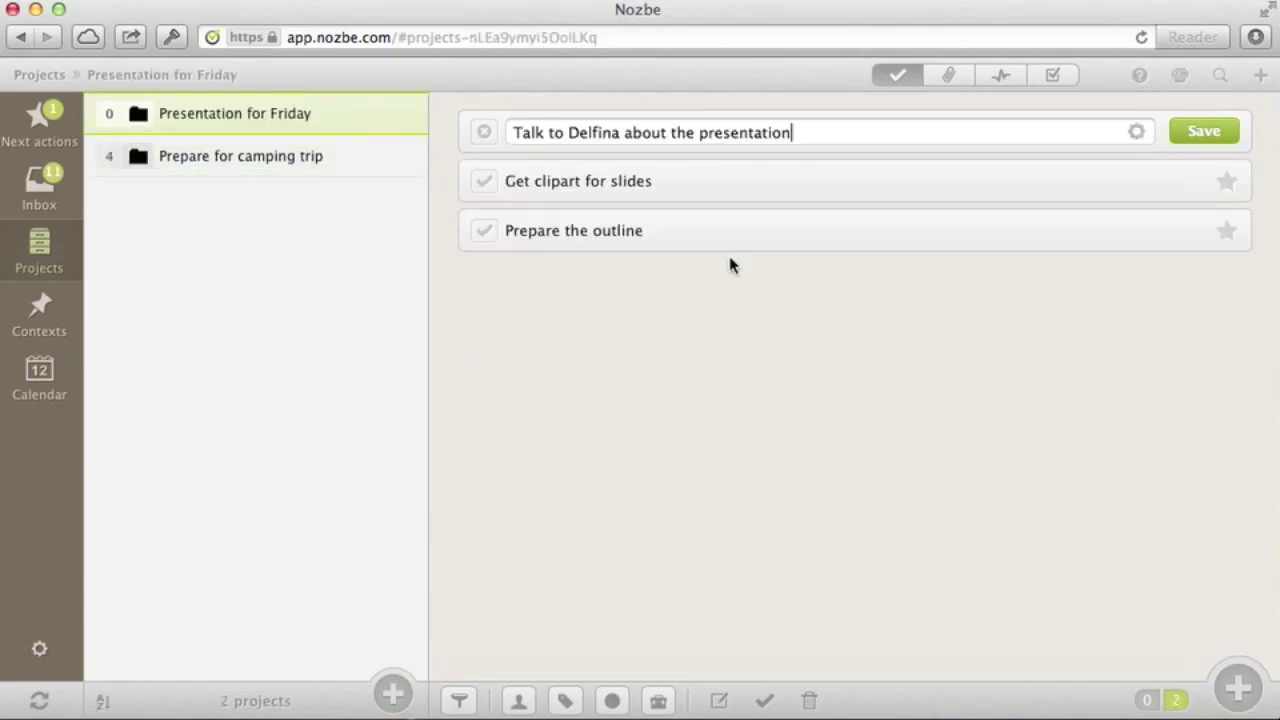
{"action": "key", "text": "Return"}
{"action": "type", "text": "Business ideas"}
{"action": "key", "text": "Return"}
{"action": "type", "text": "New layout for the magazine"}
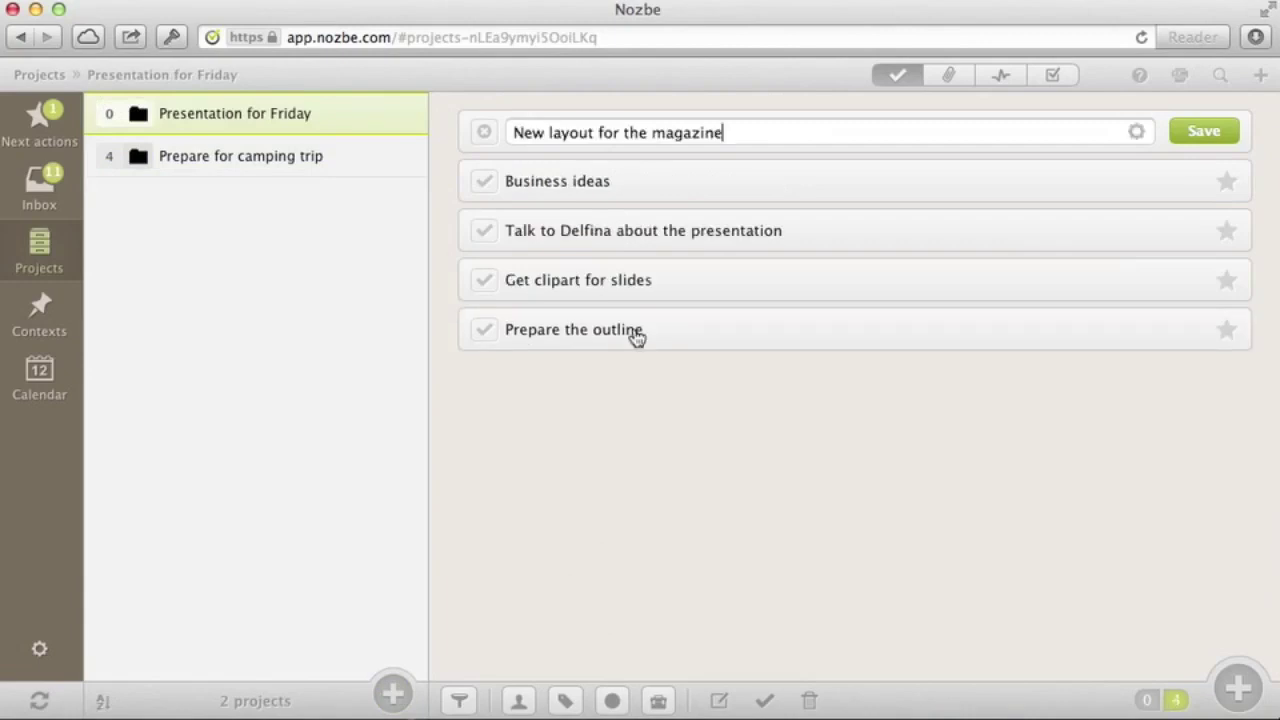
{"action": "key", "text": "Return"}
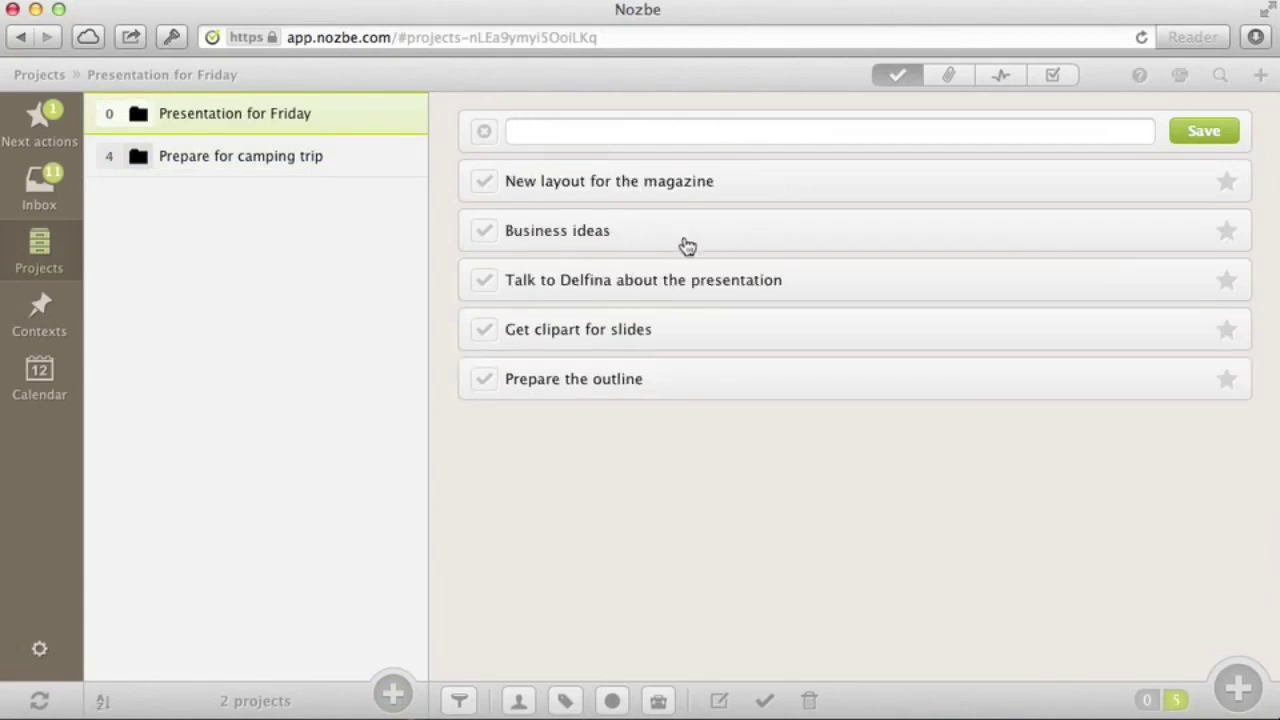
Convert Business ideas into a project holding the task 'Put all the business ideas here :-)'
{"action": "left_click", "coordinate": [687, 245]}
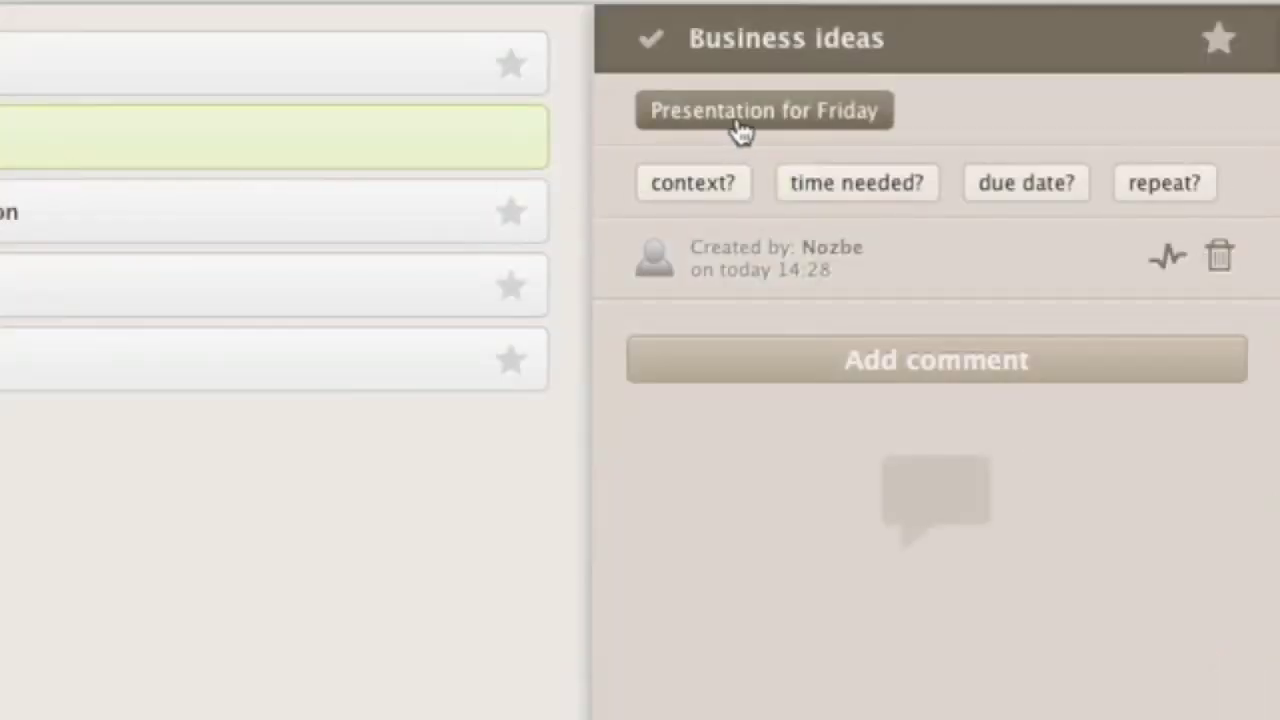
{"action": "left_click", "coordinate": [740, 131]}
{"action": "left_click", "coordinate": [457, 389]}
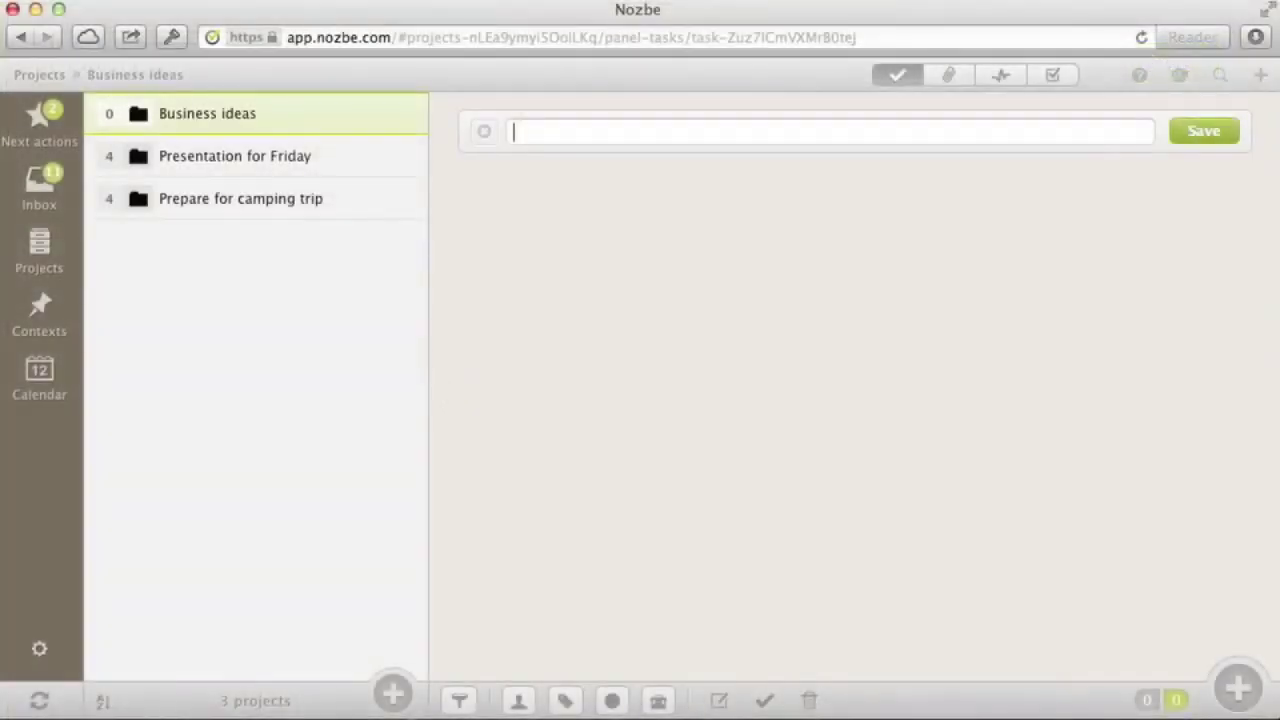
{"action": "type", "text": "Put all the business ideas here :-)"}
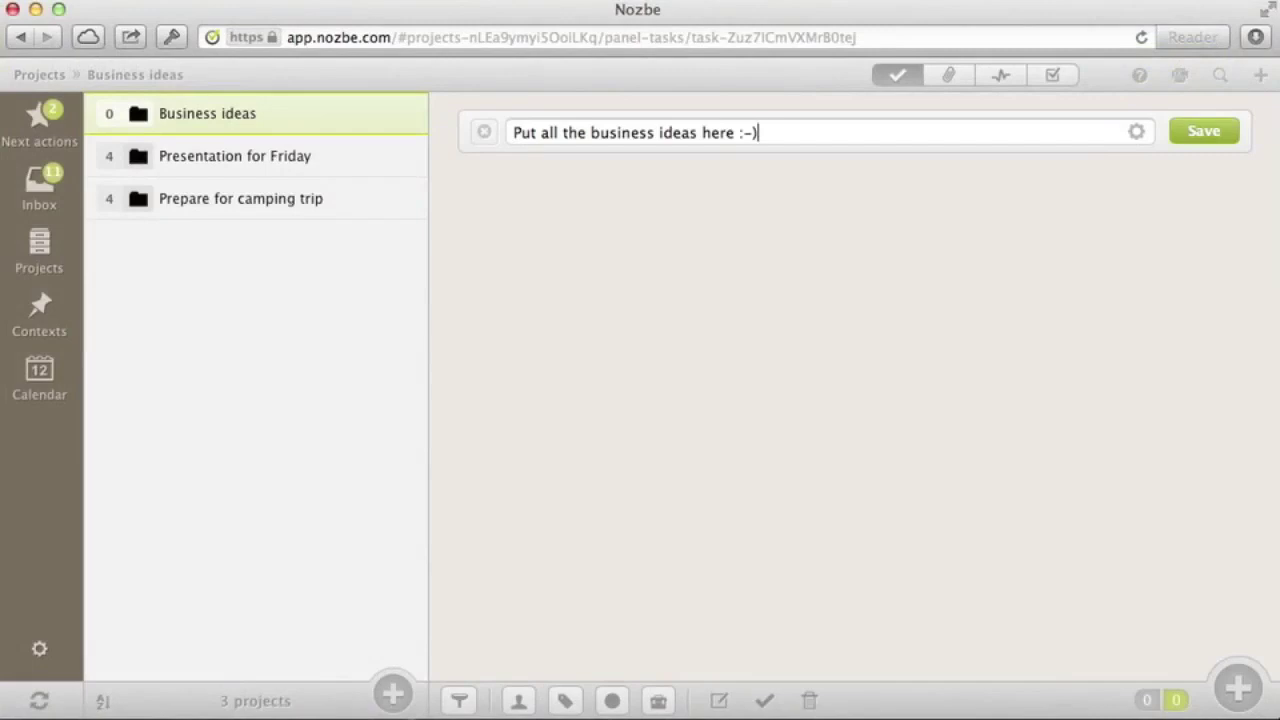
{"action": "key", "text": "Return"}
{"action": "left_click", "coordinate": [483, 131]}
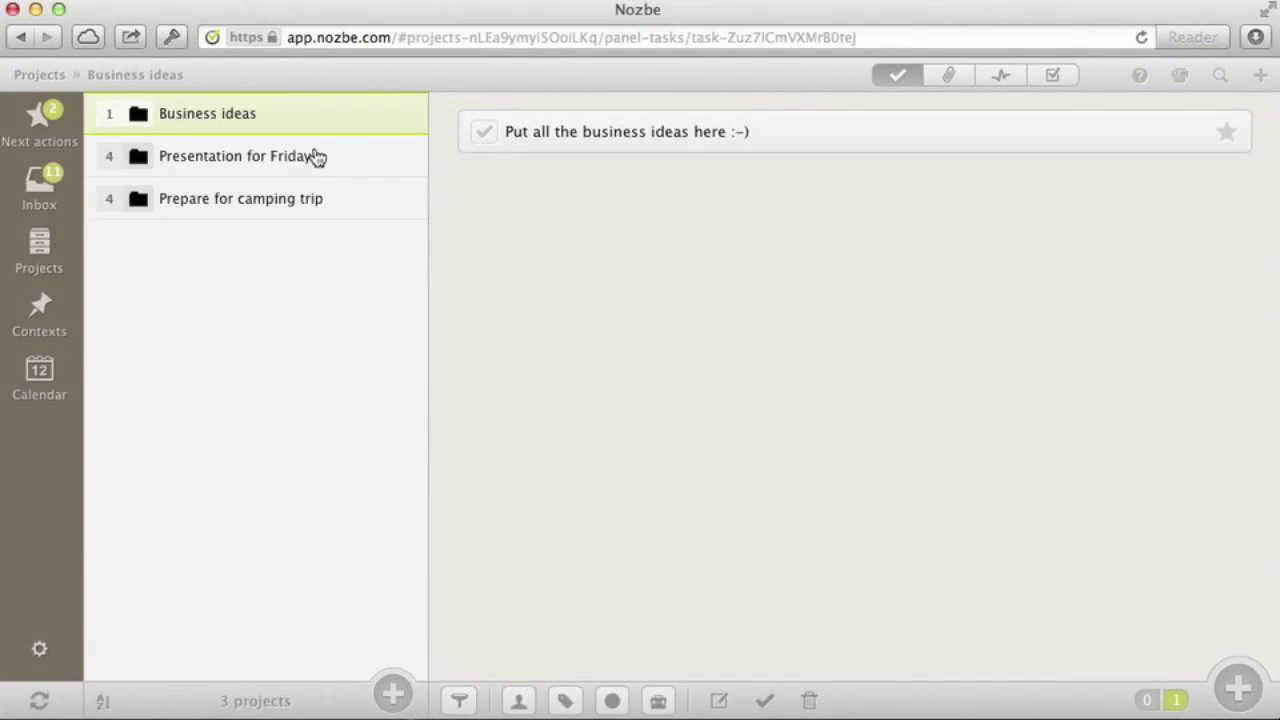
Create a 'work' label and apply it to the Business ideas project
{"action": "left_click", "coordinate": [566, 703]}
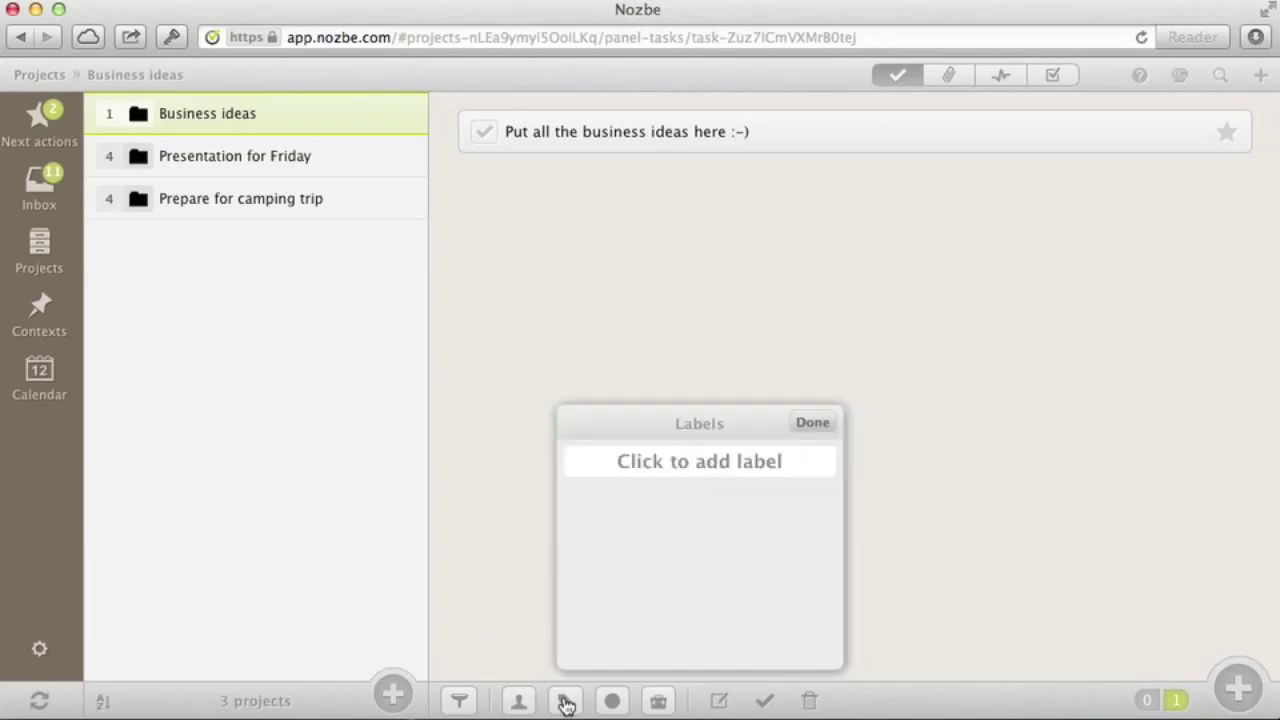
{"action": "left_click", "coordinate": [694, 472]}
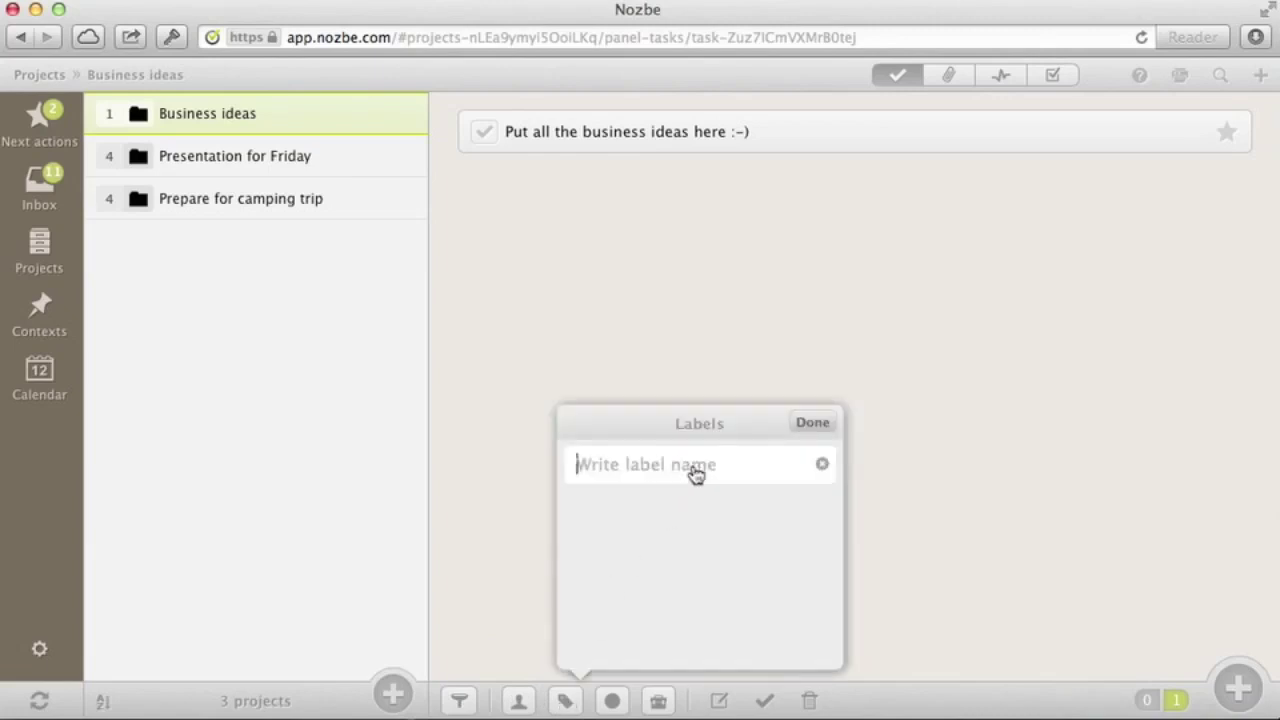
{"action": "type", "text": "work"}
{"action": "key", "text": "Return"}
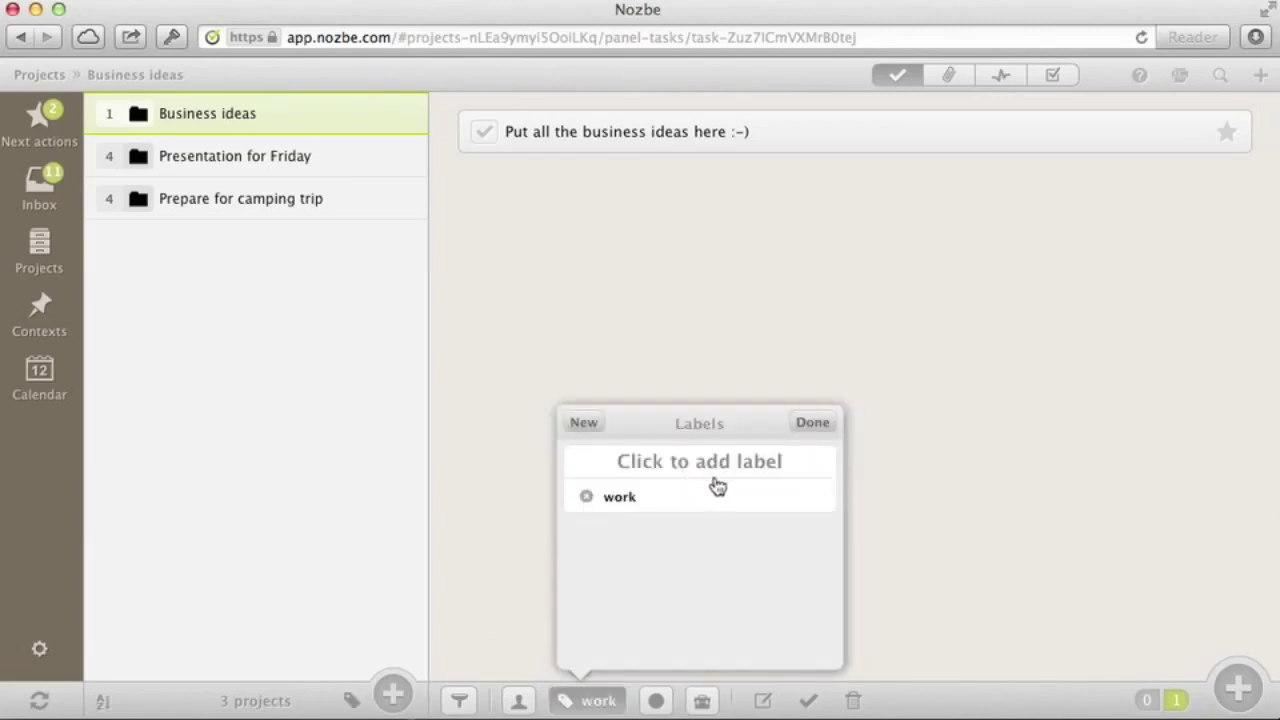
{"action": "left_click", "coordinate": [594, 303]}
Apply the work label to the Presentation for Friday project
{"action": "left_click", "coordinate": [279, 162]}
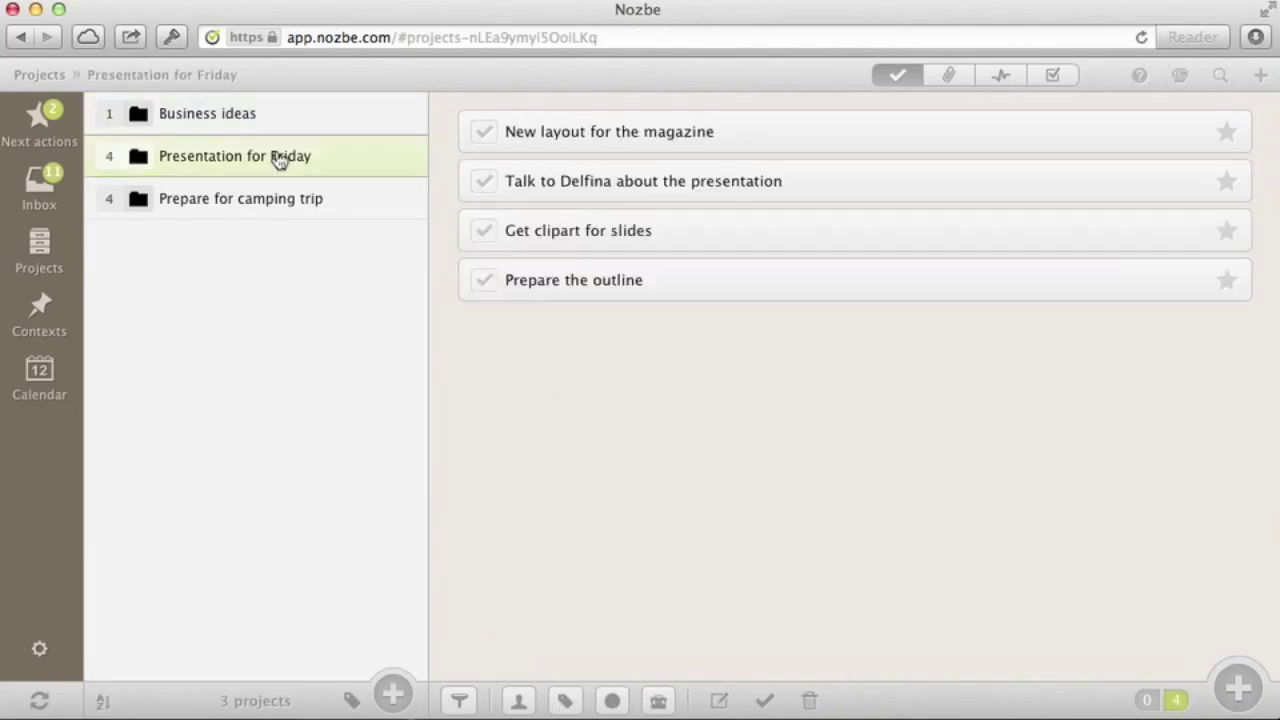
{"action": "left_click", "coordinate": [568, 700]}
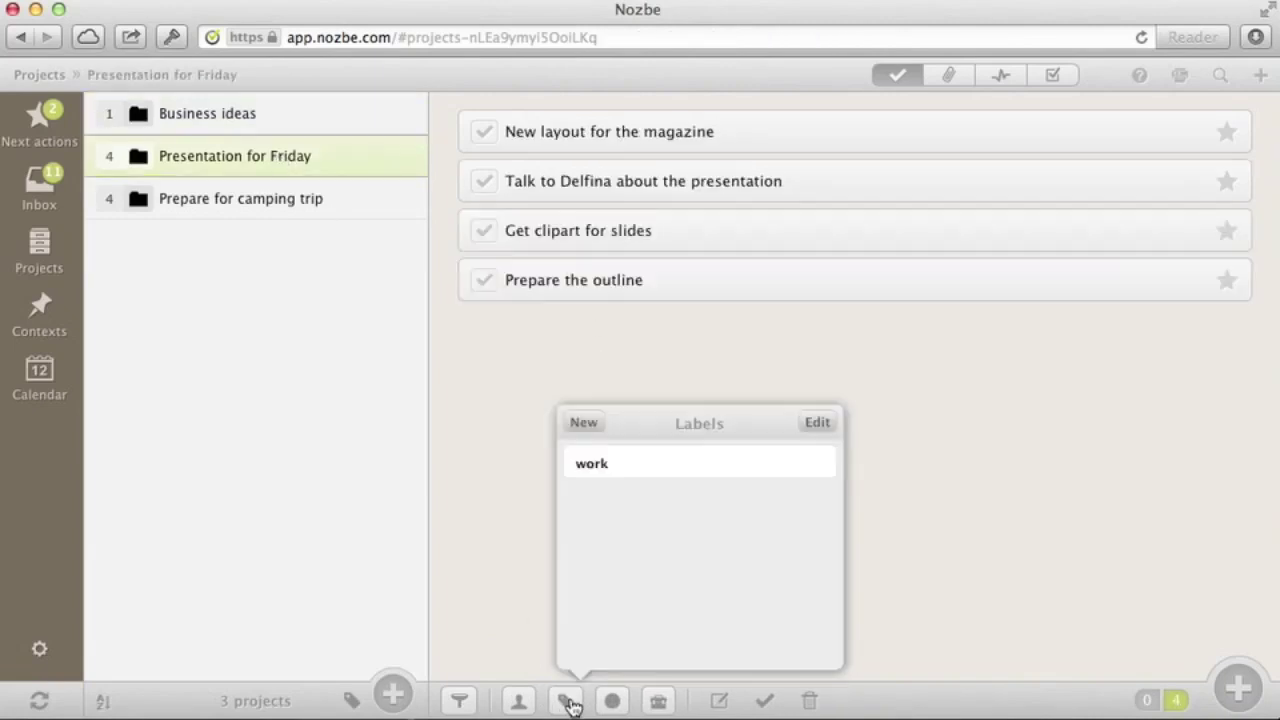
{"action": "left_click", "coordinate": [645, 481]}
{"action": "left_click", "coordinate": [480, 423]}
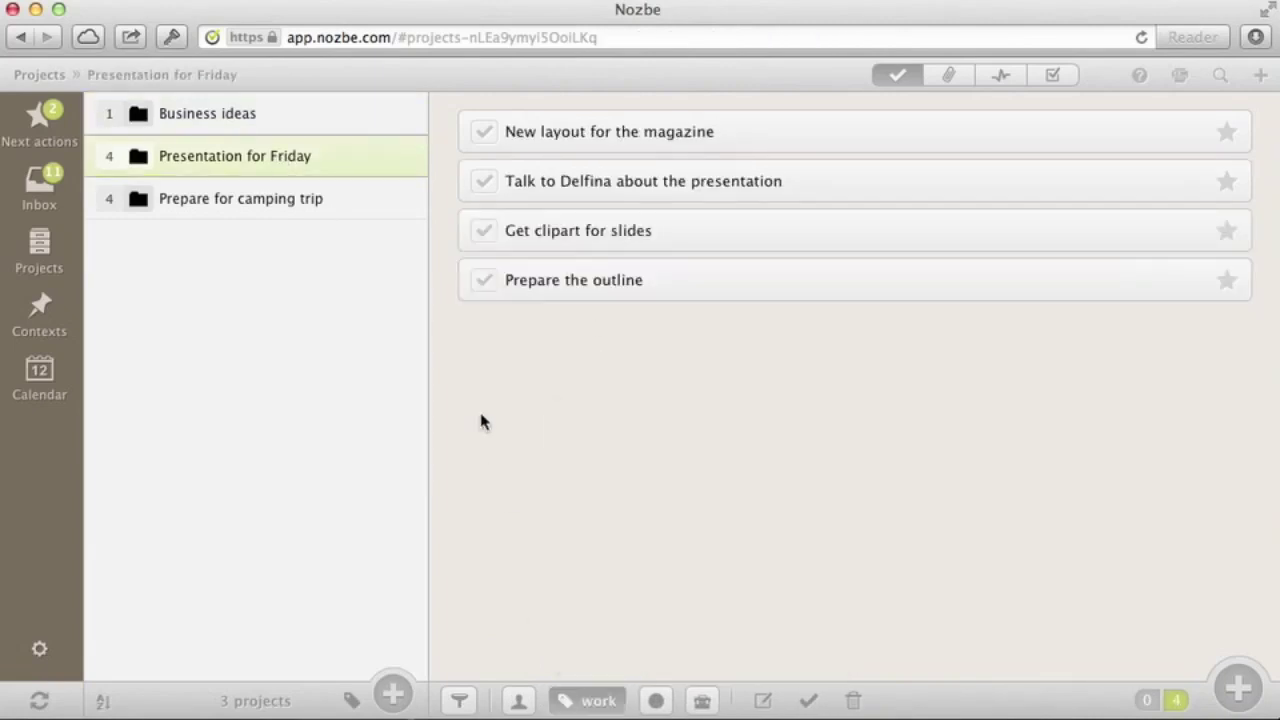
Create a 'private' label and apply it to Prepare for camping trip
{"action": "left_click", "coordinate": [277, 204]}
{"action": "left_click", "coordinate": [566, 700]}
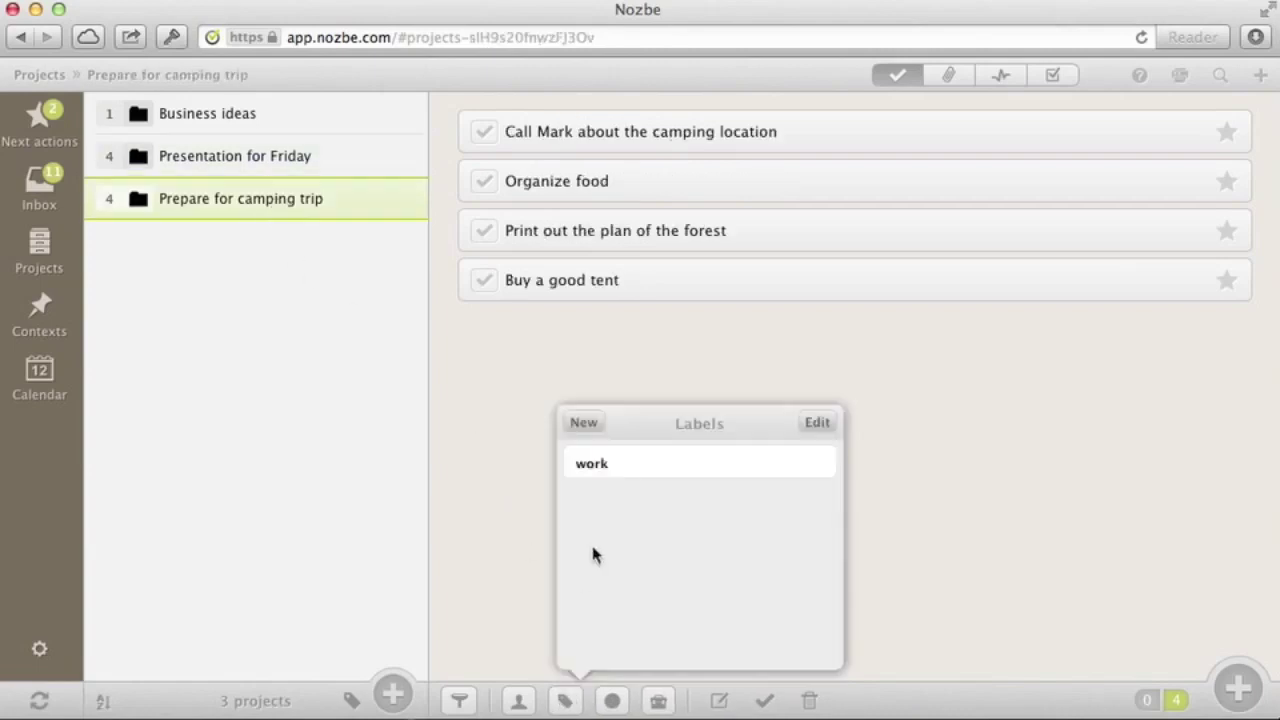
{"action": "left_click", "coordinate": [584, 422]}
{"action": "type", "text": "private"}
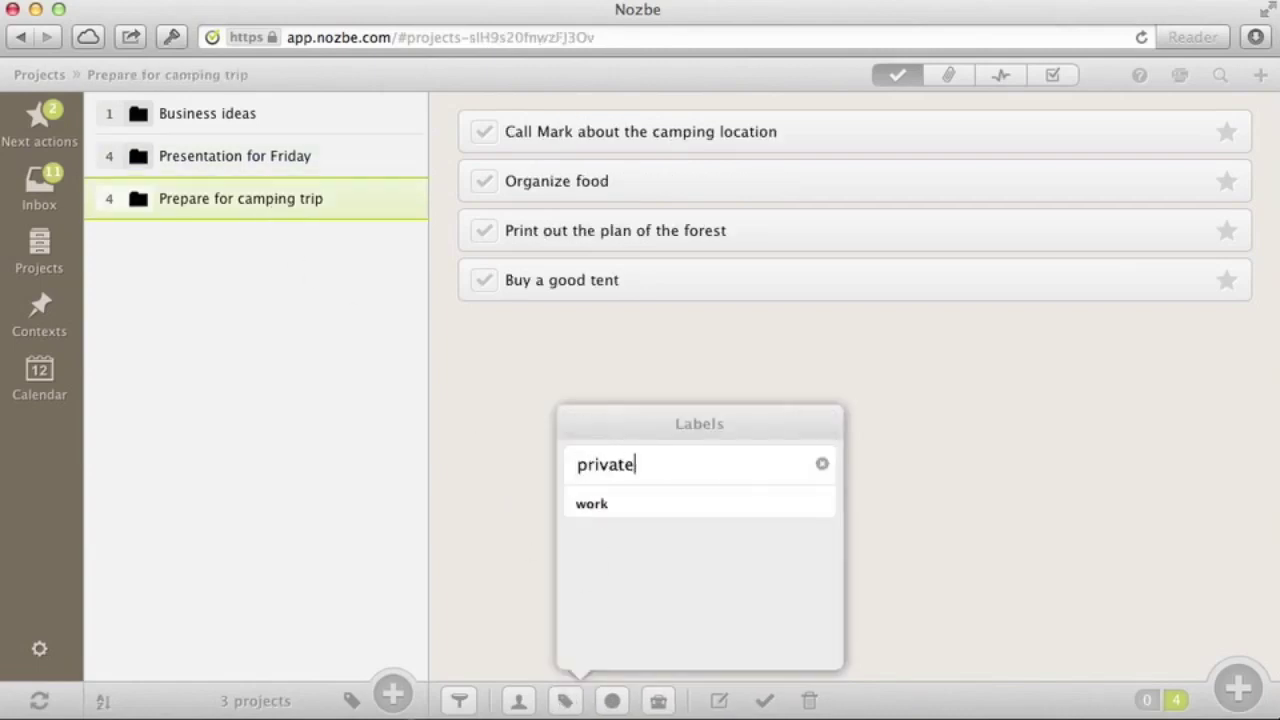
{"action": "key", "text": "Return"}
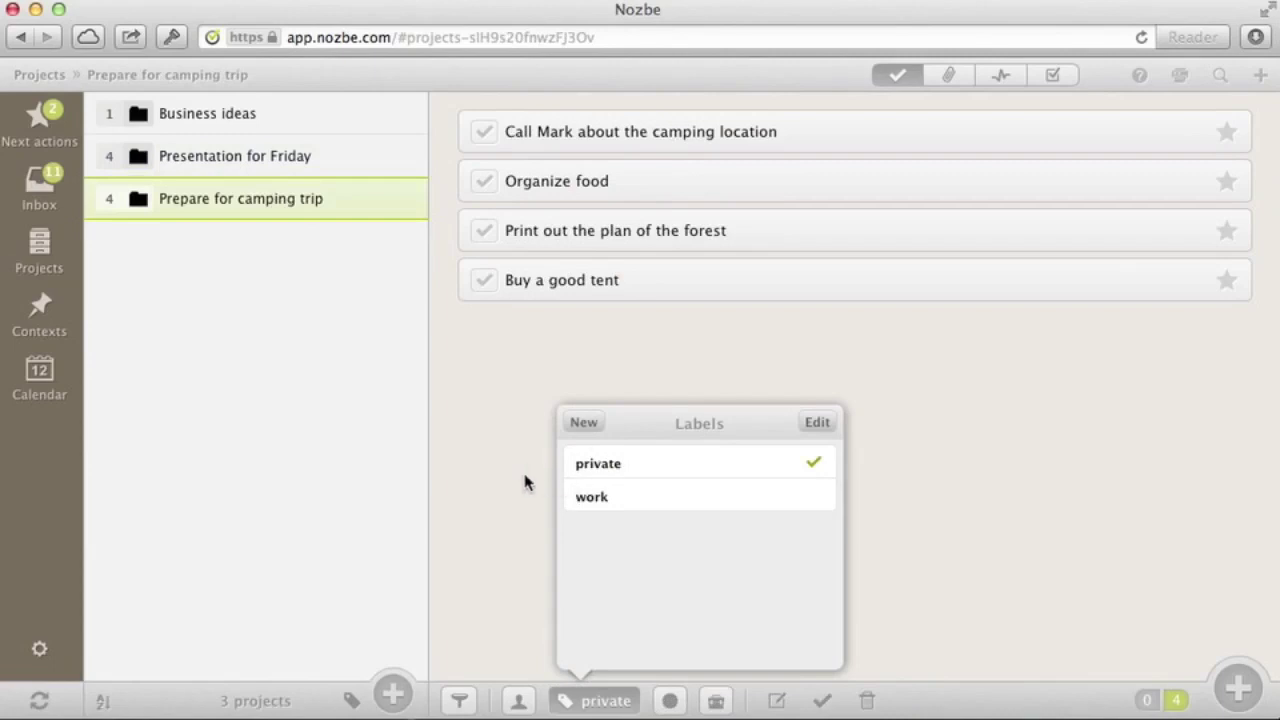
{"action": "left_click", "coordinate": [526, 480]}
Filter projects by the work and private labels, then show all projects again
{"action": "left_click", "coordinate": [352, 702]}
{"action": "left_click", "coordinate": [259, 580]}
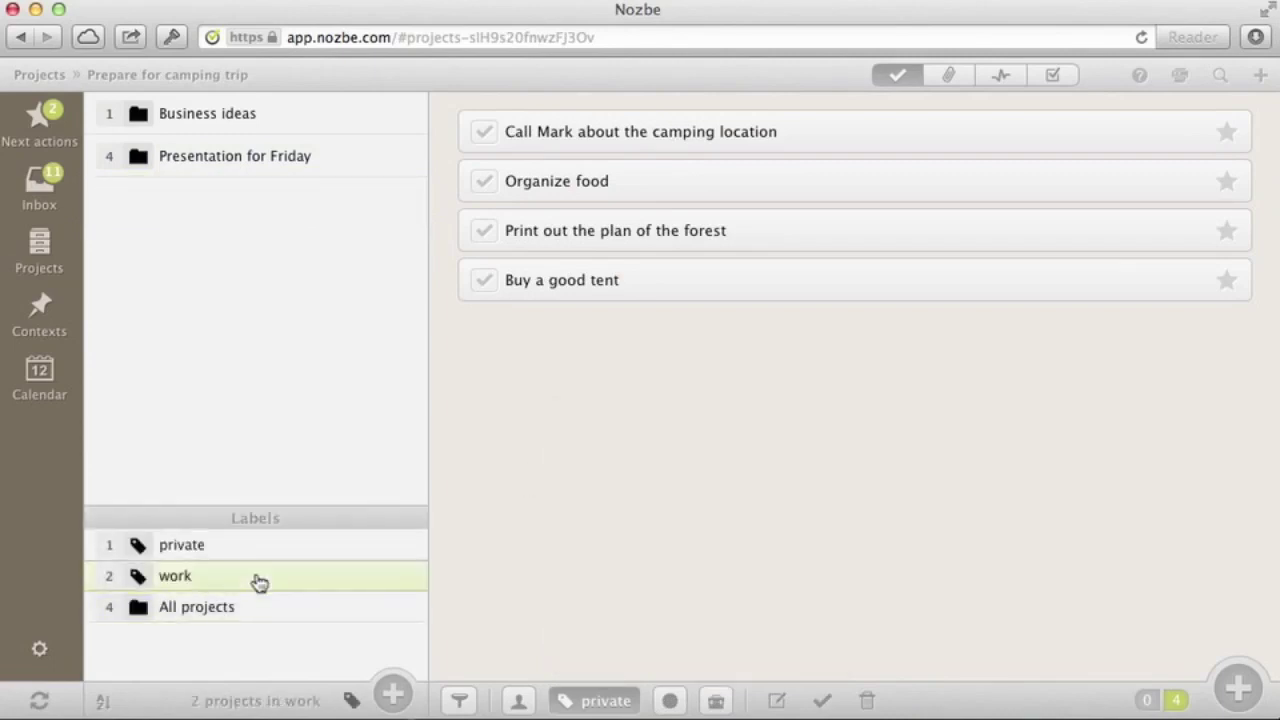
{"action": "left_click", "coordinate": [260, 557]}
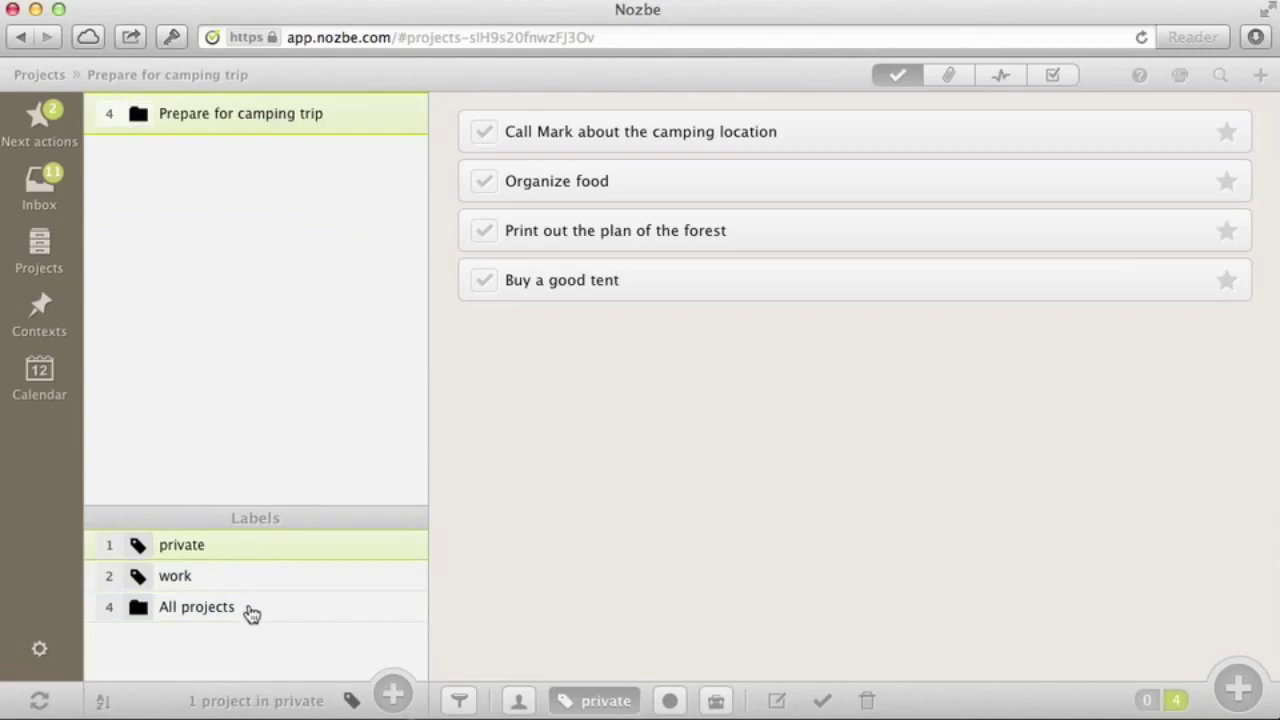
{"action": "left_click", "coordinate": [248, 612]}
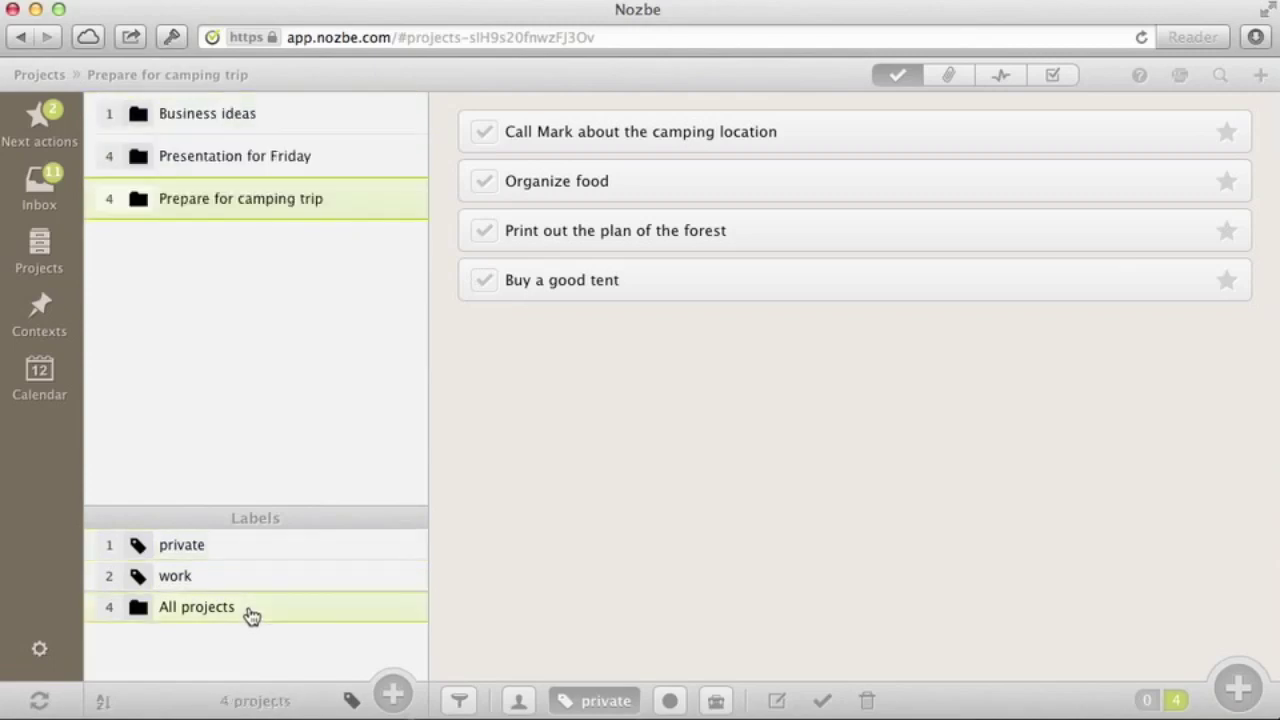
Hide the sidebar Labels list and colour Prepare for camping trip purple
{"action": "left_click", "coordinate": [350, 700]}
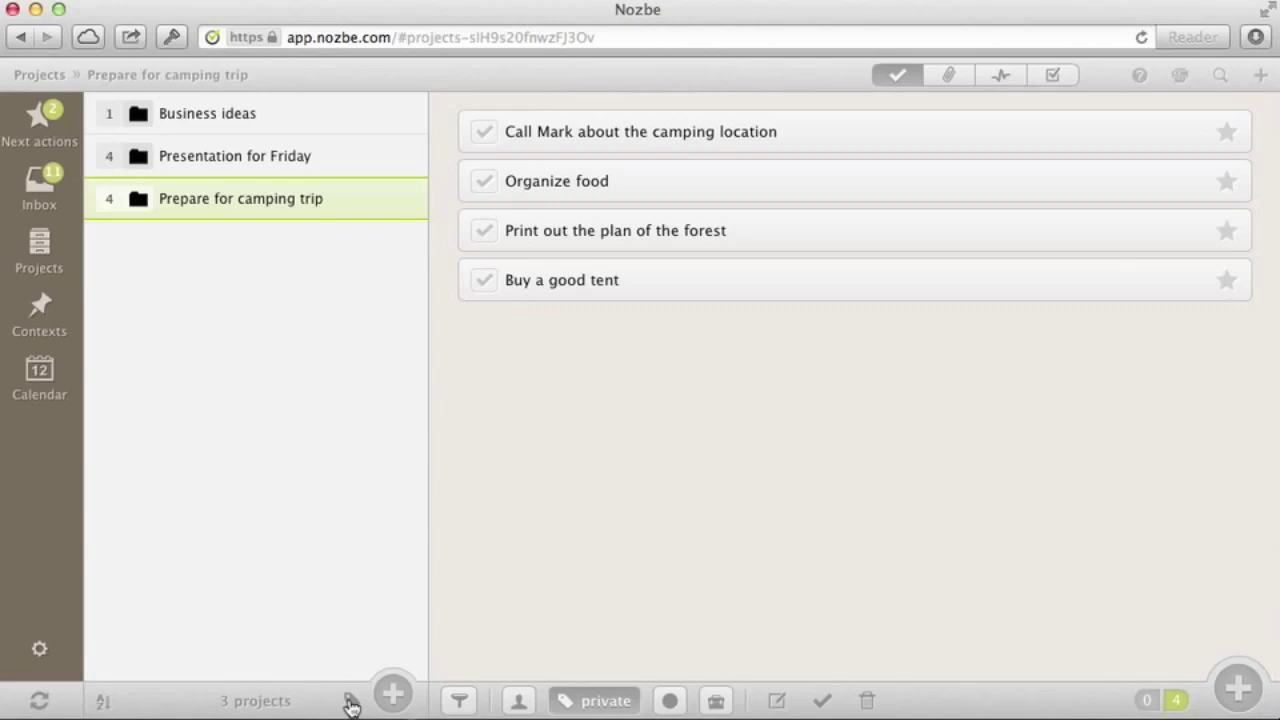
{"action": "left_click", "coordinate": [670, 701]}
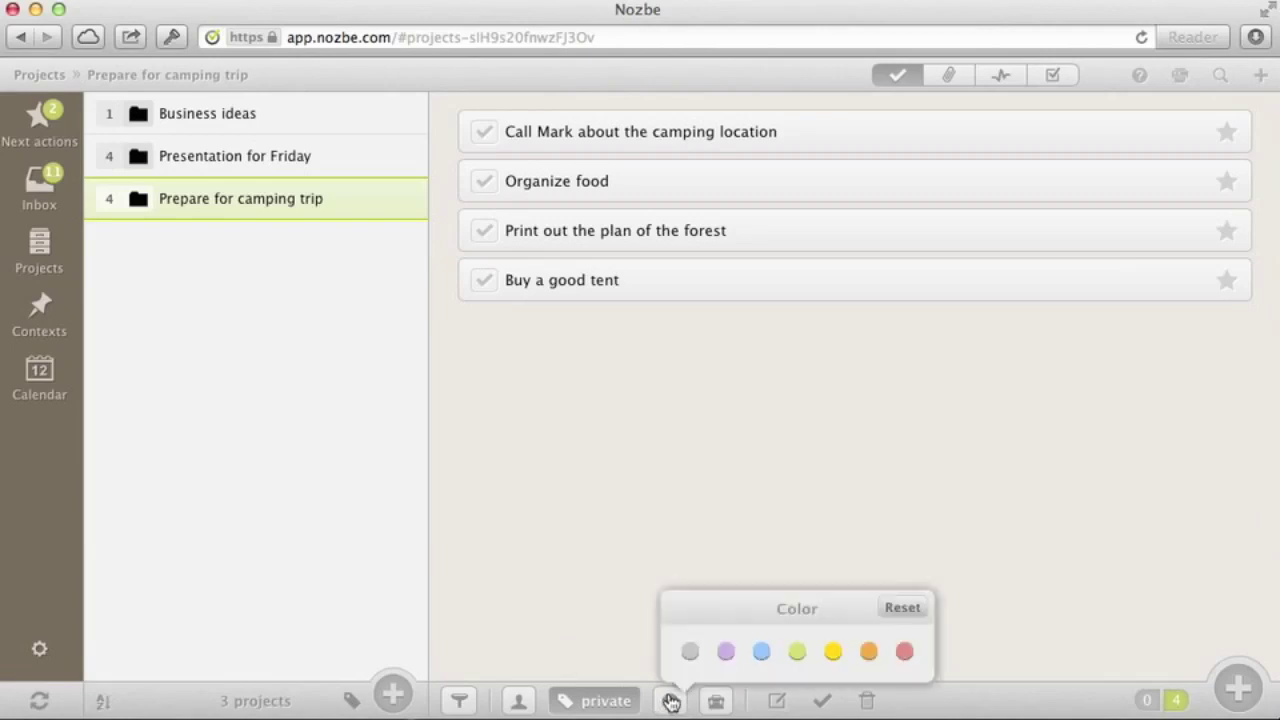
{"action": "left_click", "coordinate": [726, 651]}
Colour Presentation for Friday light green and start recolouring Business ideas
{"action": "left_click", "coordinate": [277, 157]}
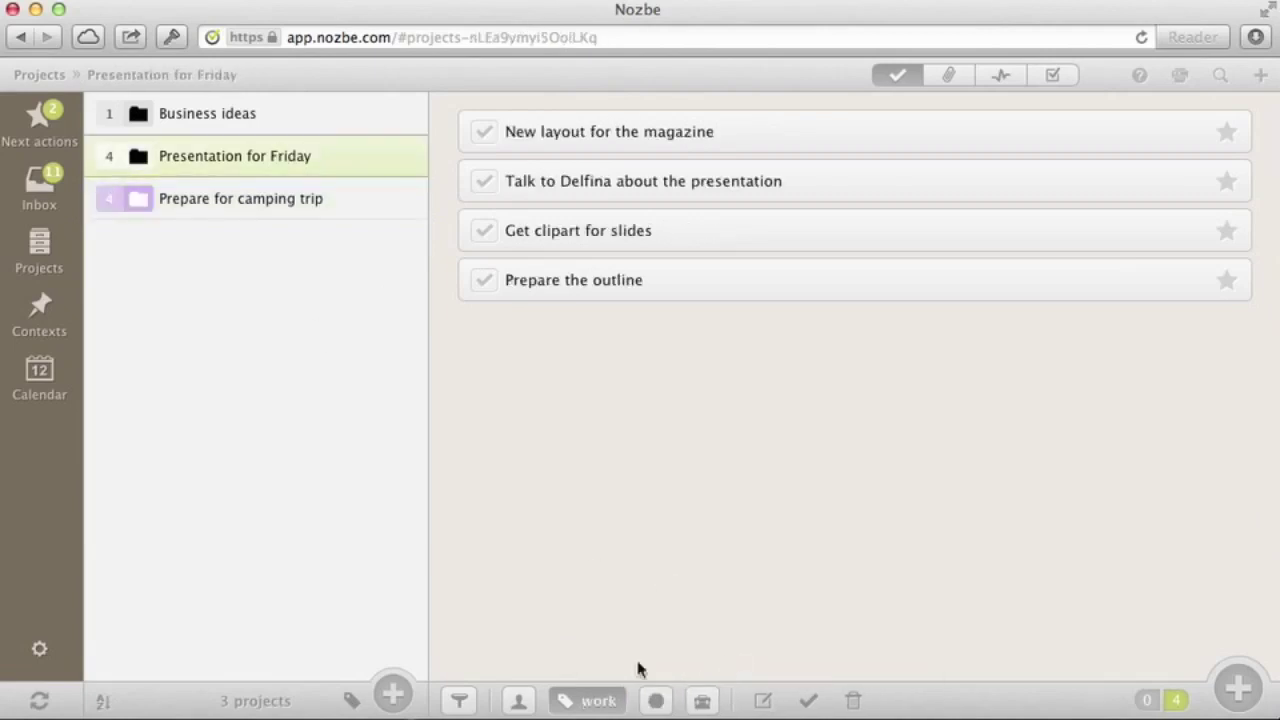
{"action": "left_click", "coordinate": [656, 701]}
{"action": "left_click", "coordinate": [781, 643]}
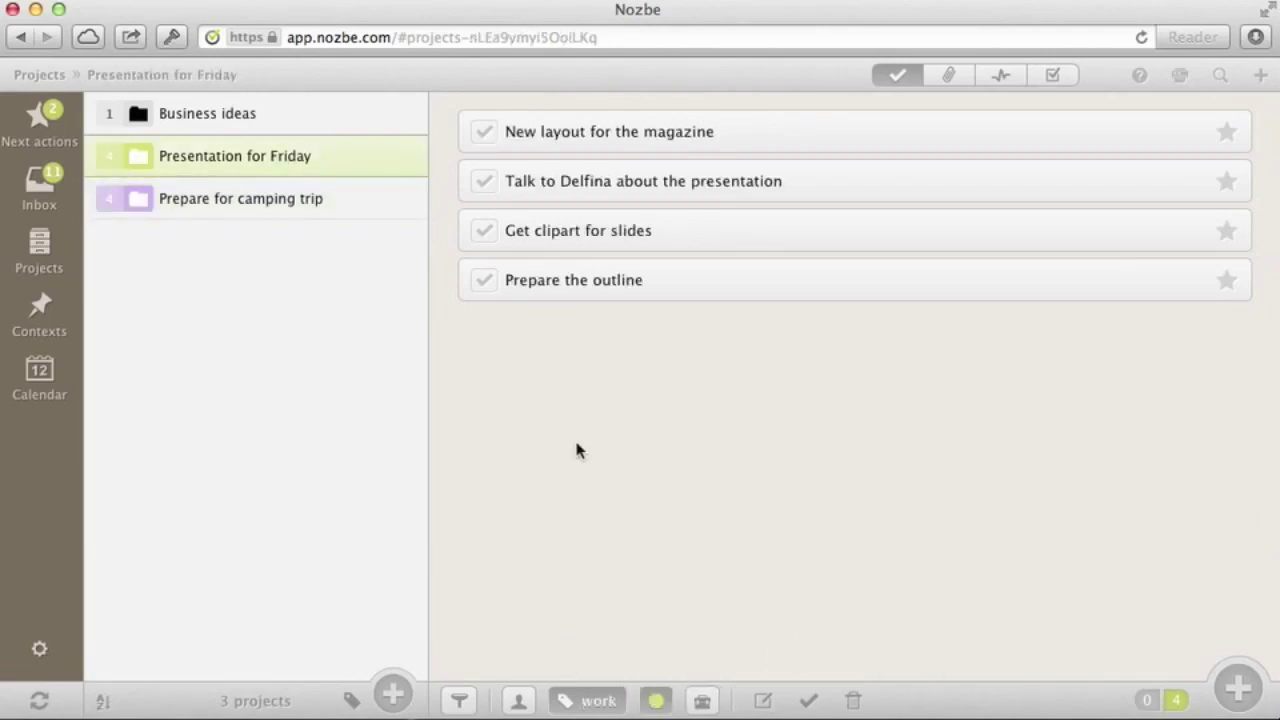
{"action": "left_click", "coordinate": [252, 115]}
{"action": "left_click", "coordinate": [656, 701]}
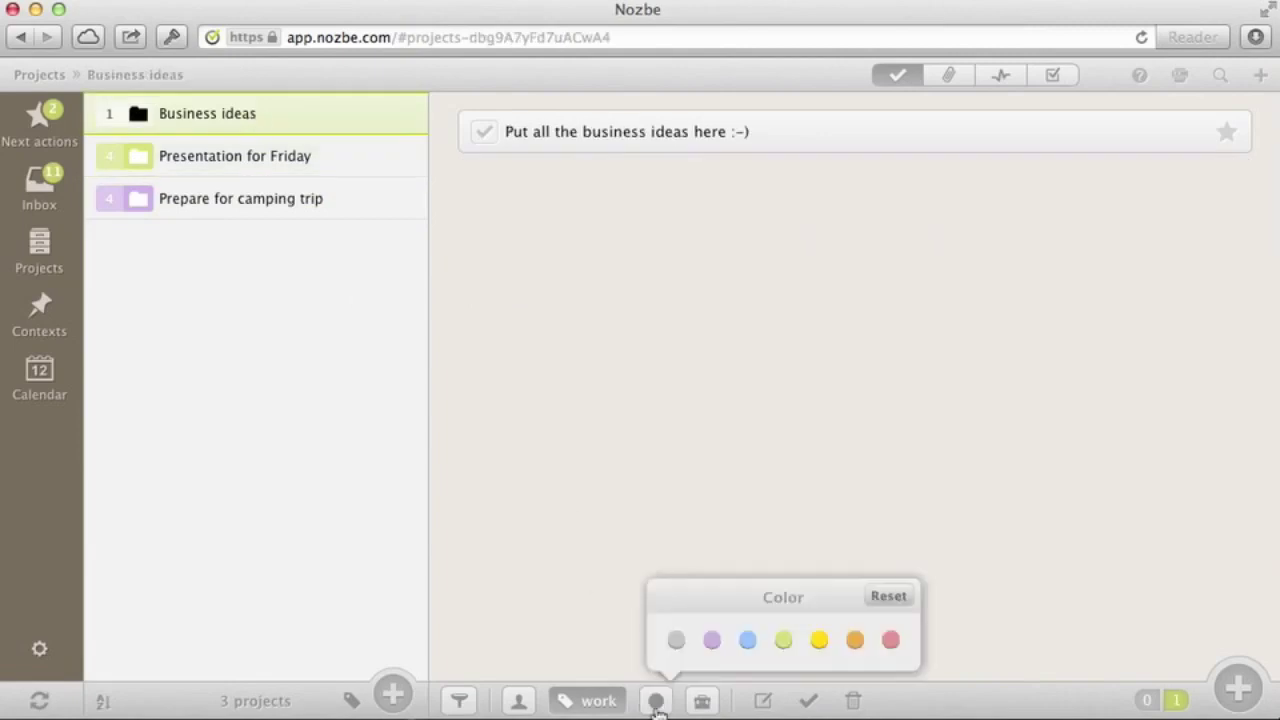
Colour Business ideas red and star Prepare the outline in Presentation for Friday
{"action": "left_click", "coordinate": [891, 641]}
{"action": "left_click", "coordinate": [280, 158]}
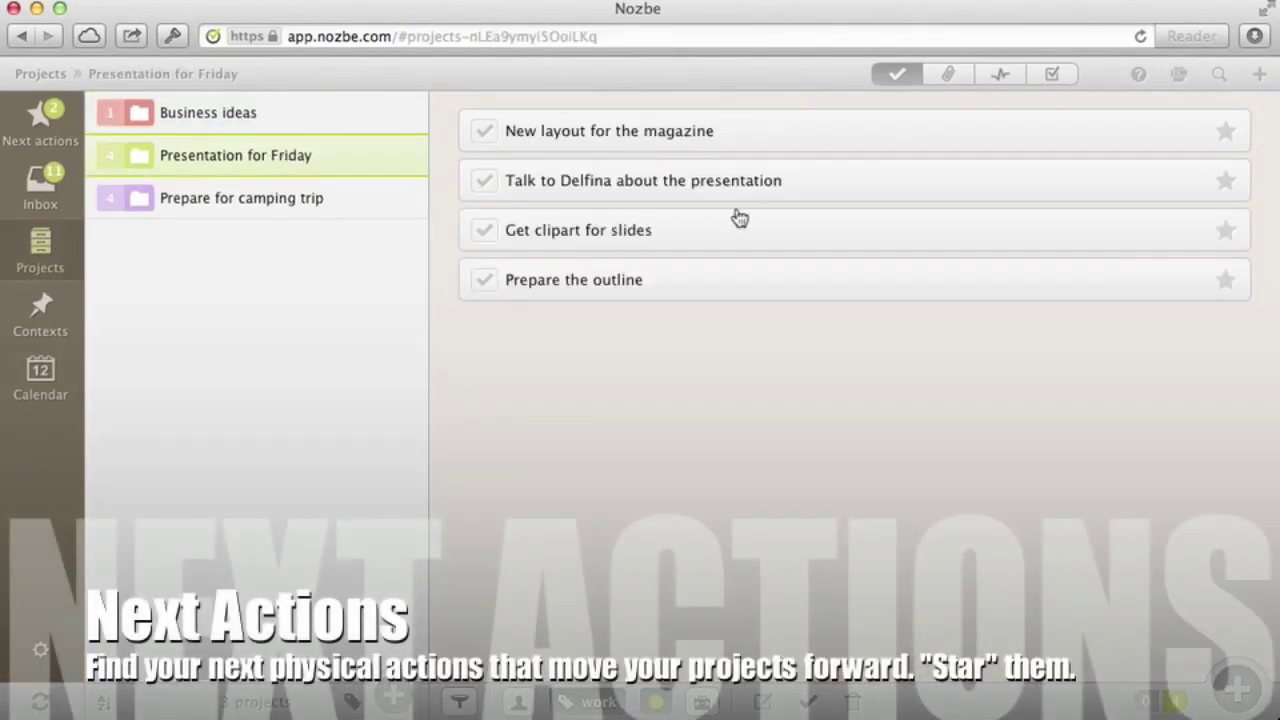
{"action": "left_click", "coordinate": [1227, 283]}
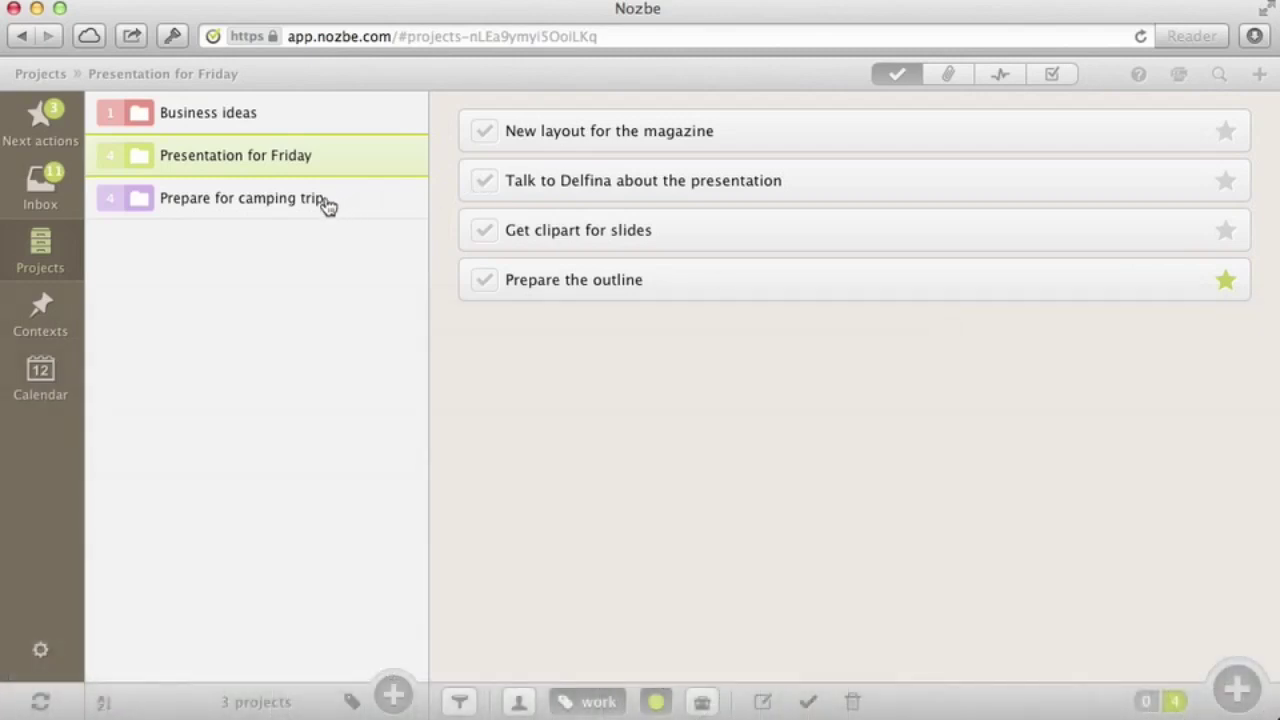
Star Print out the plan of the forest in the camping project and view Next actions
{"action": "left_click", "coordinate": [326, 203]}
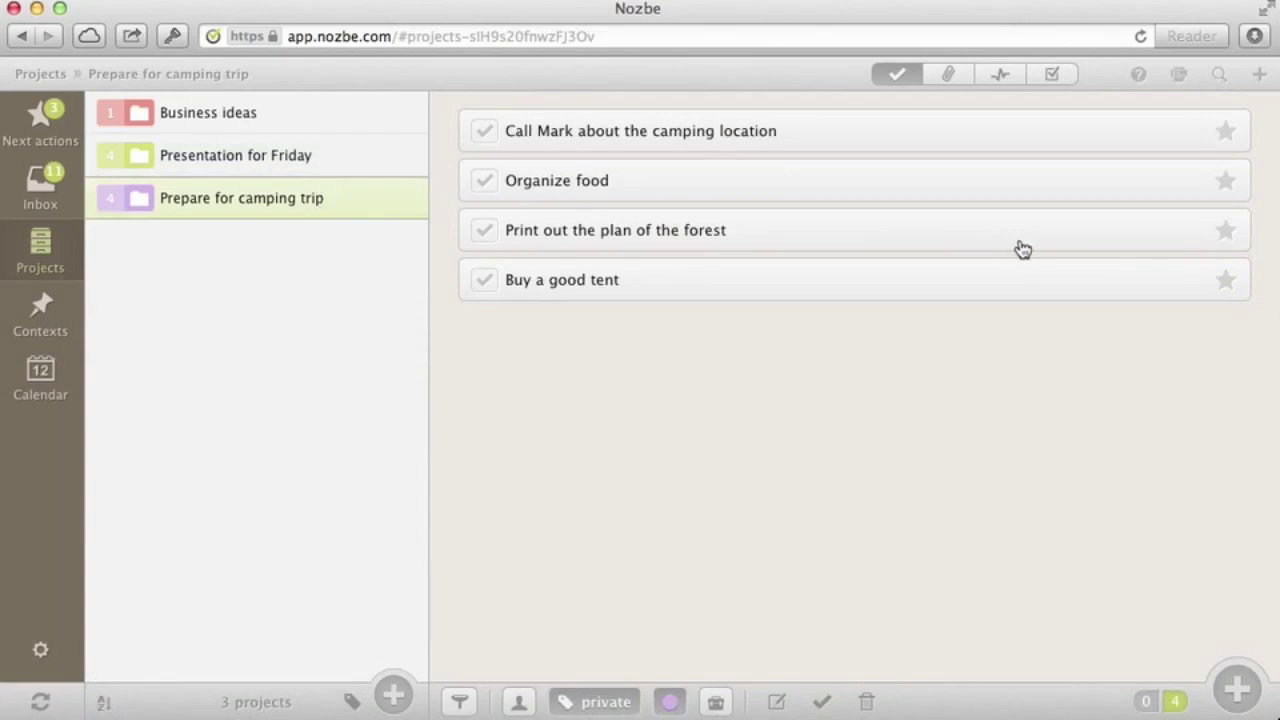
{"action": "left_click", "coordinate": [1226, 232]}
{"action": "left_click", "coordinate": [38, 115]}
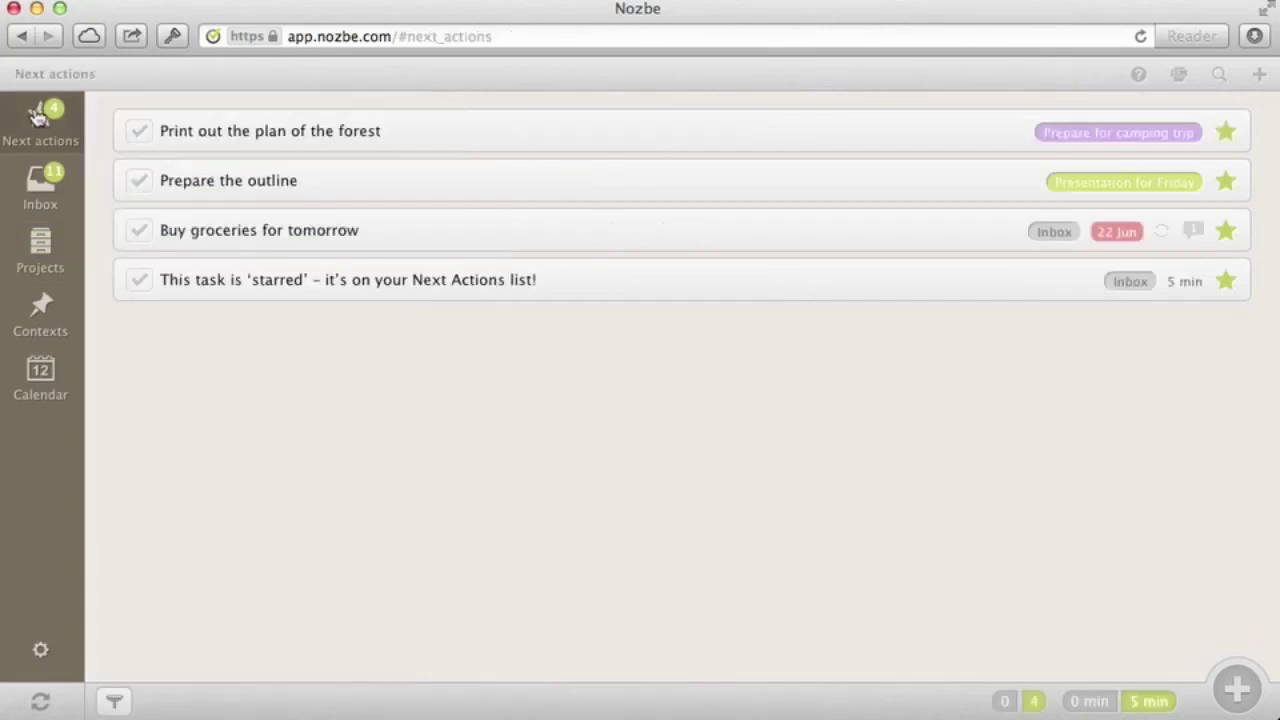
Filter Next actions to the Inbox, complete the sample starred task, then clear the filter
{"action": "left_click", "coordinate": [112, 700]}
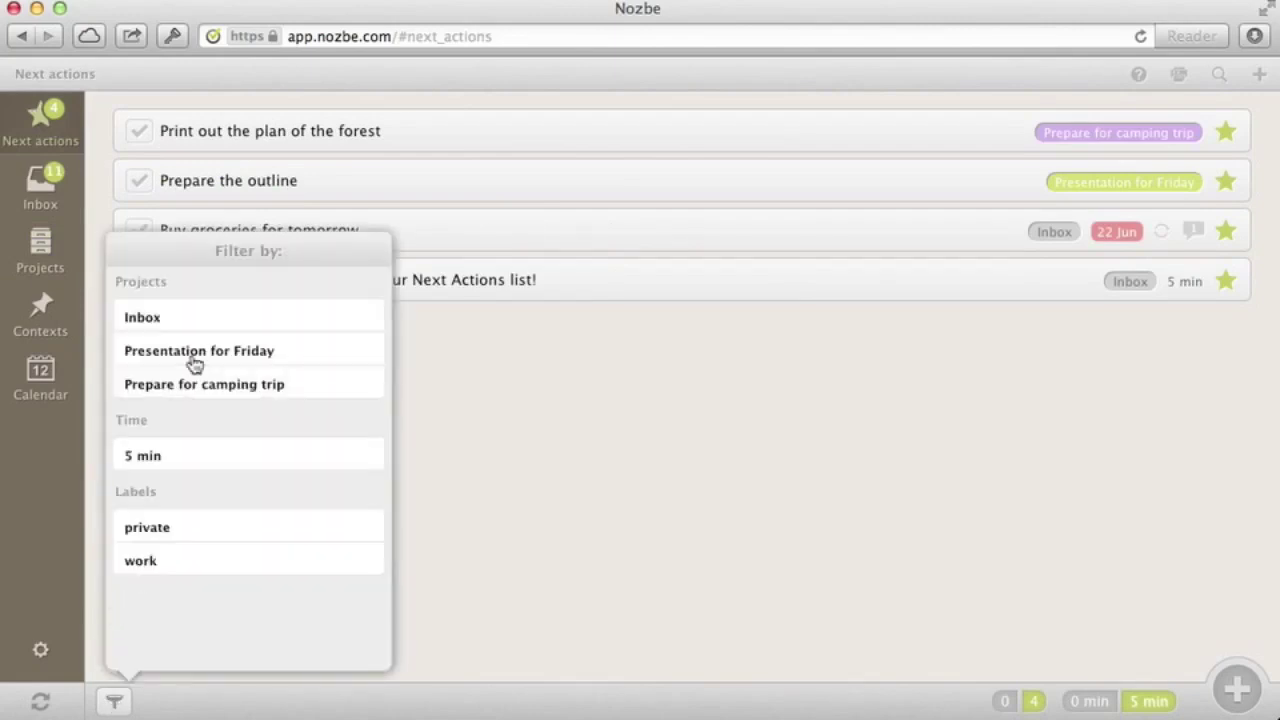
{"action": "left_click", "coordinate": [189, 318]}
{"action": "left_click", "coordinate": [140, 188]}
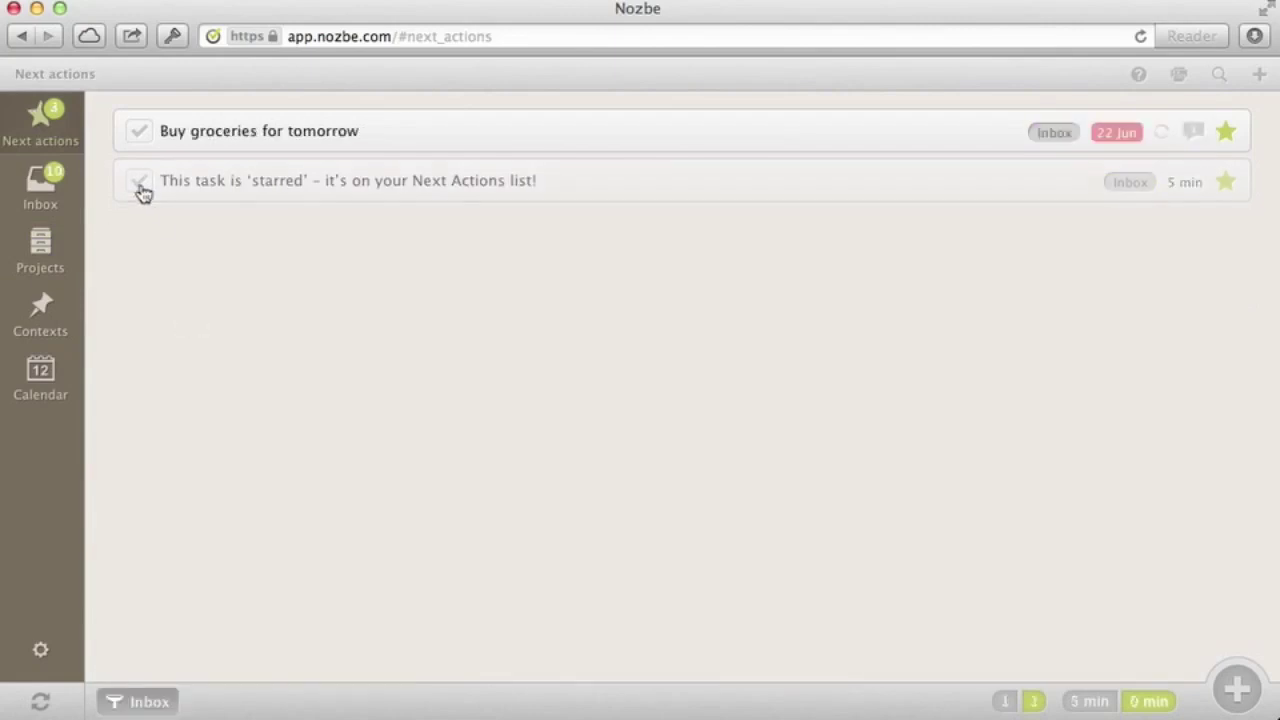
{"action": "left_click", "coordinate": [135, 703]}
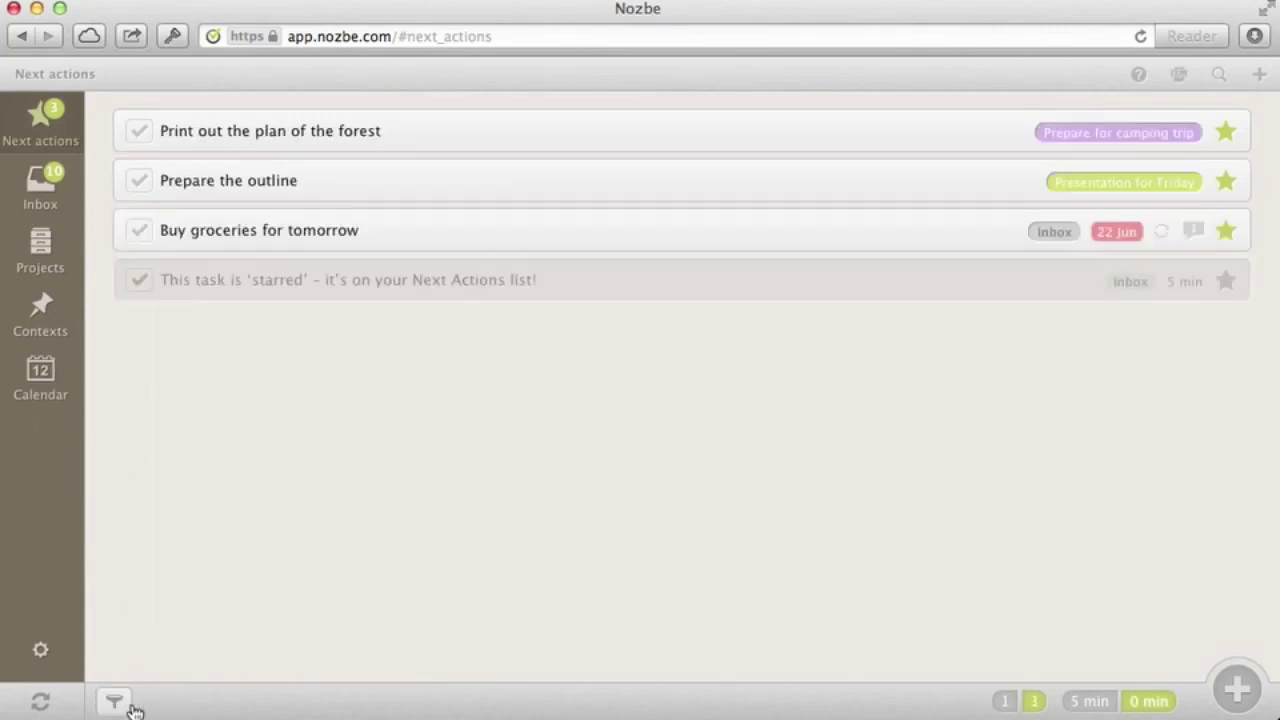
Check Buy groceries for tomorrow's details, then tick it, Prepare the outline and Print out the plan done
{"action": "left_click", "coordinate": [775, 236]}
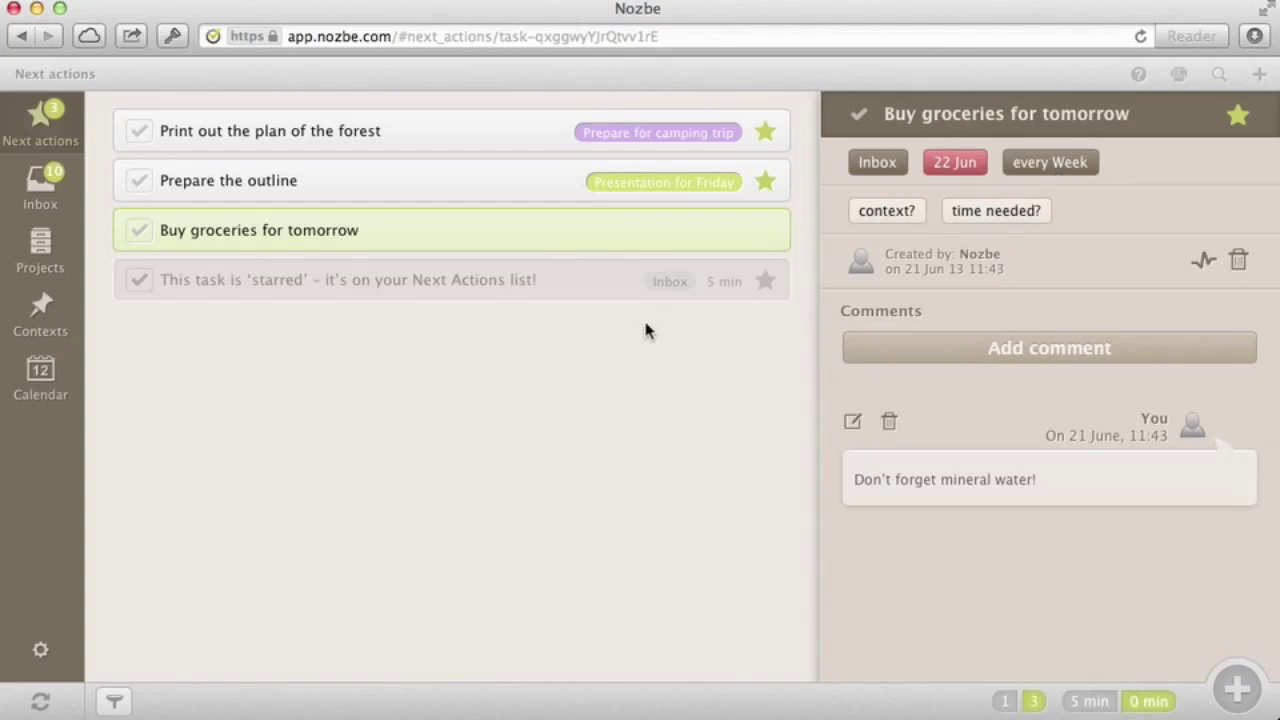
{"action": "left_click", "coordinate": [40, 116]}
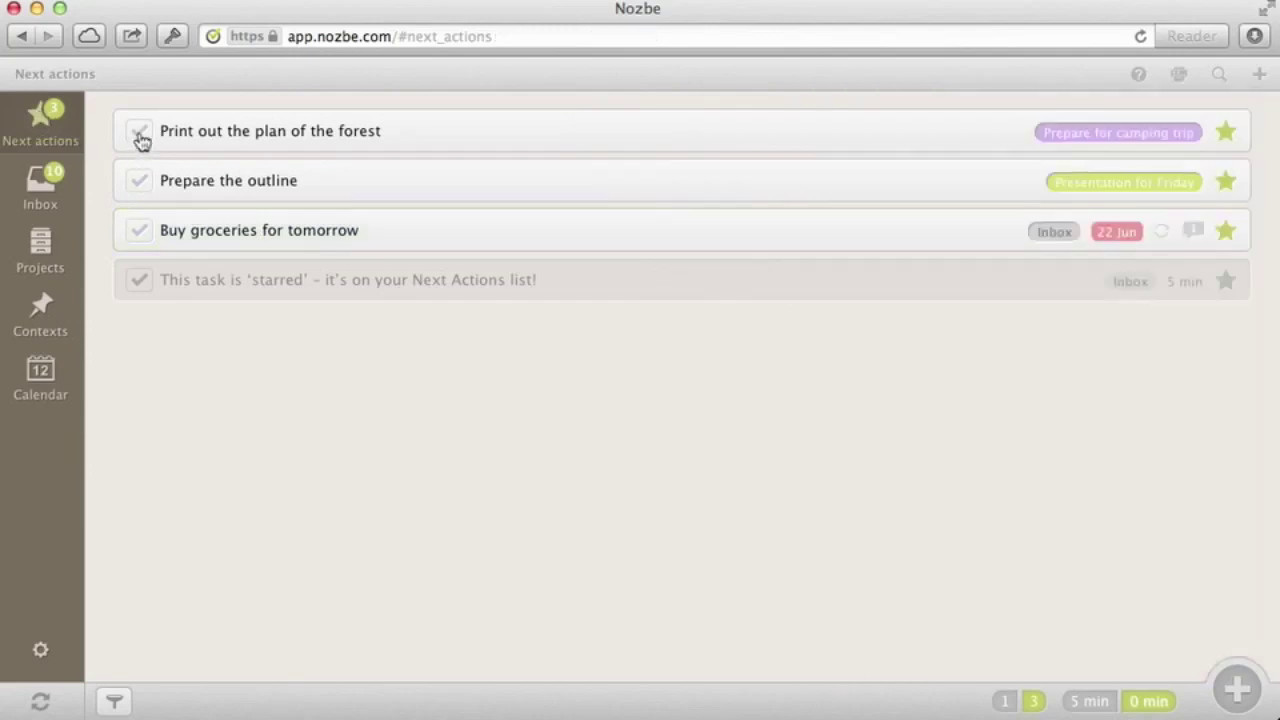
{"action": "left_click", "coordinate": [140, 231]}
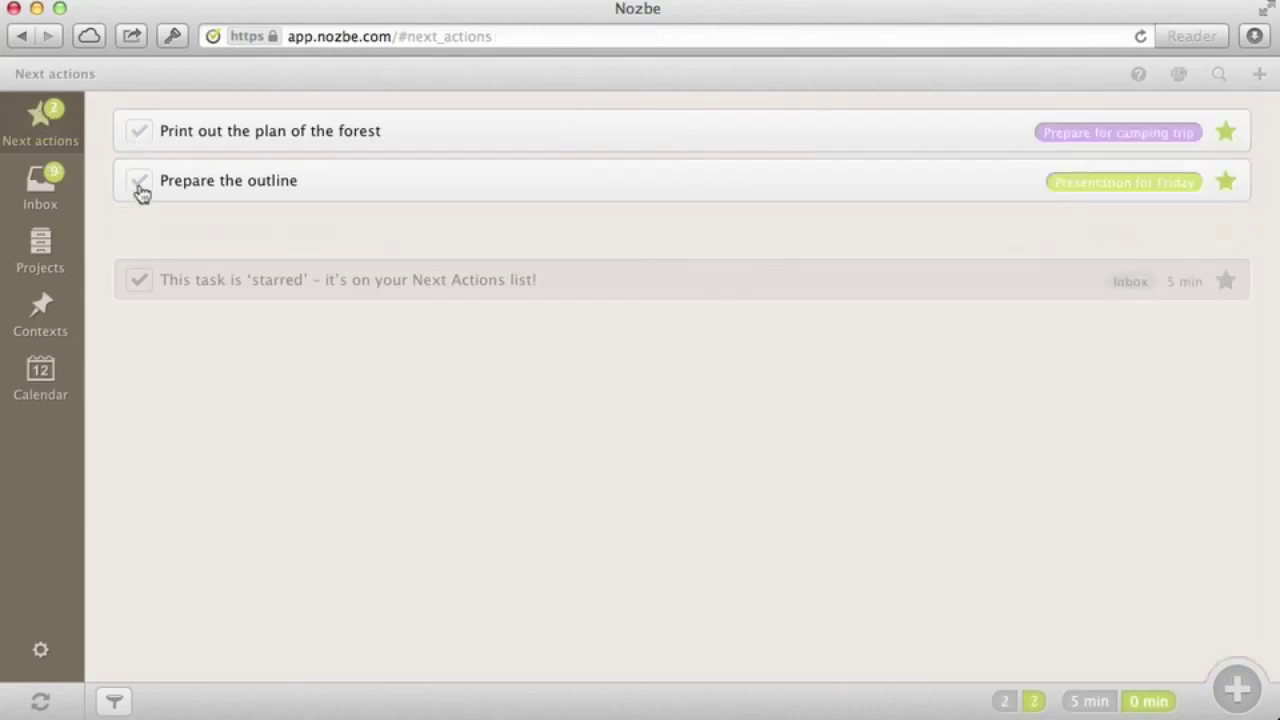
{"action": "left_click", "coordinate": [140, 185]}
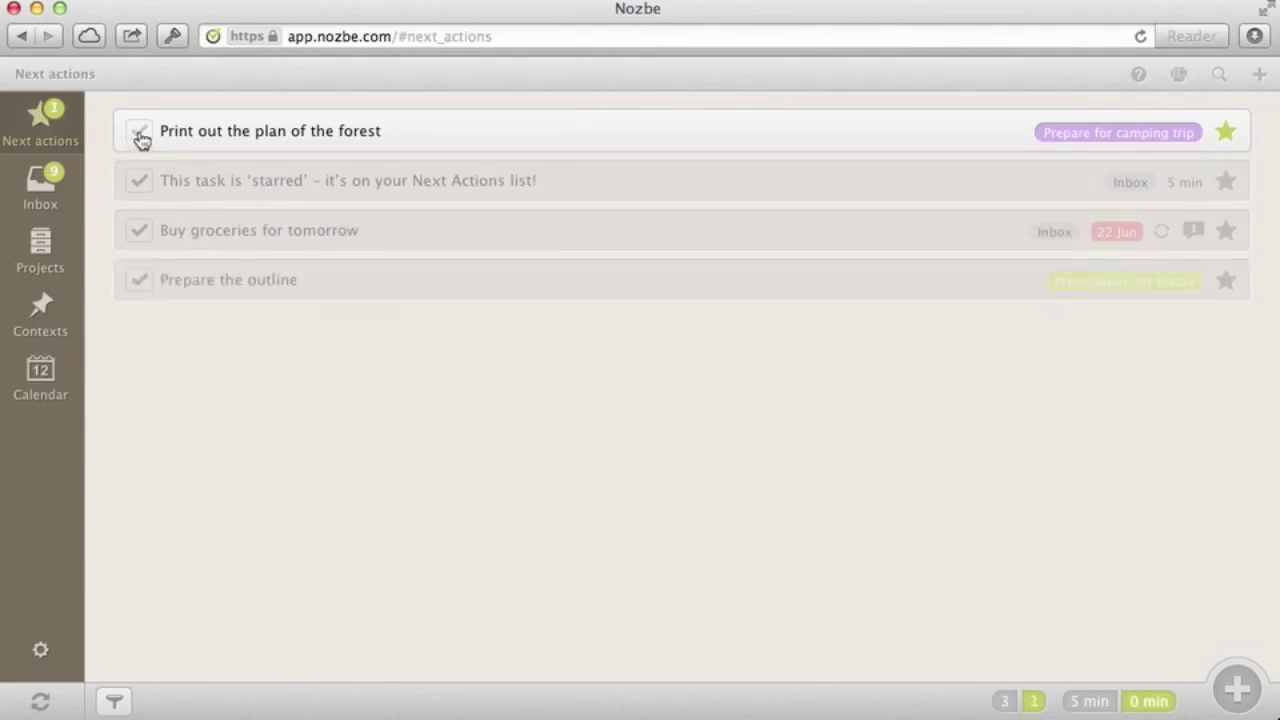
{"action": "left_click", "coordinate": [139, 134]}
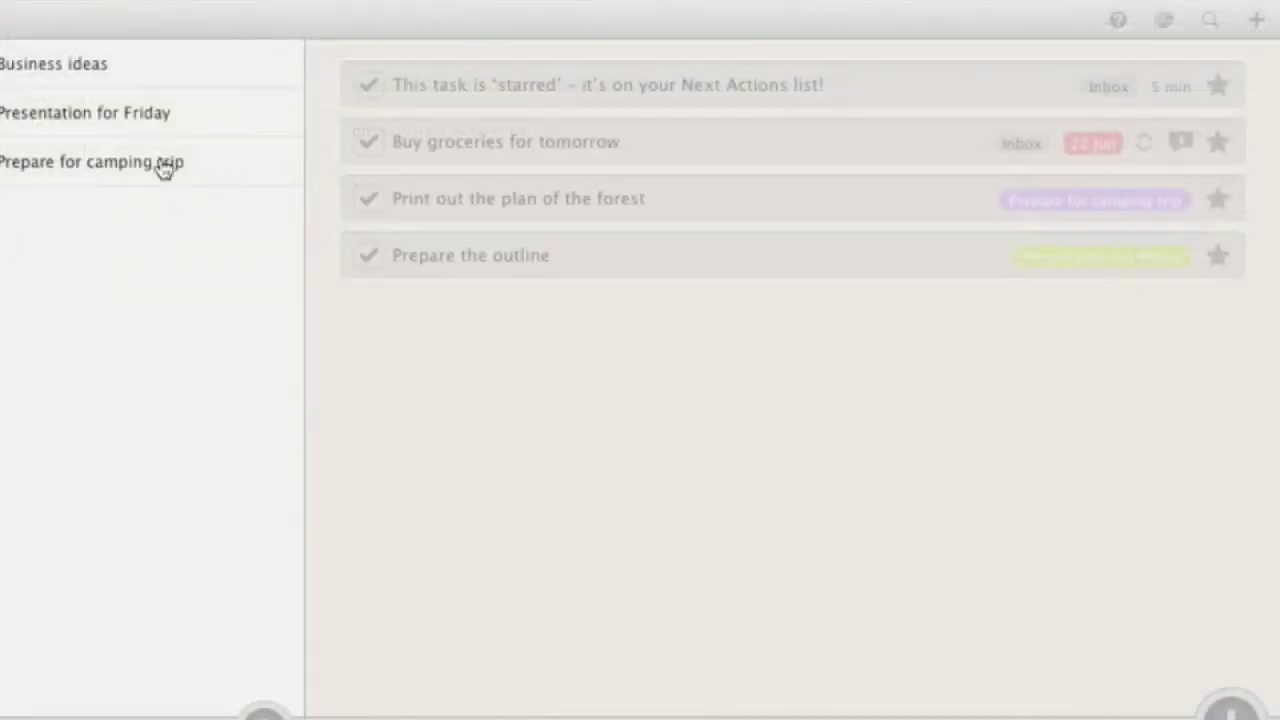
Open the print view of Prepare for camping trip with the Projects List included
{"action": "left_click", "coordinate": [125, 168]}
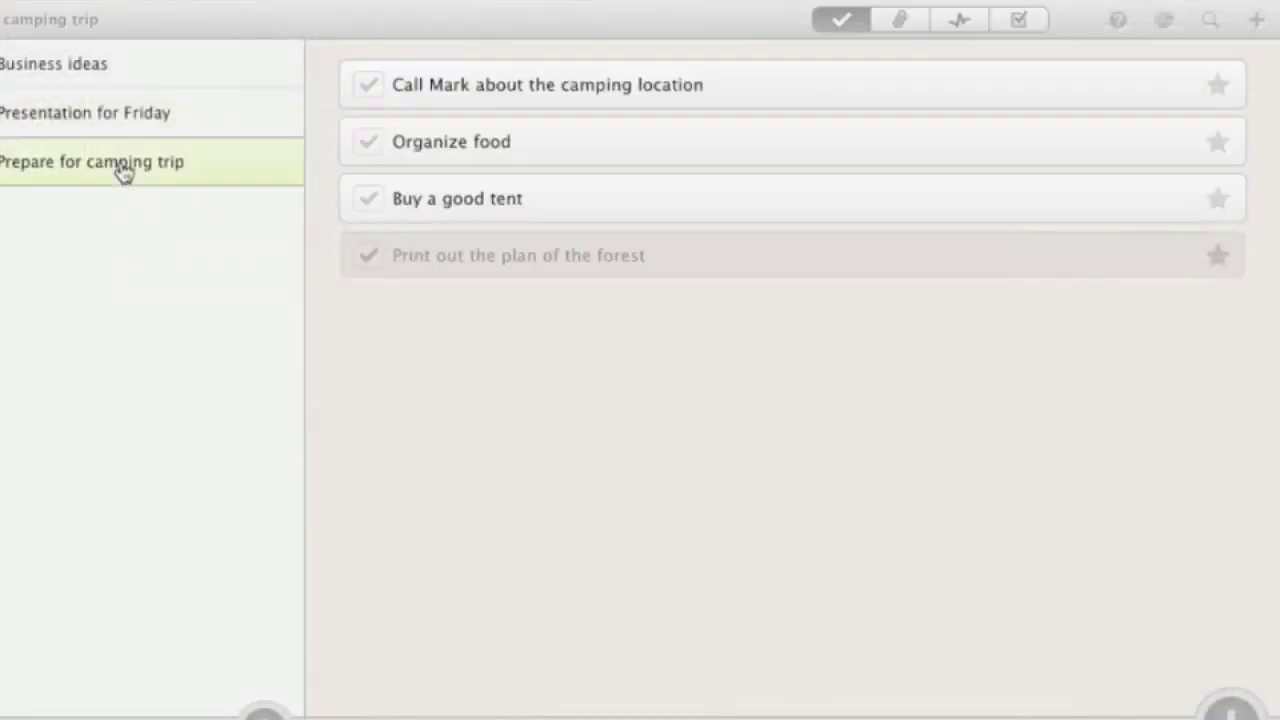
{"action": "left_click", "coordinate": [1166, 26]}
{"action": "left_click", "coordinate": [370, 188]}
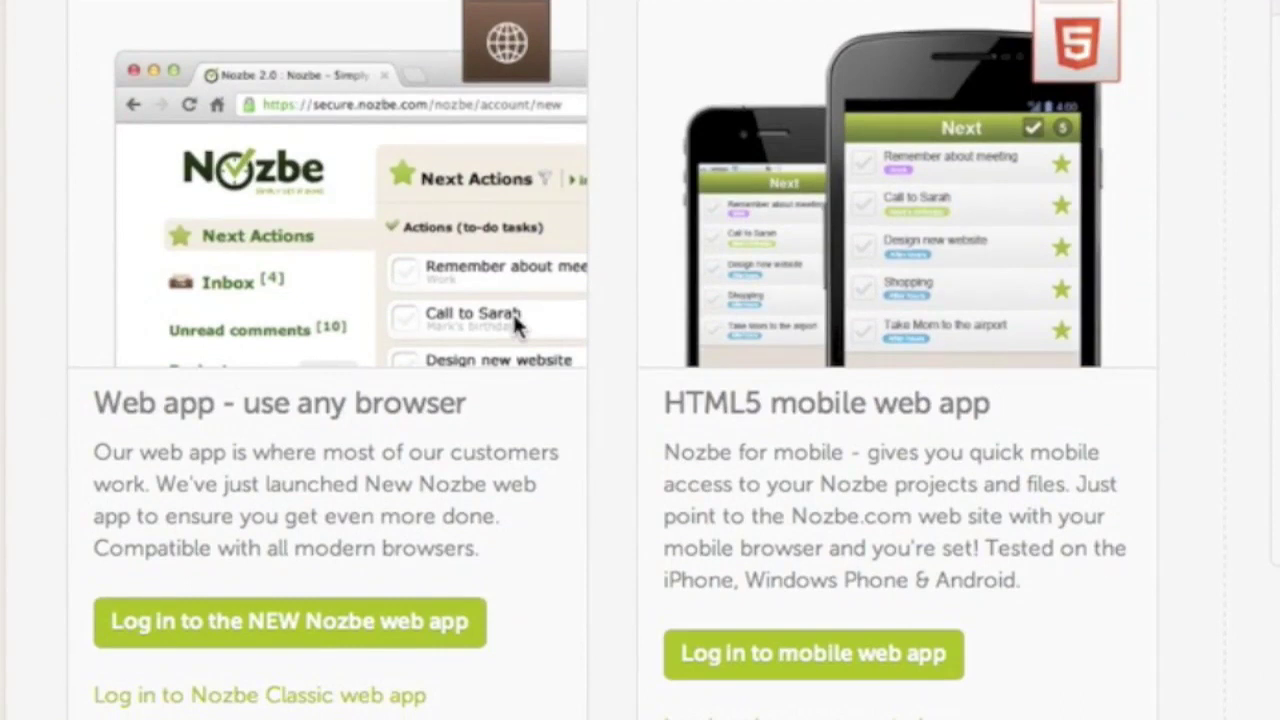
Scroll the Nozbe apps page past desktop and mobile apps to the FastNozbe third-party card
{"action": "scroll", "coordinate": [513, 315], "scroll_direction": "down", "scroll_amount": 5}
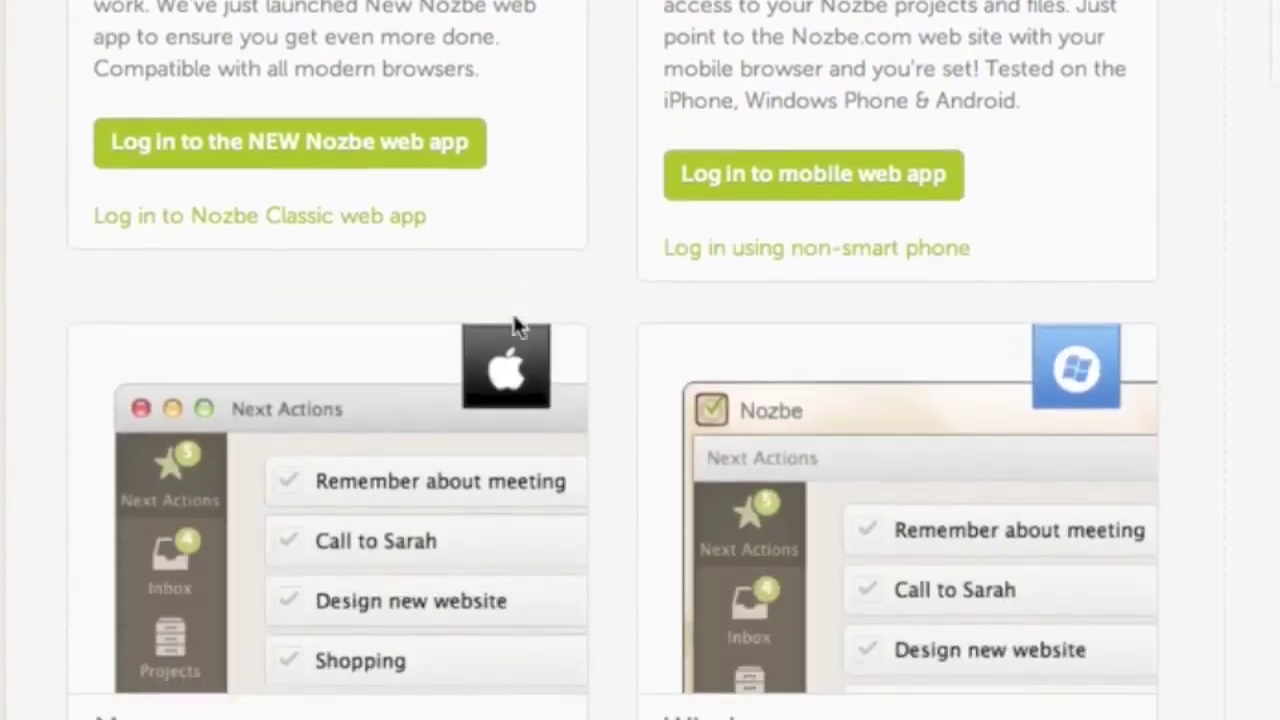
{"action": "scroll", "coordinate": [515, 325], "scroll_direction": "down", "scroll_amount": 5}
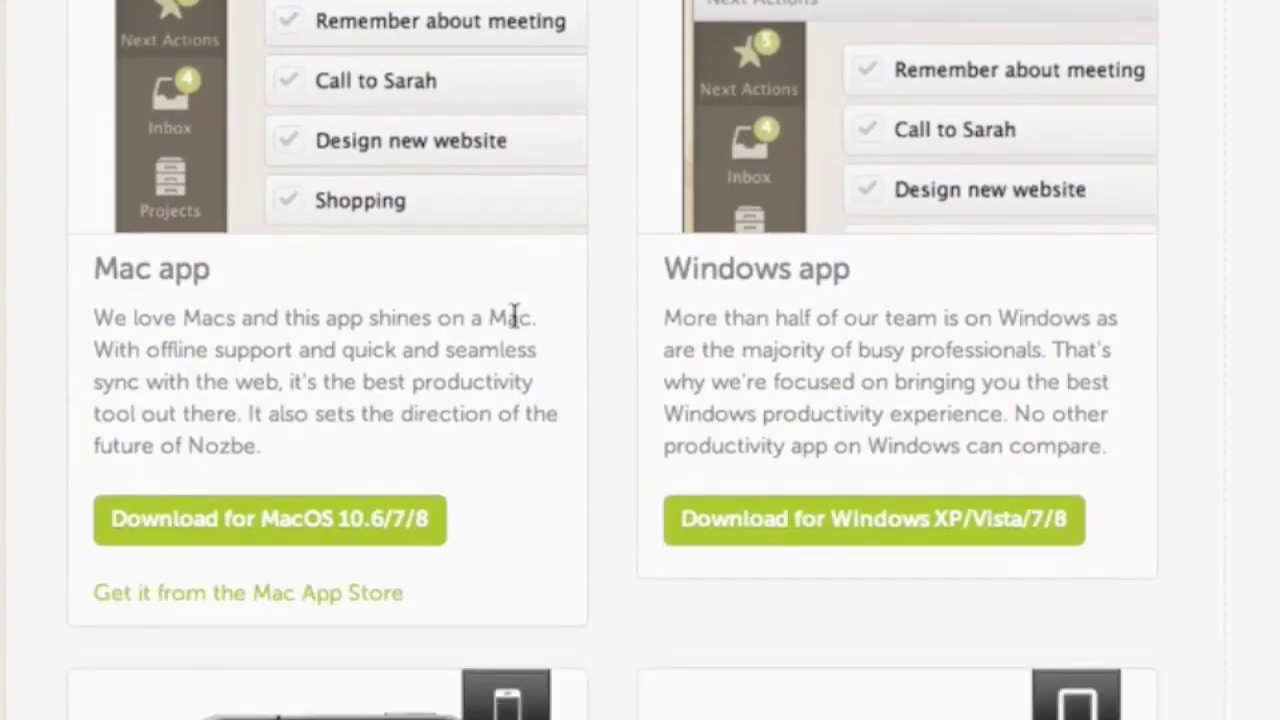
{"action": "scroll", "coordinate": [513, 316], "scroll_direction": "down", "scroll_amount": 8}
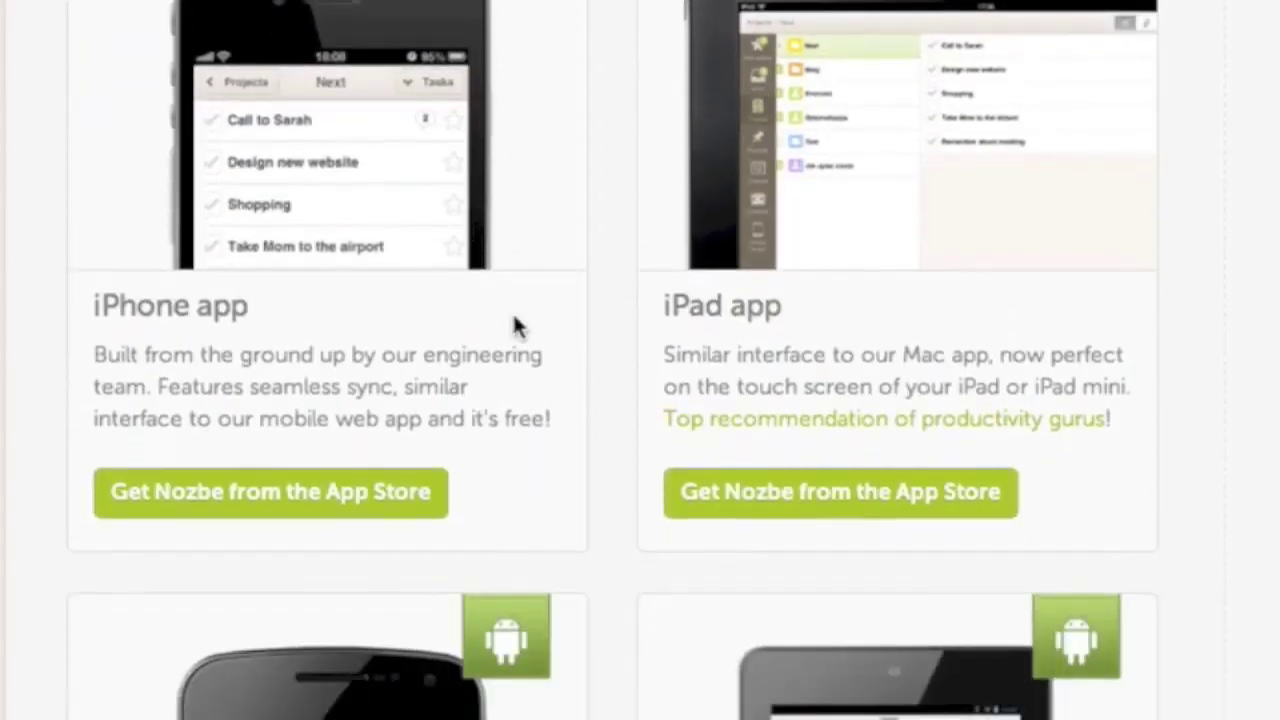
{"action": "scroll", "coordinate": [513, 325], "scroll_direction": "down", "scroll_amount": 6}
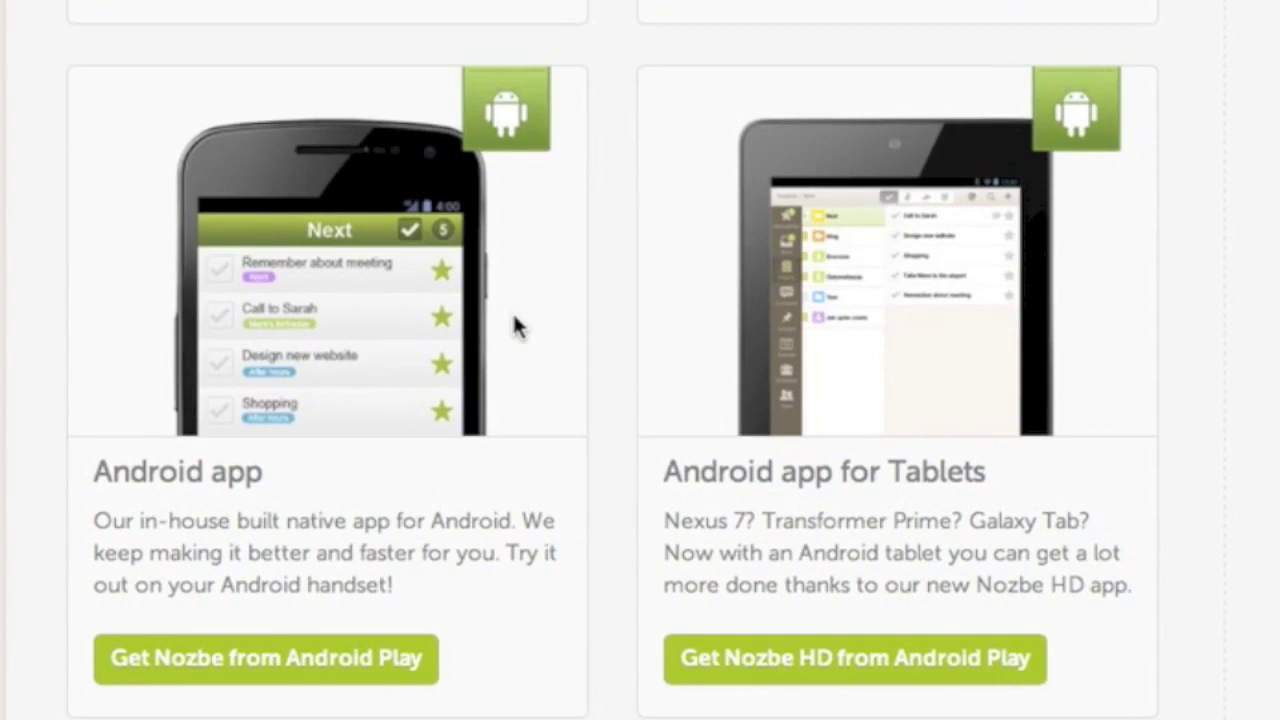
{"action": "scroll", "coordinate": [515, 325], "scroll_direction": "down", "scroll_amount": 6}
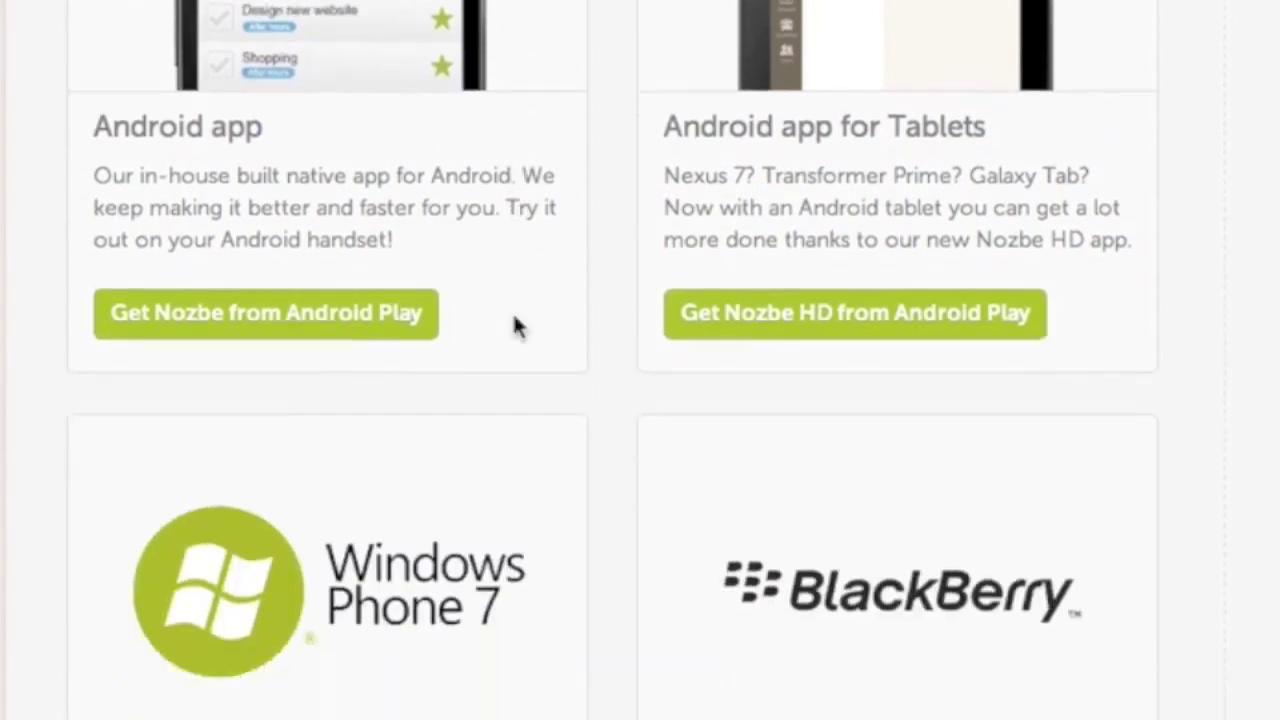
{"action": "scroll", "coordinate": [515, 323], "scroll_direction": "down", "scroll_amount": 1}
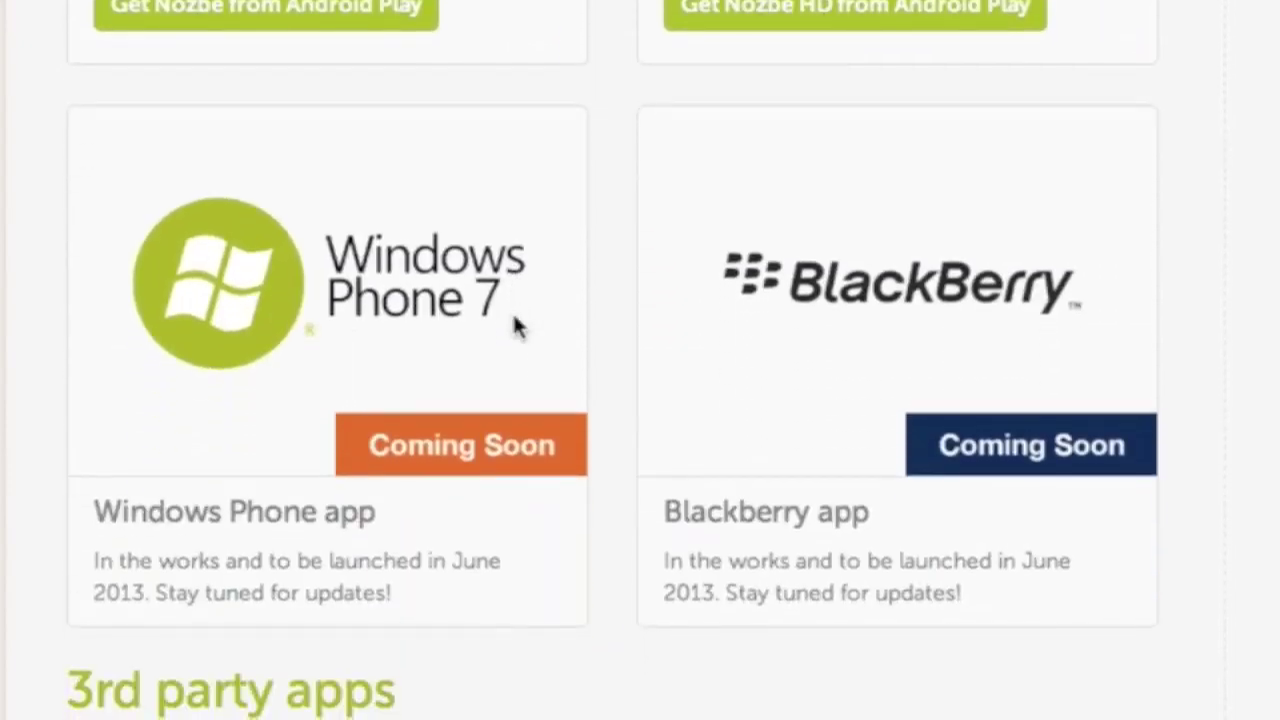
{"action": "scroll", "coordinate": [515, 325], "scroll_direction": "down", "scroll_amount": 6}
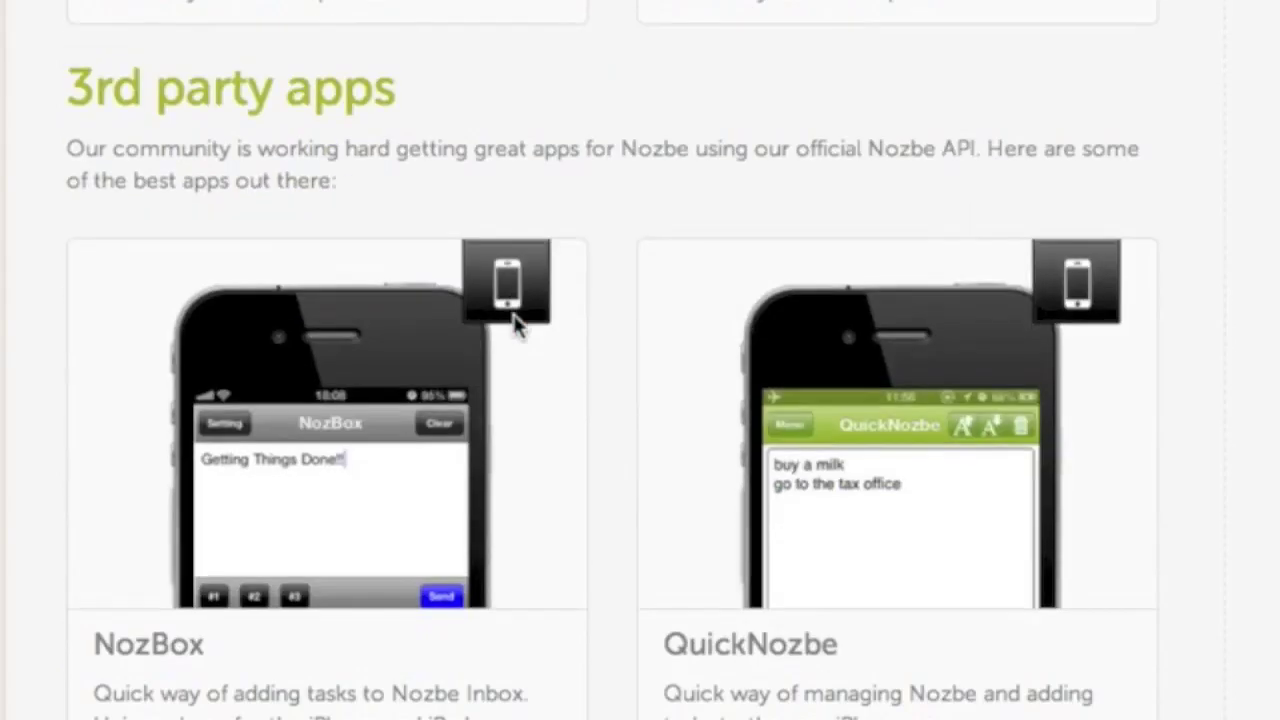
{"action": "scroll", "coordinate": [515, 326], "scroll_direction": "down", "scroll_amount": 6}
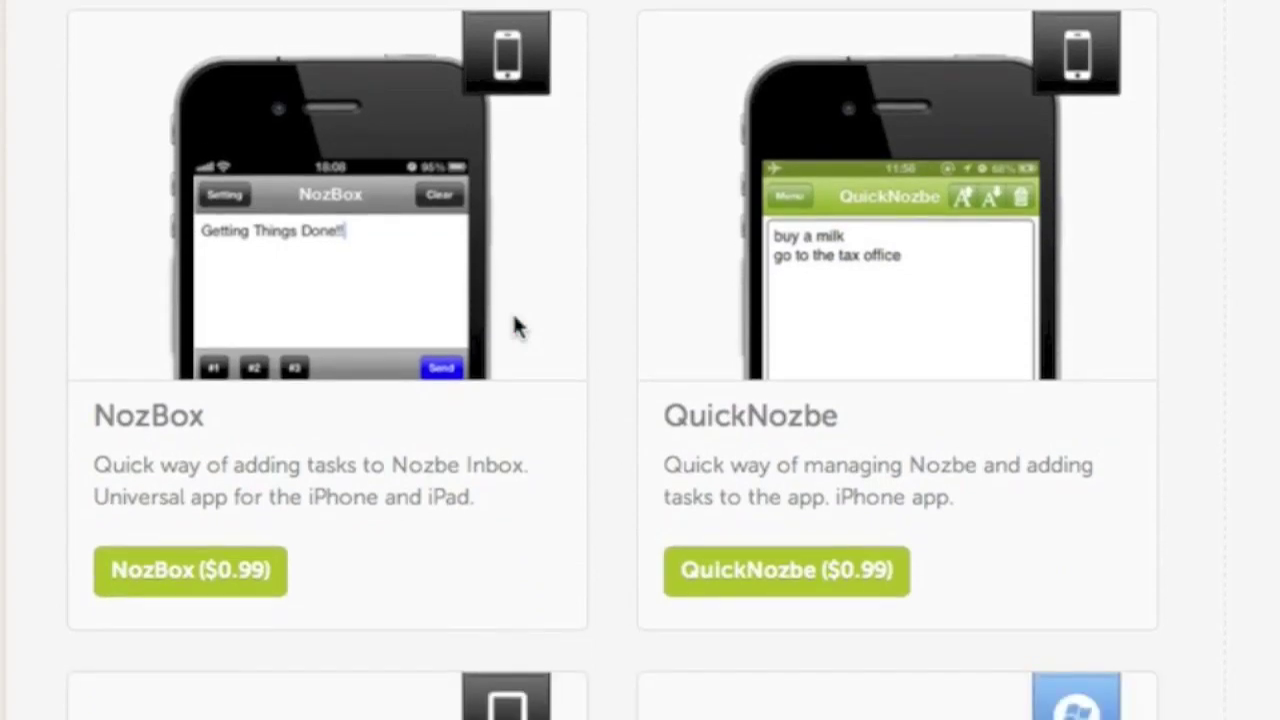
{"action": "scroll", "coordinate": [512, 320], "scroll_direction": "down", "scroll_amount": 3}
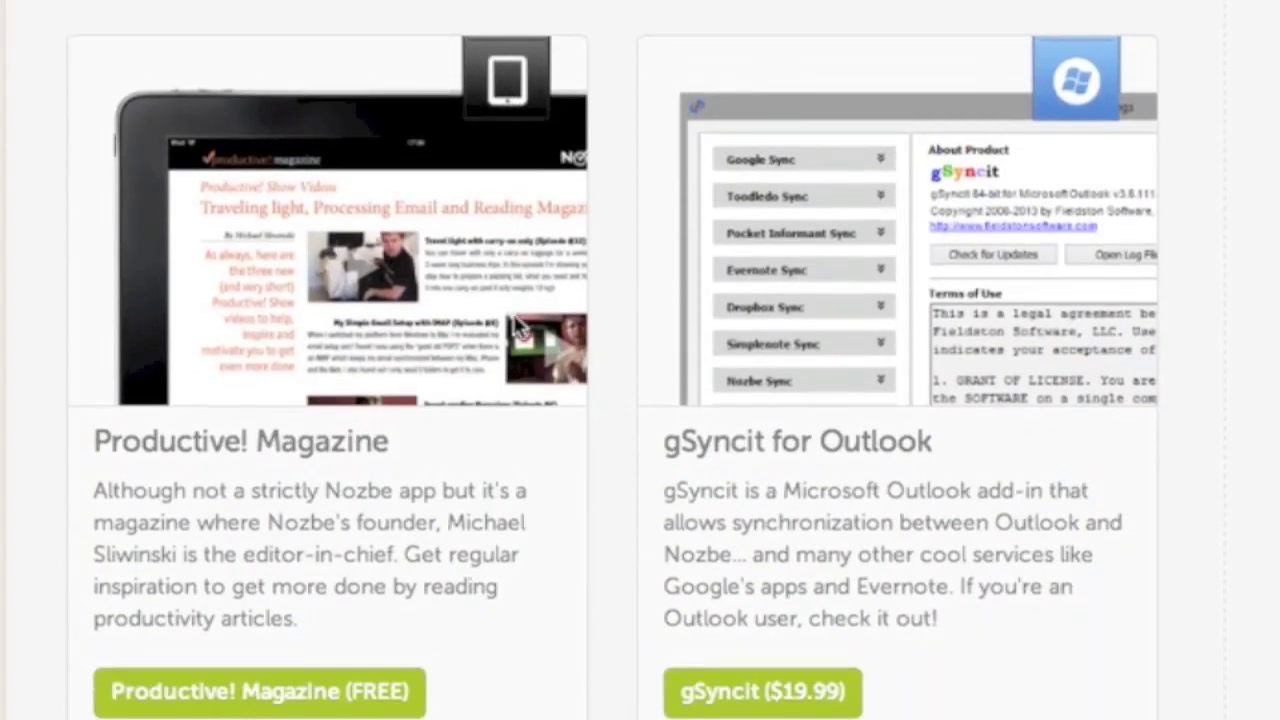
{"action": "scroll", "coordinate": [514, 323], "scroll_direction": "down", "scroll_amount": 3}
{"action": "scroll", "coordinate": [515, 325], "scroll_direction": "down", "scroll_amount": 3}
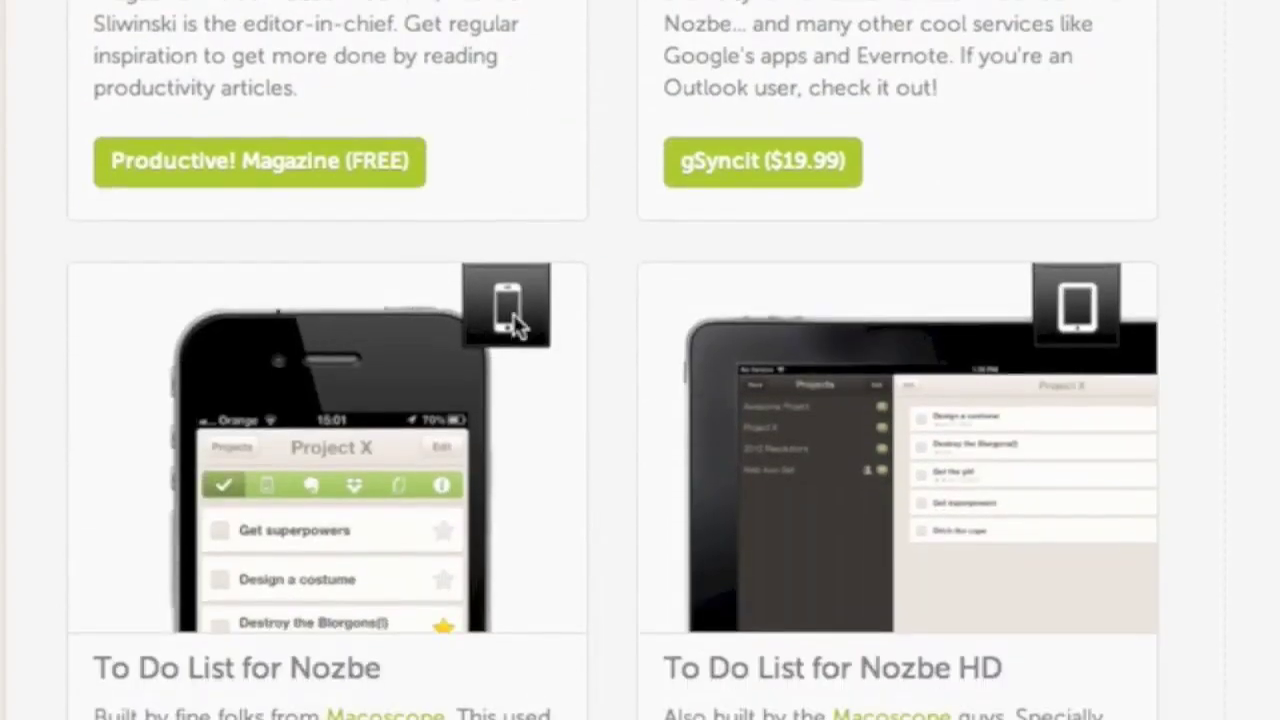
{"action": "scroll", "coordinate": [515, 325], "scroll_direction": "down", "scroll_amount": 2}
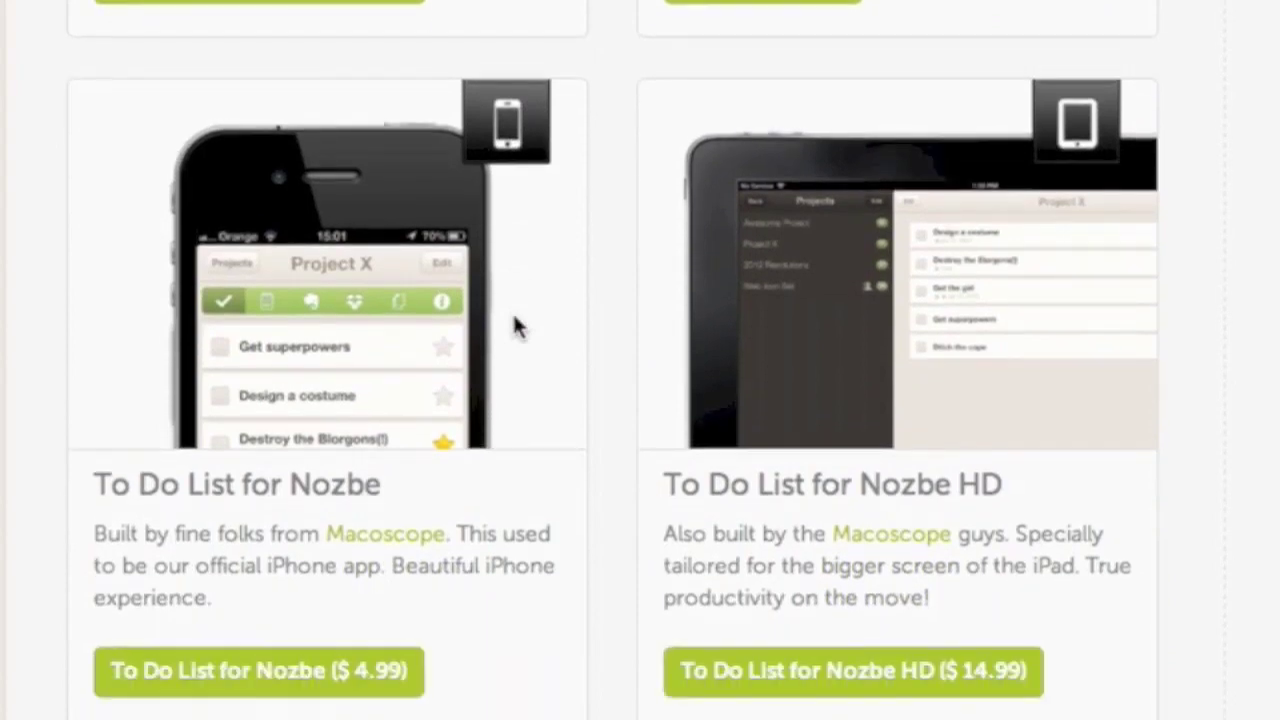
{"action": "scroll", "coordinate": [515, 325], "scroll_direction": "down", "scroll_amount": 3}
{"action": "scroll", "coordinate": [515, 325], "scroll_direction": "down", "scroll_amount": 6}
{"action": "scroll", "coordinate": [515, 325], "scroll_direction": "down", "scroll_amount": 4}
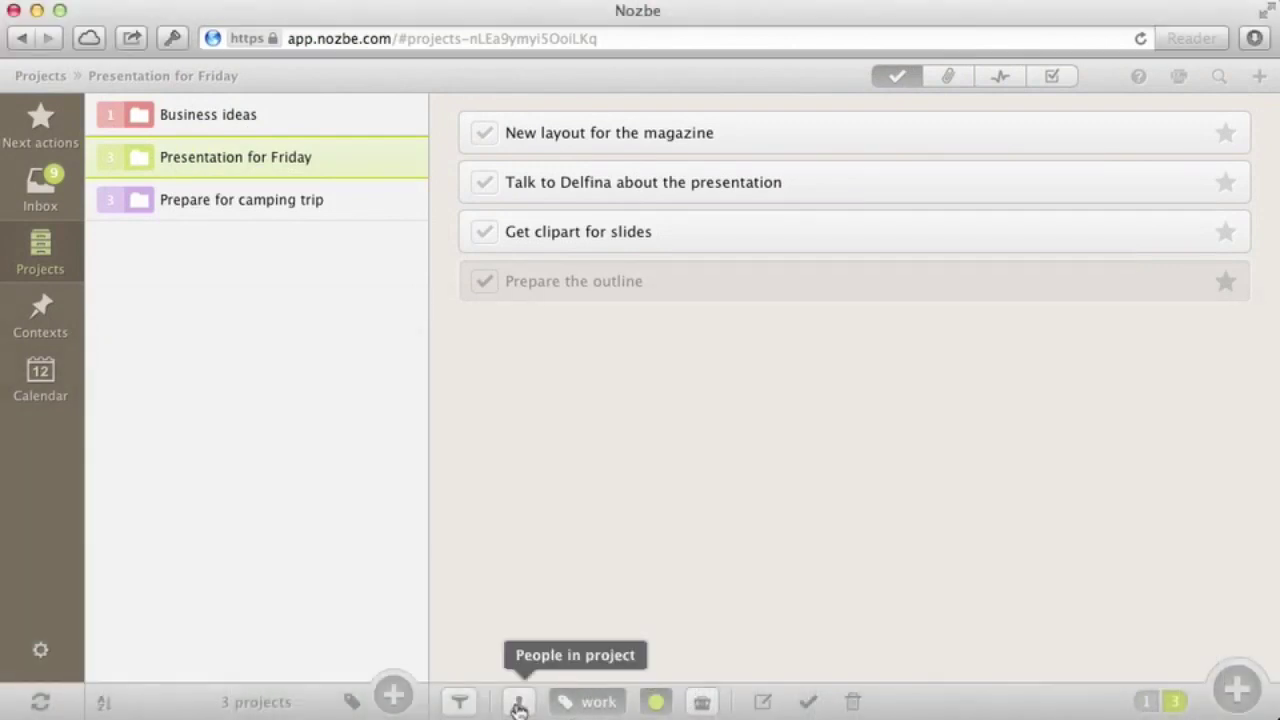
Invite a new person by e-mail address to share Presentation for Friday, then close the sharing panel
{"action": "left_click", "coordinate": [519, 703]}
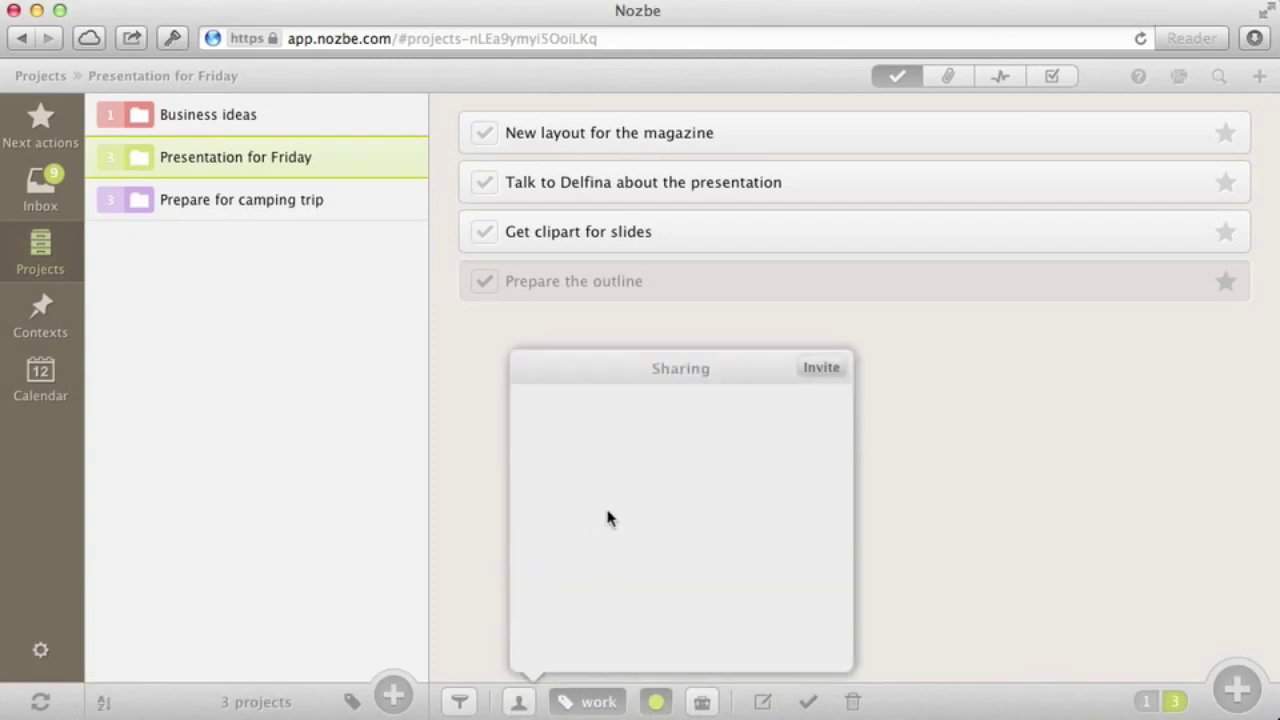
{"action": "left_click", "coordinate": [820, 369]}
{"action": "key", "text": "BackSpace"}
{"action": "type", "text": "test@"}
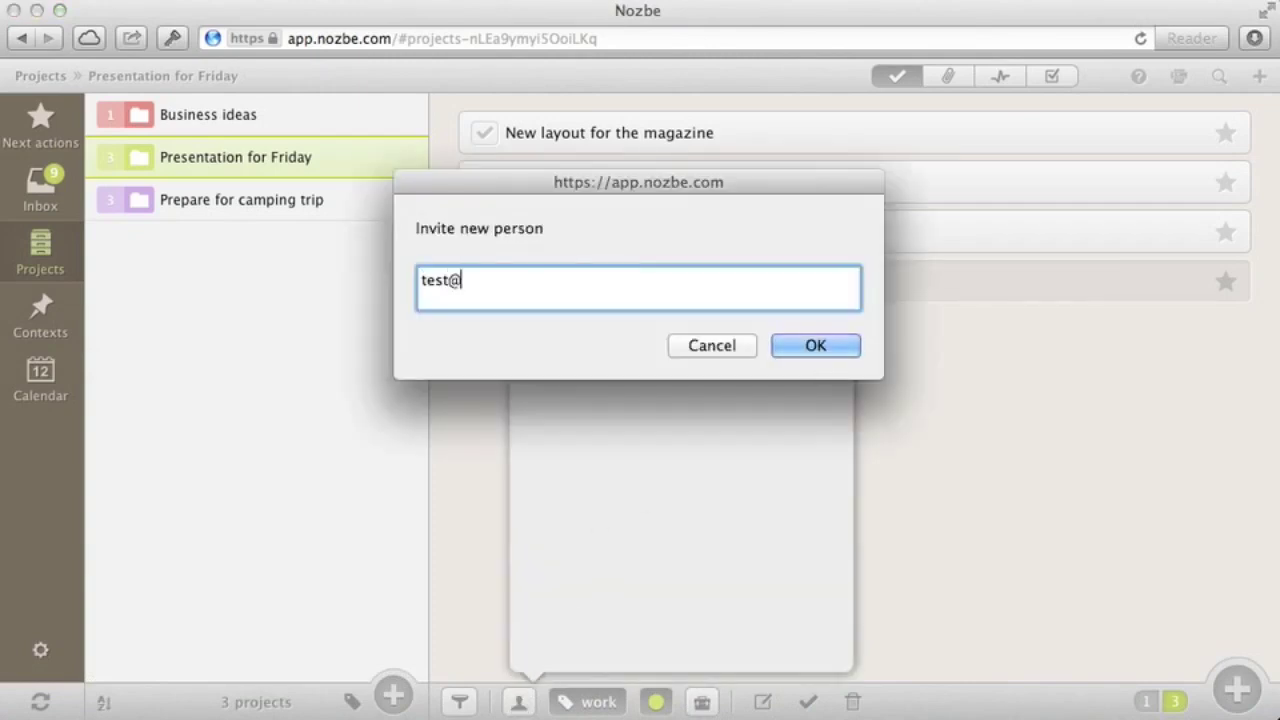
{"action": "type", "text": "nozbe.com"}
{"action": "left_click", "coordinate": [831, 352]}
{"action": "left_click", "coordinate": [455, 469]}
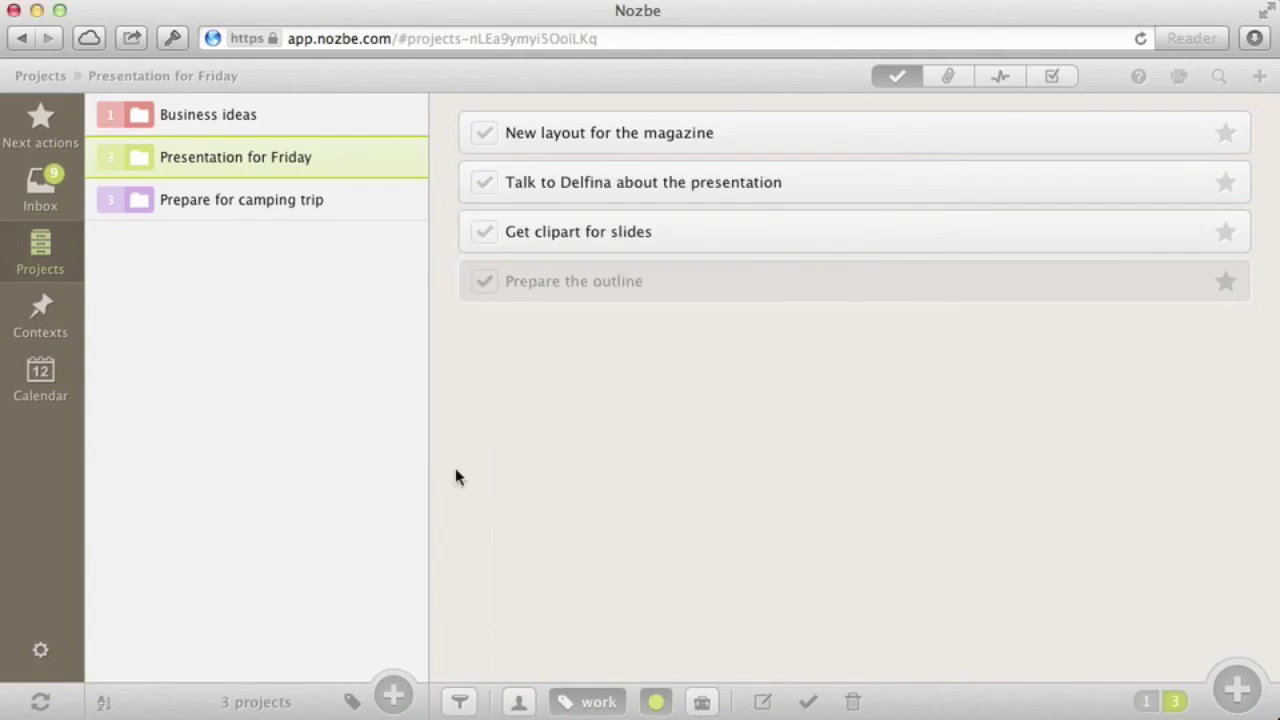
Open Presentation for Friday from Projects and check who it is shared with
{"action": "left_click", "coordinate": [40, 125]}
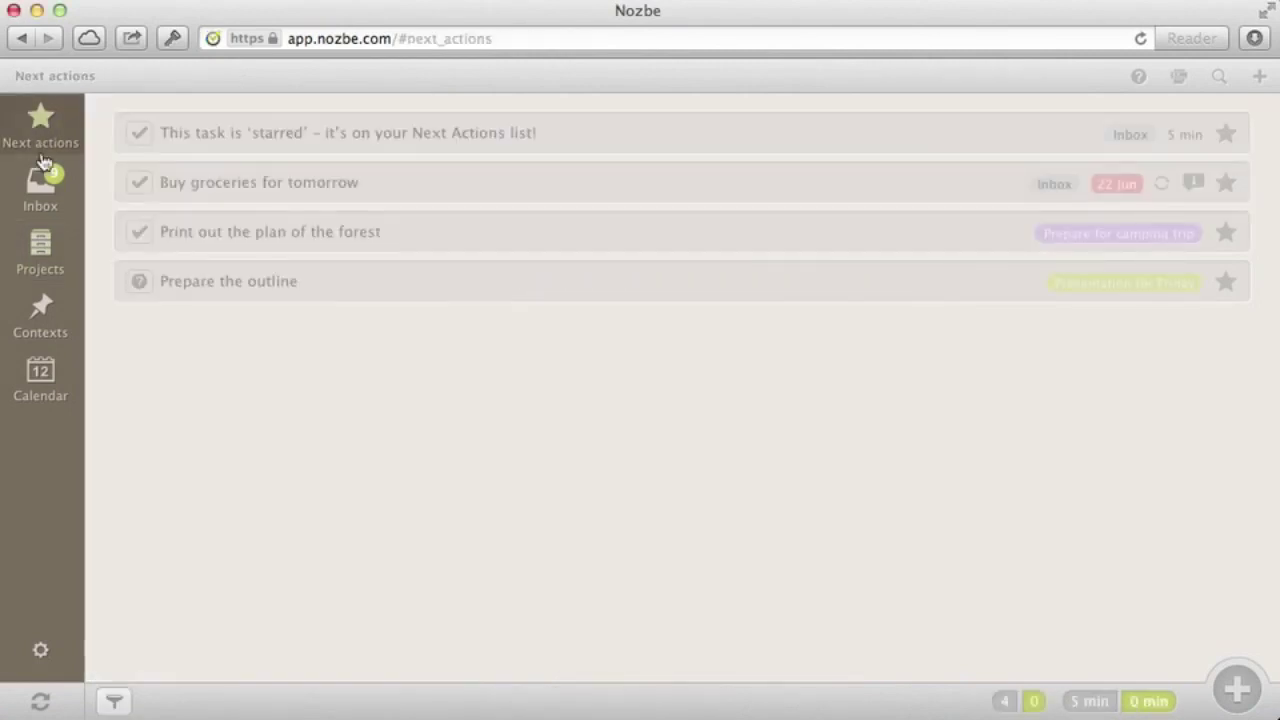
{"action": "left_click", "coordinate": [40, 280]}
{"action": "left_click", "coordinate": [262, 165]}
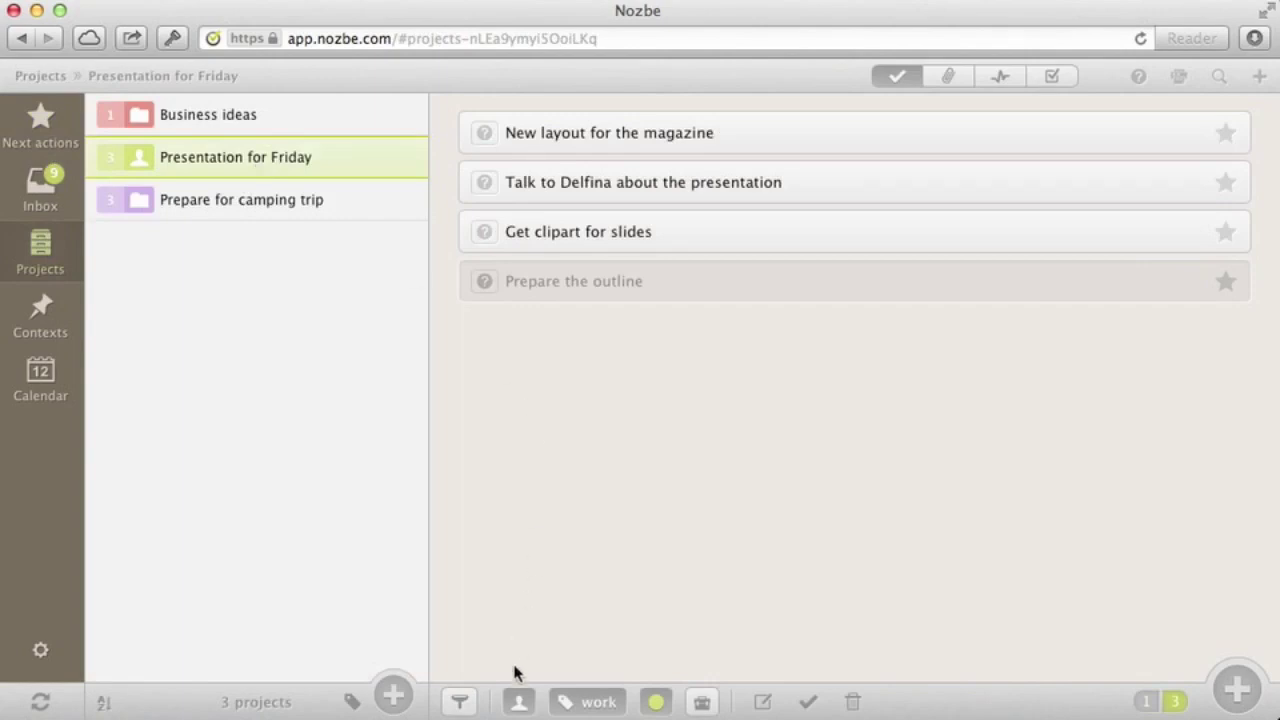
{"action": "left_click", "coordinate": [518, 701]}
{"action": "left_click", "coordinate": [711, 322]}
Make the project's other member responsible for Get clipart for slides
{"action": "left_click", "coordinate": [697, 235]}
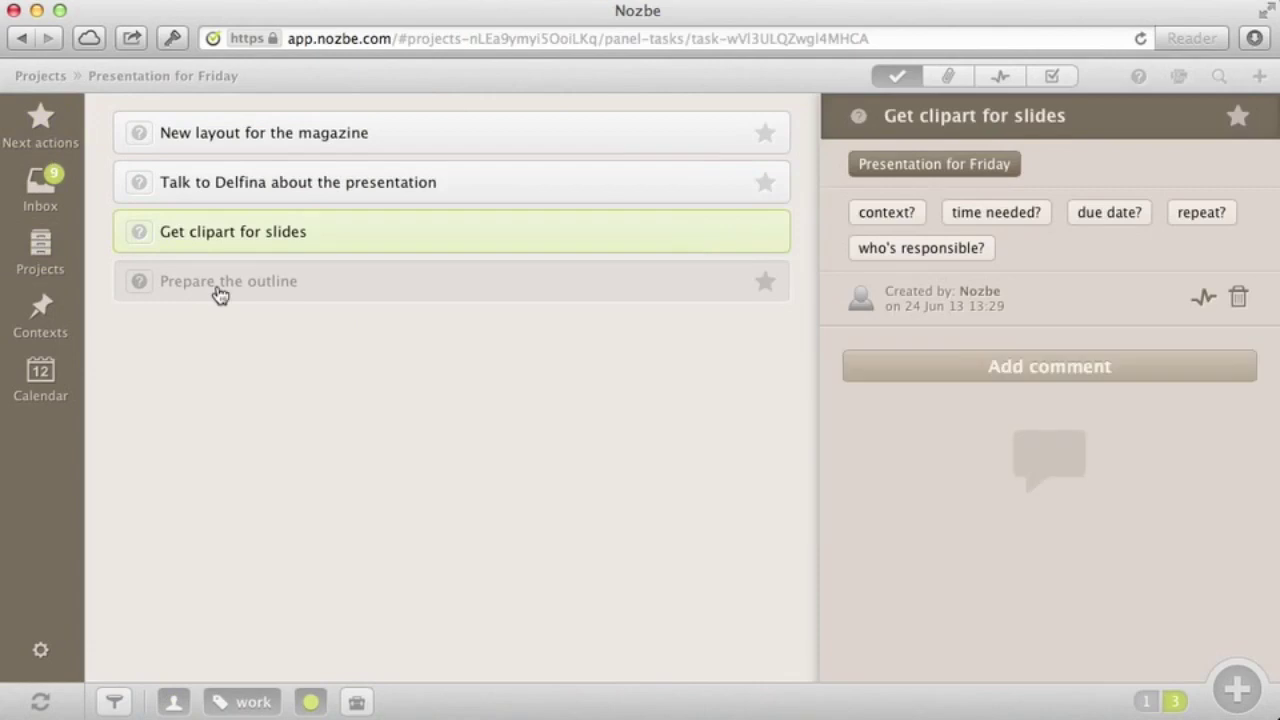
{"action": "left_click", "coordinate": [141, 238]}
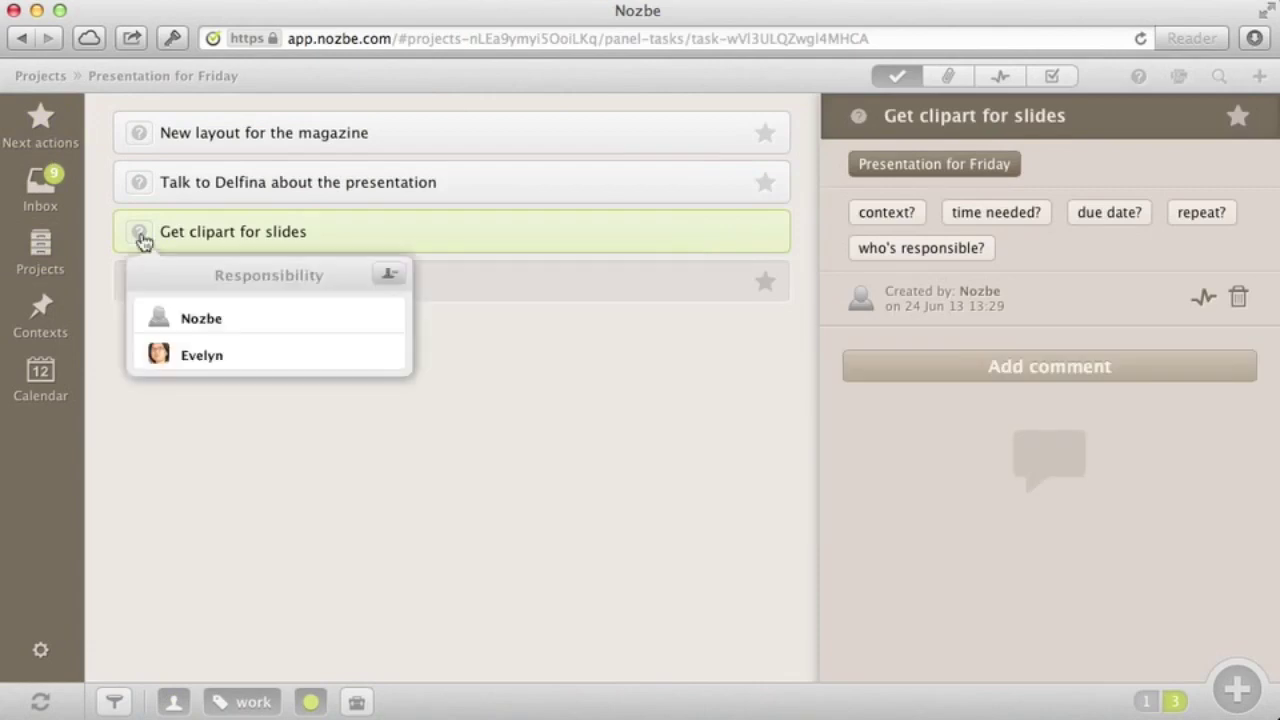
{"action": "left_click", "coordinate": [501, 368]}
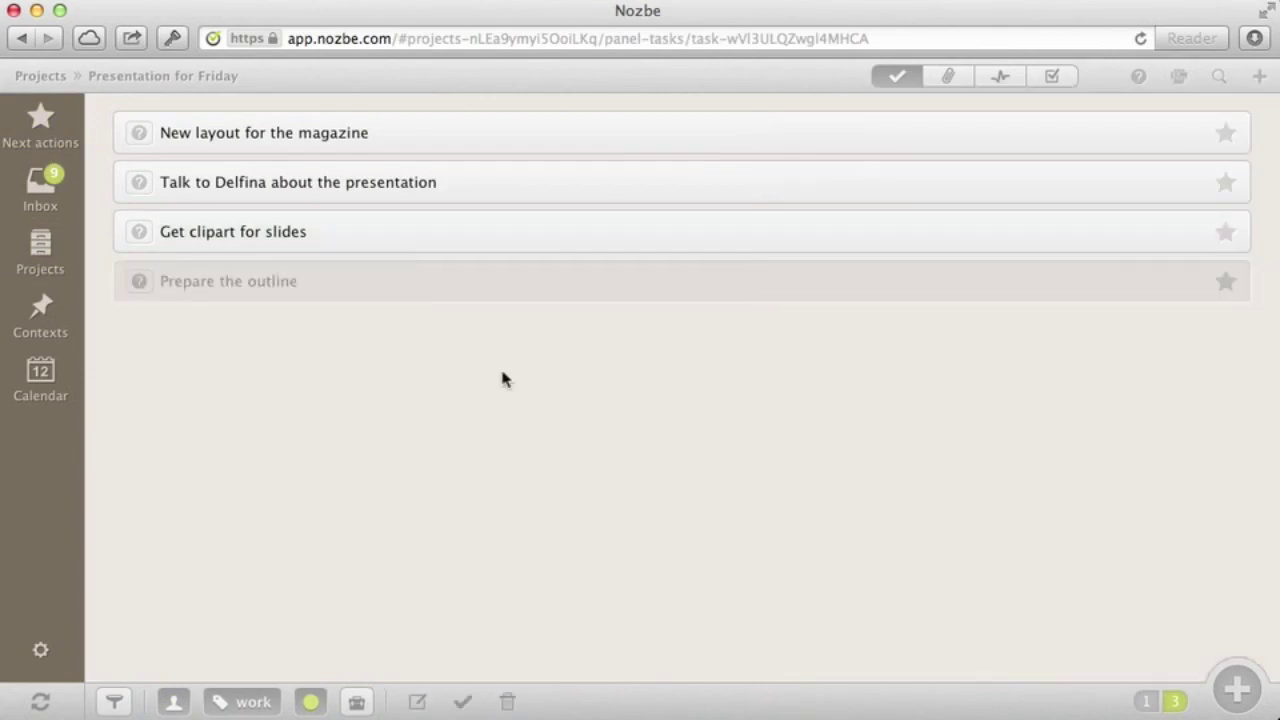
{"action": "left_click", "coordinate": [551, 237]}
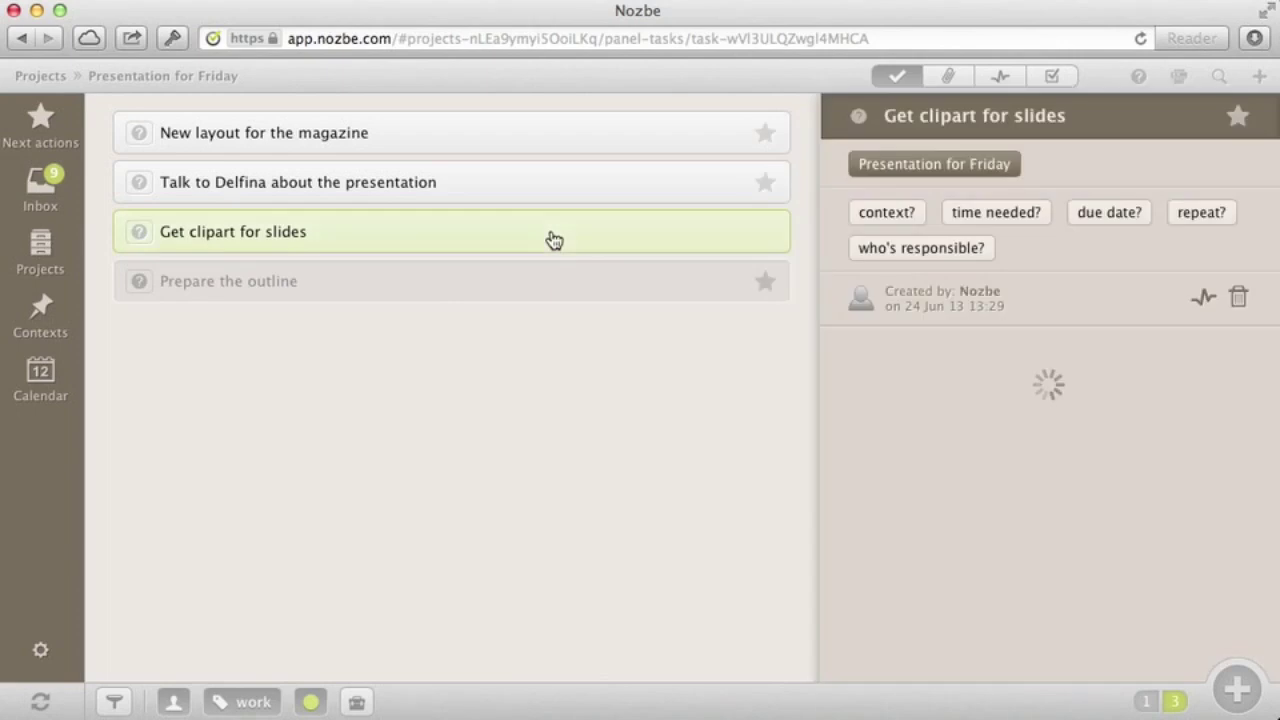
{"action": "left_click", "coordinate": [893, 251]}
{"action": "left_click", "coordinate": [679, 376]}
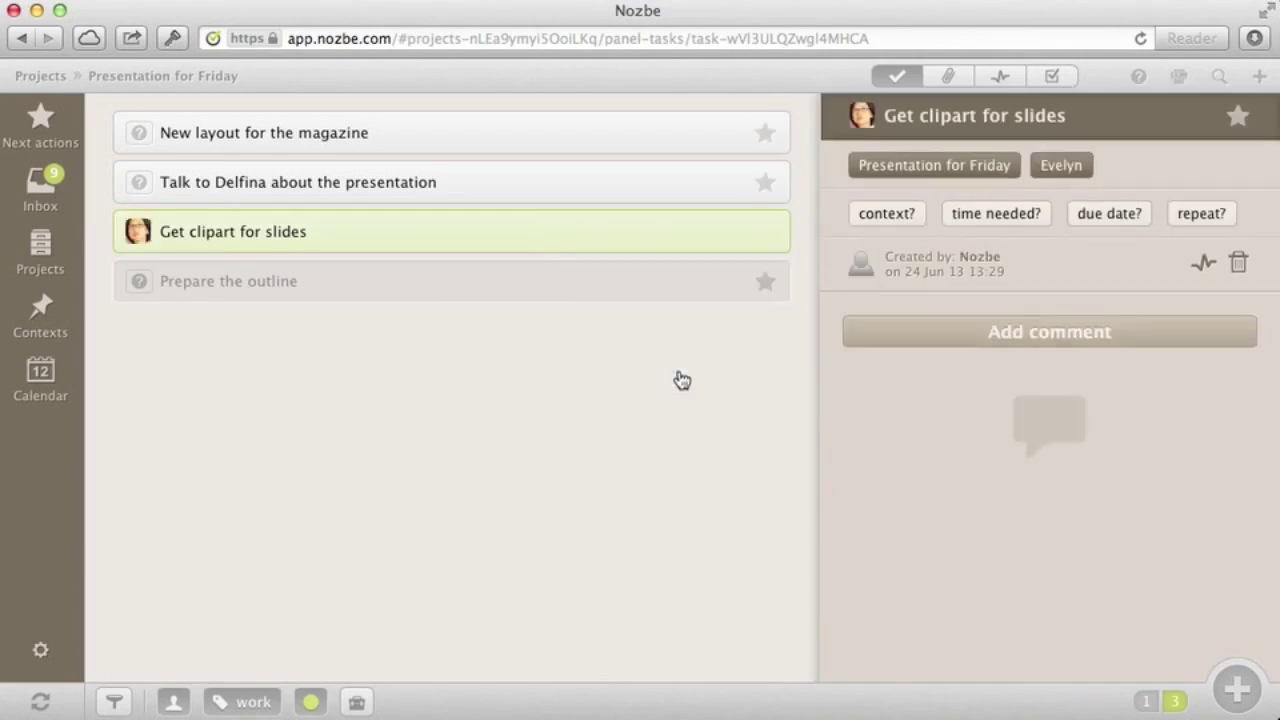
{"action": "left_click", "coordinate": [57, 258]}
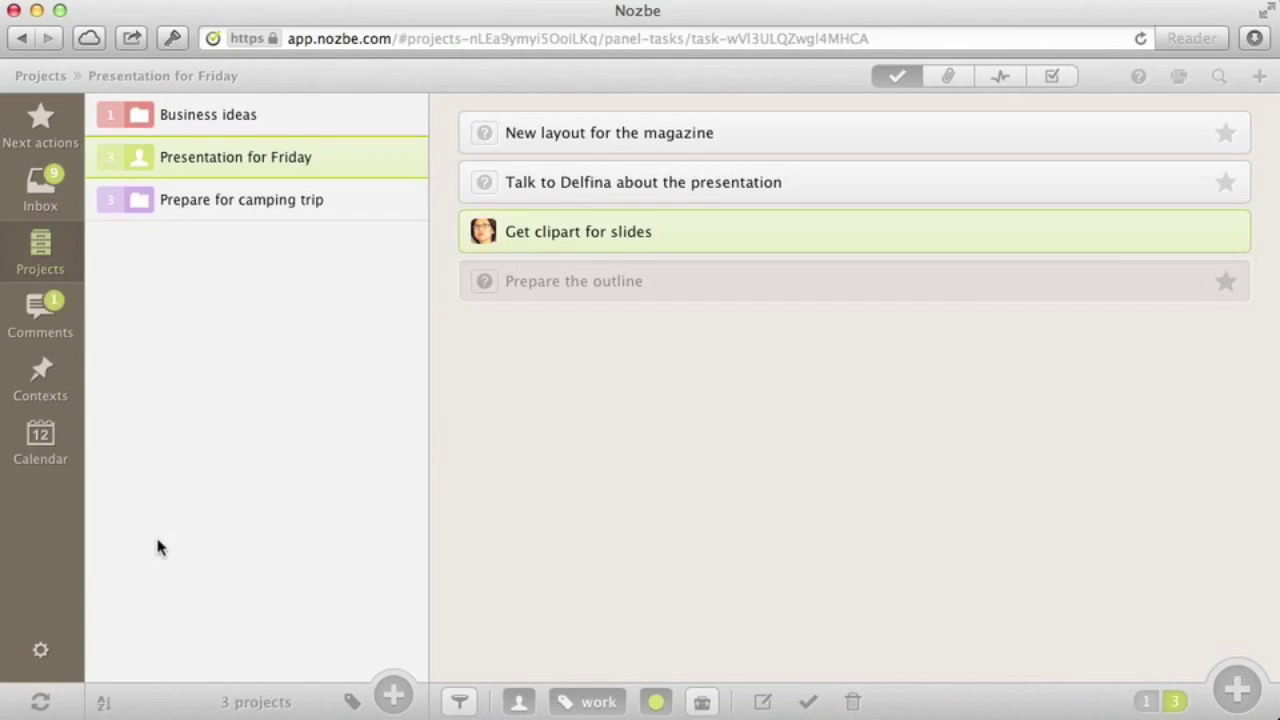
From the Comments list, post a pasted reply on Get clipart for slides
{"action": "left_click", "coordinate": [48, 324]}
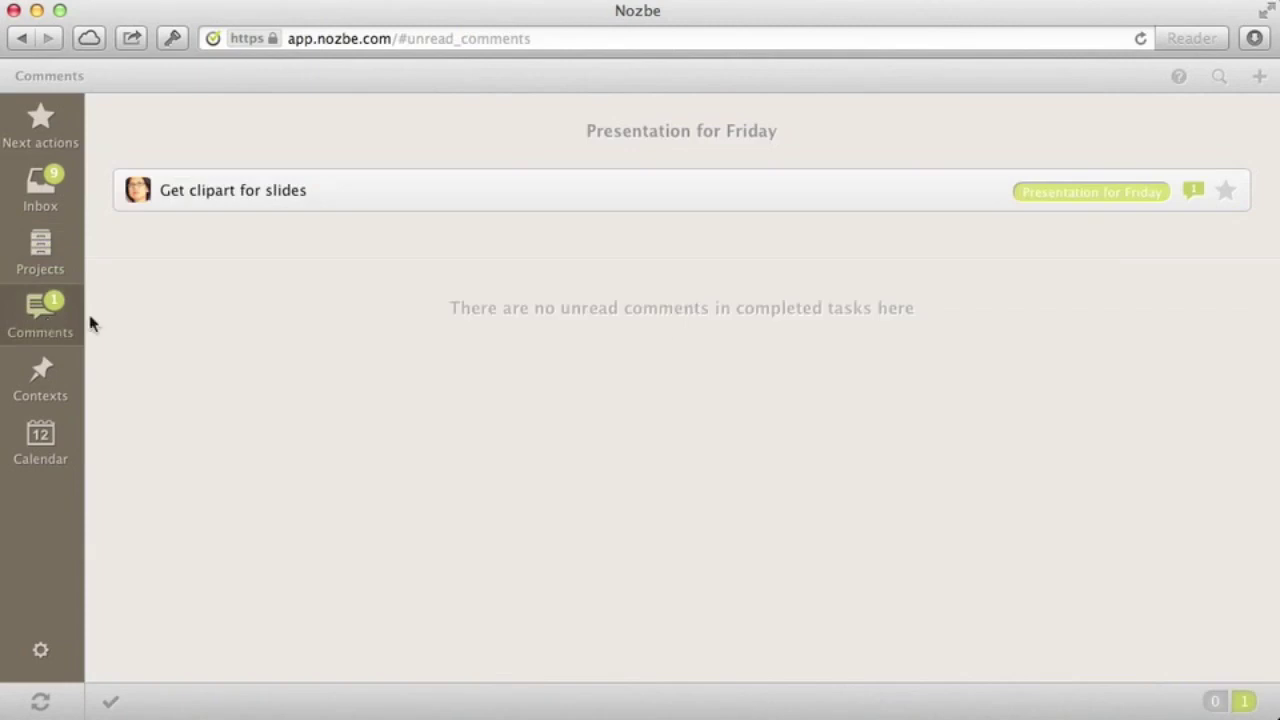
{"action": "left_click", "coordinate": [392, 193]}
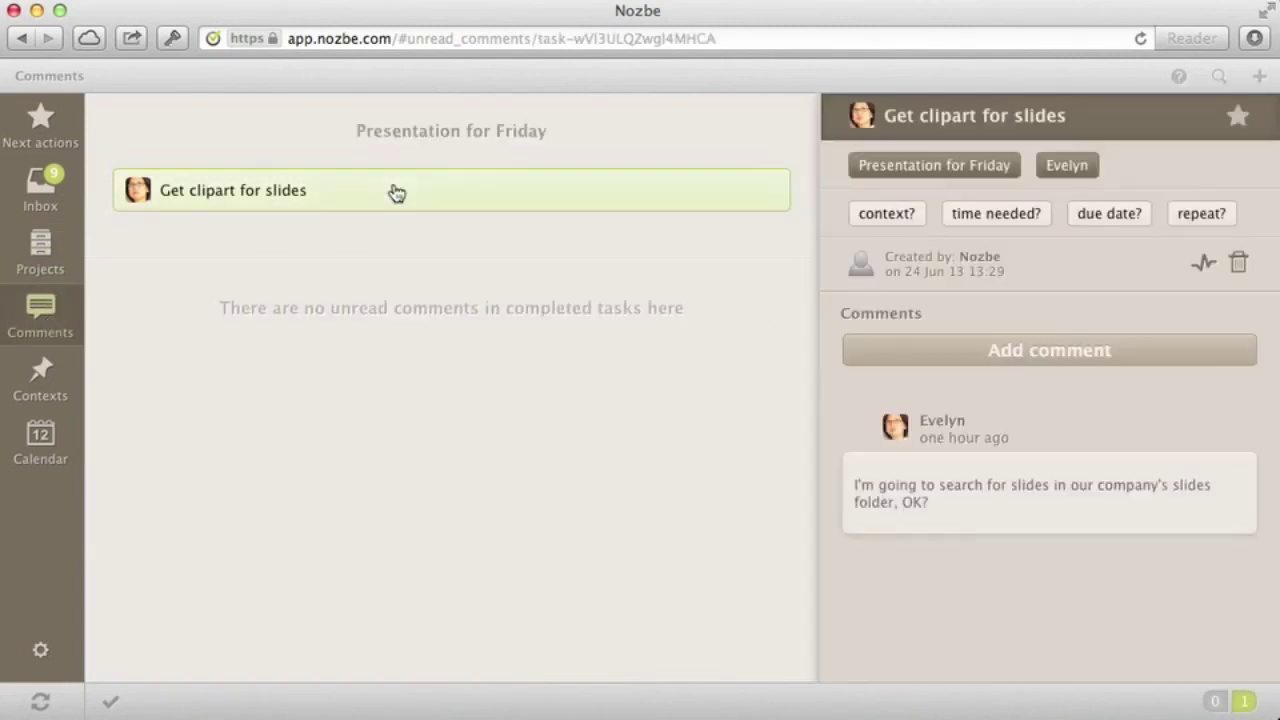
{"action": "left_click", "coordinate": [985, 351]}
{"action": "type", "text": "Great. Let me give you a suggestion..."}
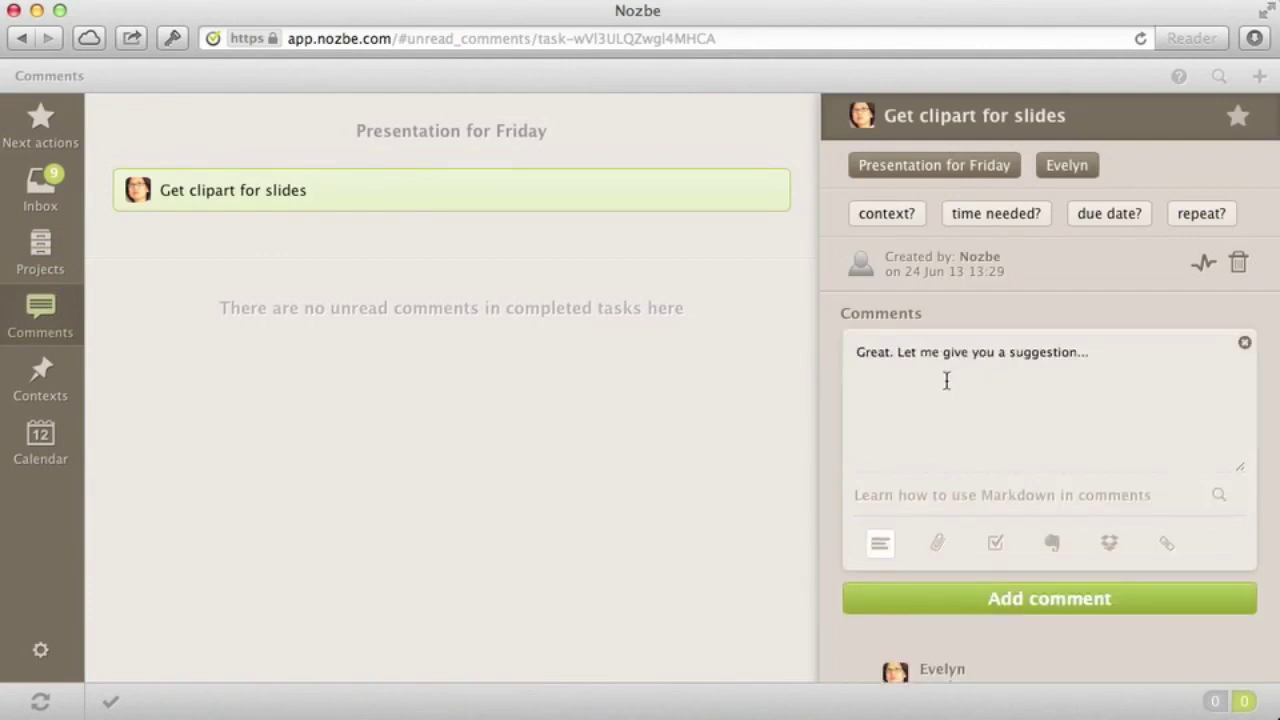
{"action": "left_click", "coordinate": [983, 599]}
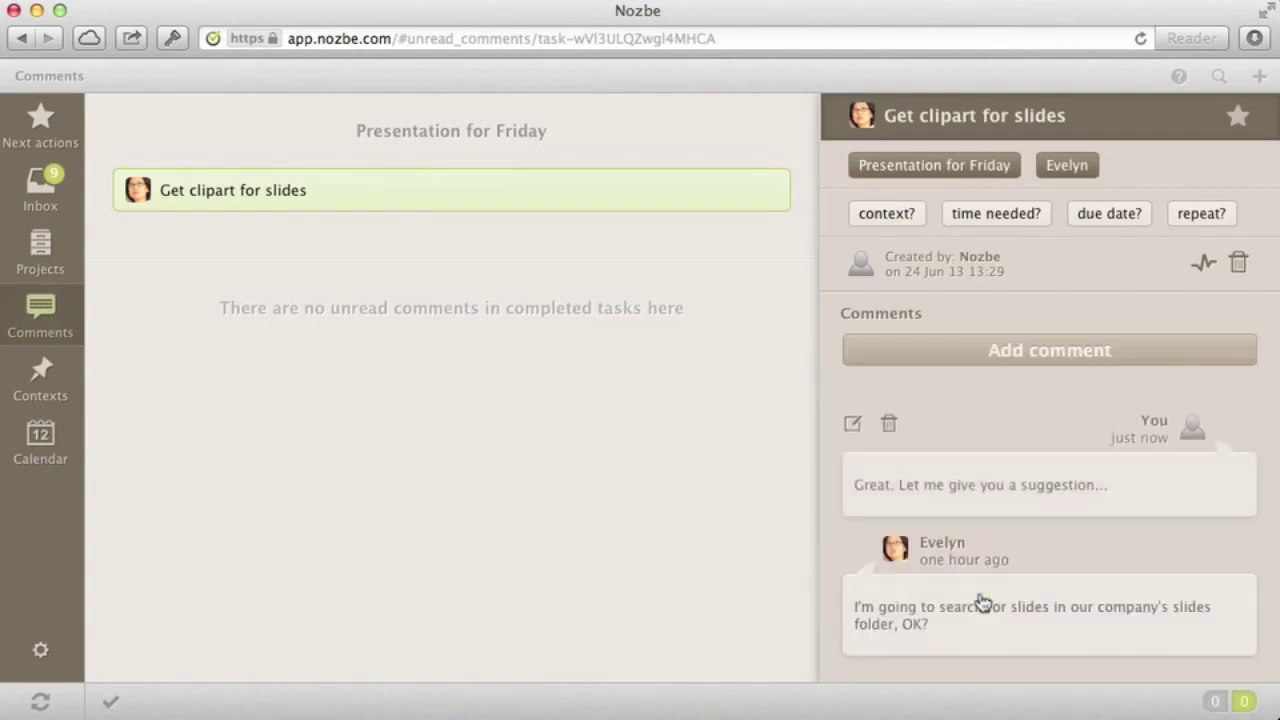
{"action": "left_click", "coordinate": [264, 196]}
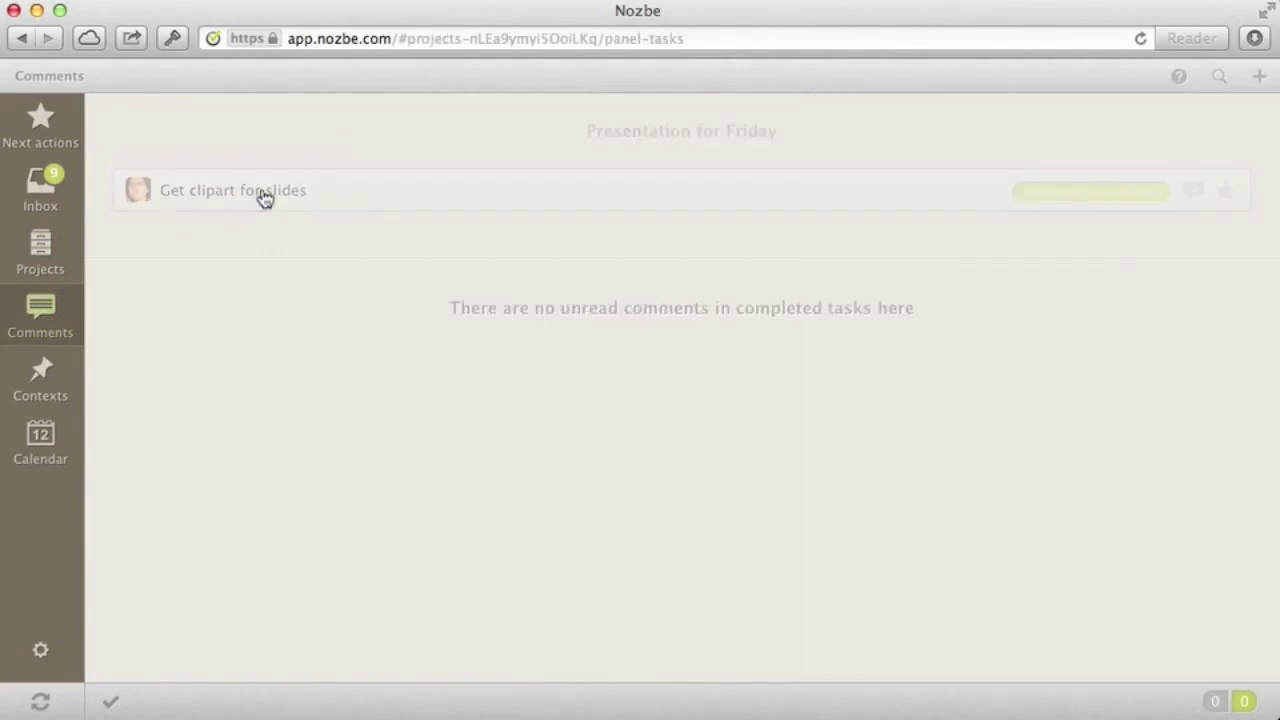
Start a comment on New layout for the magazine and review the Markdown formatting help
{"action": "left_click", "coordinate": [45, 255]}
{"action": "left_click", "coordinate": [251, 163]}
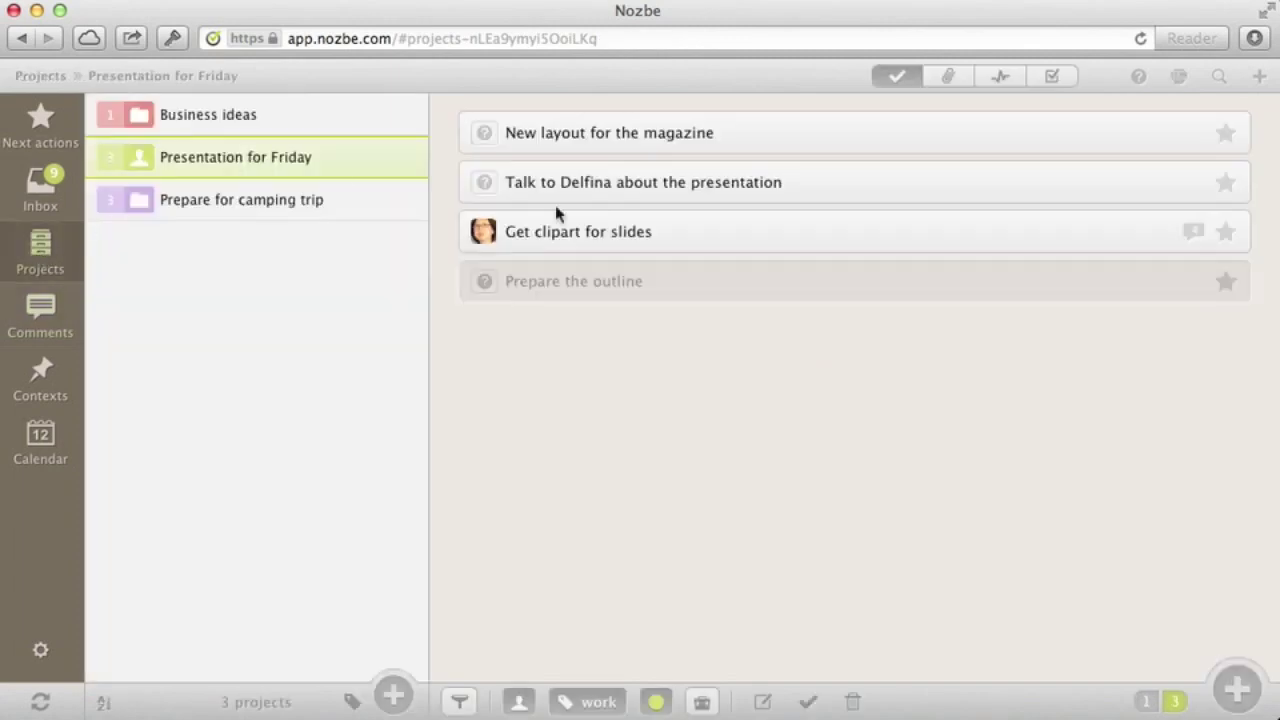
{"action": "left_click", "coordinate": [640, 133]}
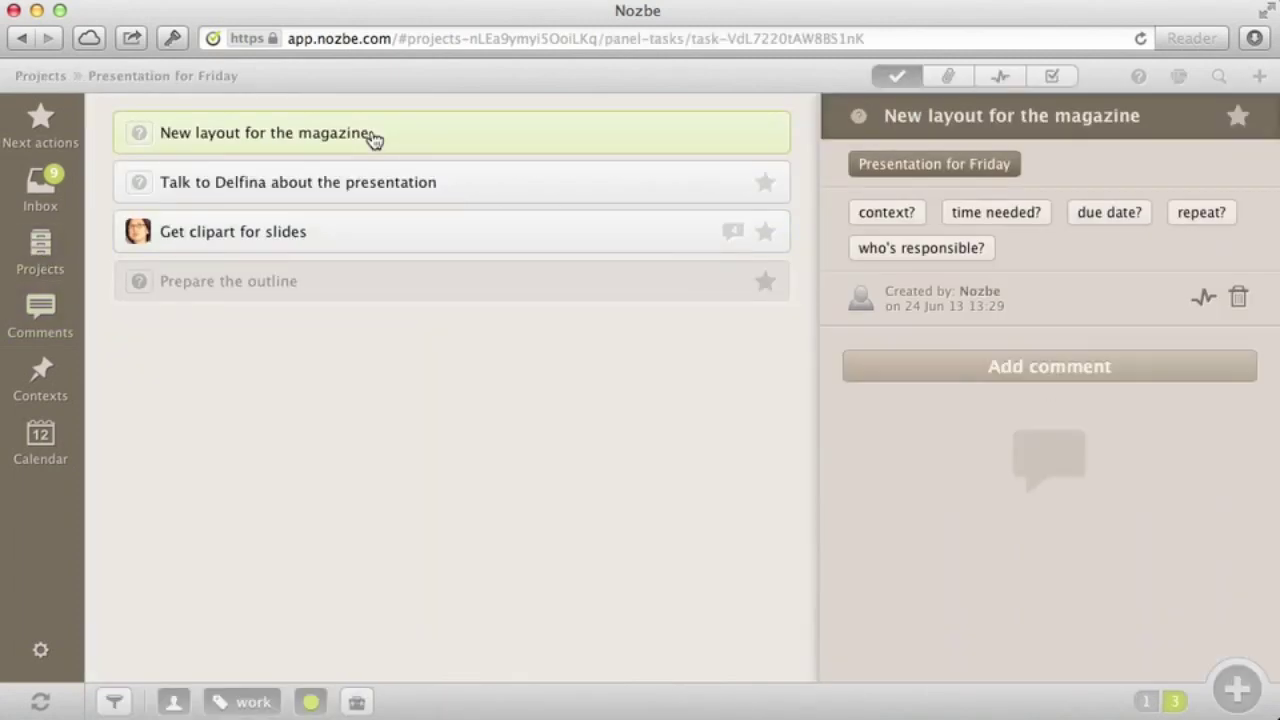
{"action": "left_click", "coordinate": [989, 366]}
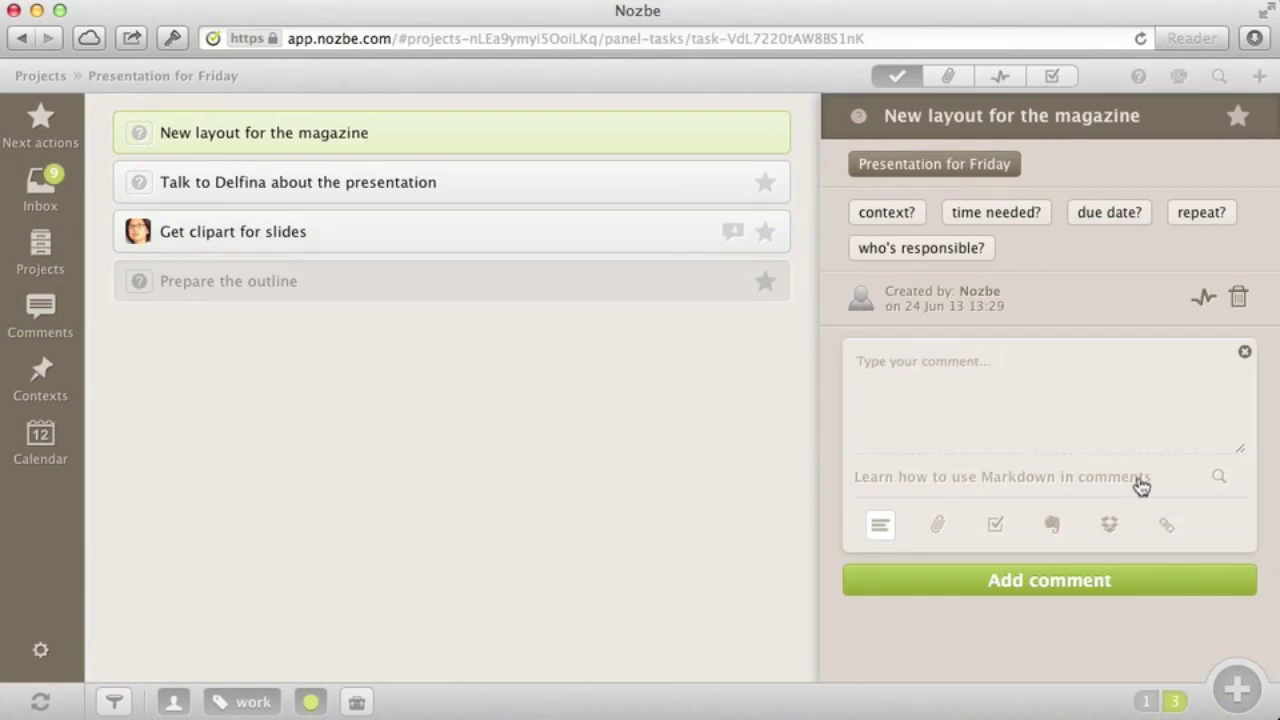
{"action": "left_click", "coordinate": [1217, 476]}
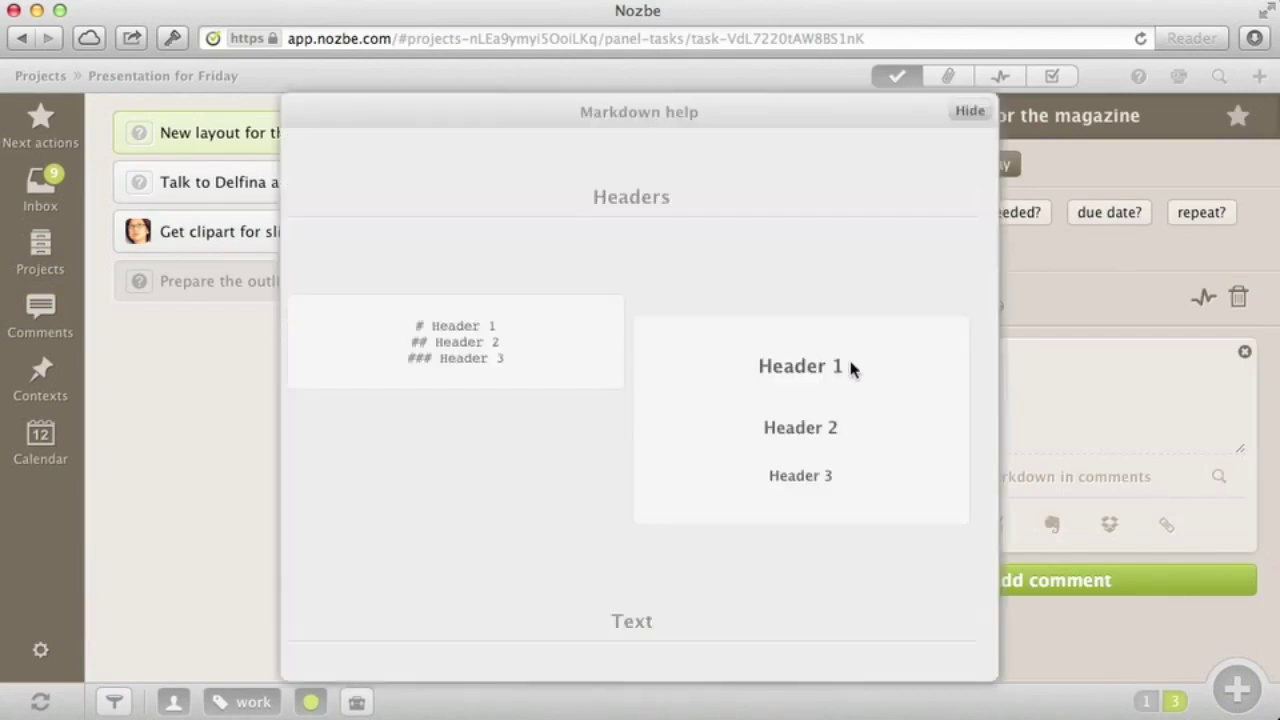
{"action": "scroll", "coordinate": [851, 366], "scroll_direction": "down", "scroll_amount": 15}
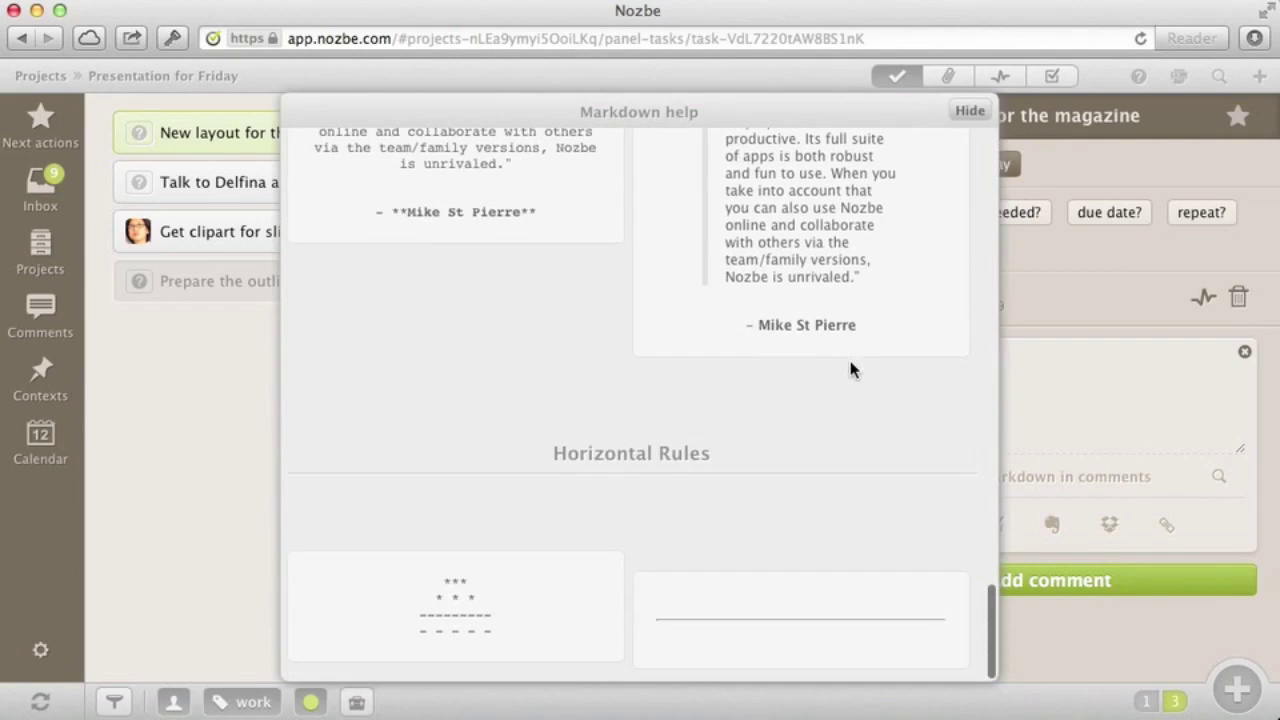
{"action": "scroll", "coordinate": [851, 366], "scroll_direction": "up", "scroll_amount": 15}
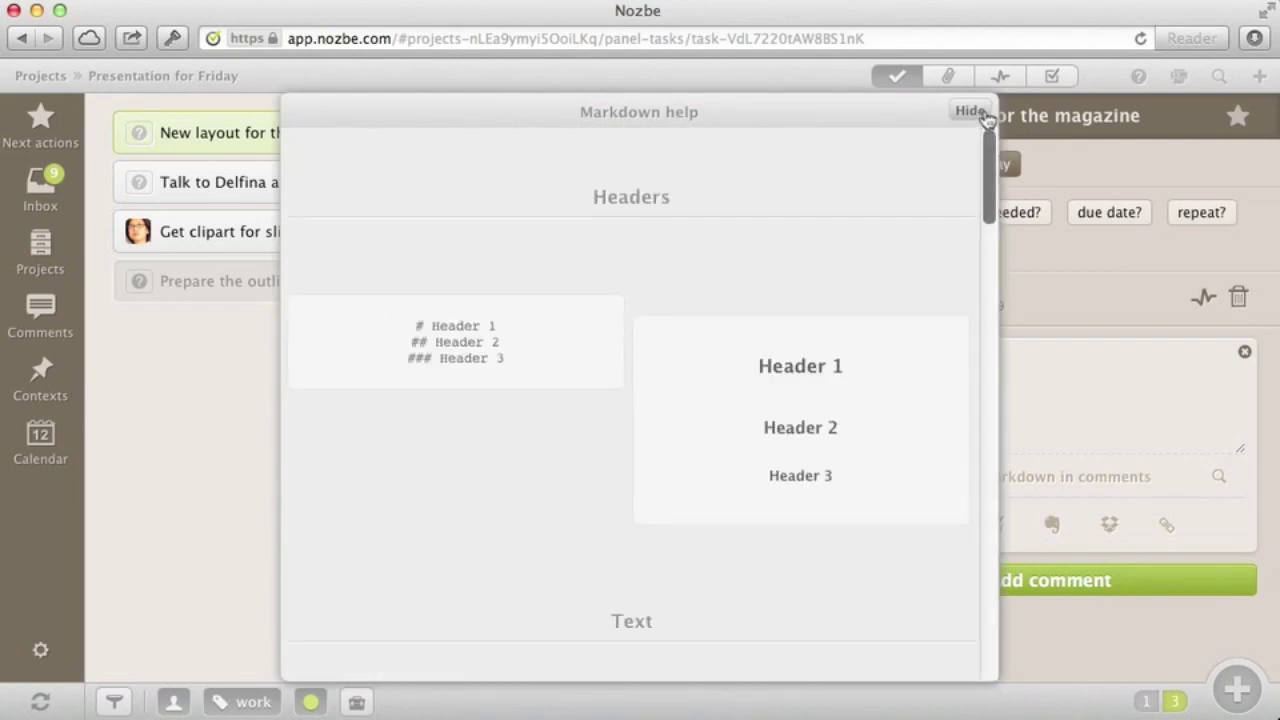
{"action": "left_click", "coordinate": [969, 111]}
{"action": "left_click", "coordinate": [938, 527]}
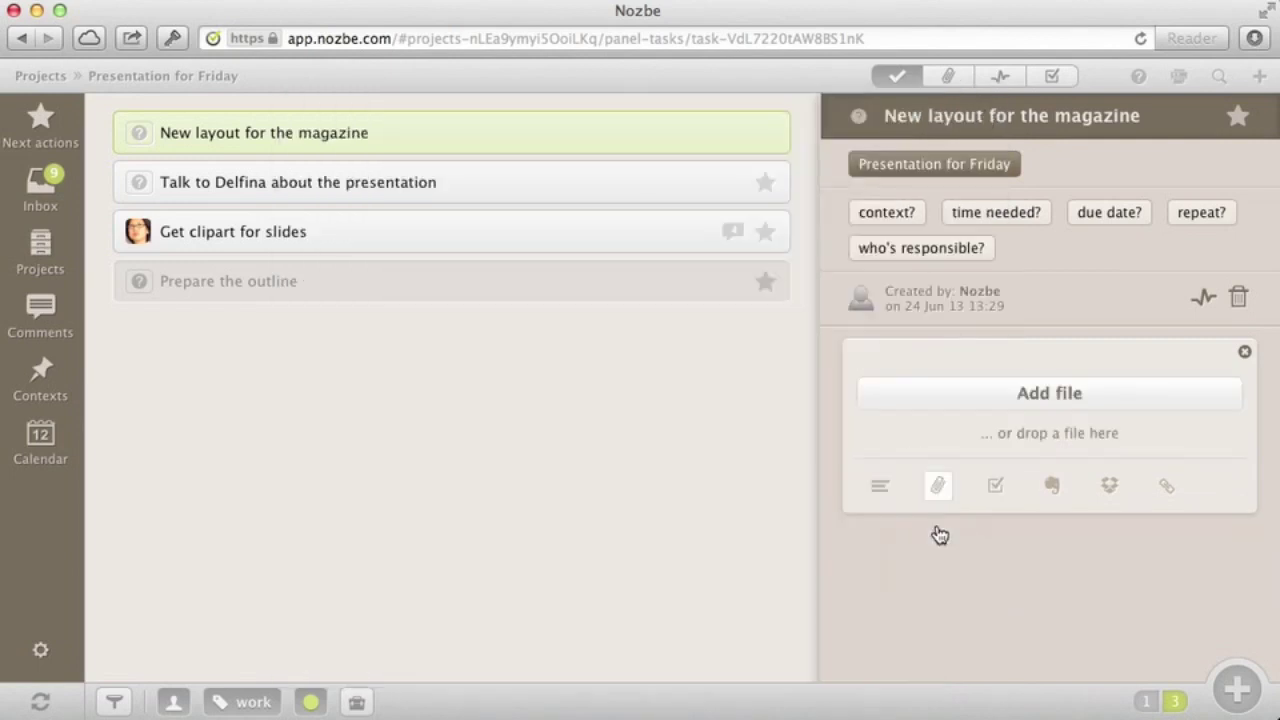
{"action": "left_click", "coordinate": [995, 486]}
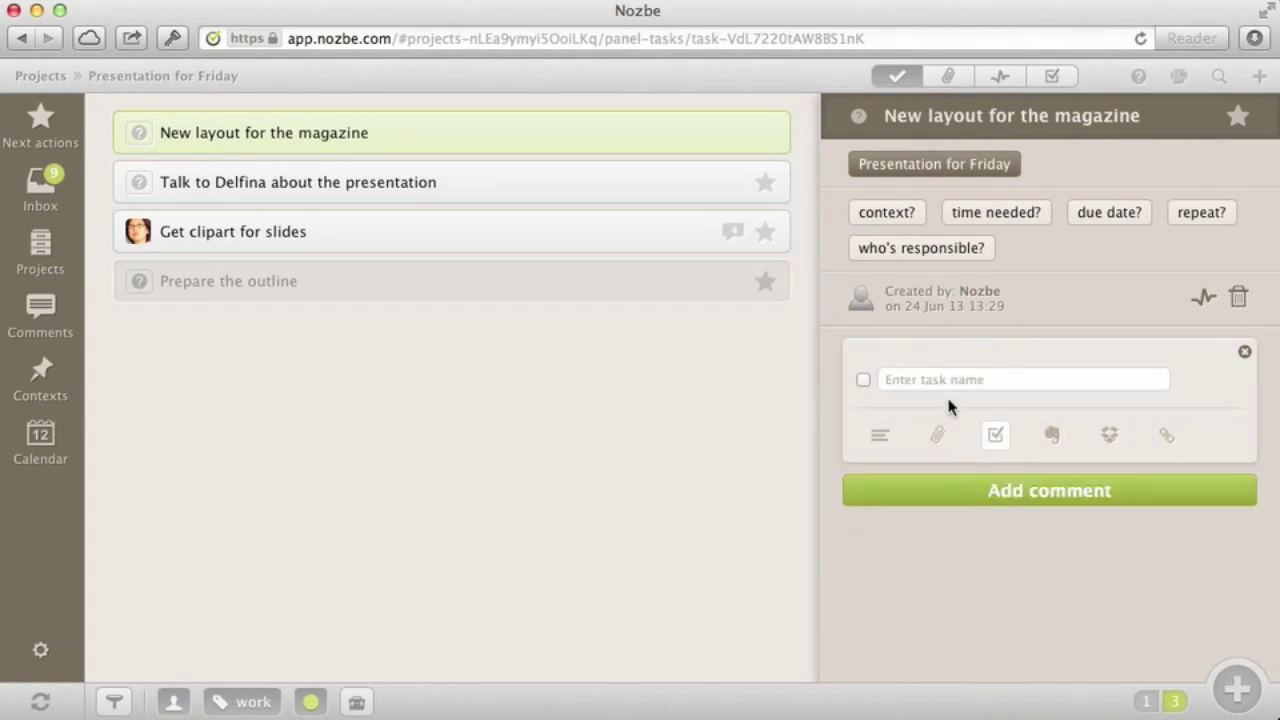
{"action": "left_click", "coordinate": [1053, 436]}
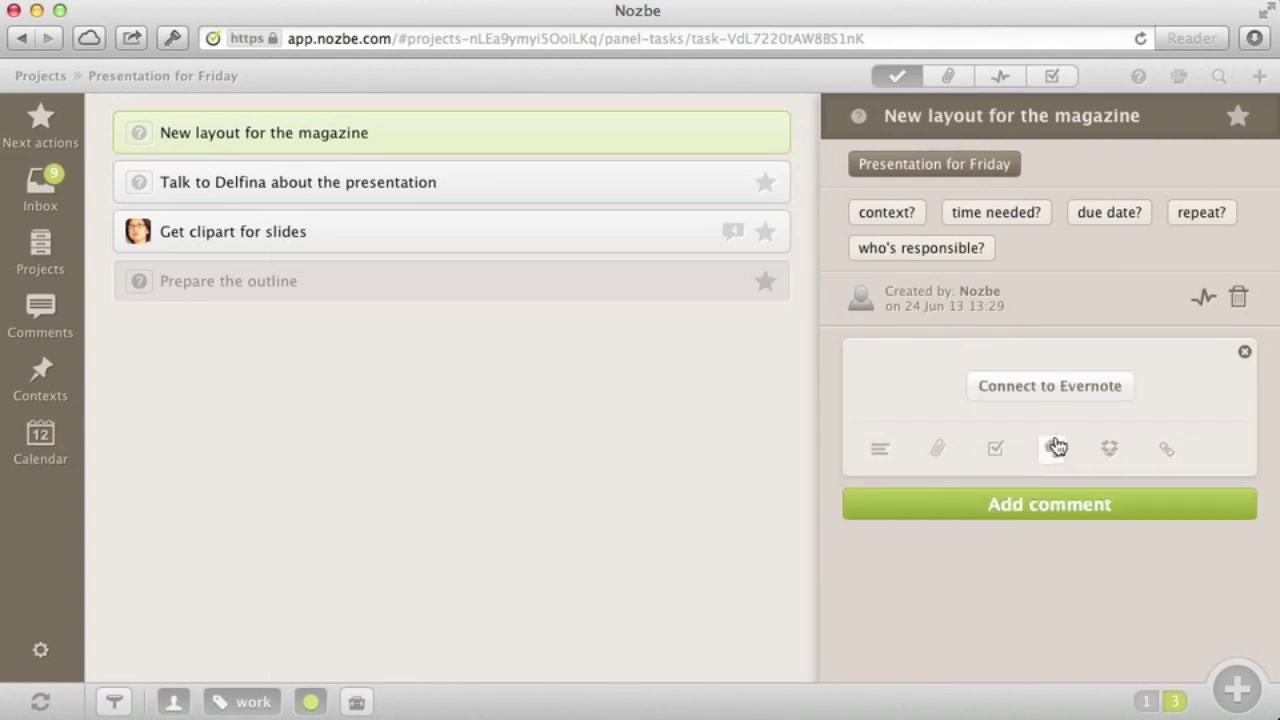
{"action": "left_click", "coordinate": [1116, 456]}
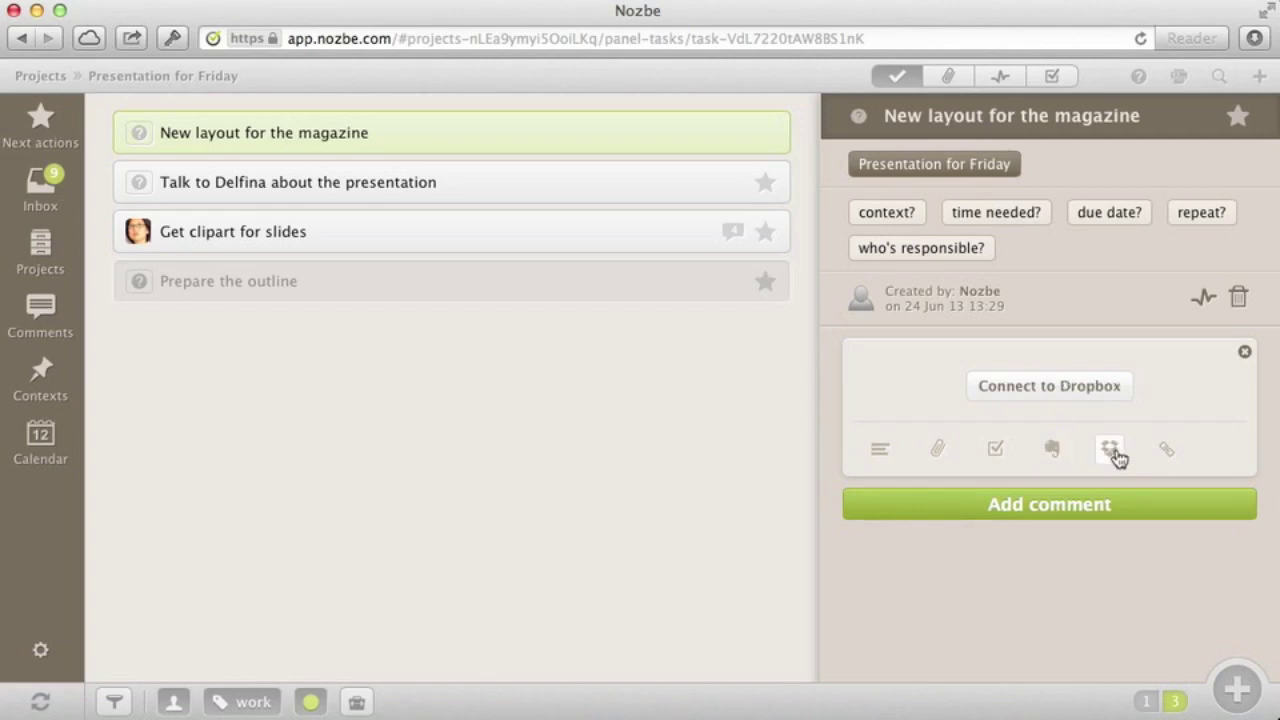
{"action": "left_click", "coordinate": [1165, 452]}
{"action": "type", "text": "http"}
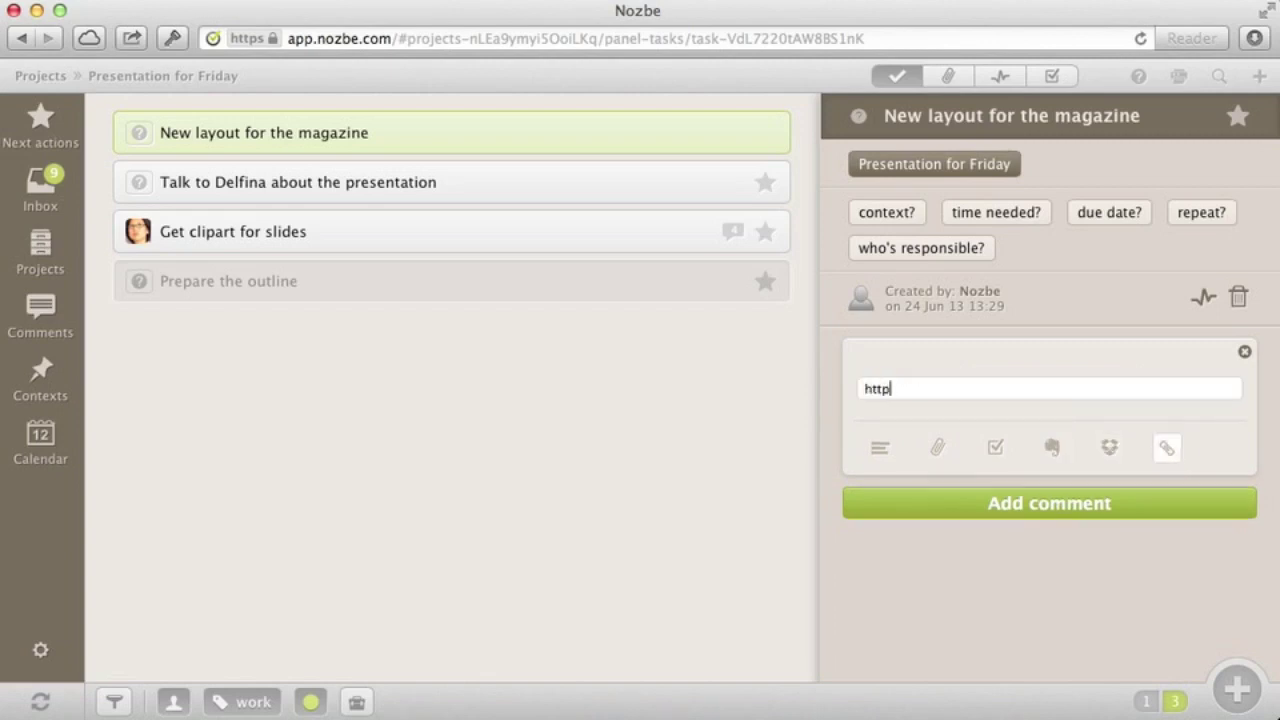
{"action": "type", "text": "://www.nozbe.com"}
{"action": "left_click", "coordinate": [1063, 510]}
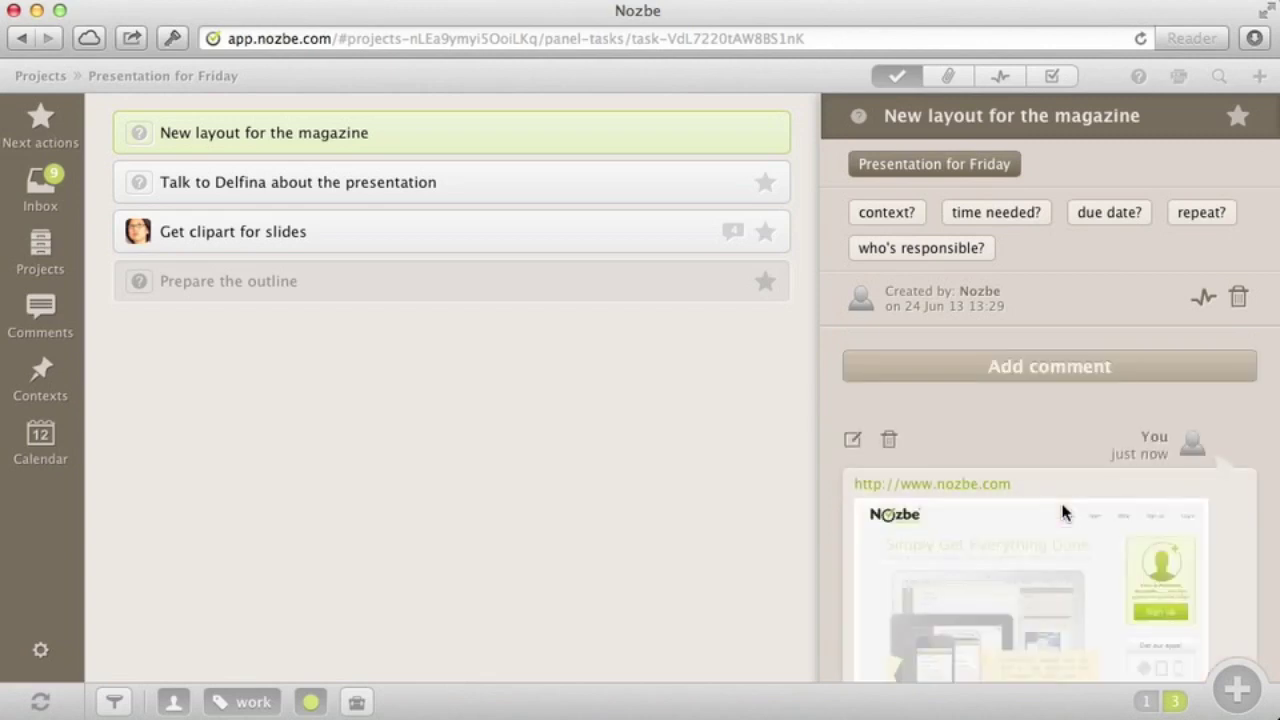
{"action": "left_click", "coordinate": [858, 118]}
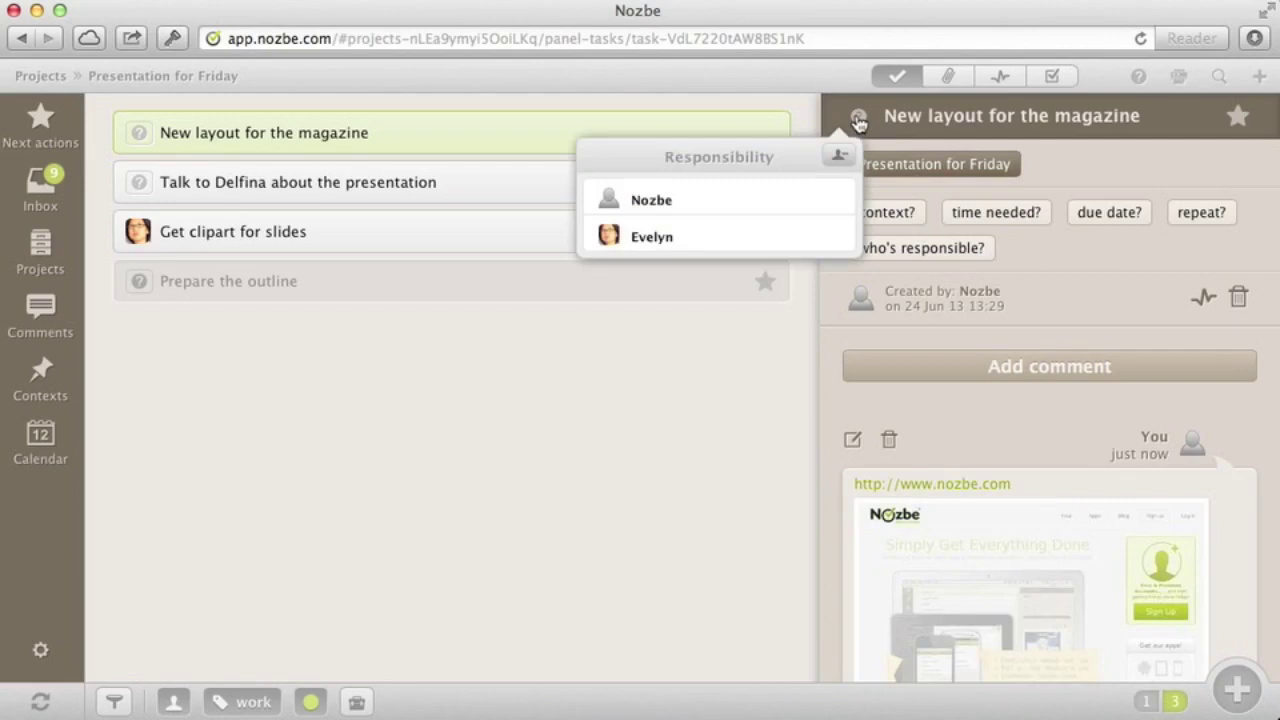
Assign New layout for the magazine to the teammate and open the presentation discussion task's context choices
{"action": "left_click", "coordinate": [723, 240]}
{"action": "left_click", "coordinate": [40, 380]}
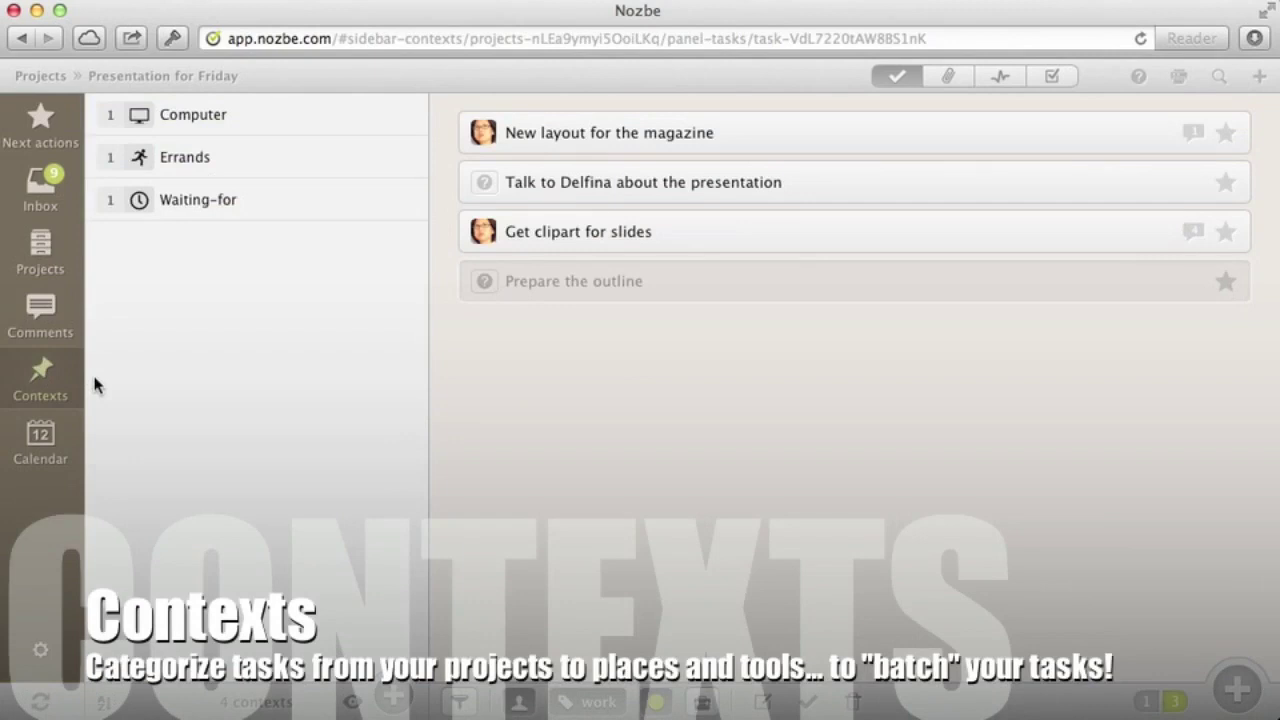
{"action": "left_click", "coordinate": [861, 182]}
{"action": "left_click", "coordinate": [900, 232]}
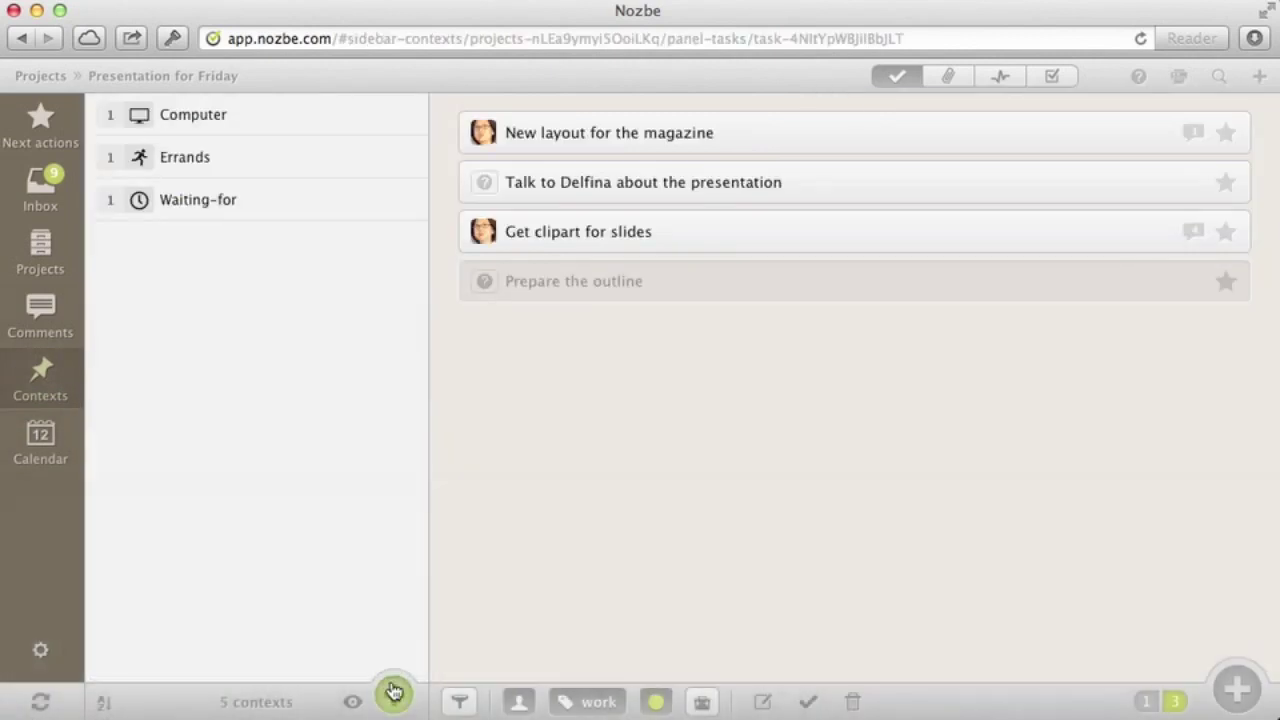
Create a Phone context with a phone icon and add a task to call a colleague about the brainstorming session
{"action": "left_click", "coordinate": [392, 694]}
{"action": "type", "text": "Phone"}
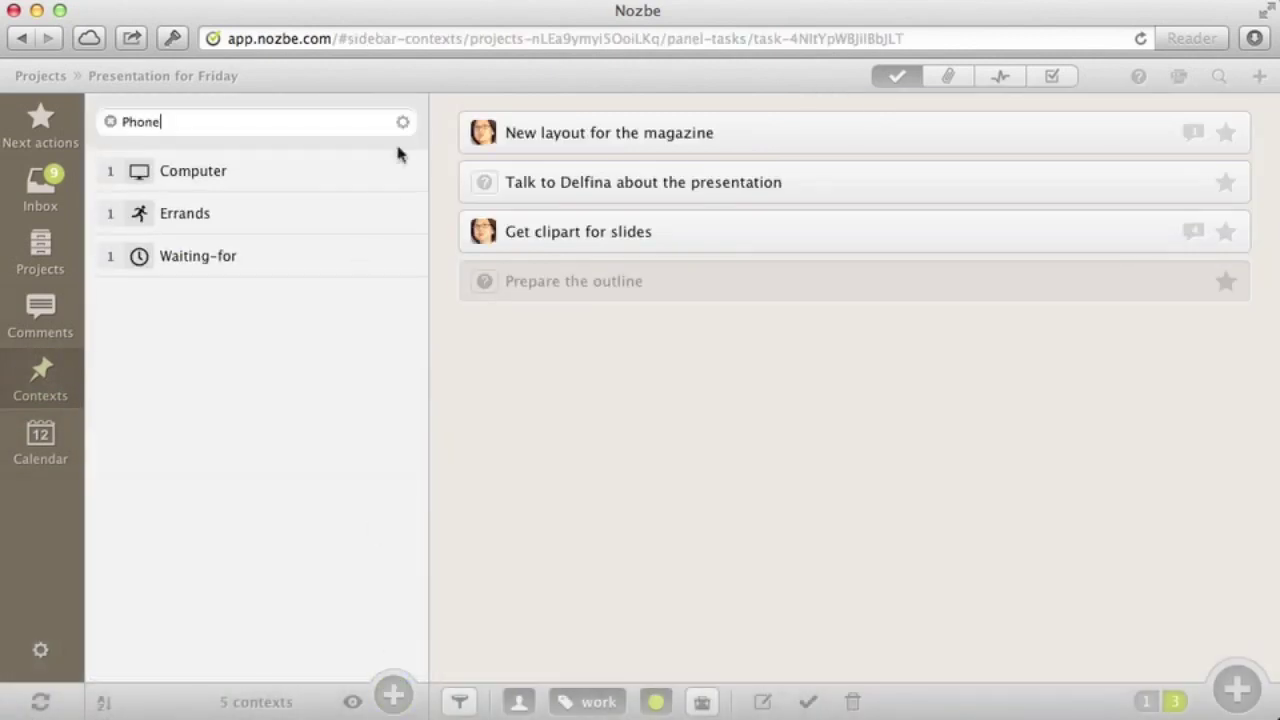
{"action": "left_click", "coordinate": [403, 124]}
{"action": "left_click", "coordinate": [605, 200]}
{"action": "key", "text": "Return"}
{"action": "type", "text": "Call Evelyn about the brainstorming session"}
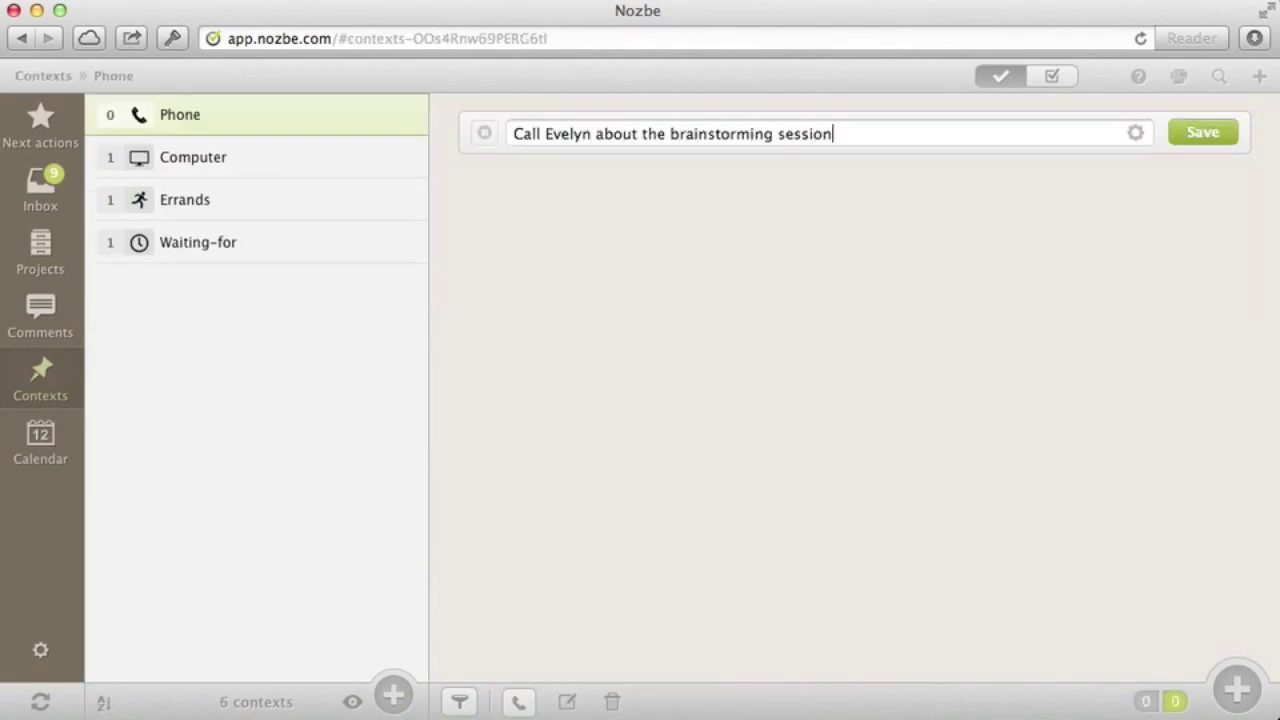
{"action": "key", "text": "Return"}
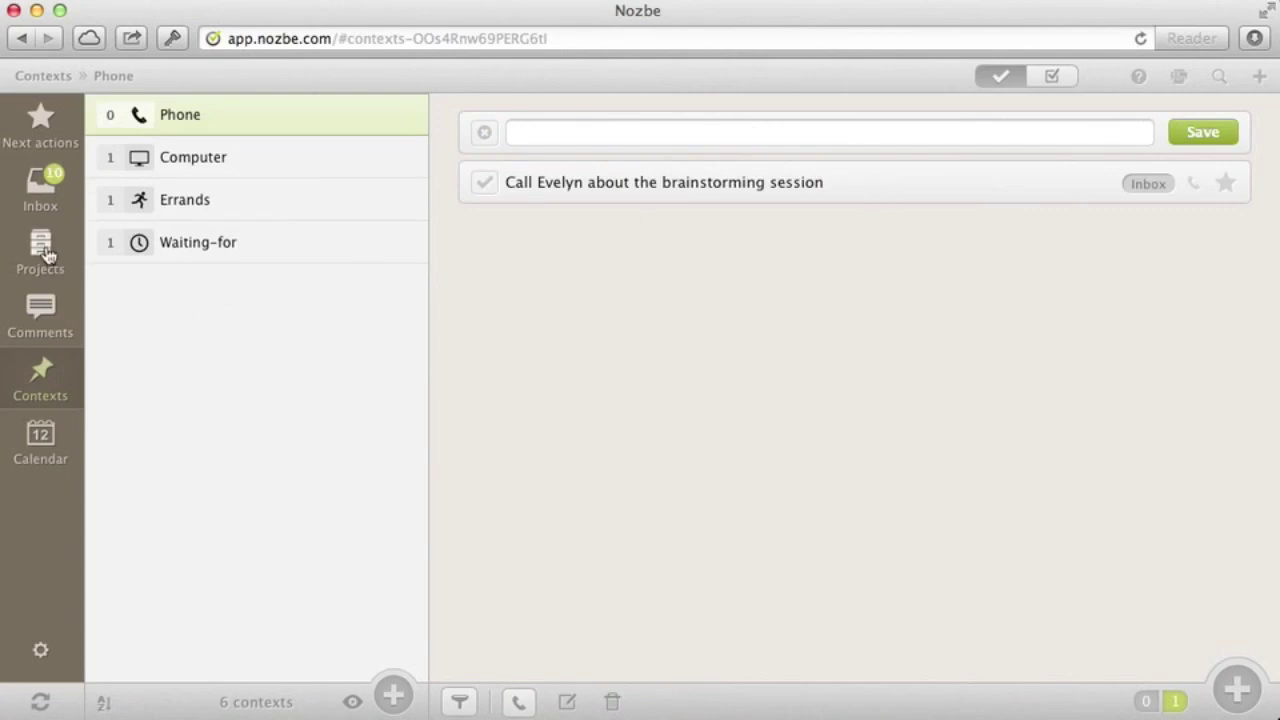
Move the brainstorming-session call task into Presentation for Friday
{"action": "left_click", "coordinate": [41, 250]}
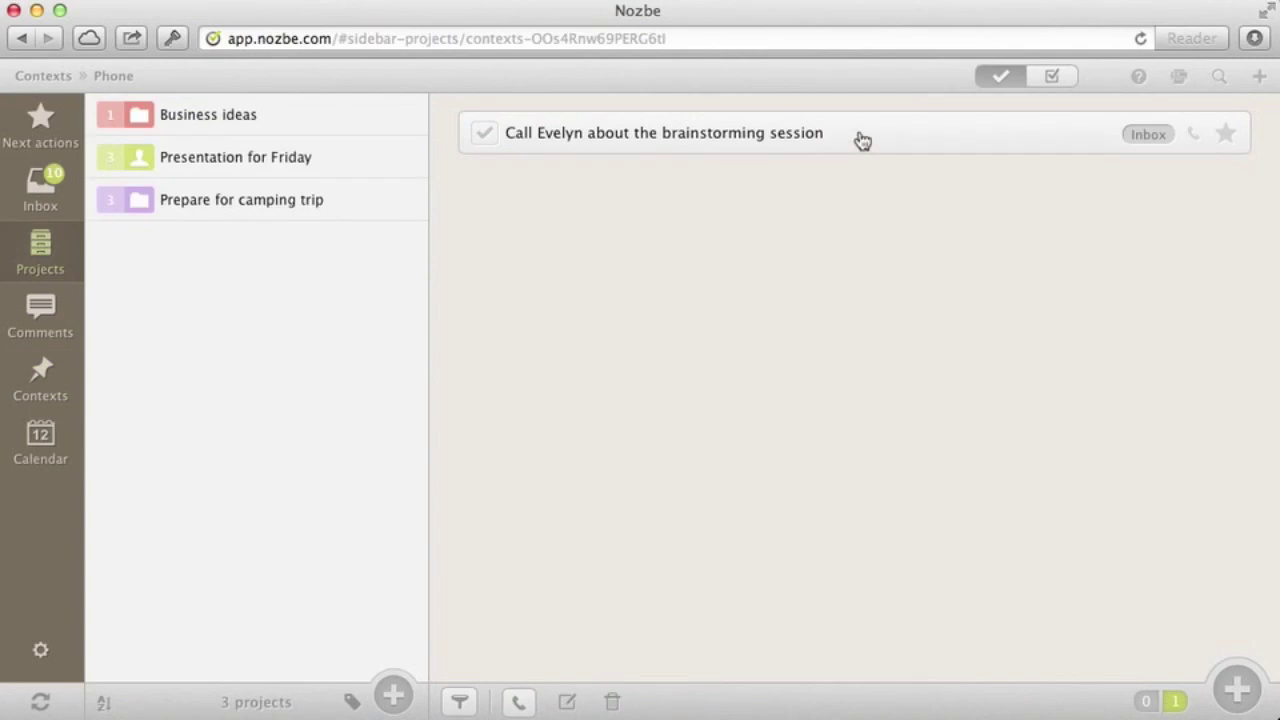
{"action": "left_click_drag", "start_coordinate": [709, 143], "coordinate": [345, 162]}
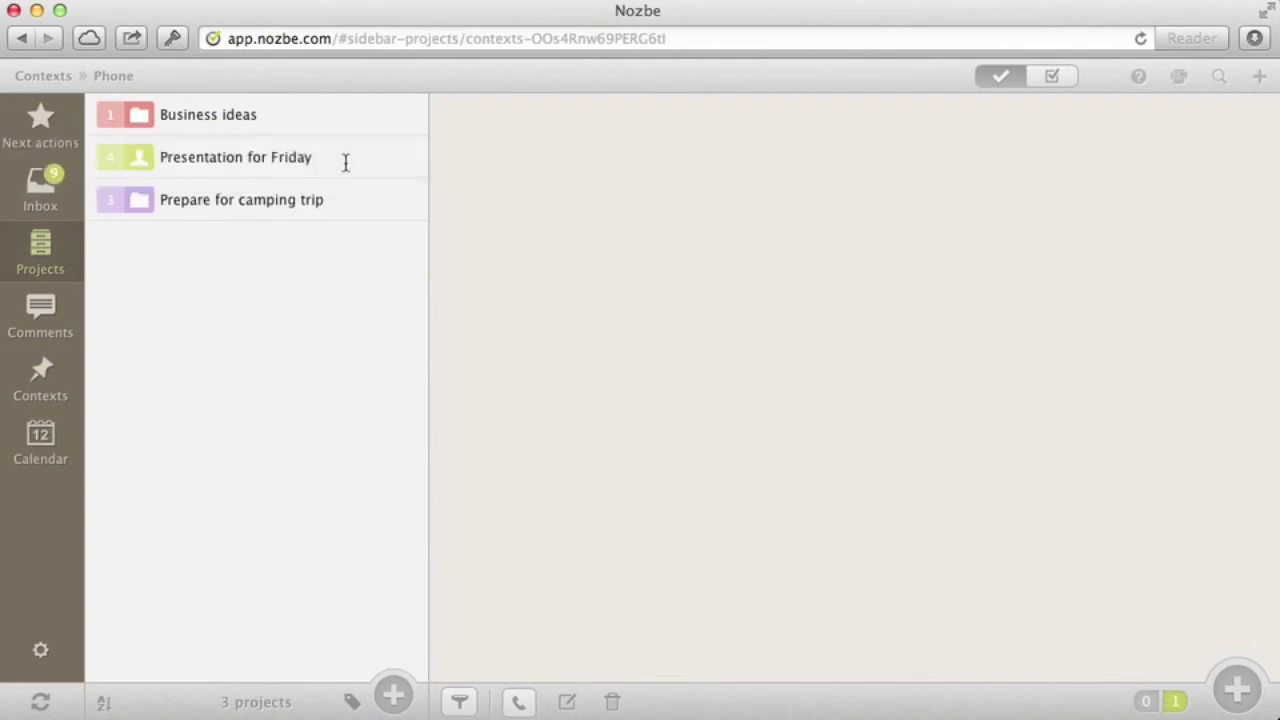
{"action": "left_click", "coordinate": [263, 170]}
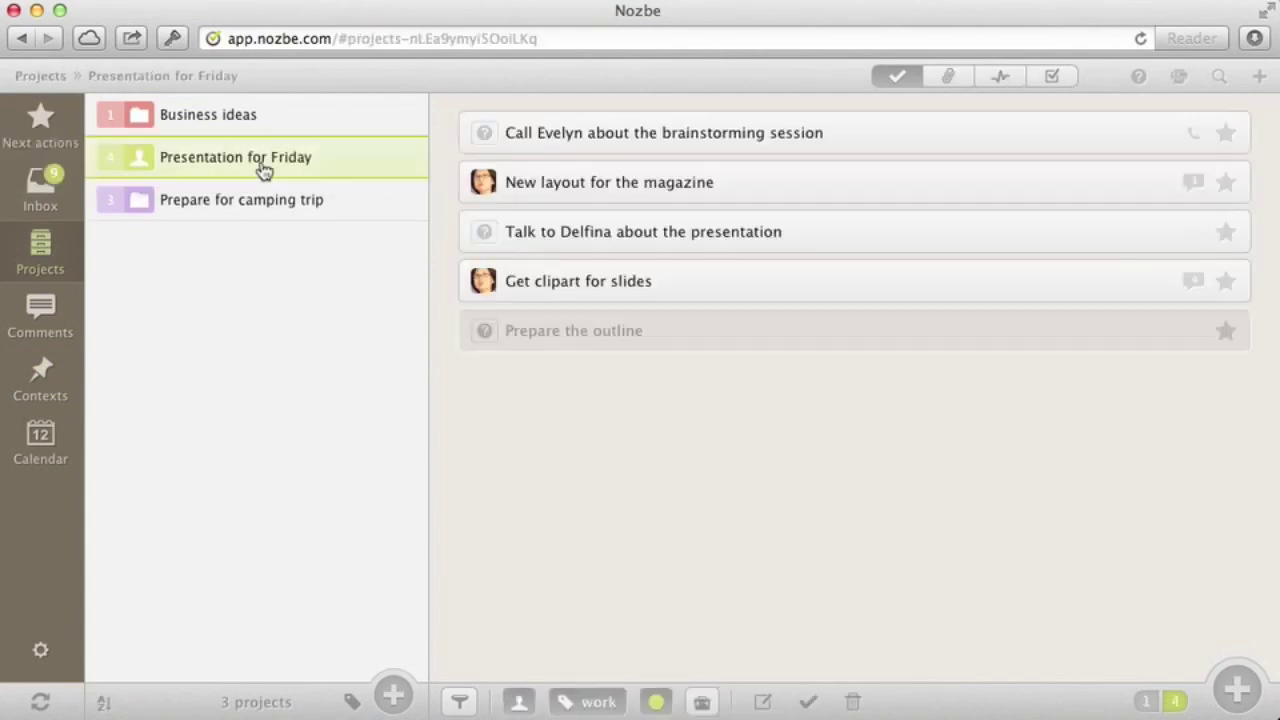
Give the Phone context to the other two call tasks in Presentation for Friday and Prepare for camping trip
{"action": "left_click", "coordinate": [815, 245]}
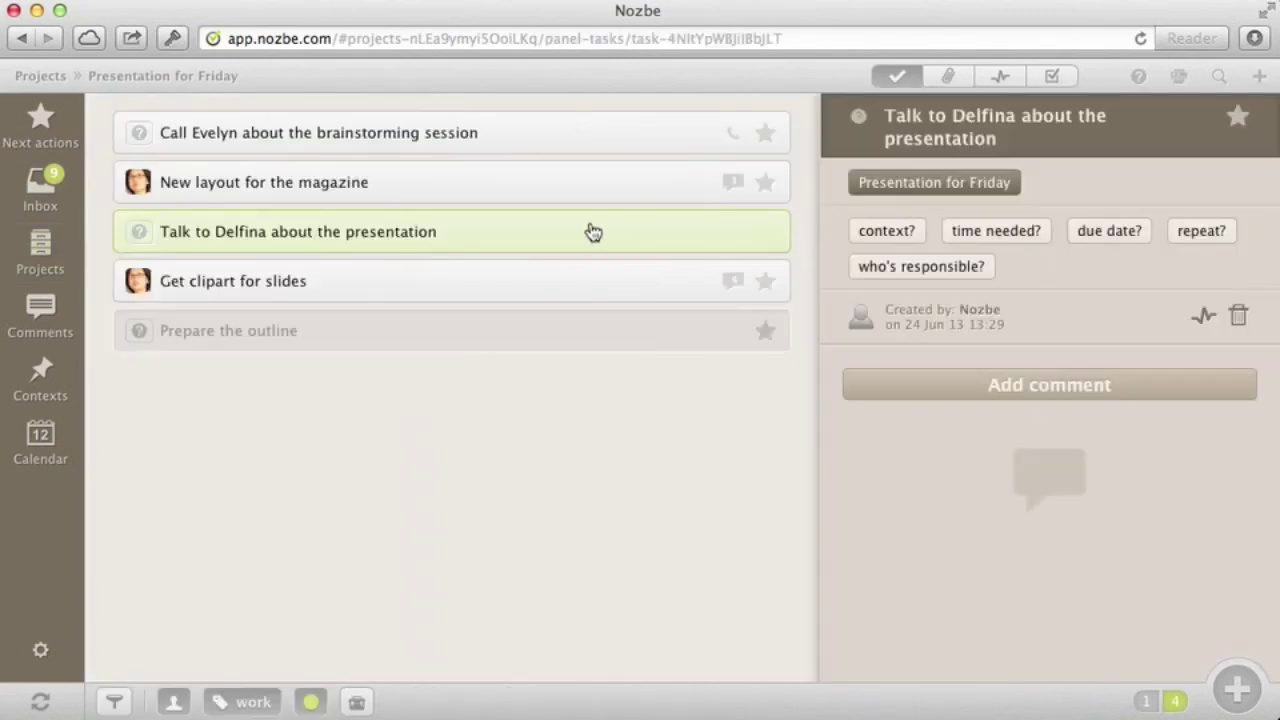
{"action": "left_click", "coordinate": [40, 385]}
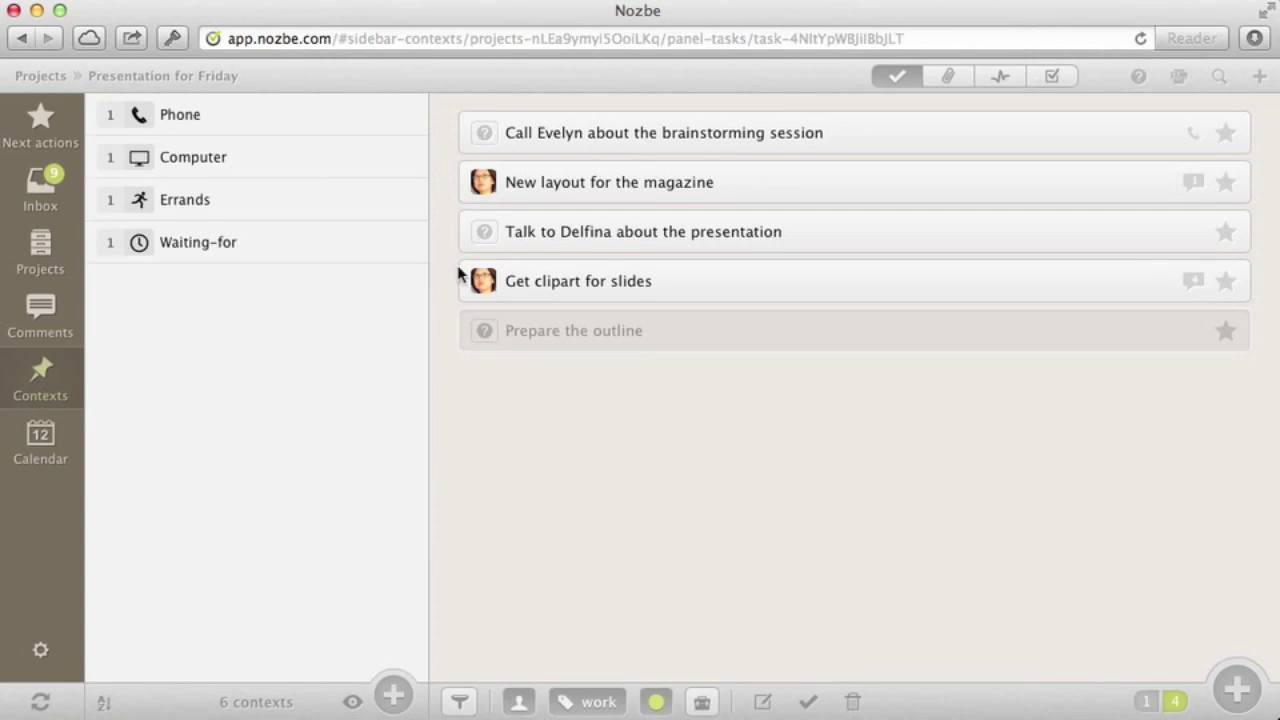
{"action": "left_click_drag", "start_coordinate": [598, 232], "coordinate": [286, 131]}
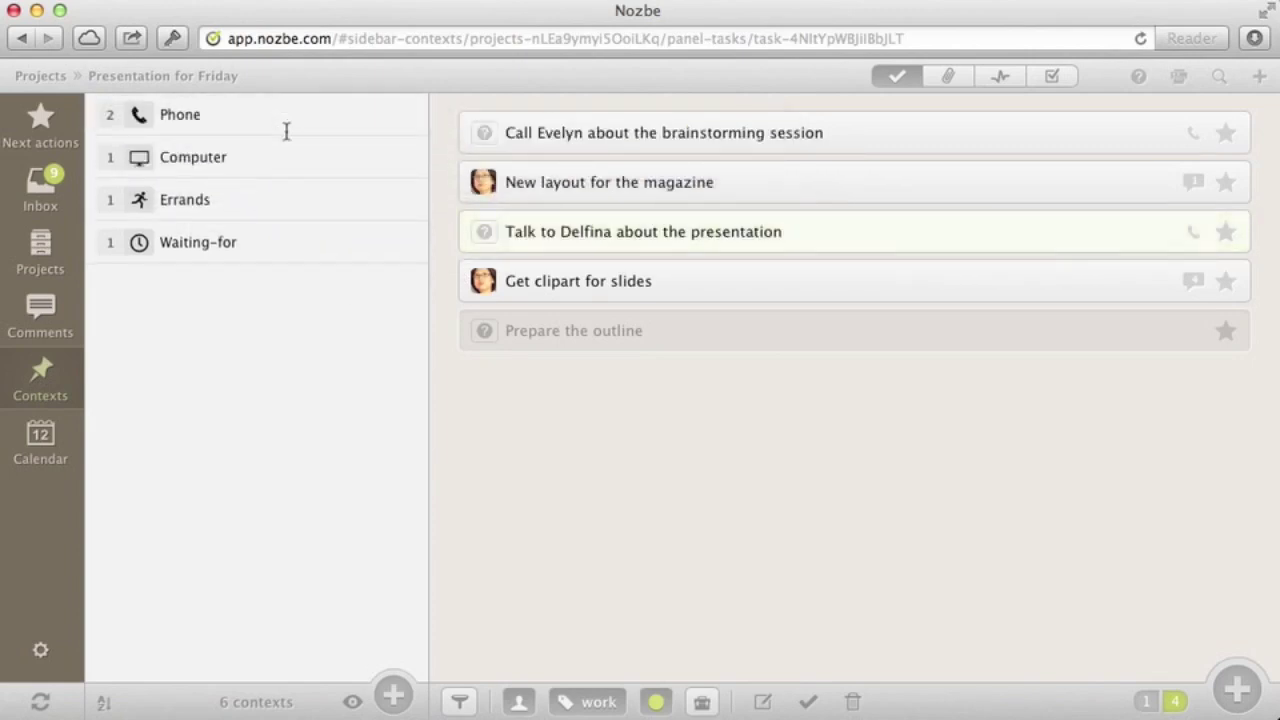
{"action": "left_click", "coordinate": [45, 258]}
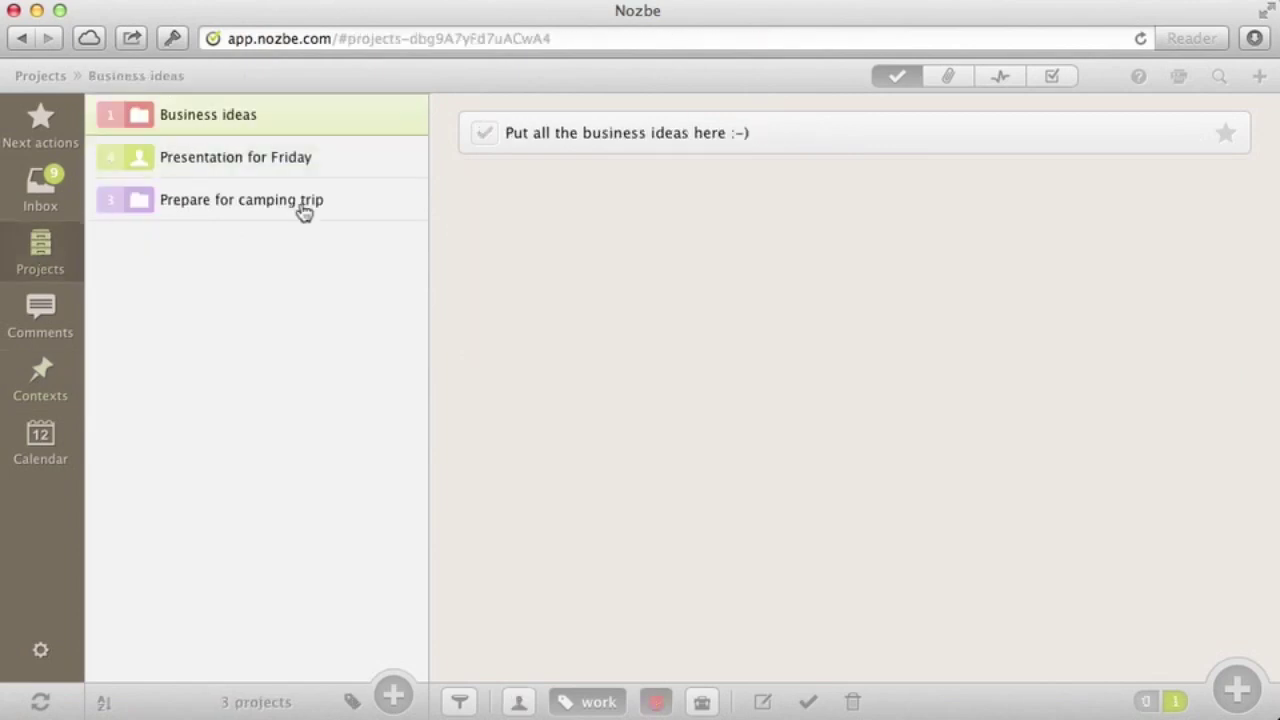
{"action": "left_click", "coordinate": [303, 209]}
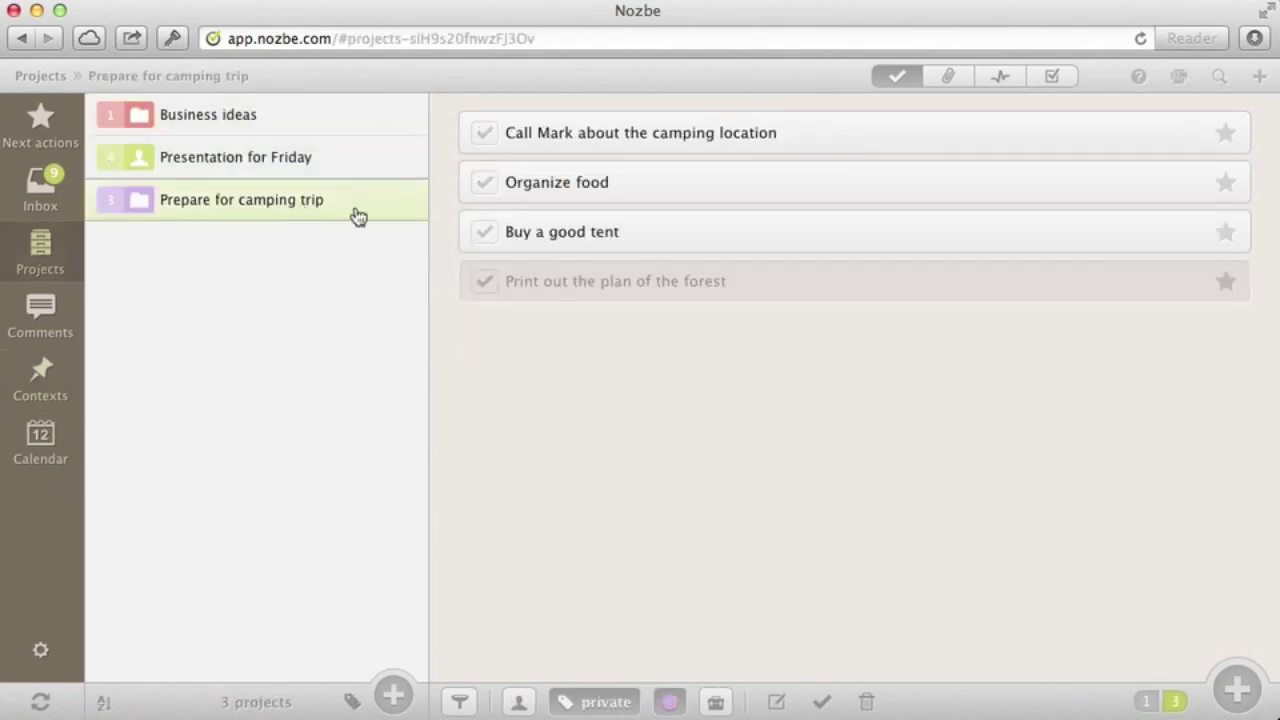
{"action": "left_click", "coordinate": [40, 375]}
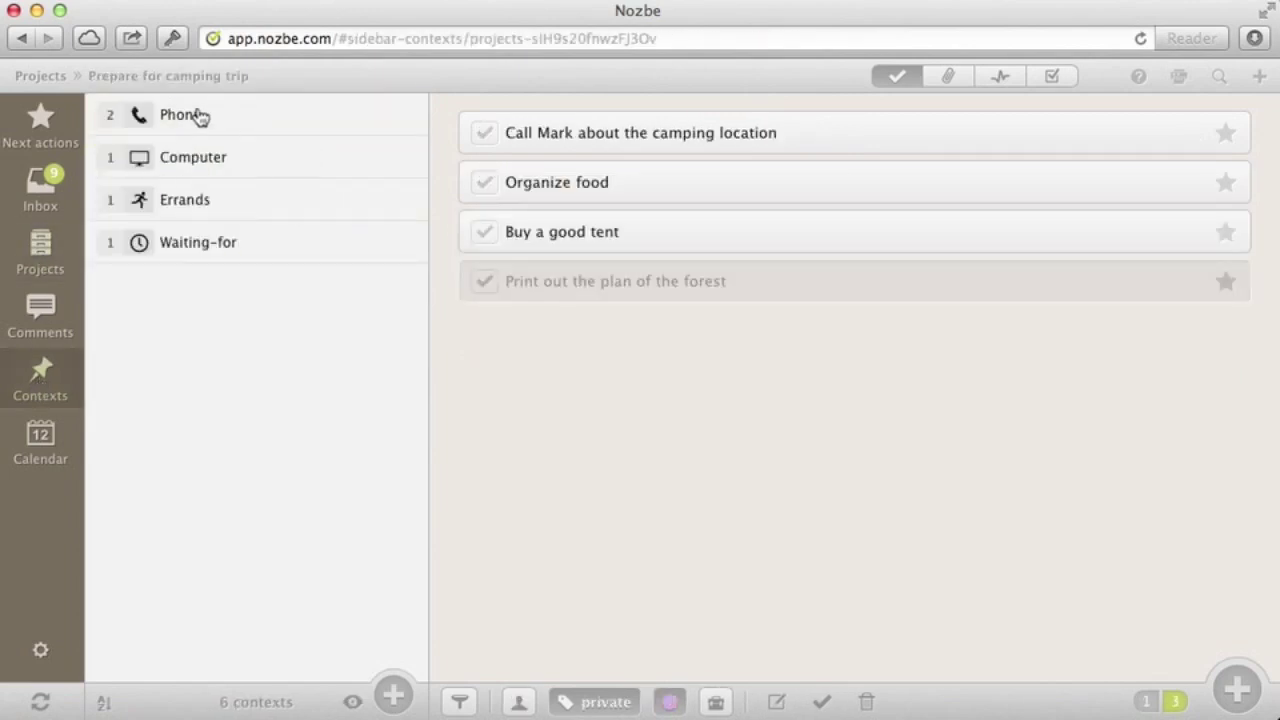
{"action": "left_click_drag", "start_coordinate": [200, 117], "coordinate": [570, 141]}
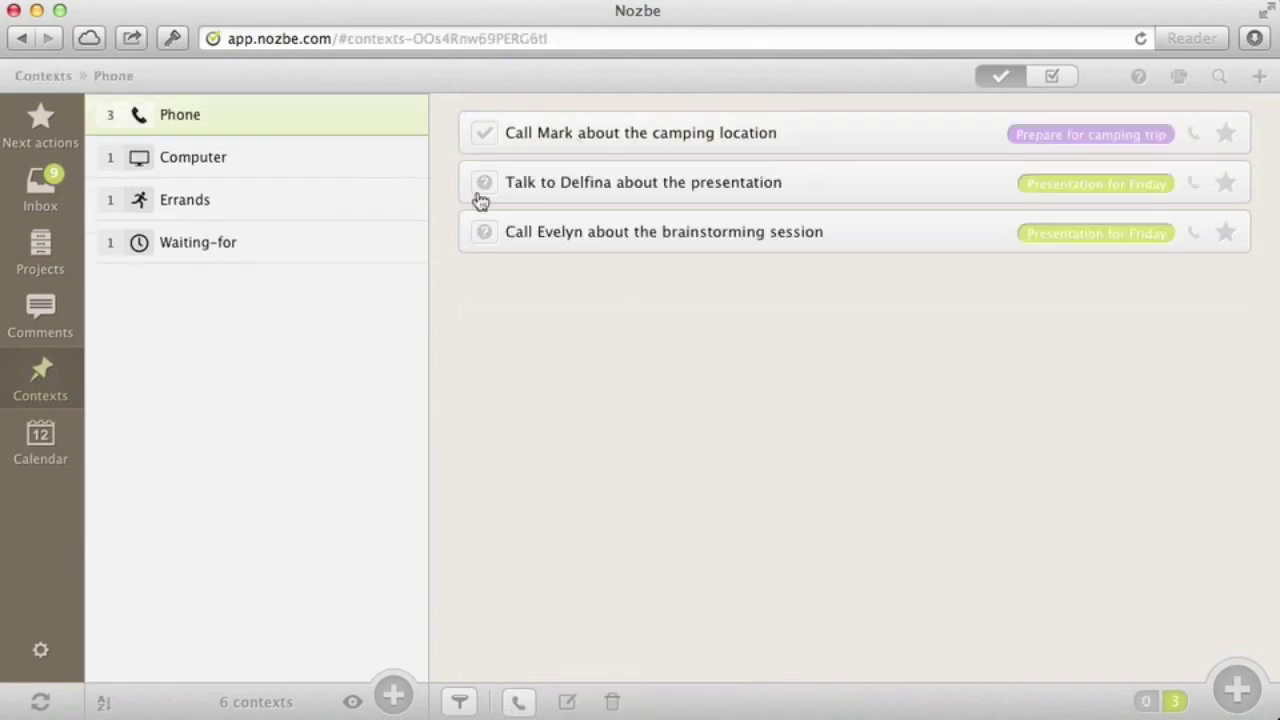
Make Nozbe responsible for both call tasks in Presentation for Friday
{"action": "left_click", "coordinate": [485, 185]}
{"action": "left_click", "coordinate": [527, 268]}
{"action": "left_click", "coordinate": [484, 233]}
{"action": "left_click", "coordinate": [547, 322]}
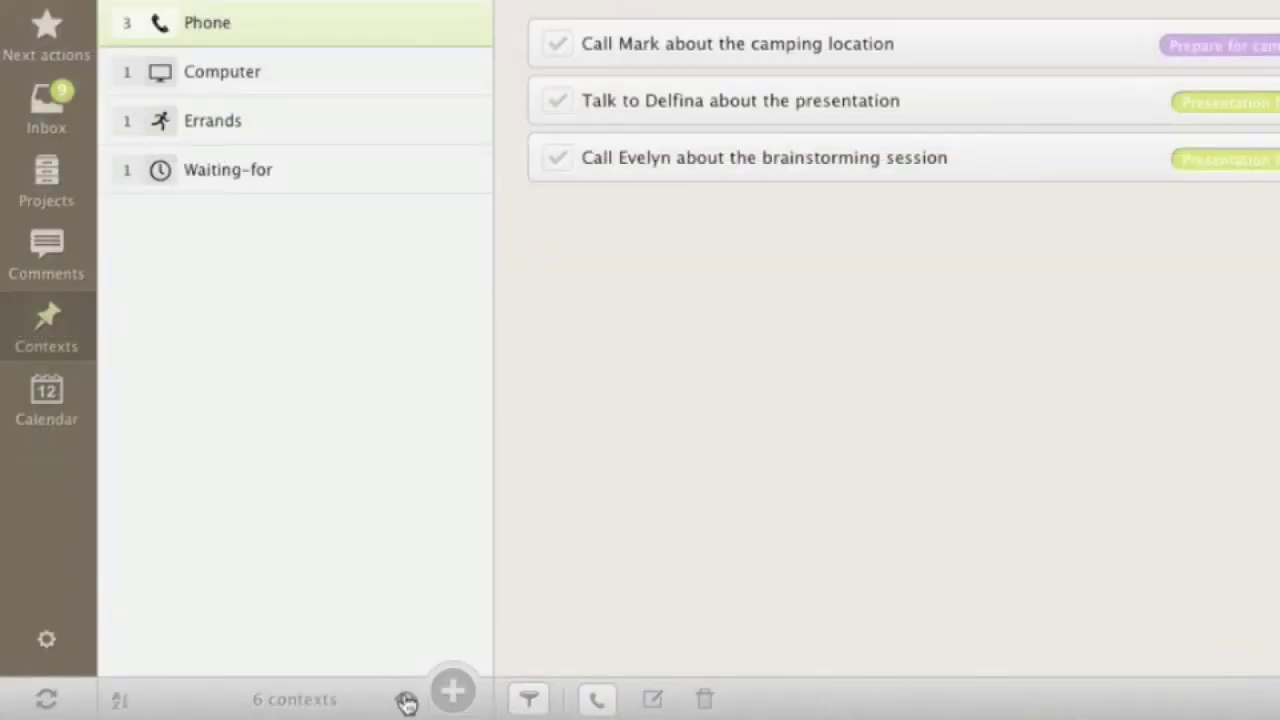
Mark all three Phone context tasks as done
{"action": "left_click", "coordinate": [406, 703]}
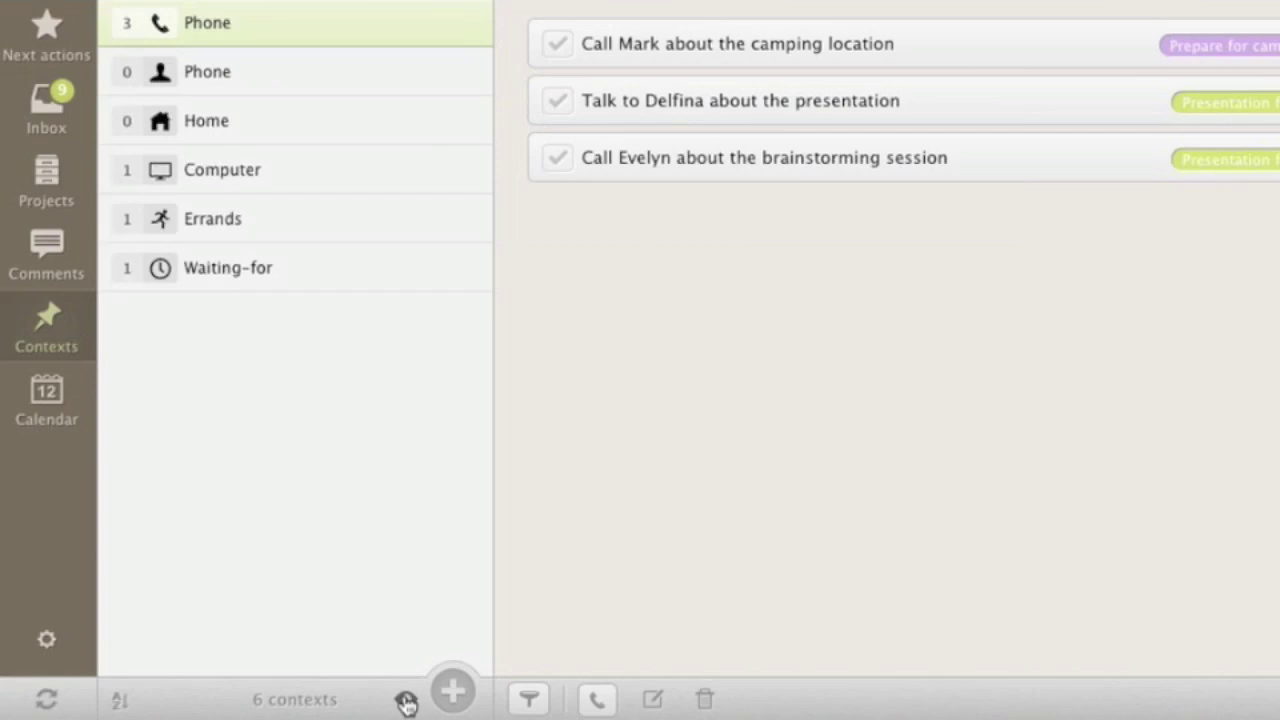
{"action": "left_click", "coordinate": [406, 703]}
{"action": "left_click", "coordinate": [557, 157]}
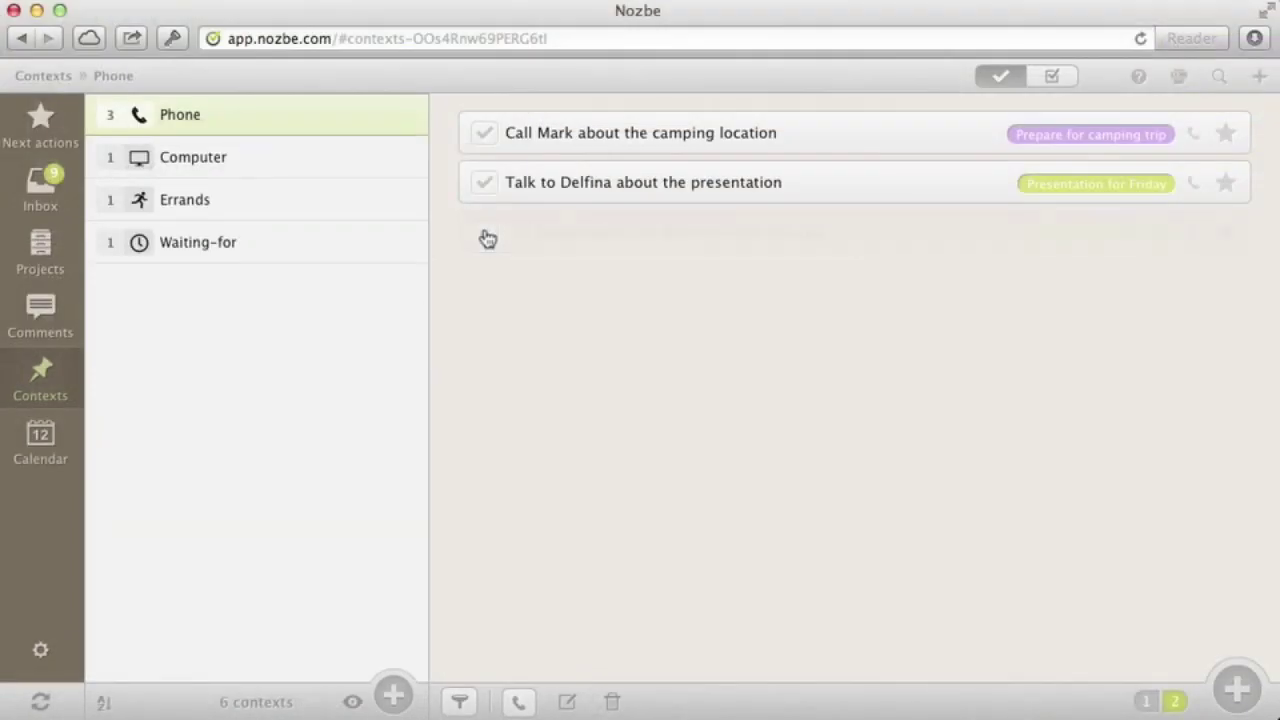
{"action": "left_click", "coordinate": [484, 184]}
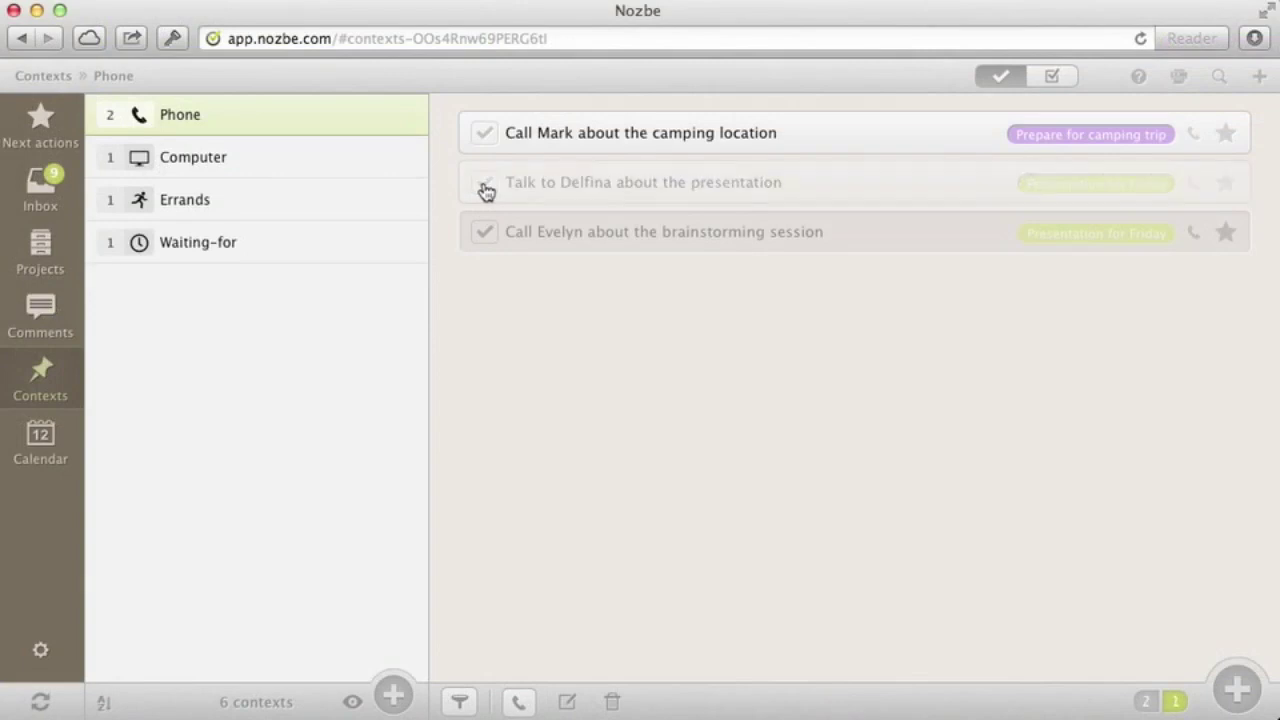
{"action": "left_click", "coordinate": [485, 135]}
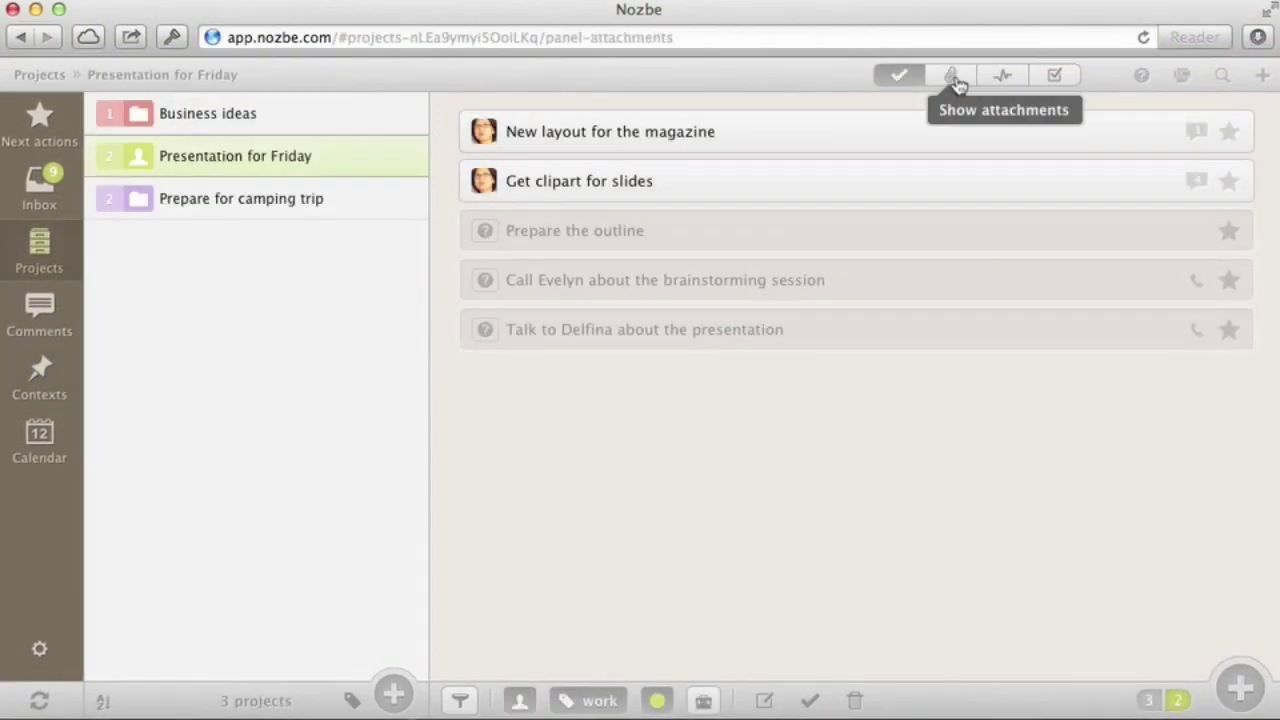
Add a note 'Thoughts on Presentation for Friday' listing the 10/20/30 rule, 10 slides, 20 minutes, 30px minimum font
{"action": "left_click", "coordinate": [953, 78]}
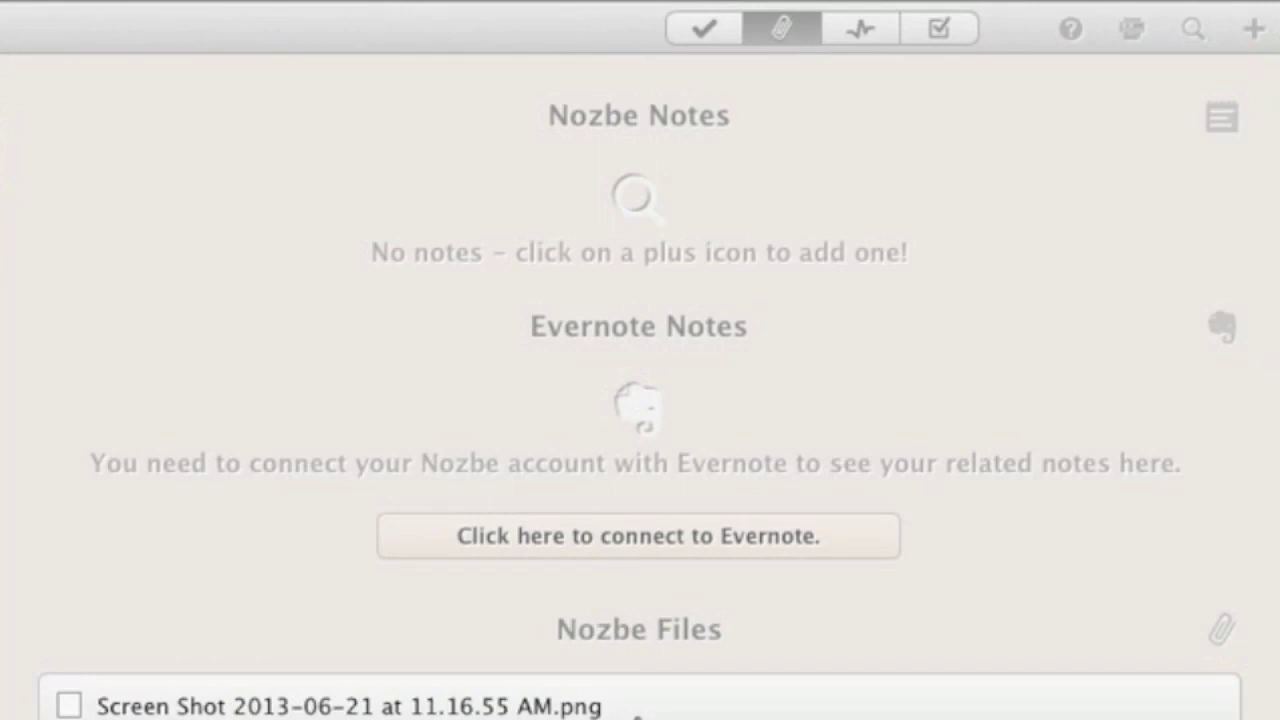
{"action": "scroll", "coordinate": [637, 700], "scroll_direction": "down", "scroll_amount": 2}
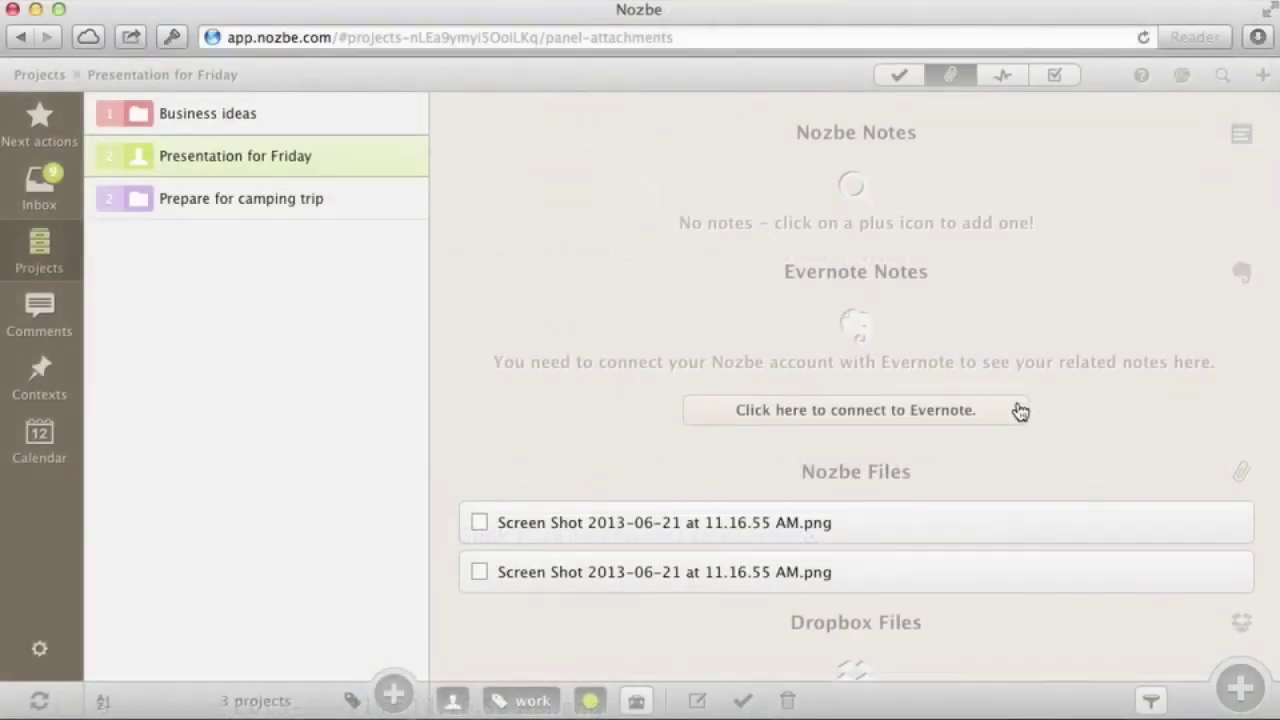
{"action": "left_click", "coordinate": [1236, 688]}
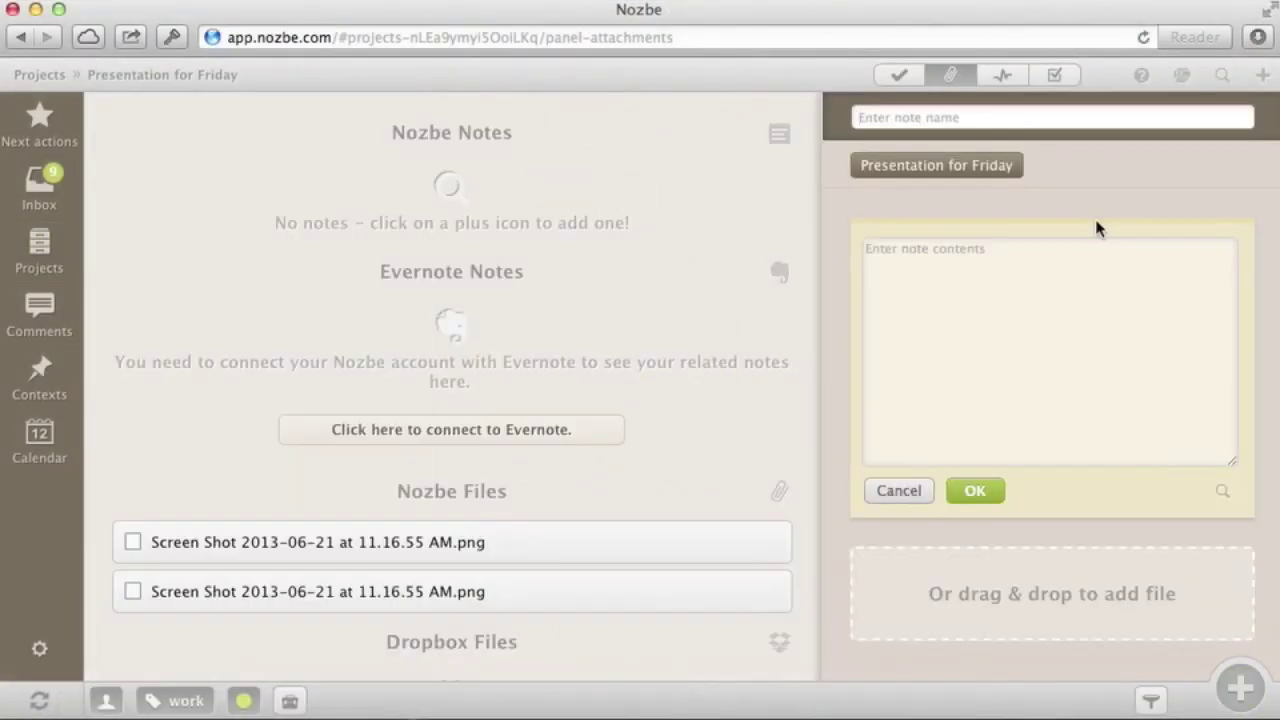
{"action": "type", "text": "Thoughts on Presentation for Friday"}
{"action": "key", "text": "Tab"}
{"action": "type", "text": "Things to consider:"}
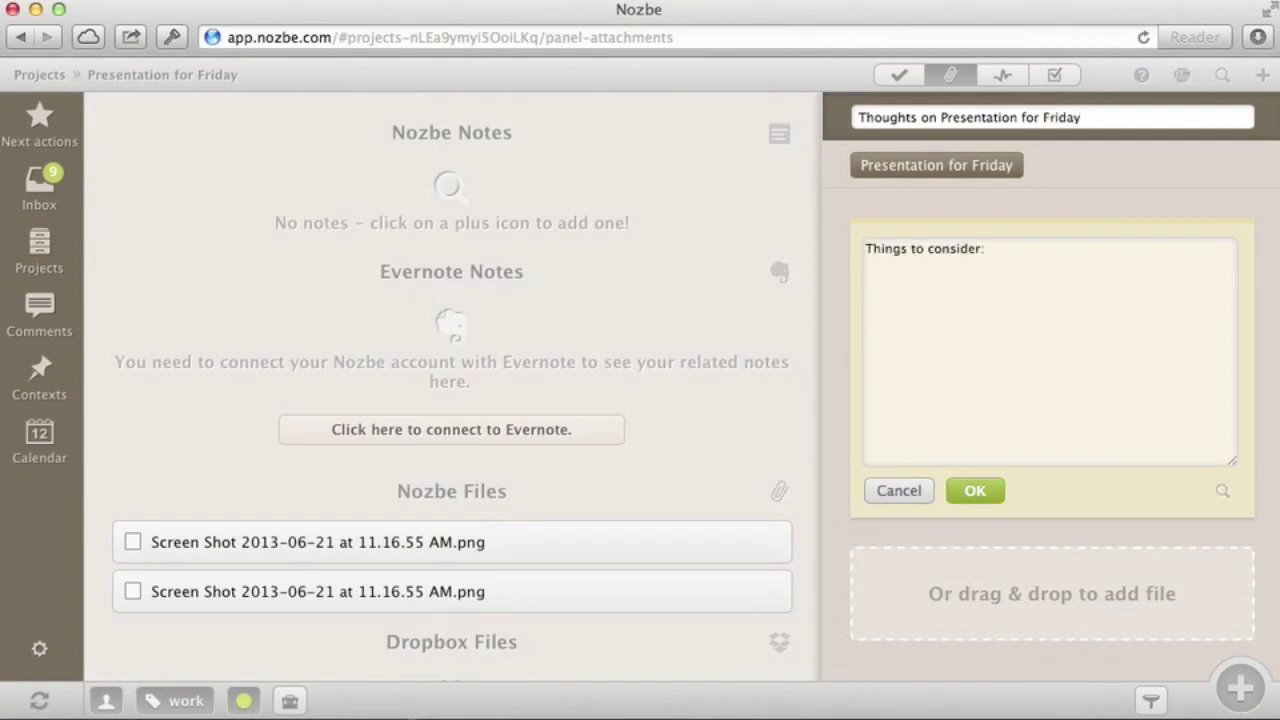
{"action": "type", "text": "  * 10/20/30 rule * 10 slides * 20 minutes * Minimum font: 30px"}
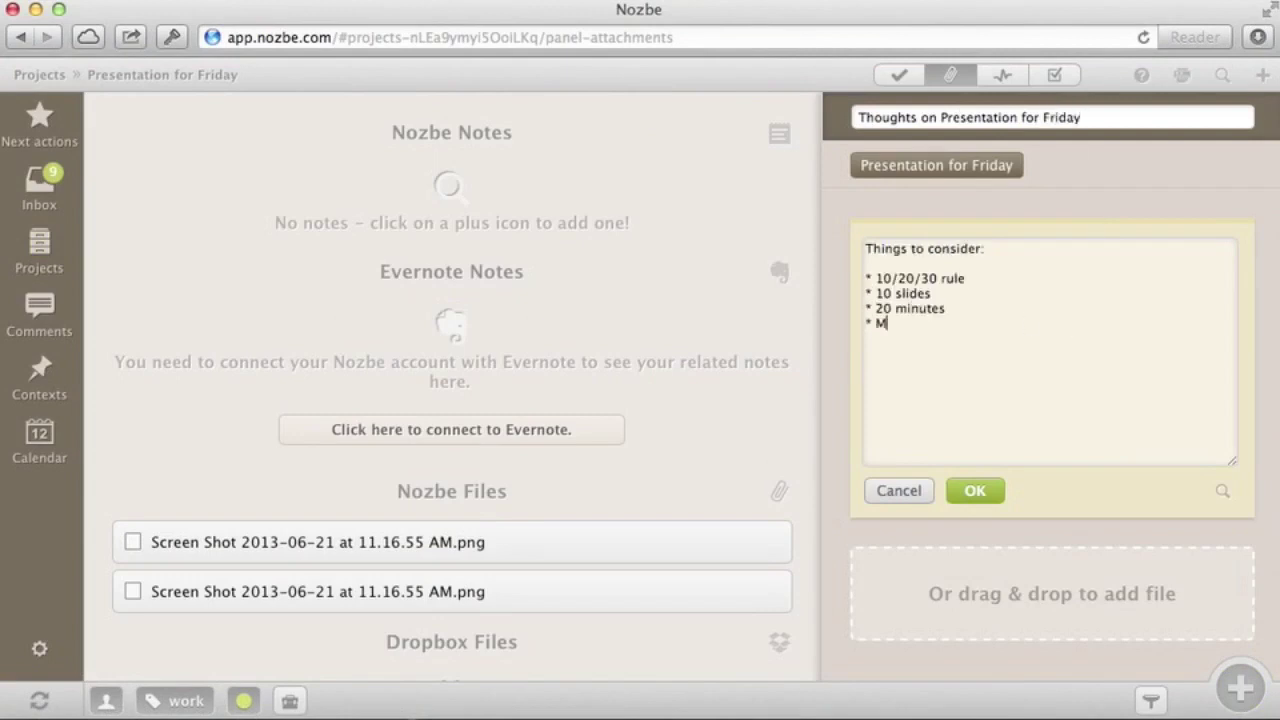
{"action": "left_click", "coordinate": [975, 493]}
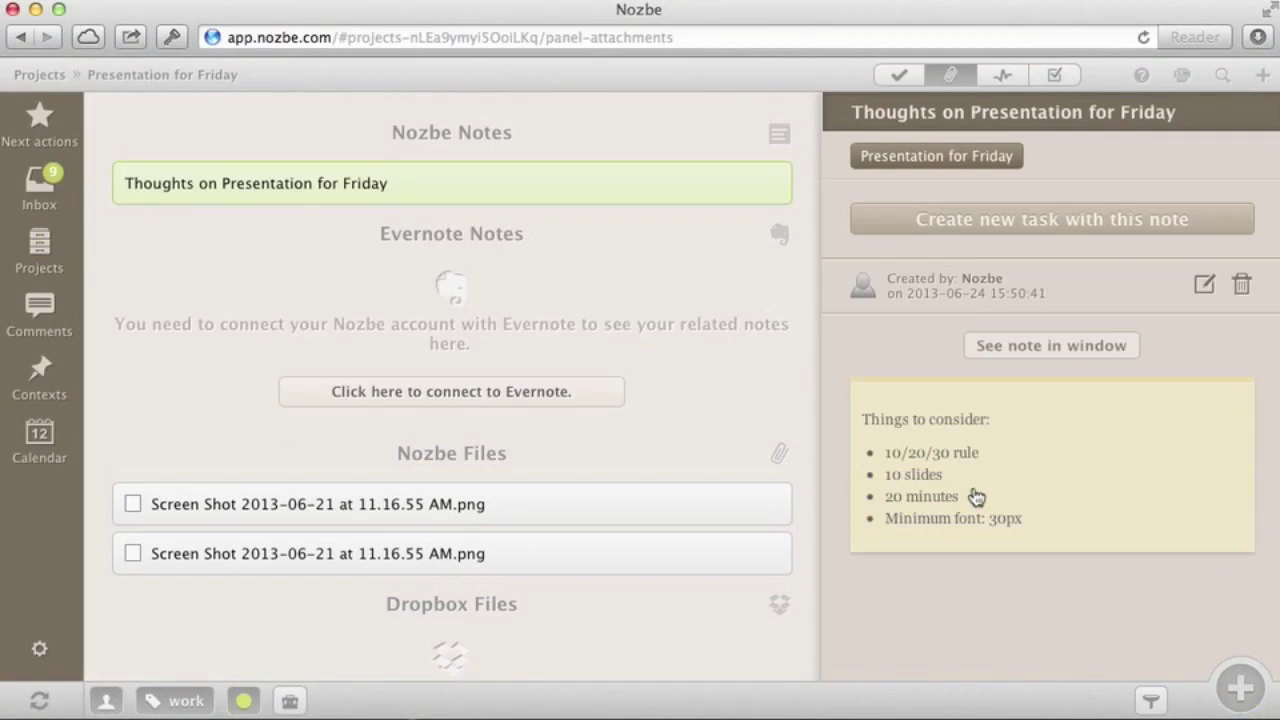
Authorise Nozbe in Evernote, review the Connected page, close it and return to the task list
{"action": "left_click", "coordinate": [507, 397]}
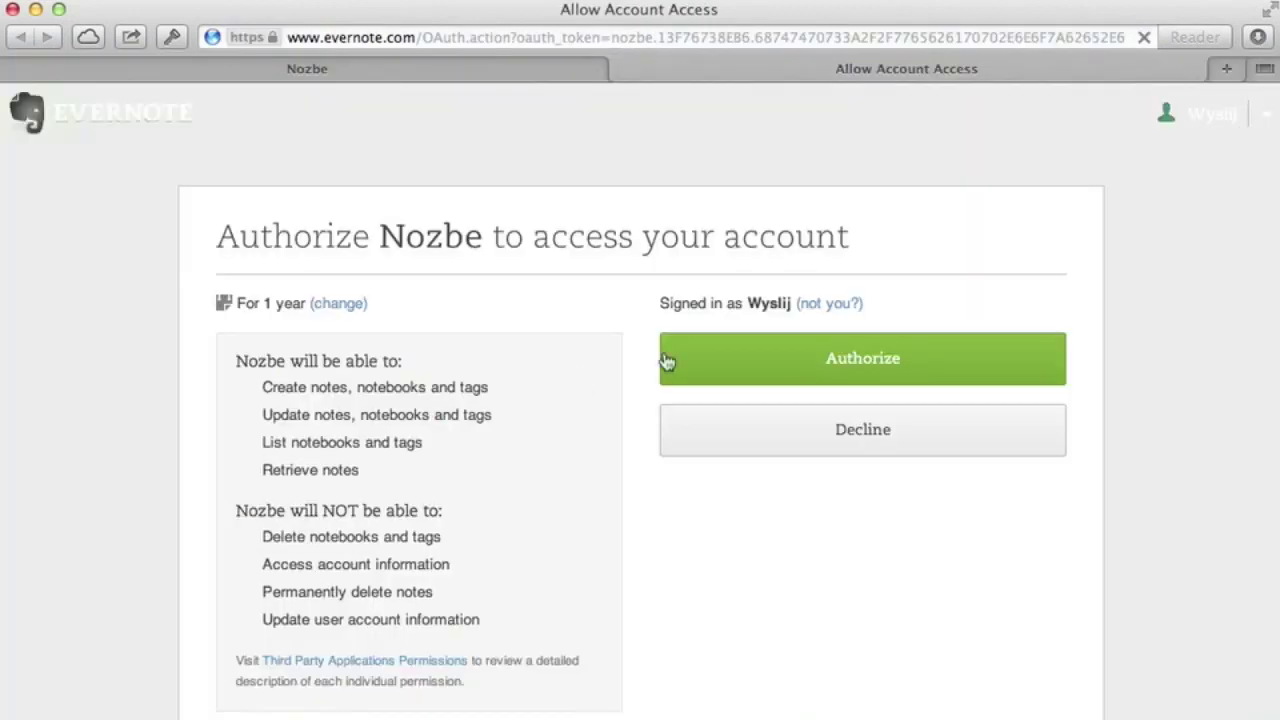
{"action": "left_click", "coordinate": [823, 360]}
{"action": "scroll", "coordinate": [823, 360], "scroll_direction": "down", "scroll_amount": 10}
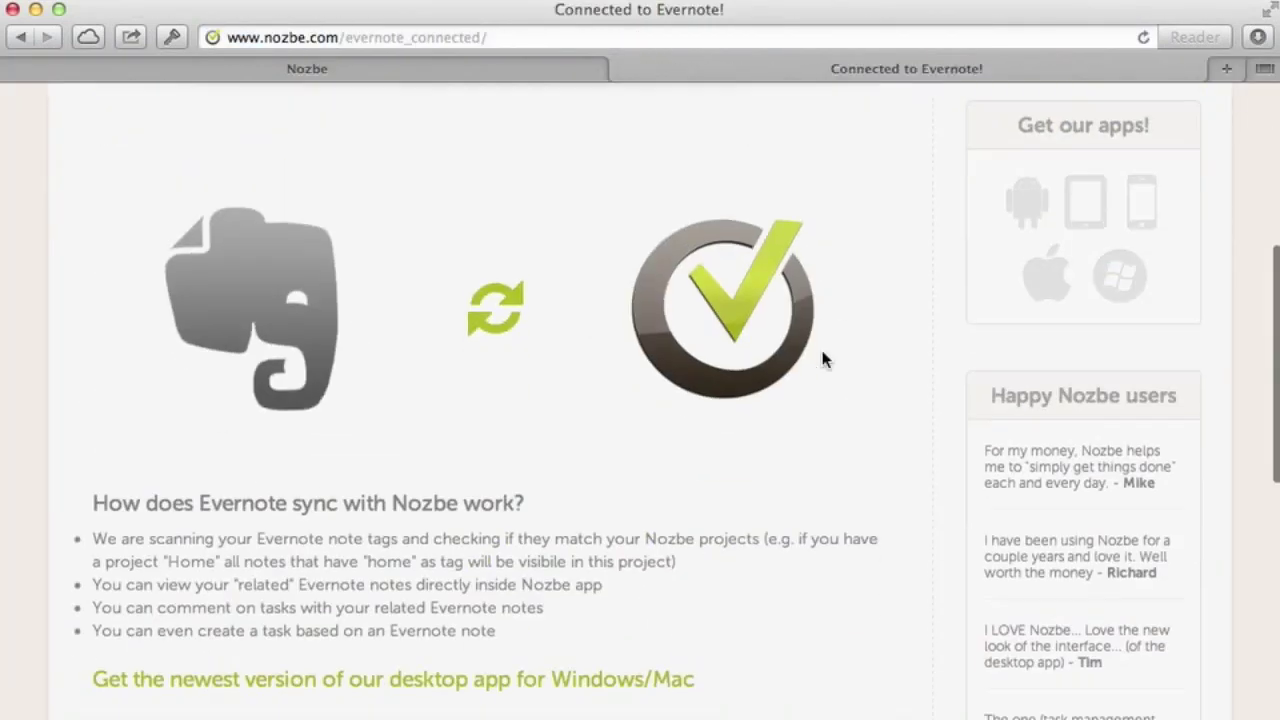
{"action": "scroll", "coordinate": [823, 357], "scroll_direction": "up", "scroll_amount": 10}
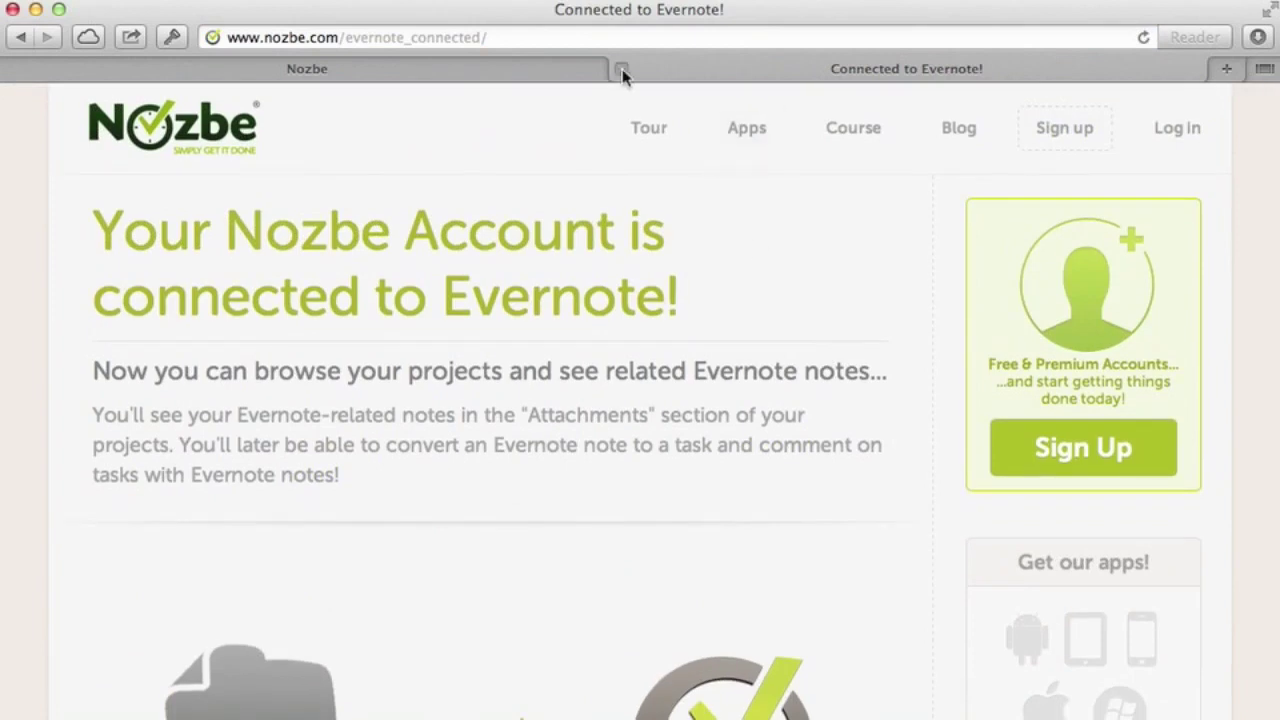
{"action": "left_click", "coordinate": [621, 69]}
{"action": "left_click", "coordinate": [902, 80]}
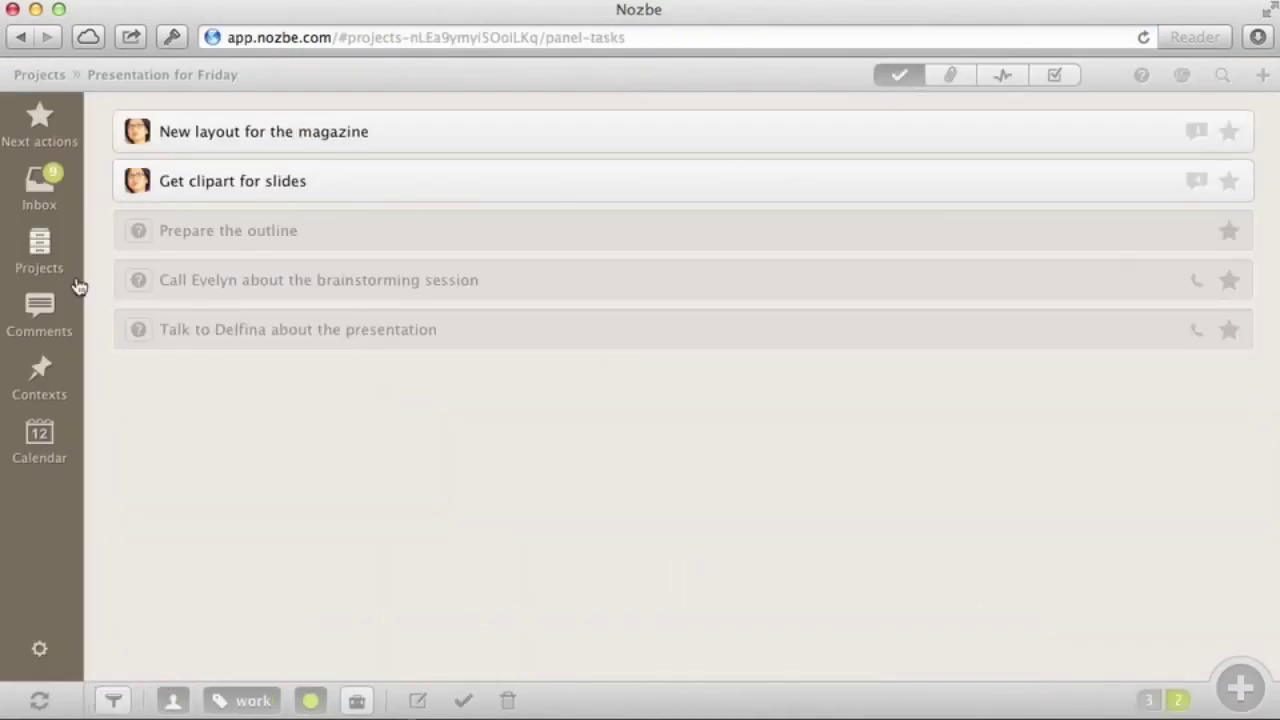
Open the Evernote note 'New way of doing things' from Business ideas' attachments
{"action": "left_click", "coordinate": [51, 260]}
{"action": "left_click", "coordinate": [243, 123]}
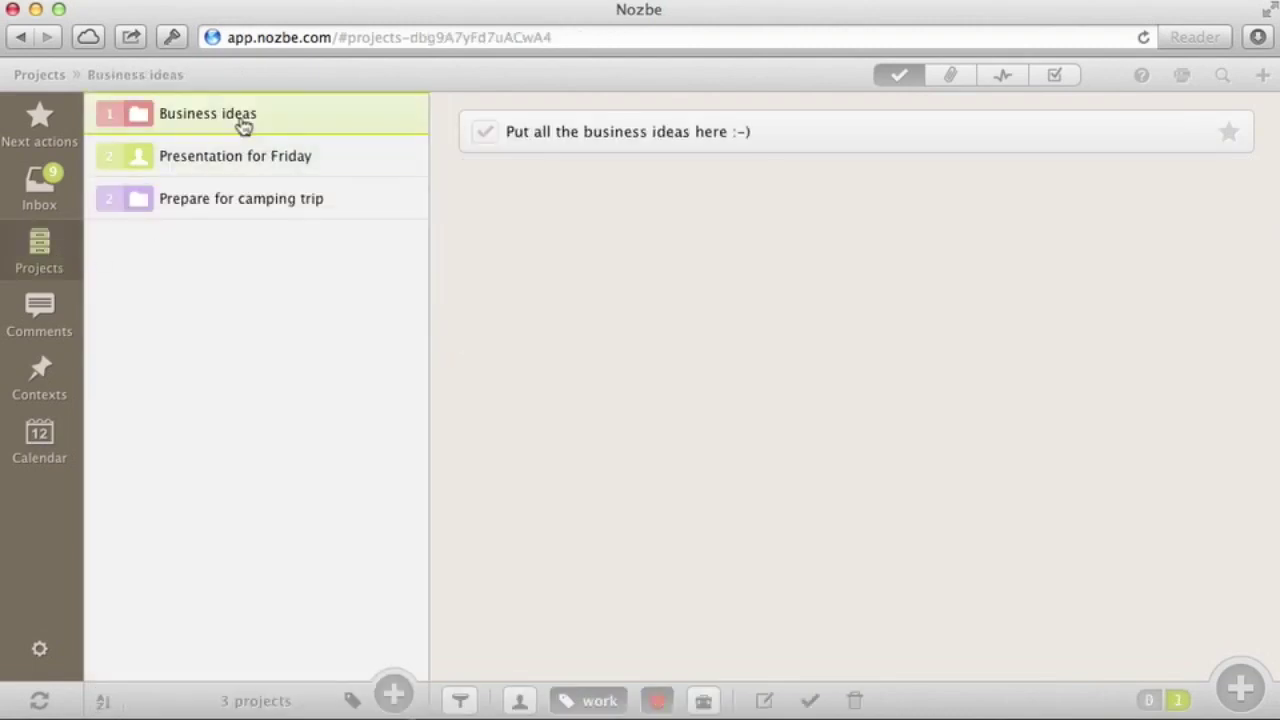
{"action": "left_click", "coordinate": [954, 80]}
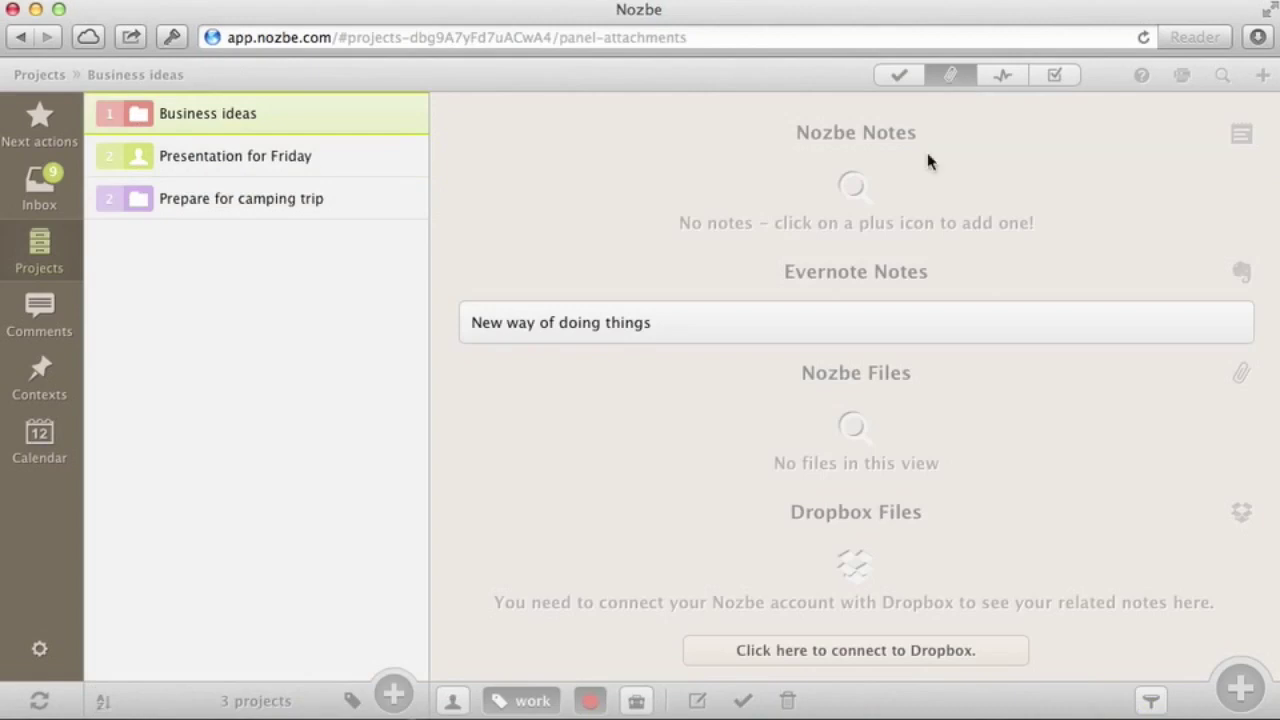
{"action": "left_click", "coordinate": [836, 330]}
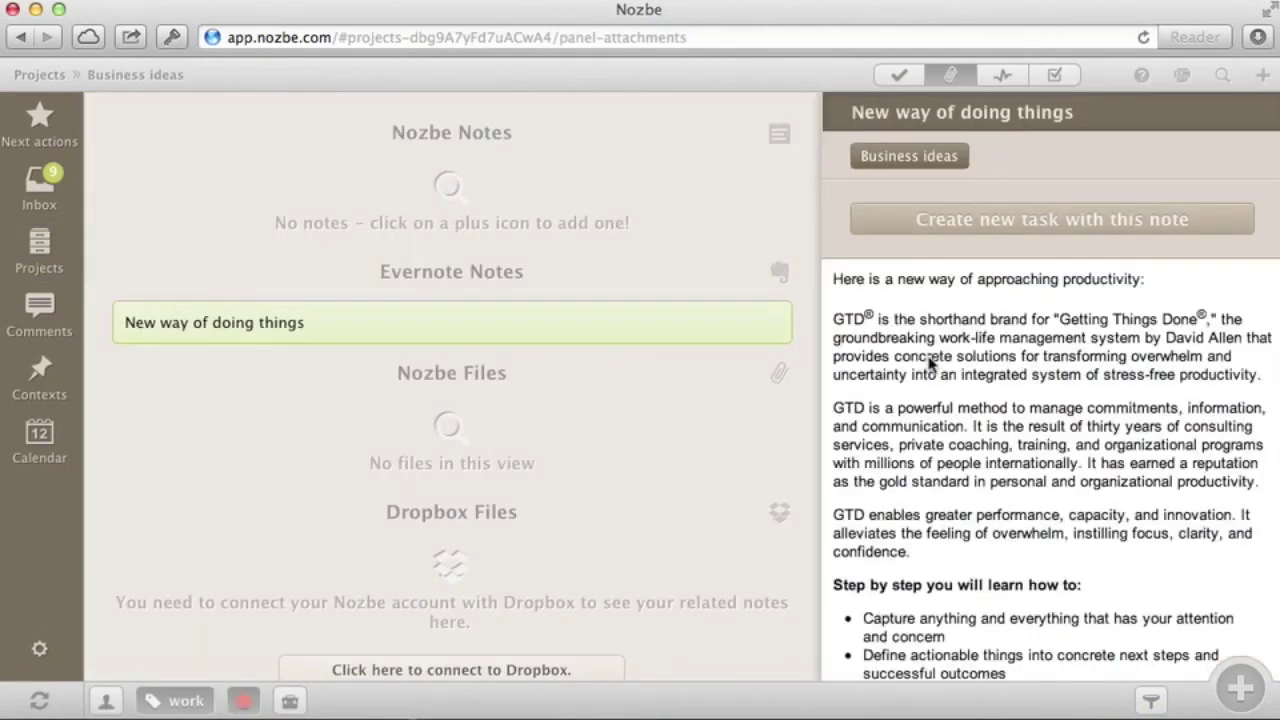
{"action": "scroll", "coordinate": [930, 362], "scroll_direction": "down", "scroll_amount": 5}
{"action": "scroll", "coordinate": [930, 365], "scroll_direction": "up", "scroll_amount": 5}
Check Presentation for Friday's attachments, then open the Prepare for camping trip project
{"action": "left_click", "coordinate": [40, 250]}
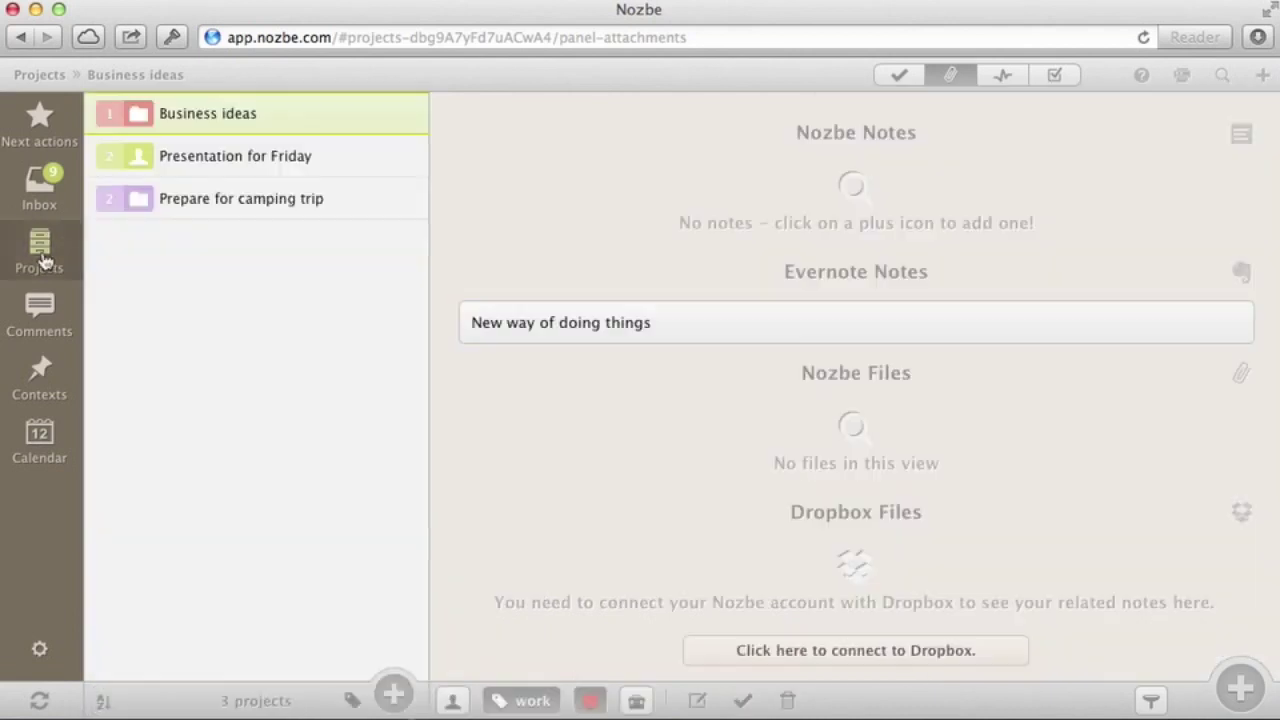
{"action": "left_click", "coordinate": [253, 165]}
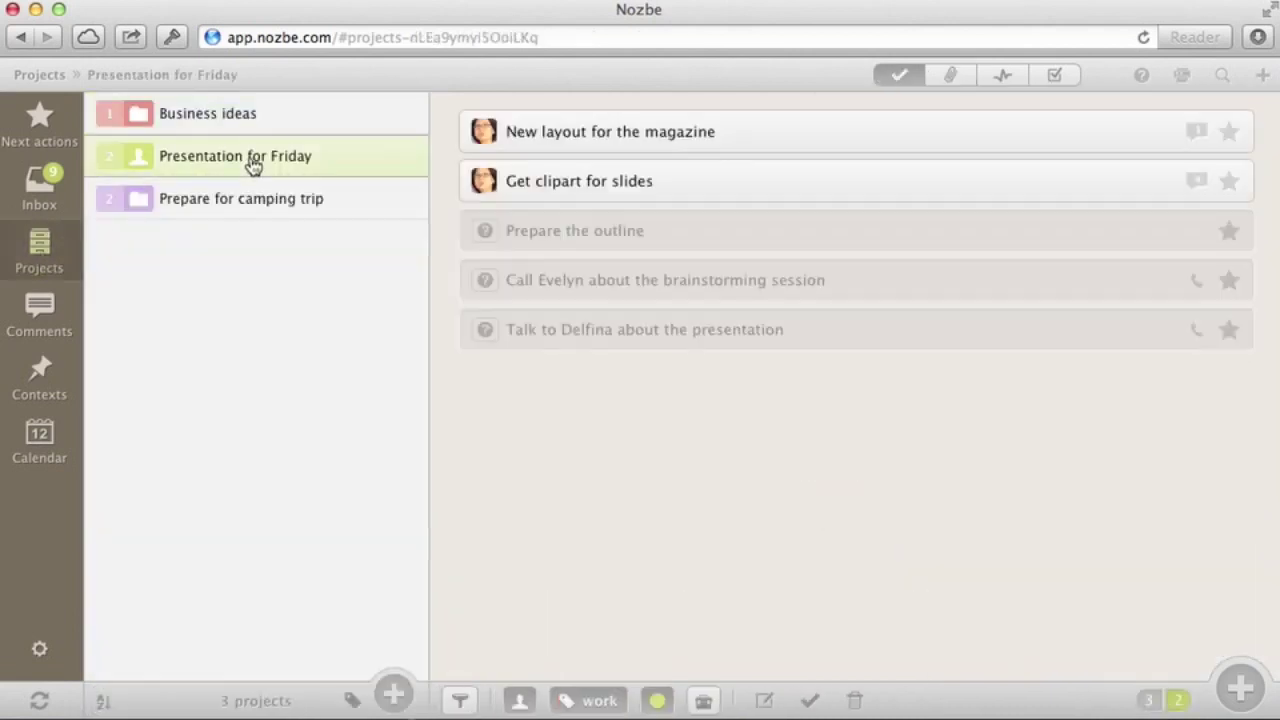
{"action": "left_click", "coordinate": [954, 80]}
{"action": "left_click", "coordinate": [283, 208]}
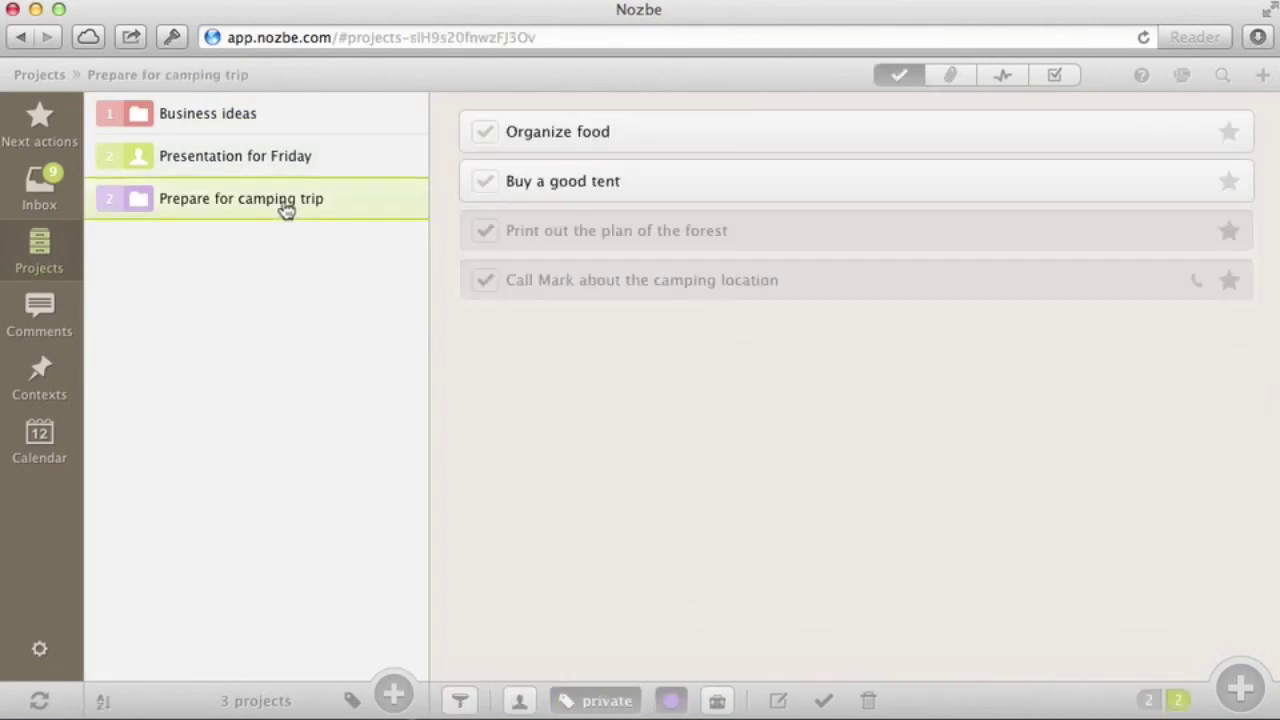
Open the camping plans note in Evernote Web and filter by the business ideas and prepare for camping trip tags
{"action": "left_click", "coordinate": [954, 80]}
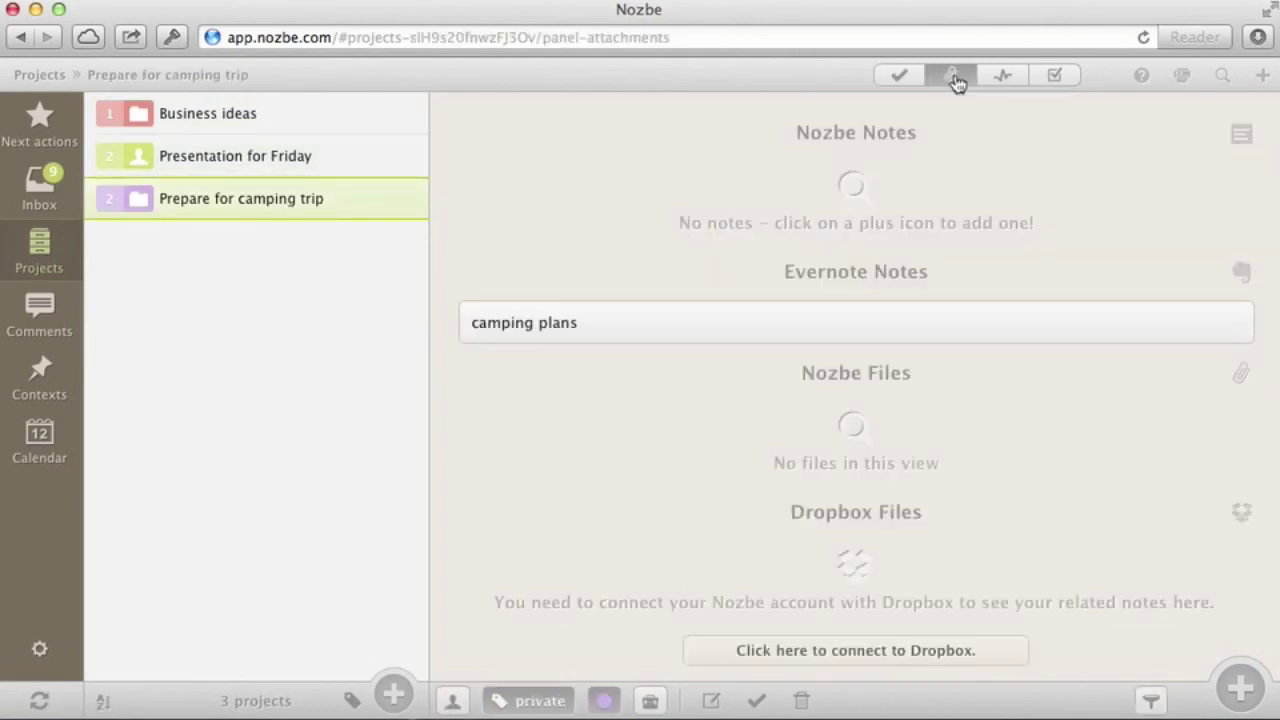
{"action": "left_click", "coordinate": [810, 330]}
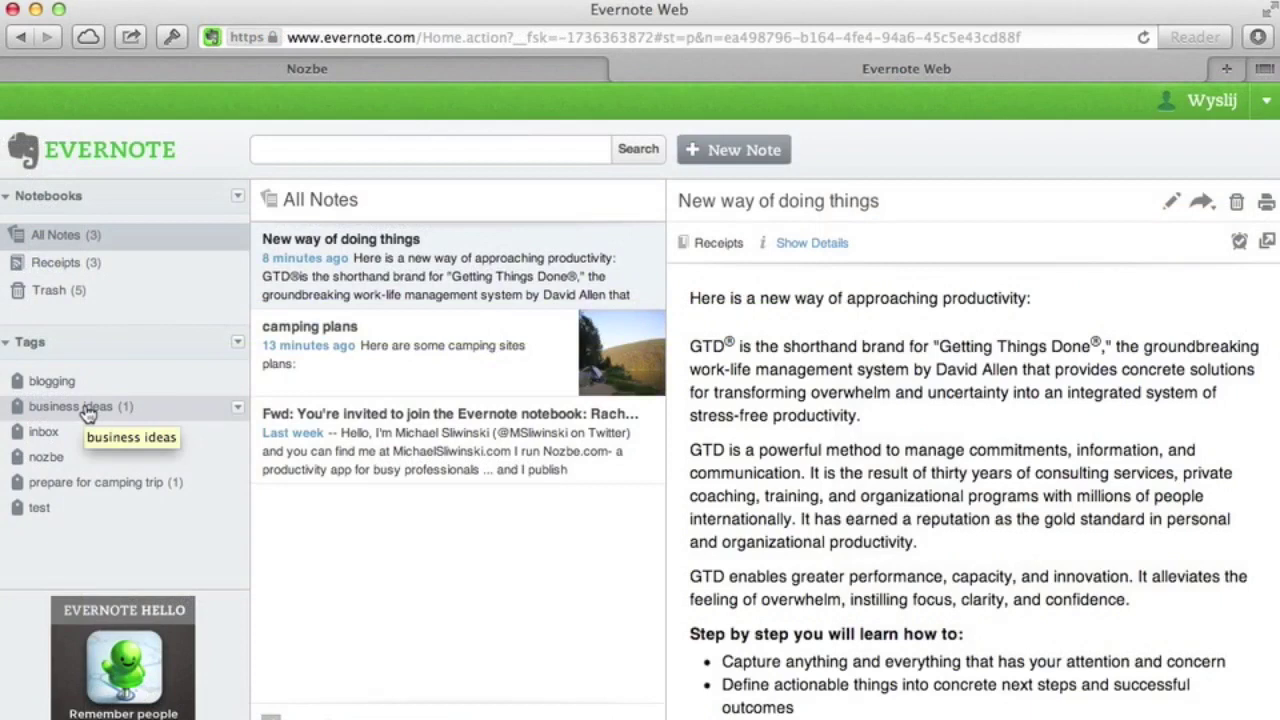
{"action": "left_click", "coordinate": [88, 414]}
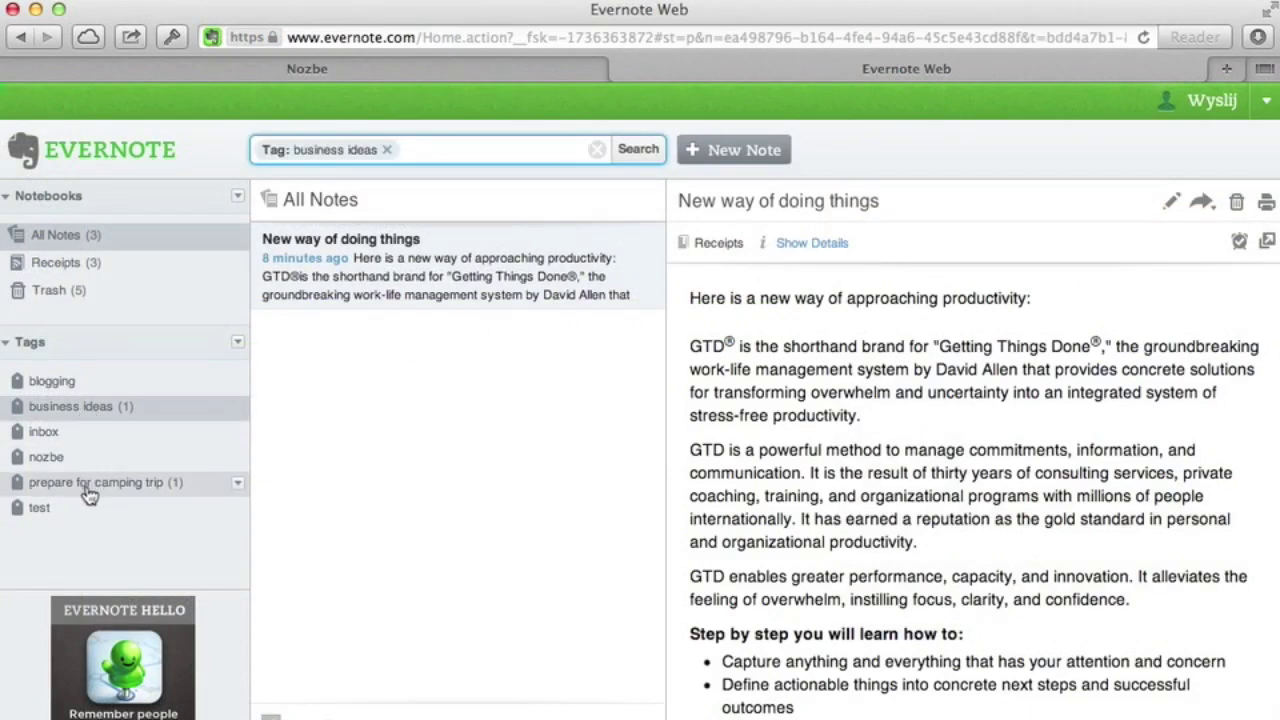
{"action": "left_click", "coordinate": [90, 484]}
Attach the Evernote note 'camping plans' as a comment on Buy a good tent
{"action": "left_click", "coordinate": [300, 66]}
{"action": "left_click", "coordinate": [267, 228]}
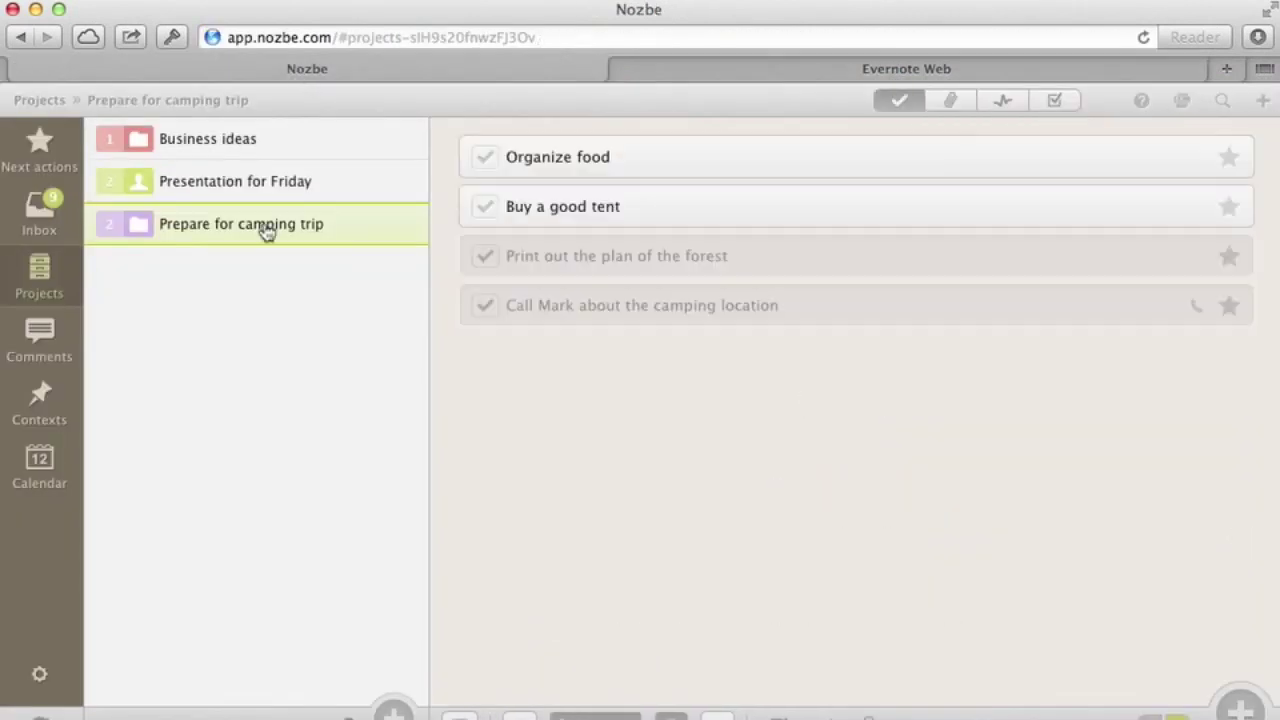
{"action": "left_click", "coordinate": [667, 215]}
{"action": "left_click", "coordinate": [1012, 358]}
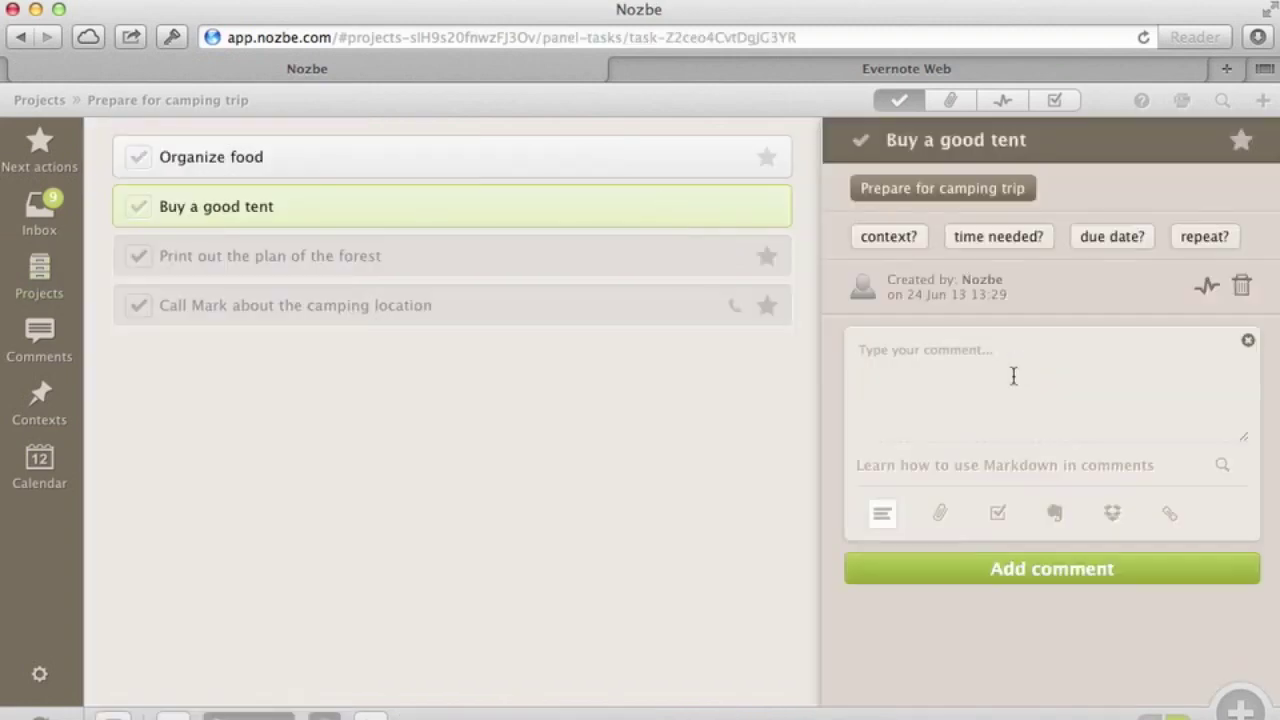
{"action": "left_click", "coordinate": [1058, 515]}
{"action": "type", "text": "cam"}
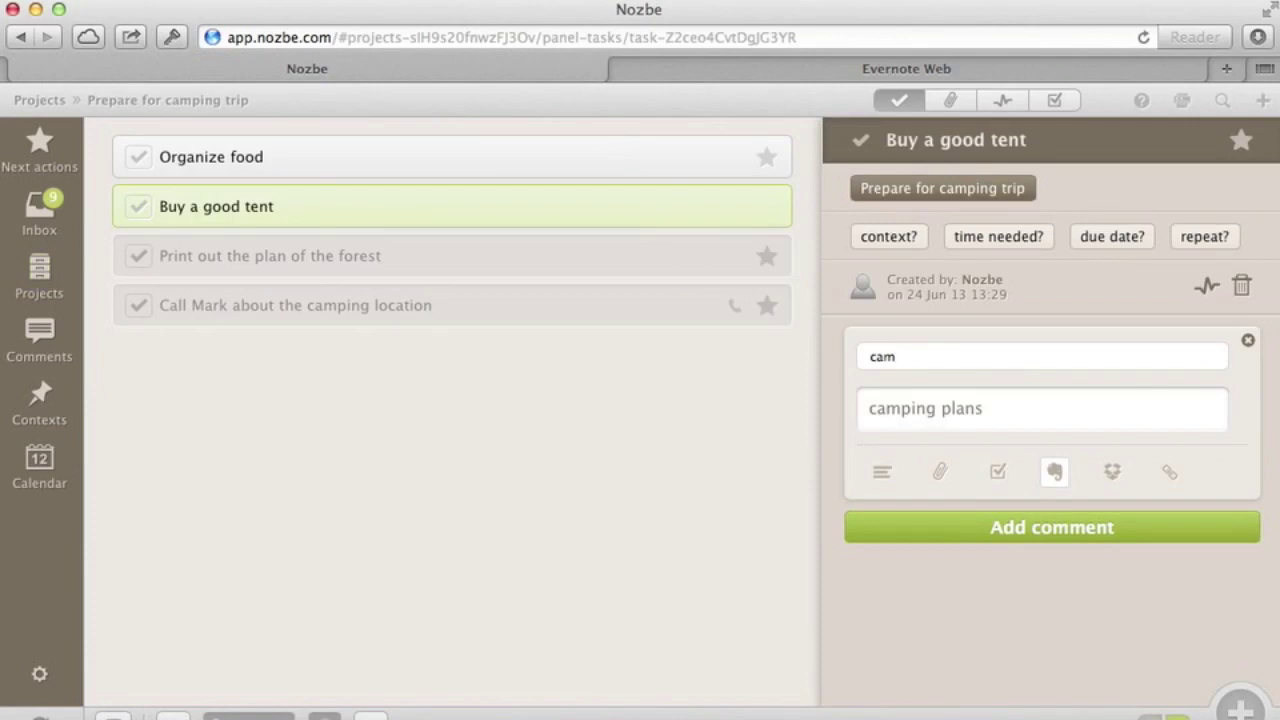
{"action": "left_click", "coordinate": [975, 420]}
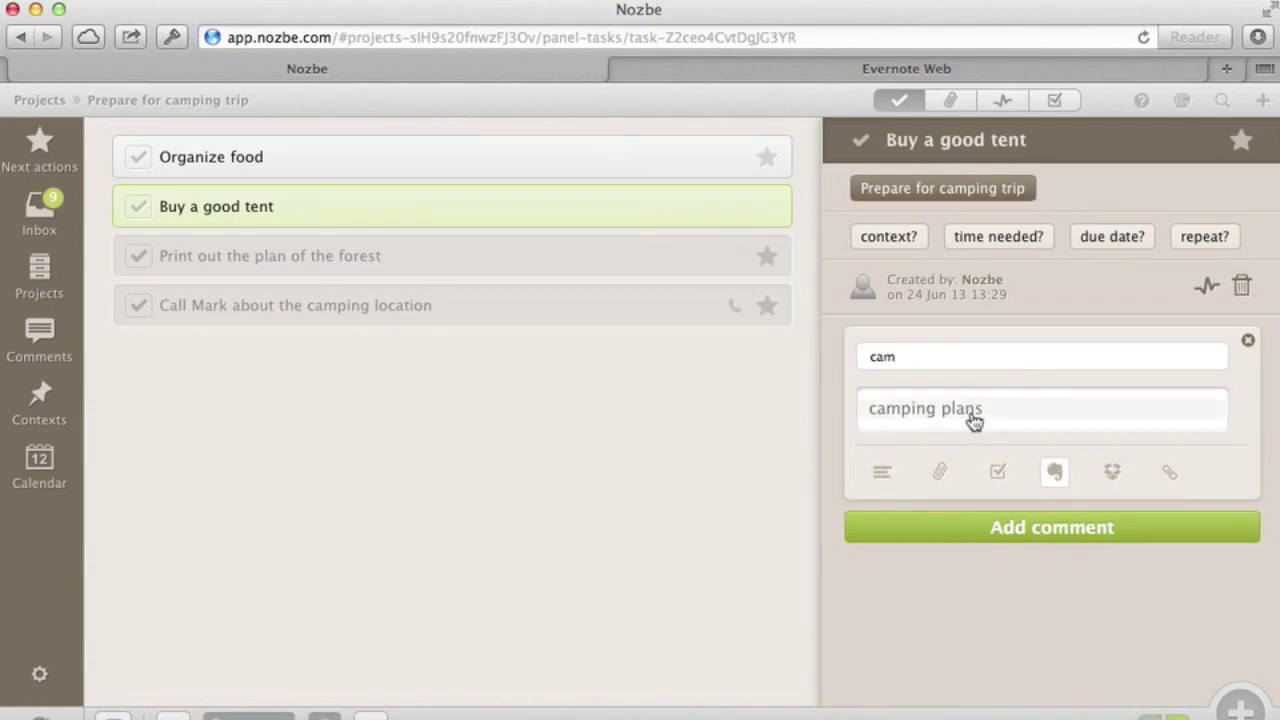
{"action": "left_click", "coordinate": [1037, 532]}
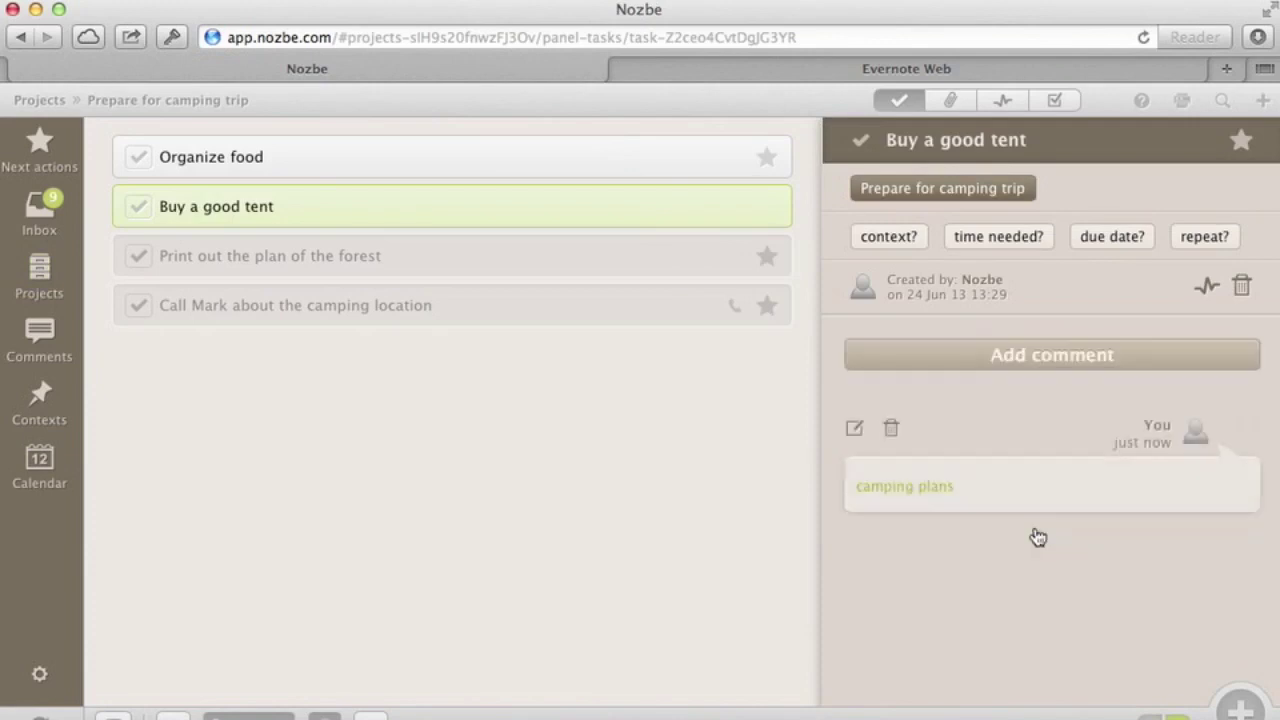
{"action": "left_click", "coordinate": [915, 488]}
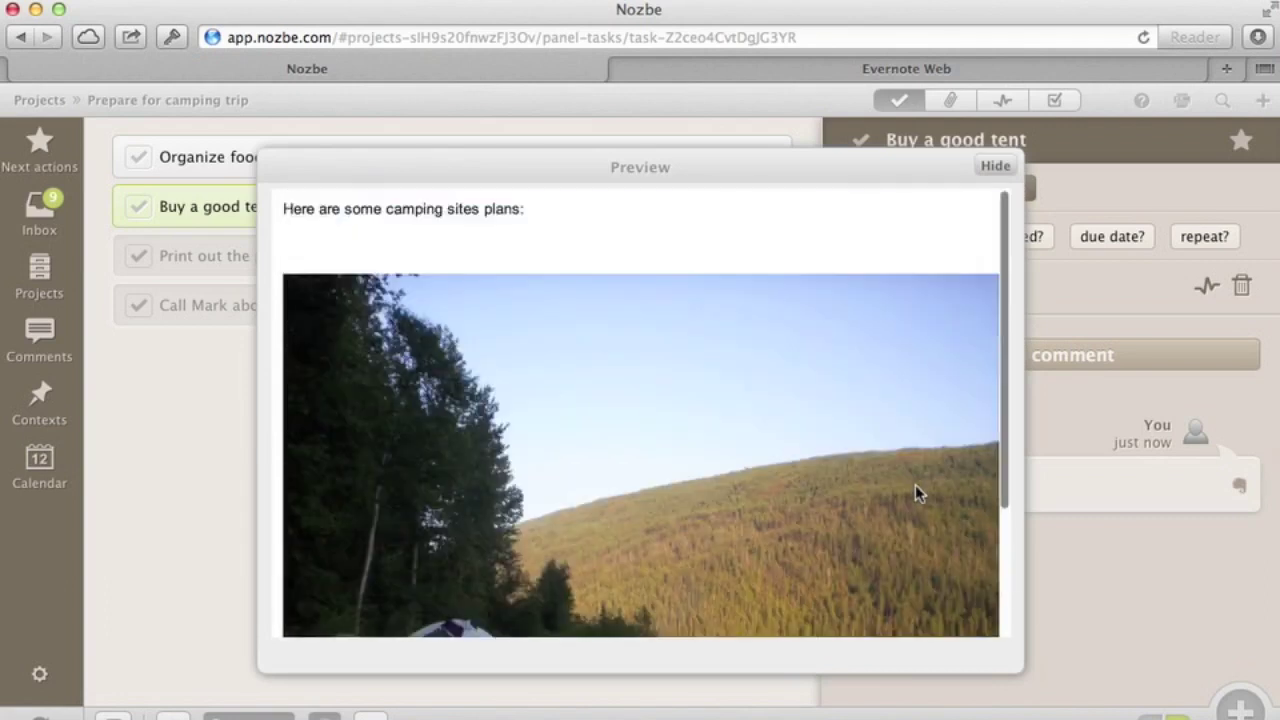
{"action": "left_click", "coordinate": [996, 167]}
Comment 'We need to get a tent like one of these:' and mark Buy a good tent done
{"action": "left_click", "coordinate": [1010, 356]}
{"action": "type", "text": "We ne"}
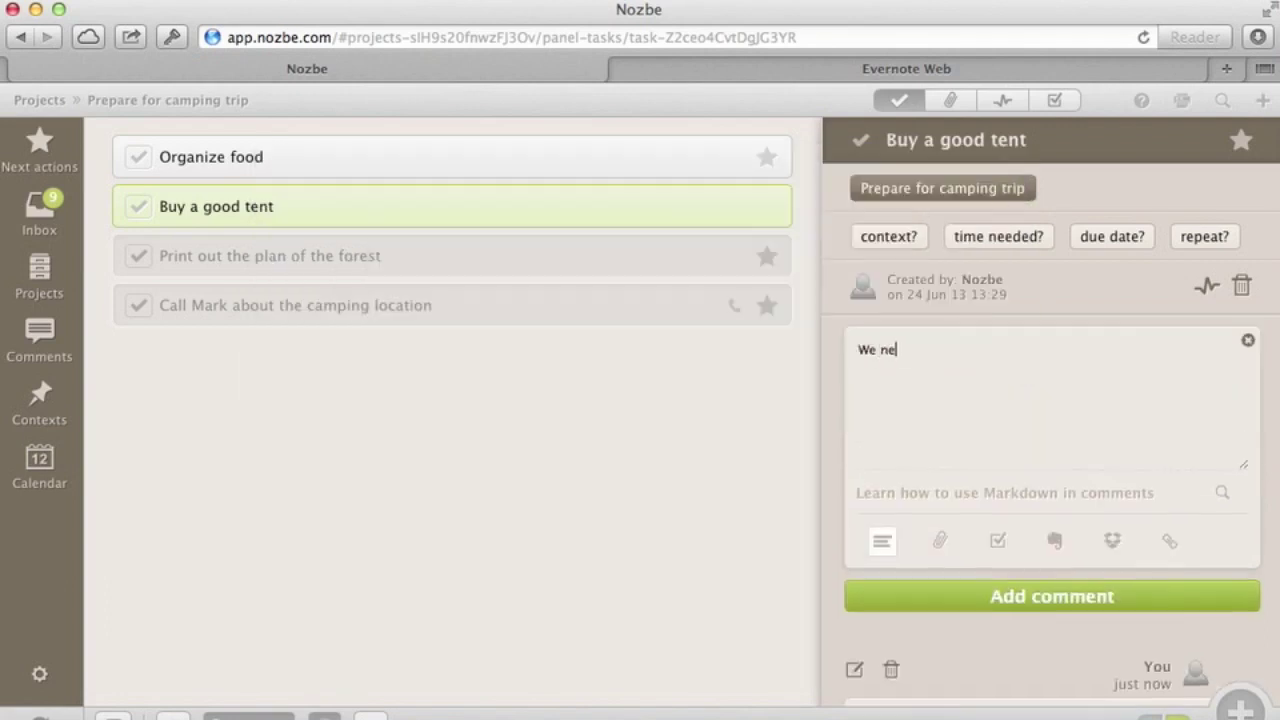
{"action": "type", "text": "ed to get a tent like one of these:"}
{"action": "left_click", "coordinate": [994, 596]}
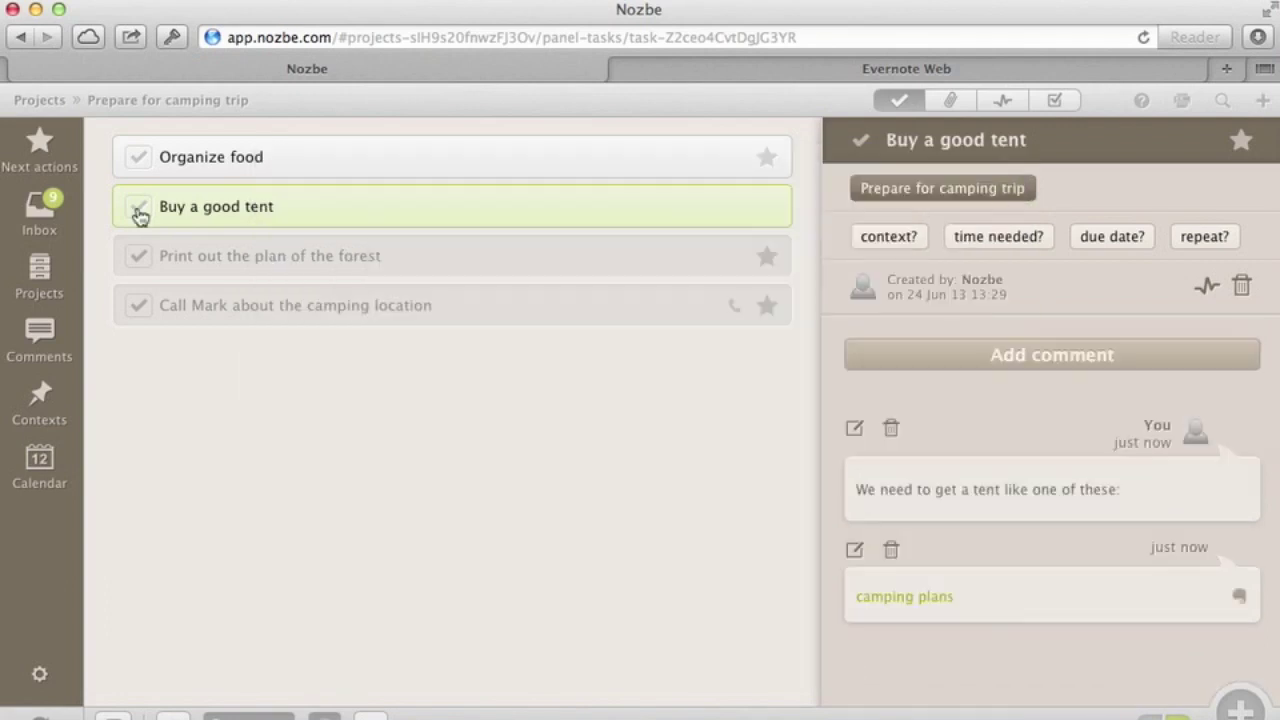
{"action": "left_click", "coordinate": [139, 210]}
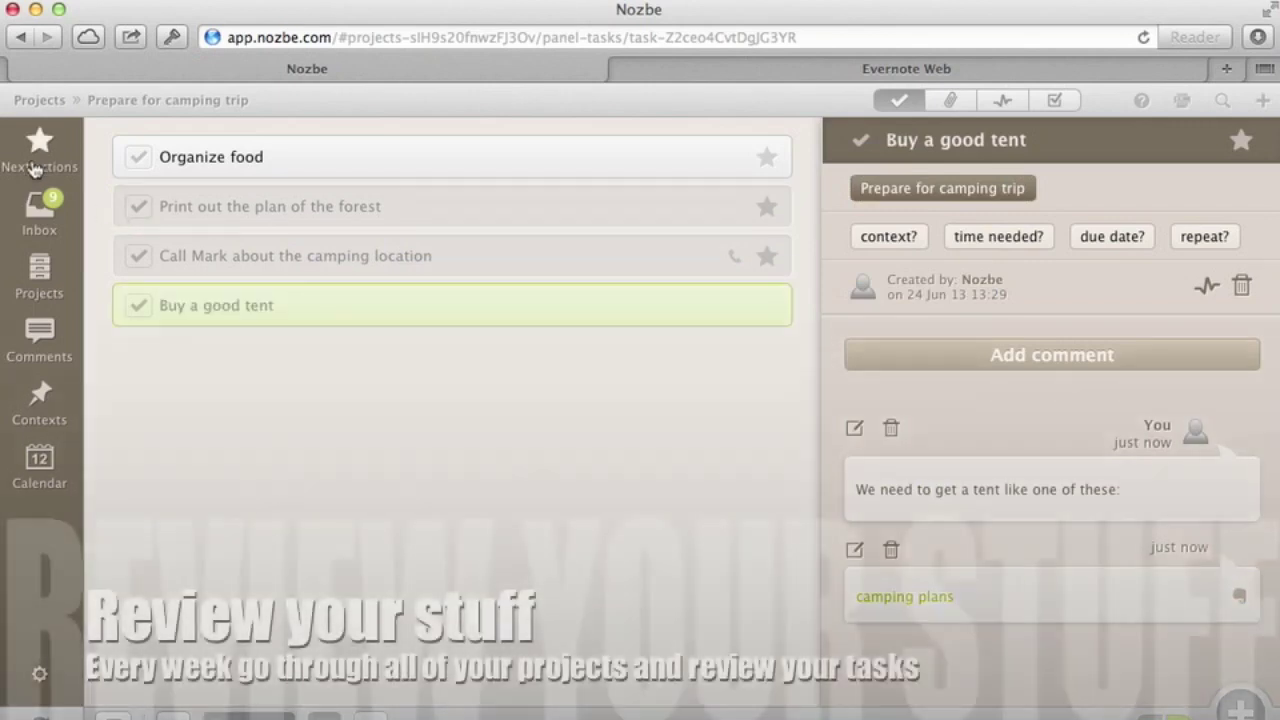
Star the Business ideas task as a next action
{"action": "left_click", "coordinate": [35, 165]}
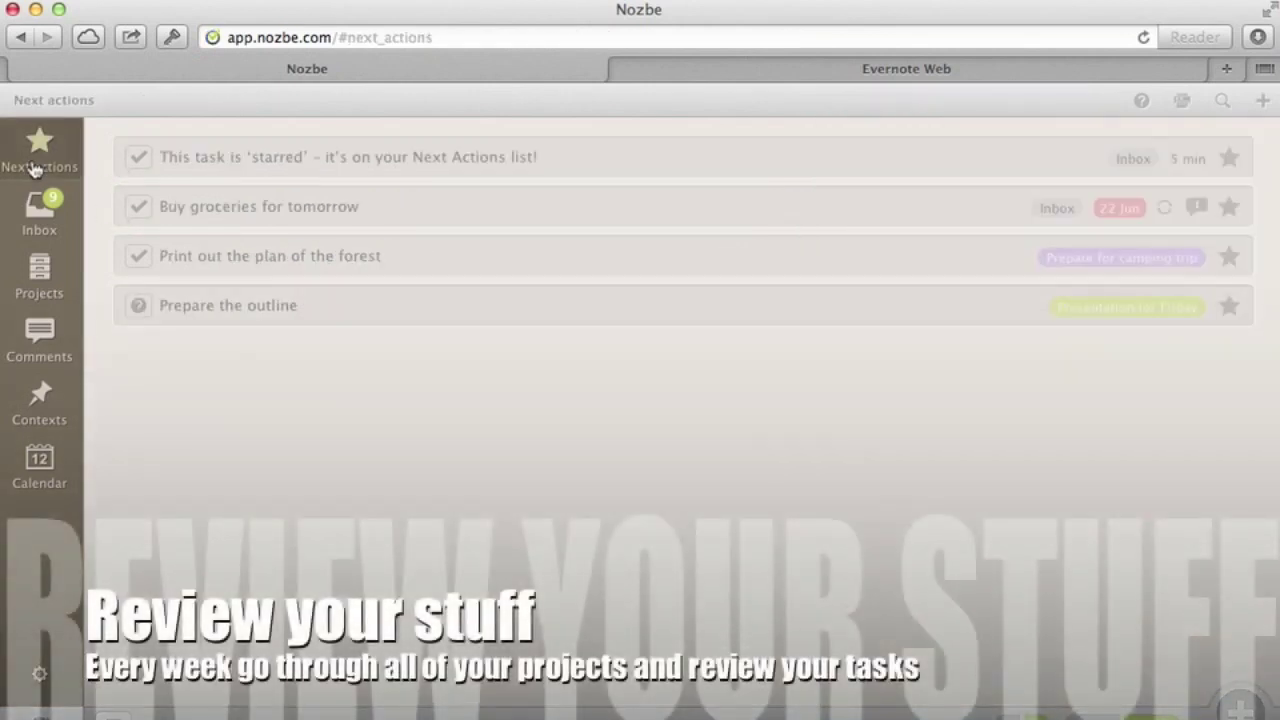
{"action": "left_click", "coordinate": [36, 298]}
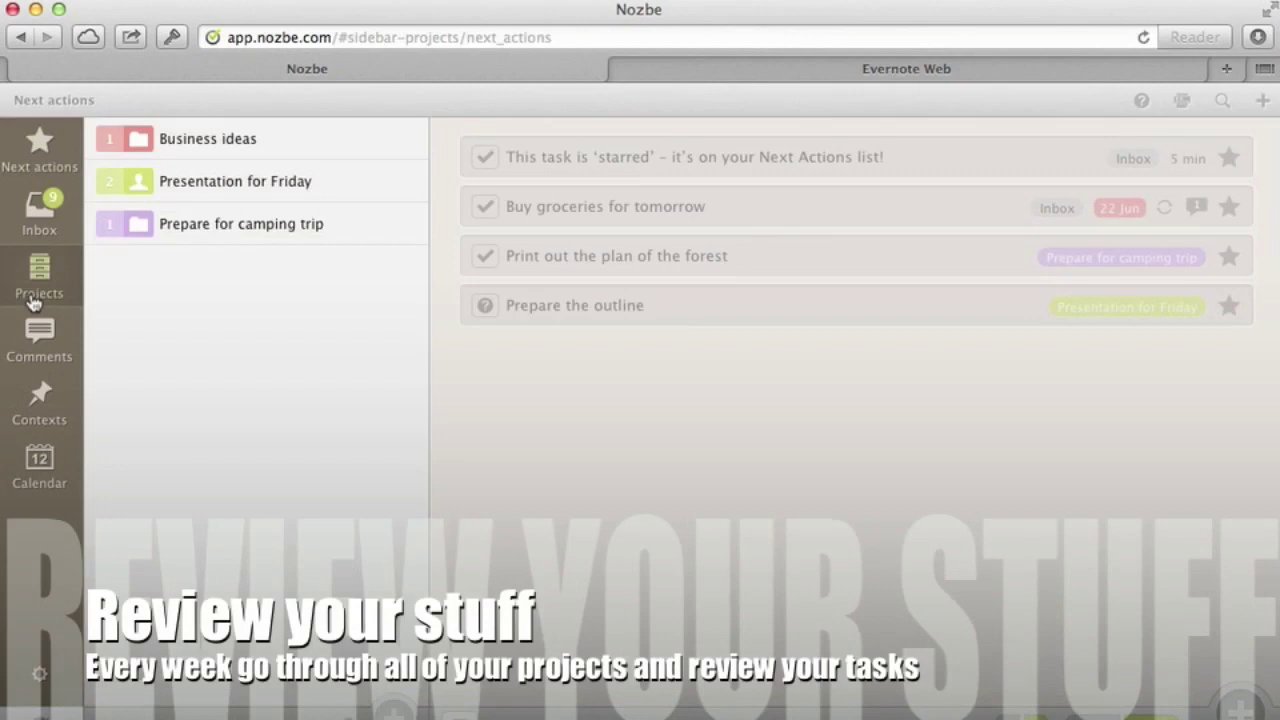
{"action": "left_click", "coordinate": [245, 138]}
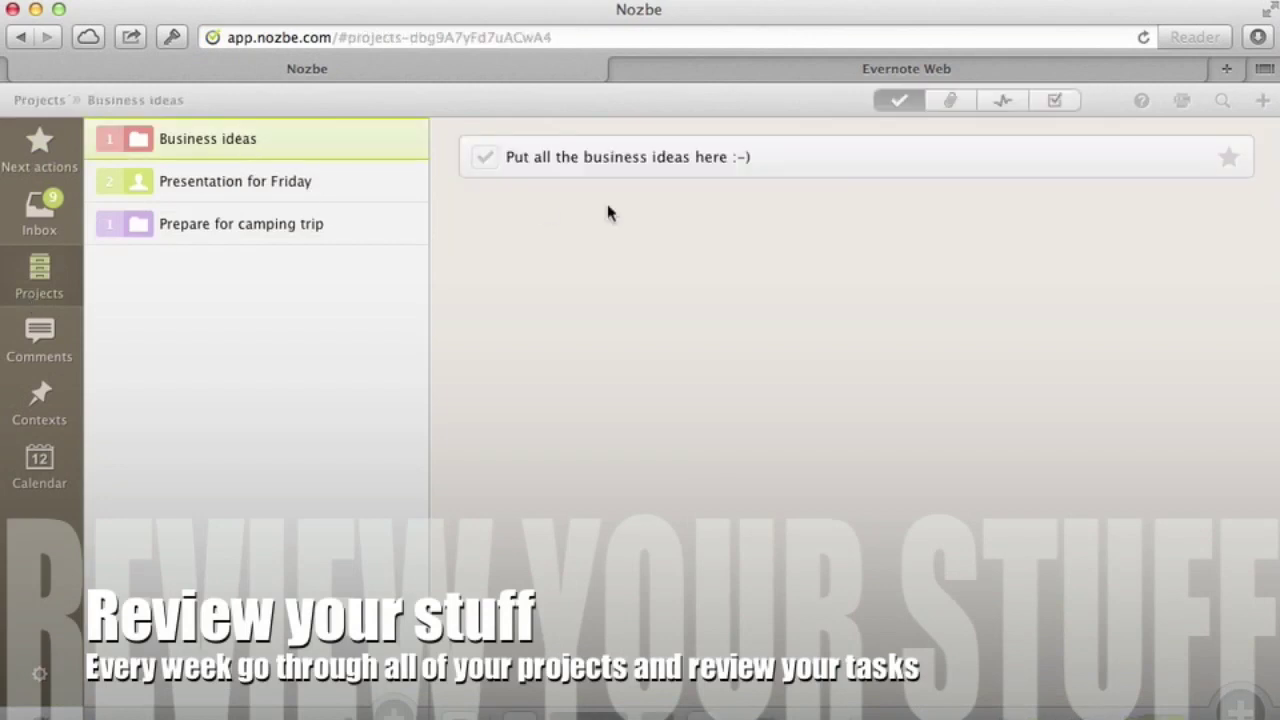
{"action": "left_click", "coordinate": [1229, 160]}
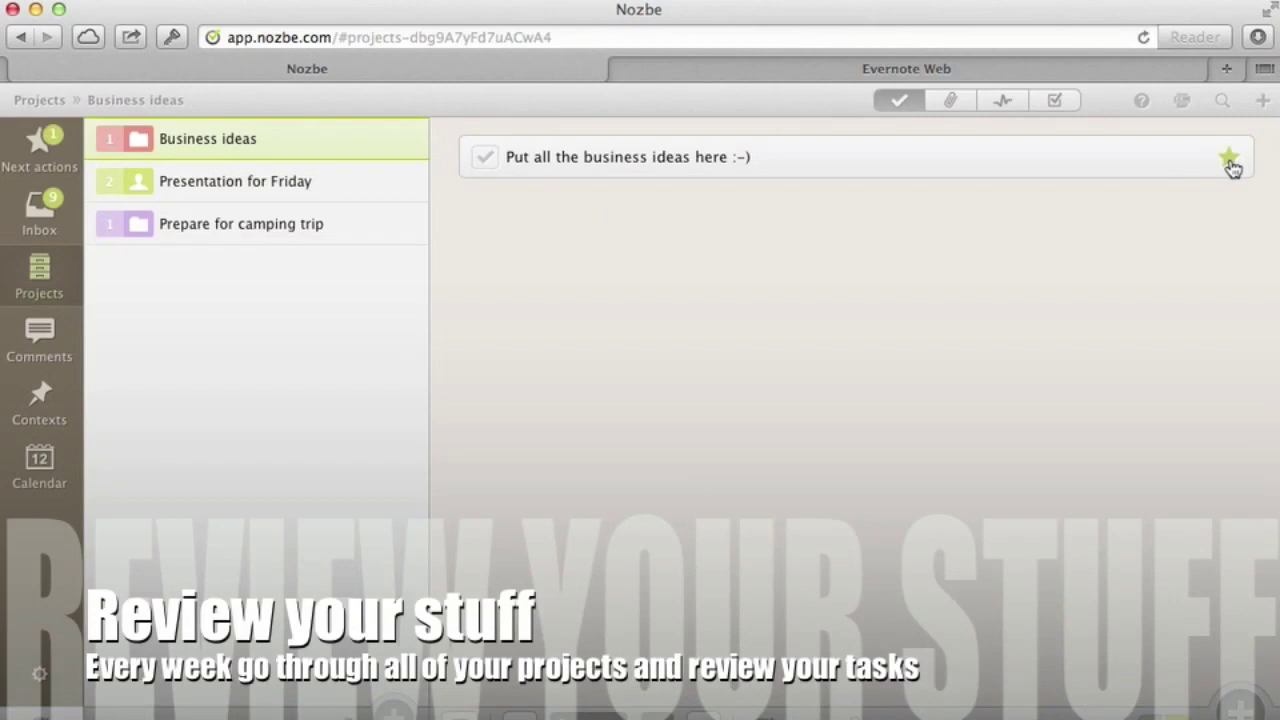
Comment 'How is this going?' on New layout for the magazine in Presentation for Friday
{"action": "left_click", "coordinate": [314, 184]}
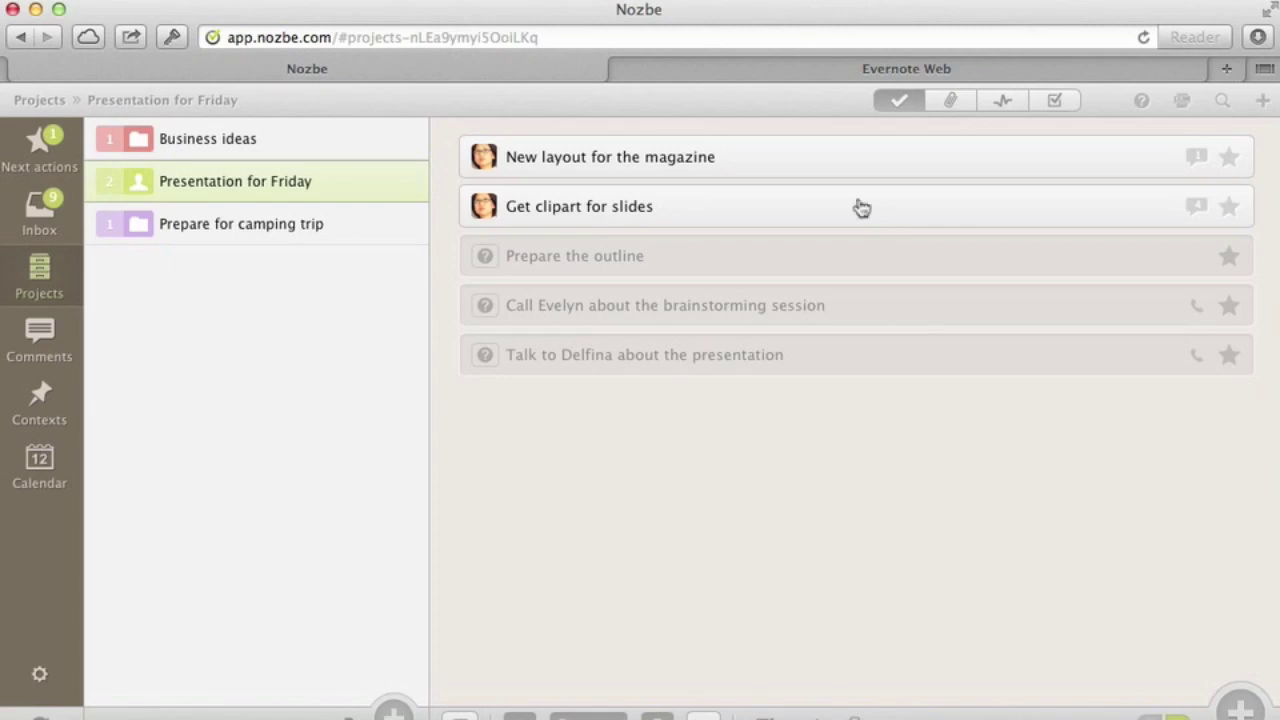
{"action": "left_click", "coordinate": [860, 163]}
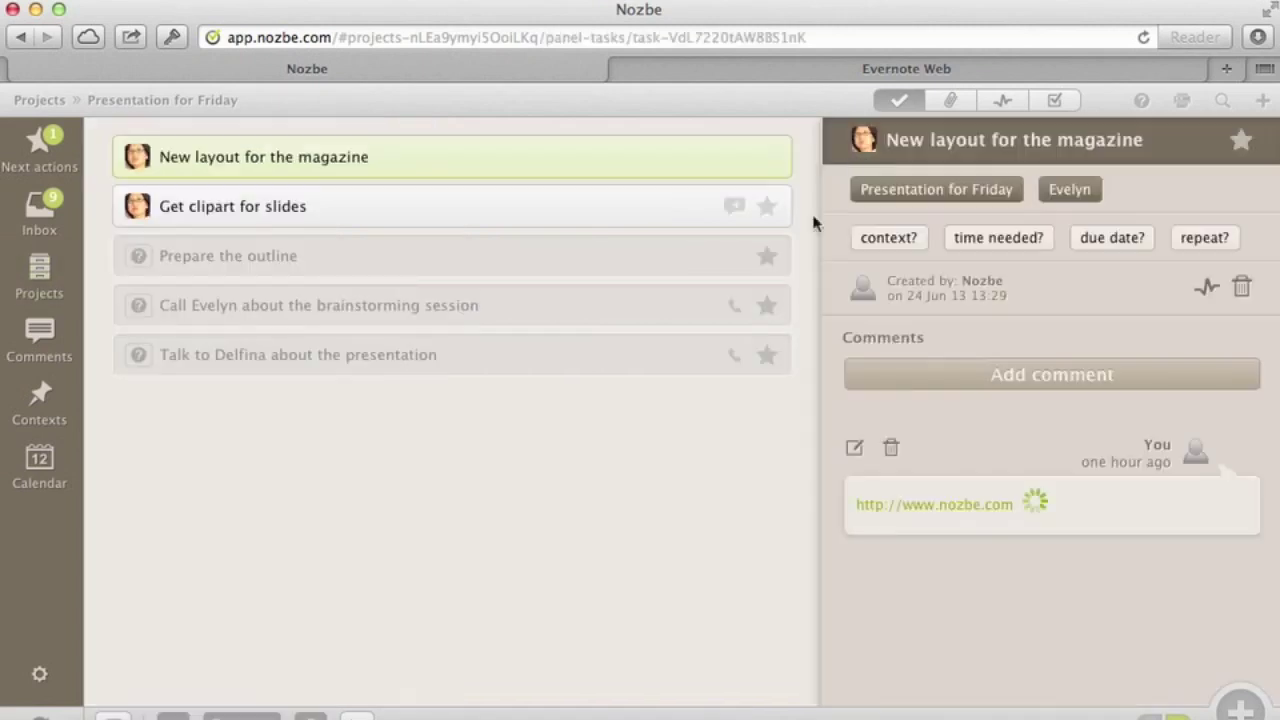
{"action": "left_click", "coordinate": [1026, 388]}
{"action": "type", "text": "How is this going?"}
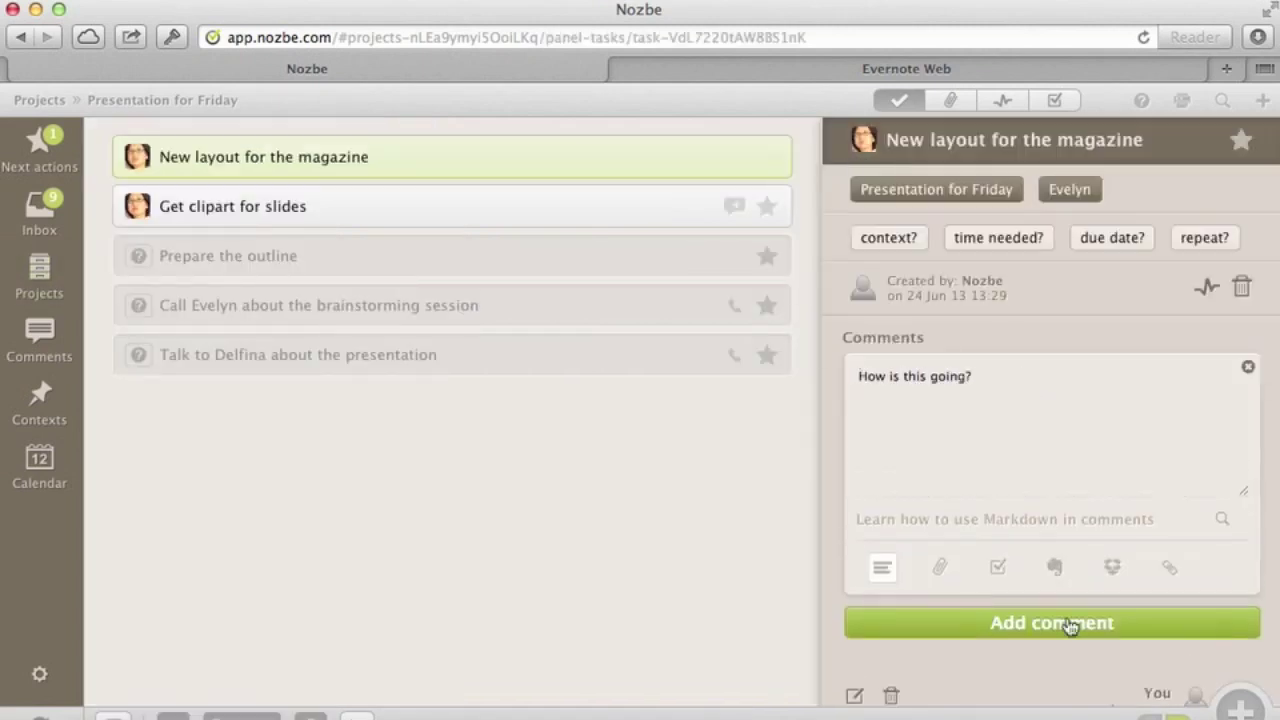
{"action": "left_click", "coordinate": [1071, 622]}
Star Organize food in Prepare for camping trip and review the Next actions list
{"action": "left_click", "coordinate": [40, 270]}
{"action": "left_click", "coordinate": [224, 223]}
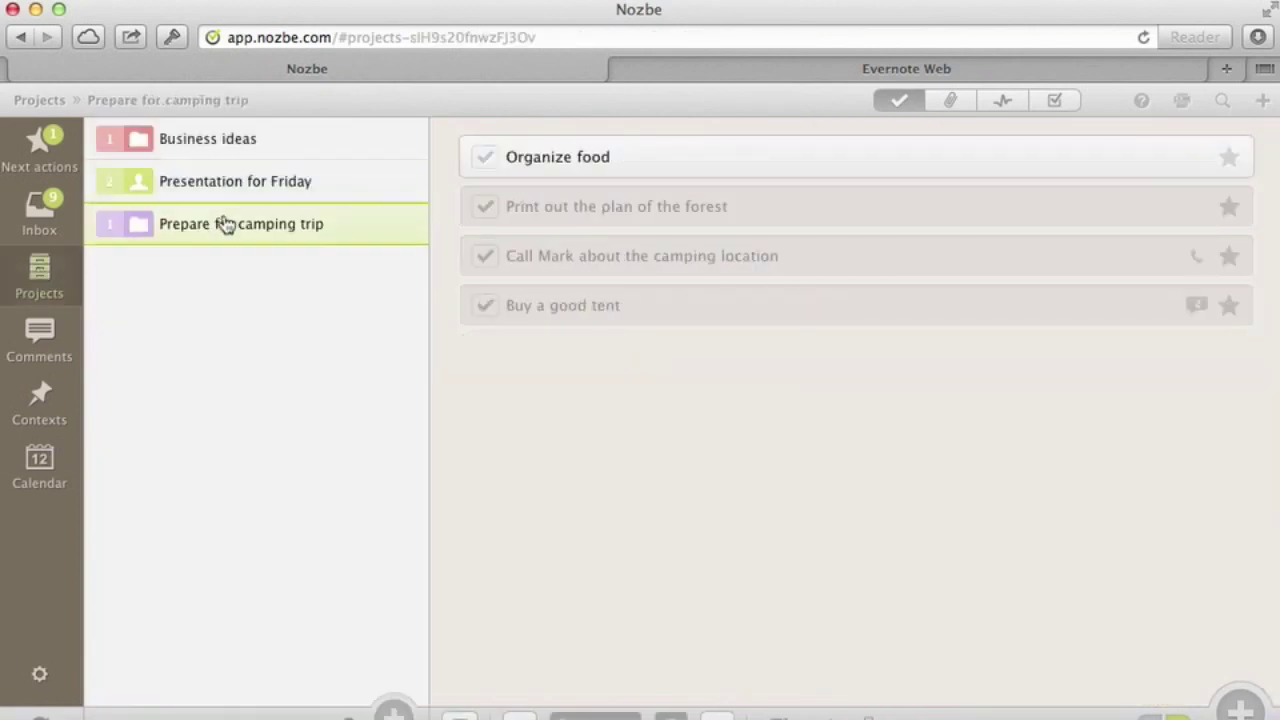
{"action": "left_click", "coordinate": [1229, 157]}
{"action": "left_click", "coordinate": [40, 148]}
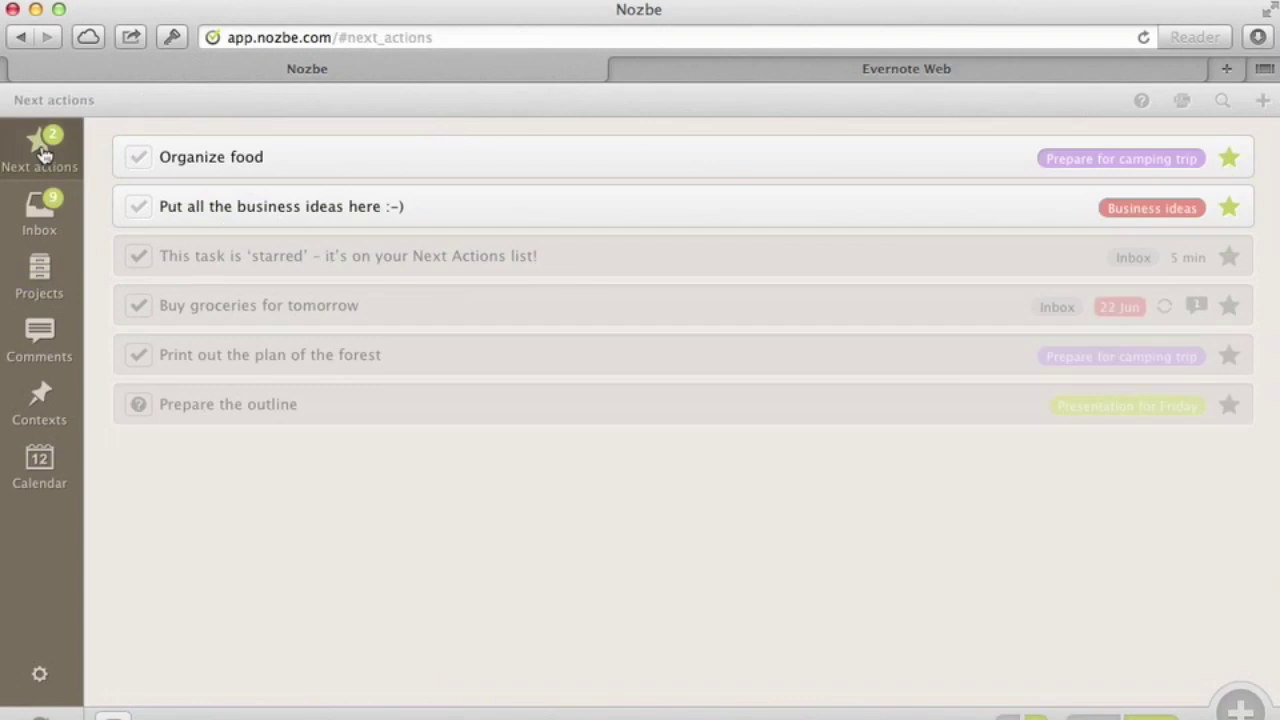
Review the activity history of the Presentation for Friday project
{"action": "left_click", "coordinate": [46, 286]}
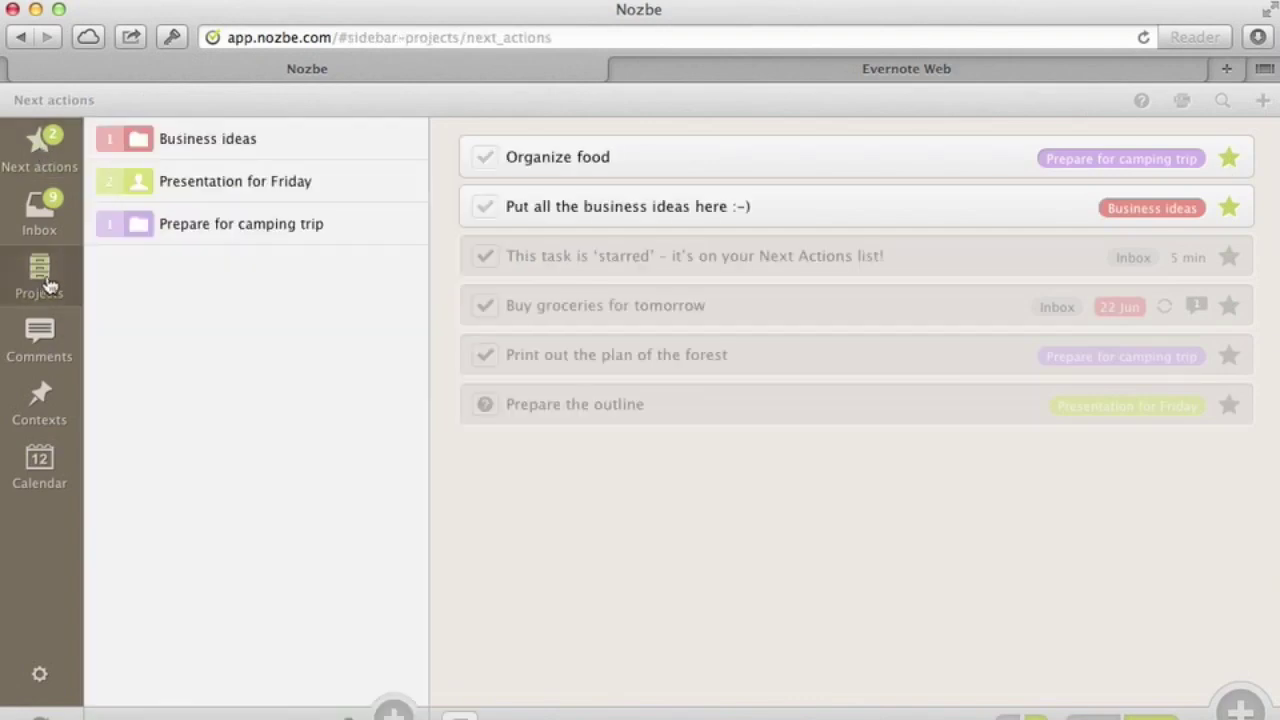
{"action": "left_click", "coordinate": [276, 190]}
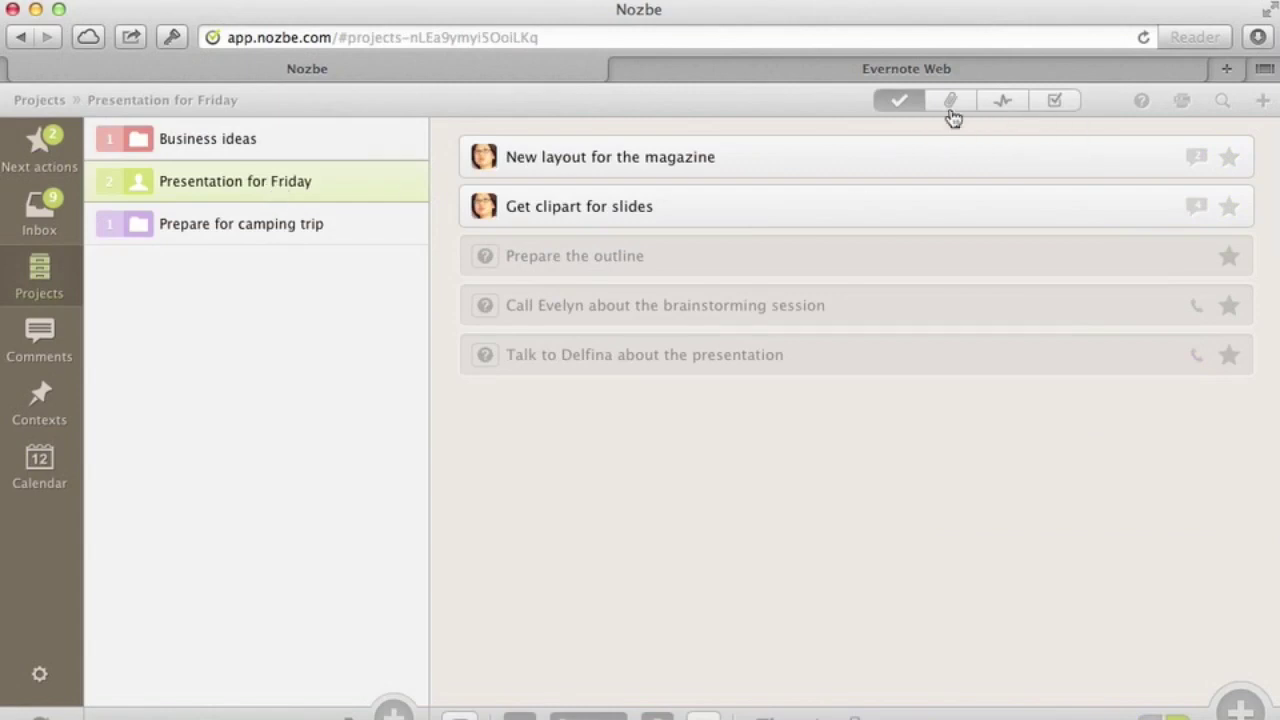
{"action": "left_click", "coordinate": [1003, 106]}
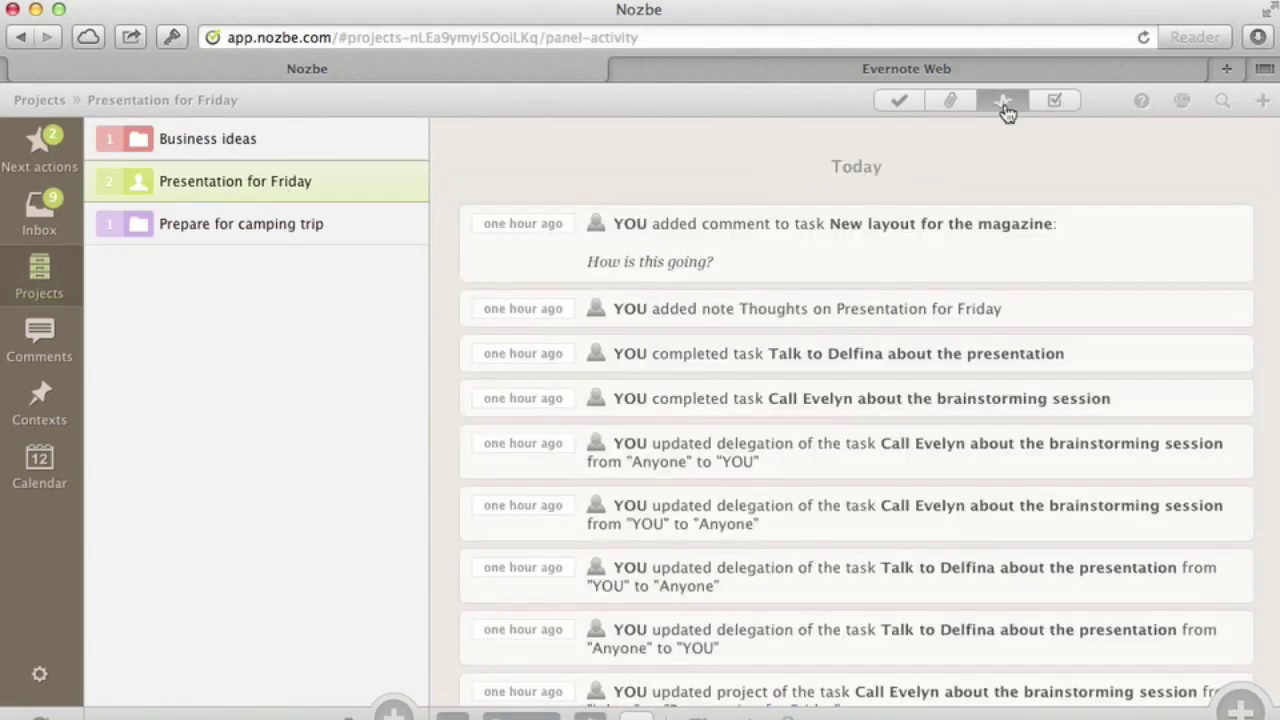
{"action": "scroll", "coordinate": [980, 417], "scroll_direction": "down", "scroll_amount": 8}
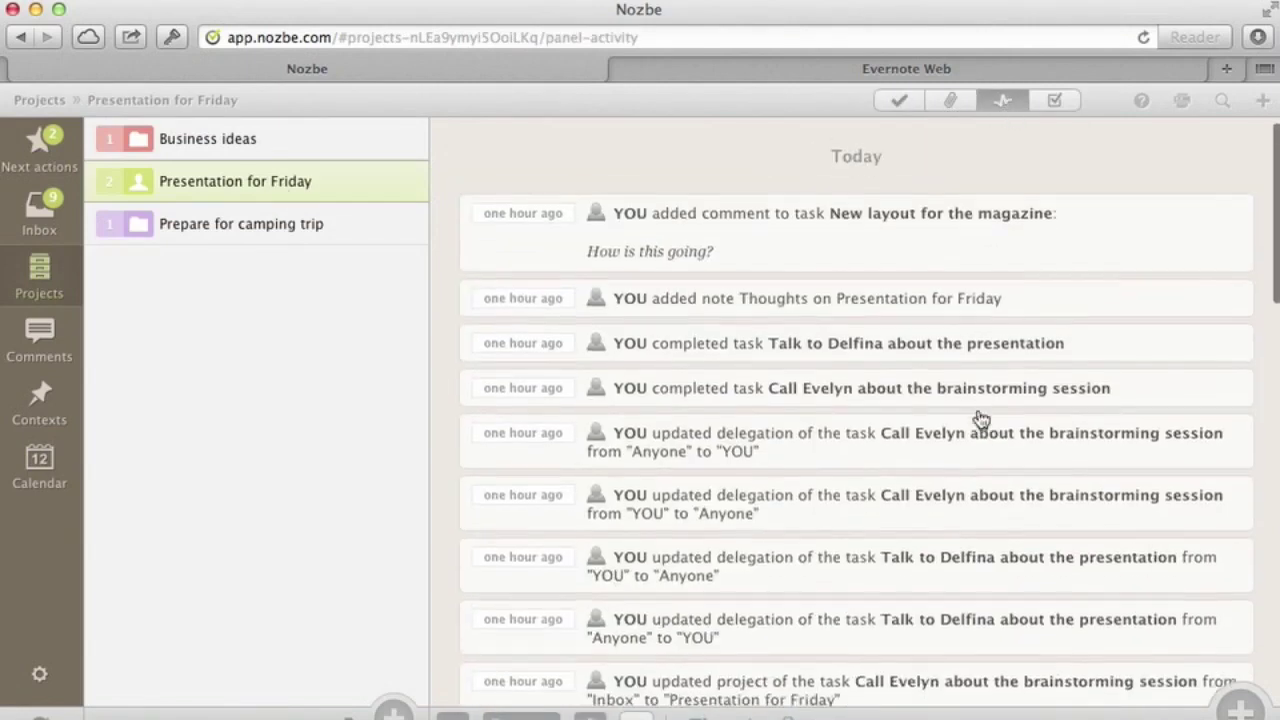
{"action": "scroll", "coordinate": [980, 417], "scroll_direction": "down", "scroll_amount": 10}
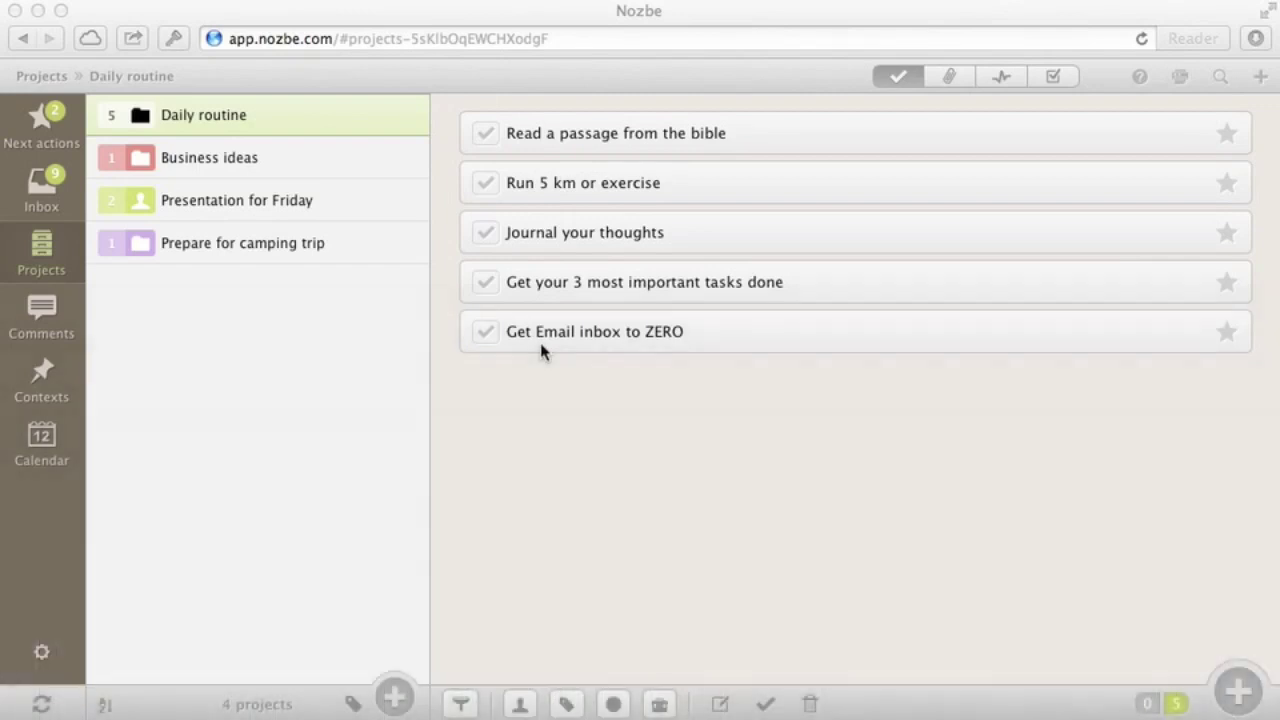
Save the Daily routine project as a template
{"action": "left_click", "coordinate": [541, 350]}
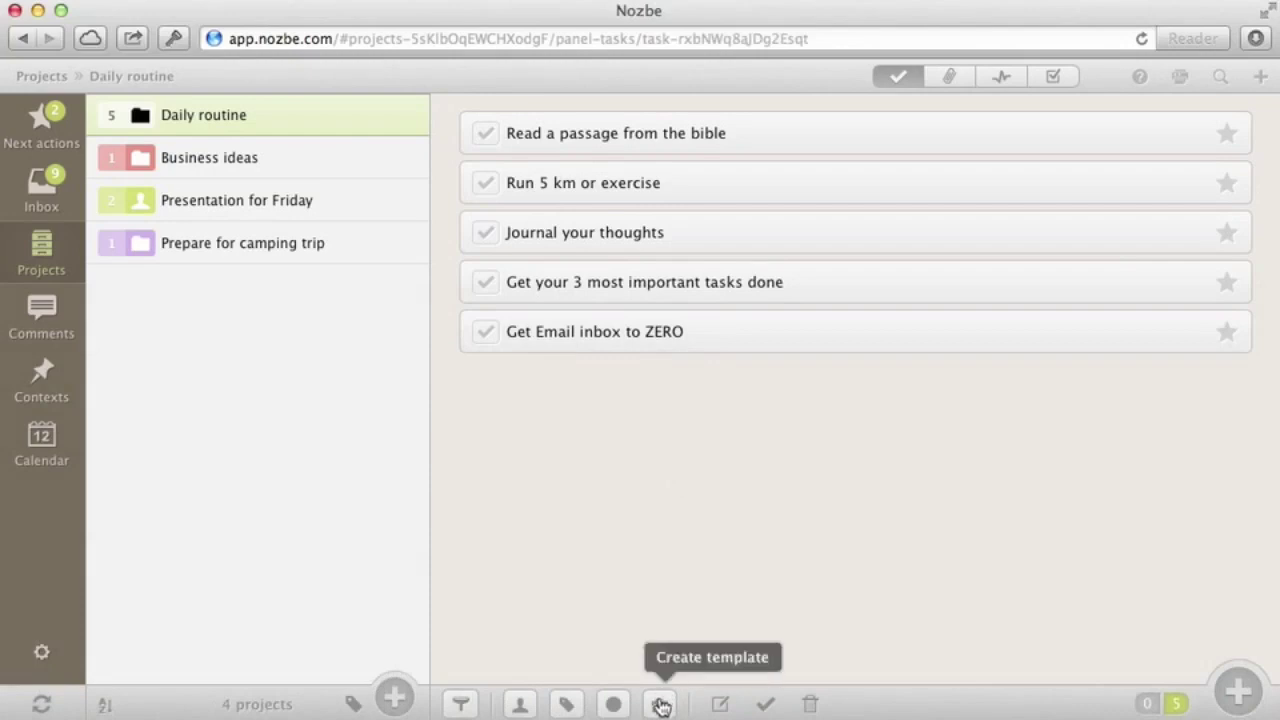
{"action": "left_click", "coordinate": [661, 706]}
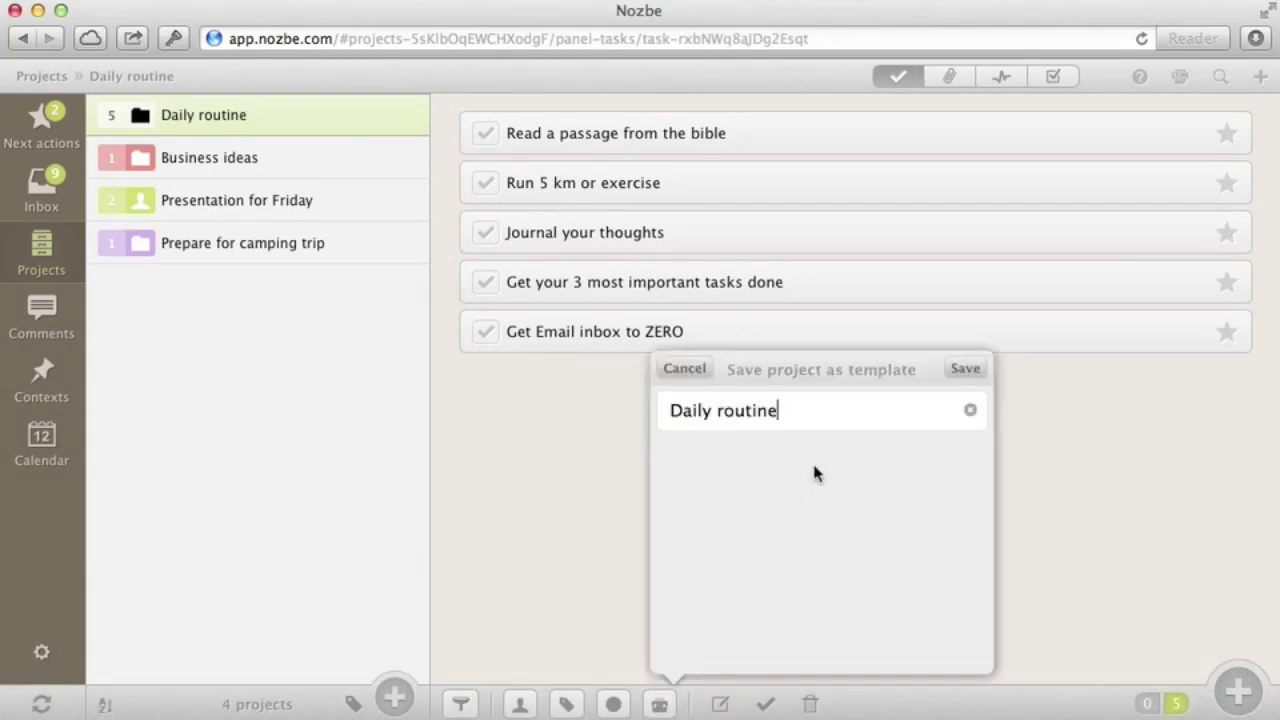
{"action": "left_click", "coordinate": [966, 370]}
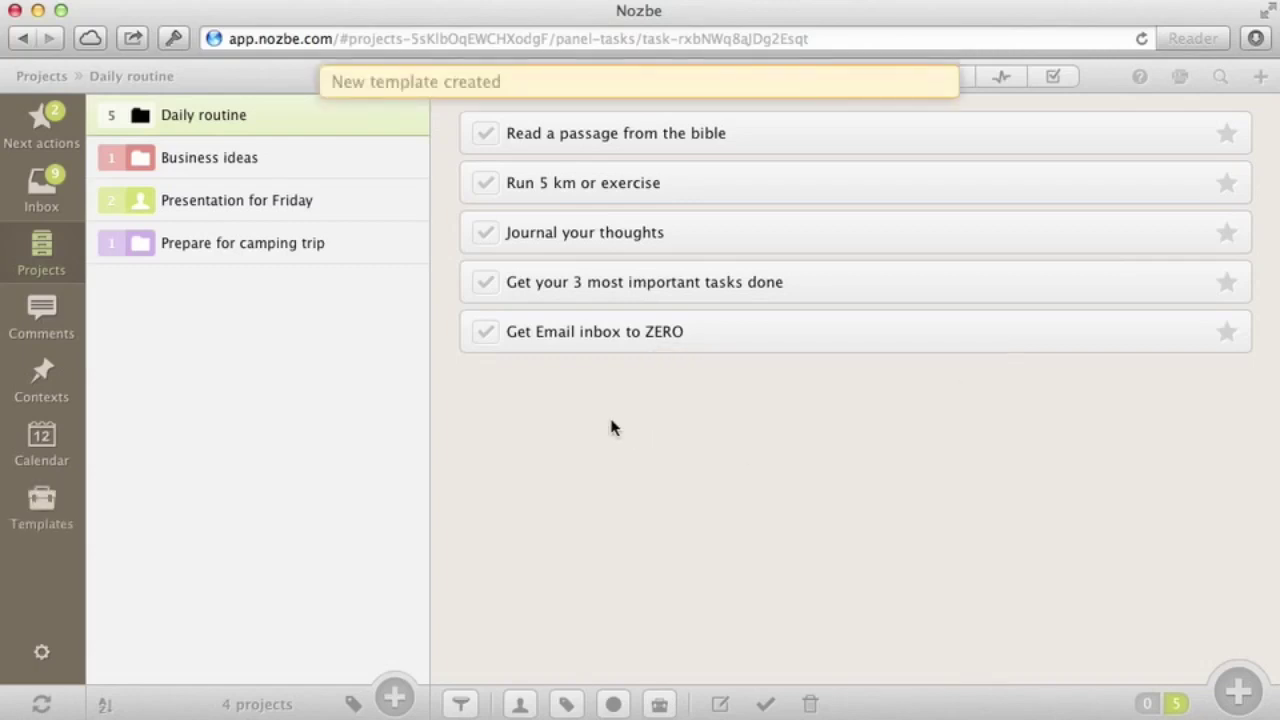
Create a June 25 project from the Daily routine template and open it
{"action": "left_click", "coordinate": [41, 510]}
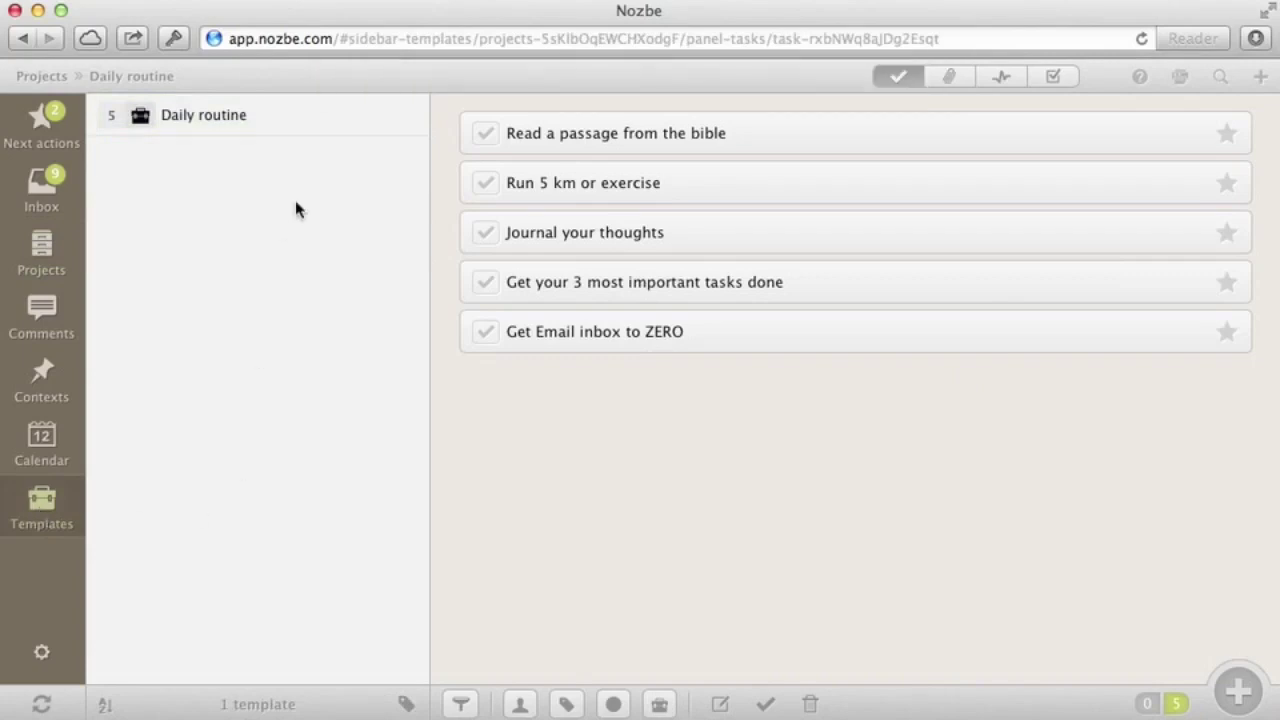
{"action": "left_click", "coordinate": [288, 118]}
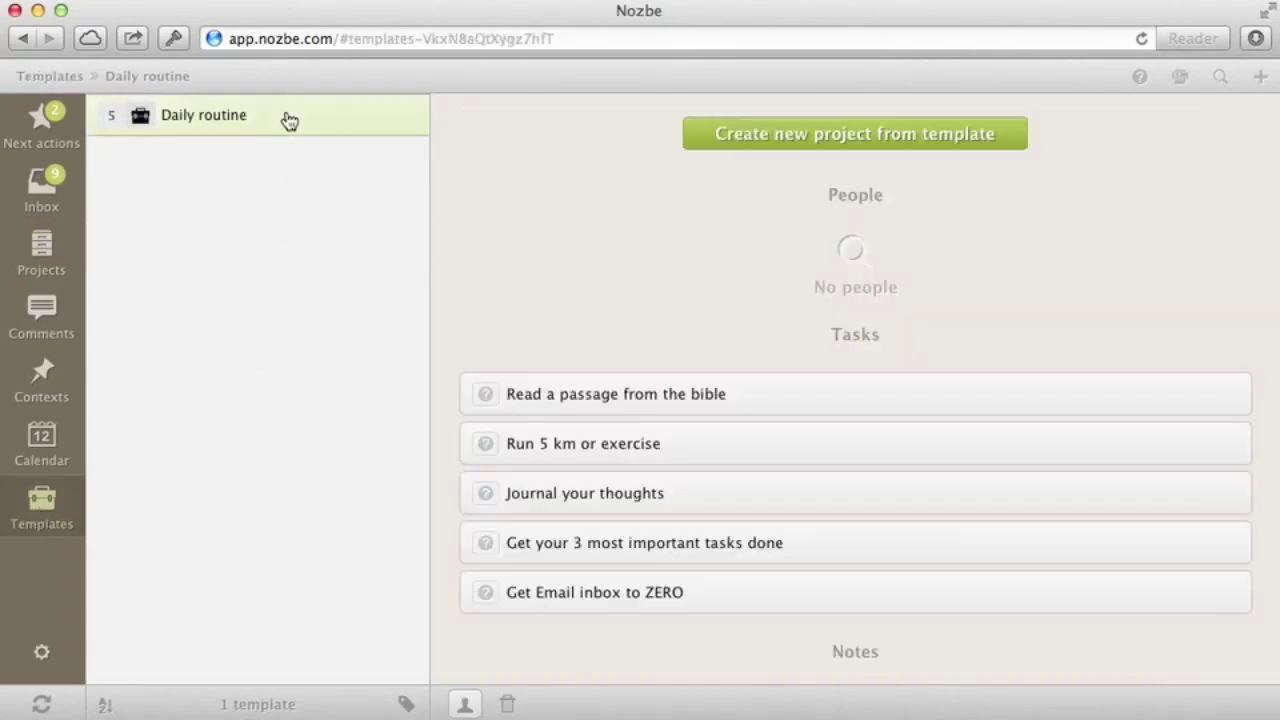
{"action": "left_click", "coordinate": [855, 137]}
{"action": "key", "text": "shift+alt+Left"}
{"action": "key", "text": "shift+alt+Left"}
{"action": "type", "text": "June 25"}
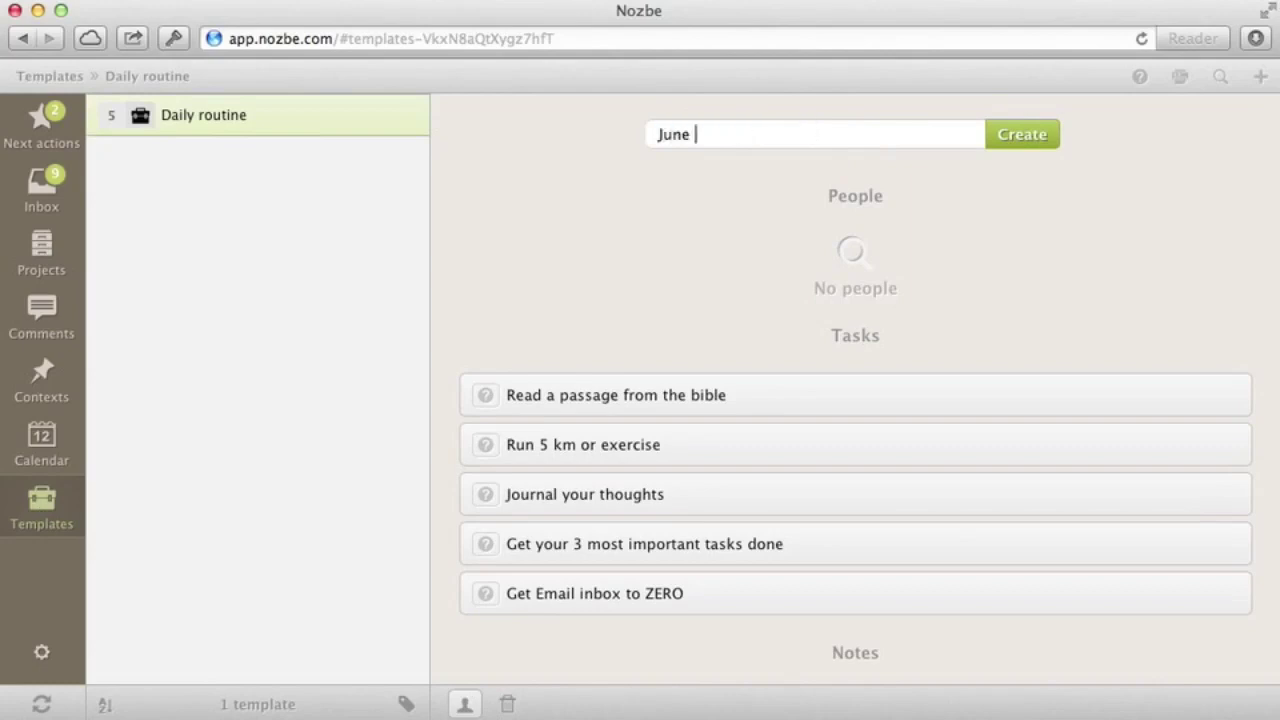
{"action": "left_click", "coordinate": [1046, 140]}
{"action": "left_click", "coordinate": [880, 90]}
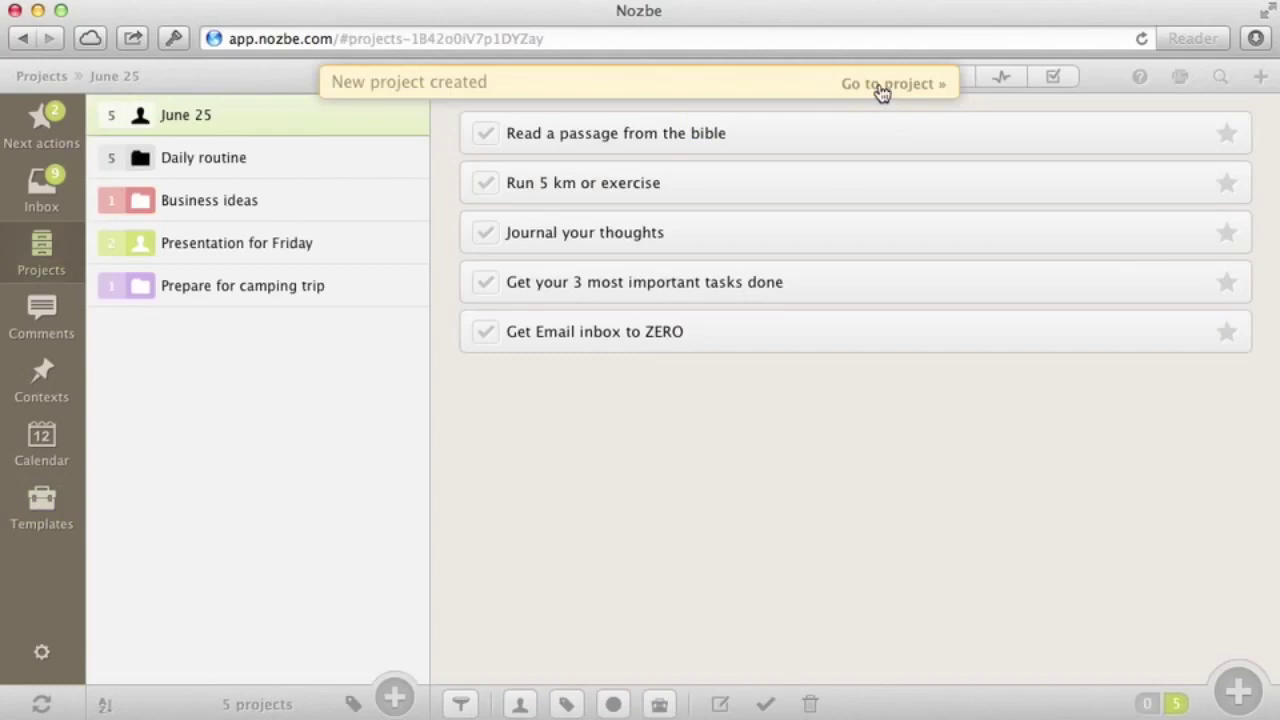
Tick four tasks done, leaving Read a passage from the bible open, then close the project
{"action": "left_click", "coordinate": [485, 133]}
{"action": "left_click", "coordinate": [485, 133]}
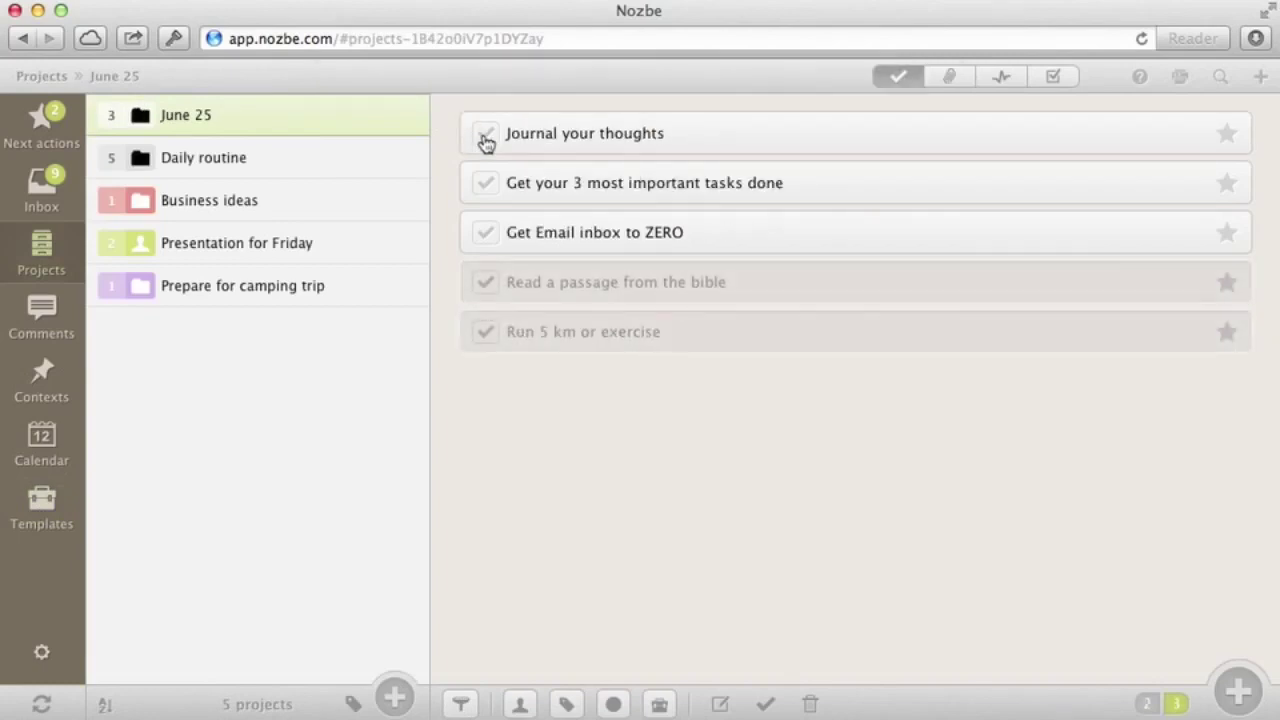
{"action": "left_click", "coordinate": [485, 133]}
{"action": "left_click", "coordinate": [485, 133]}
{"action": "left_click", "coordinate": [485, 133]}
{"action": "left_click", "coordinate": [485, 133]}
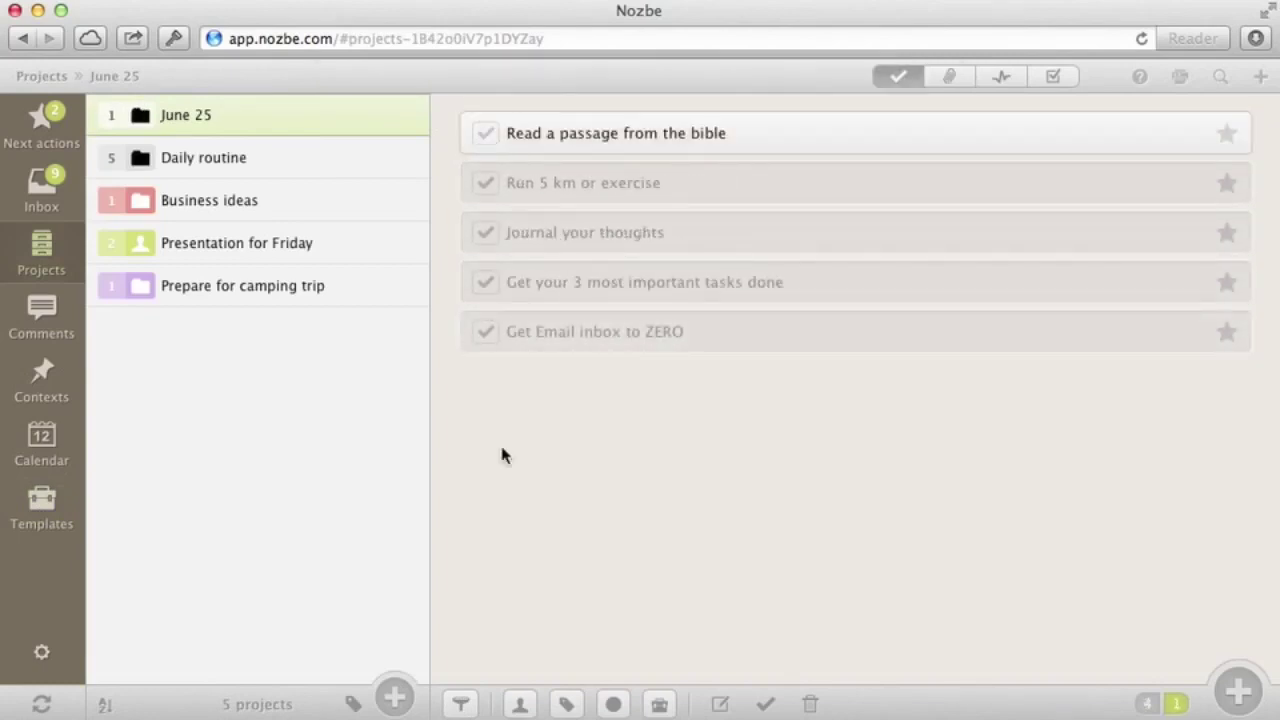
{"action": "left_click", "coordinate": [770, 704]}
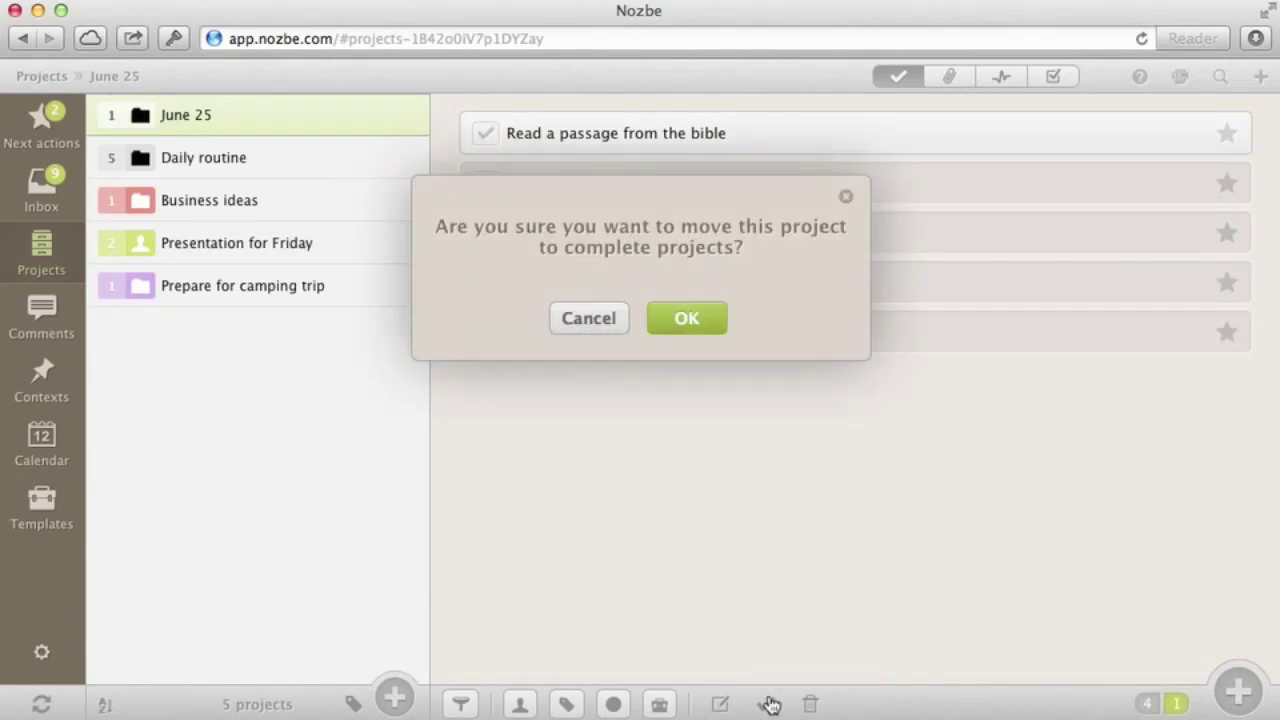
{"action": "left_click", "coordinate": [686, 320]}
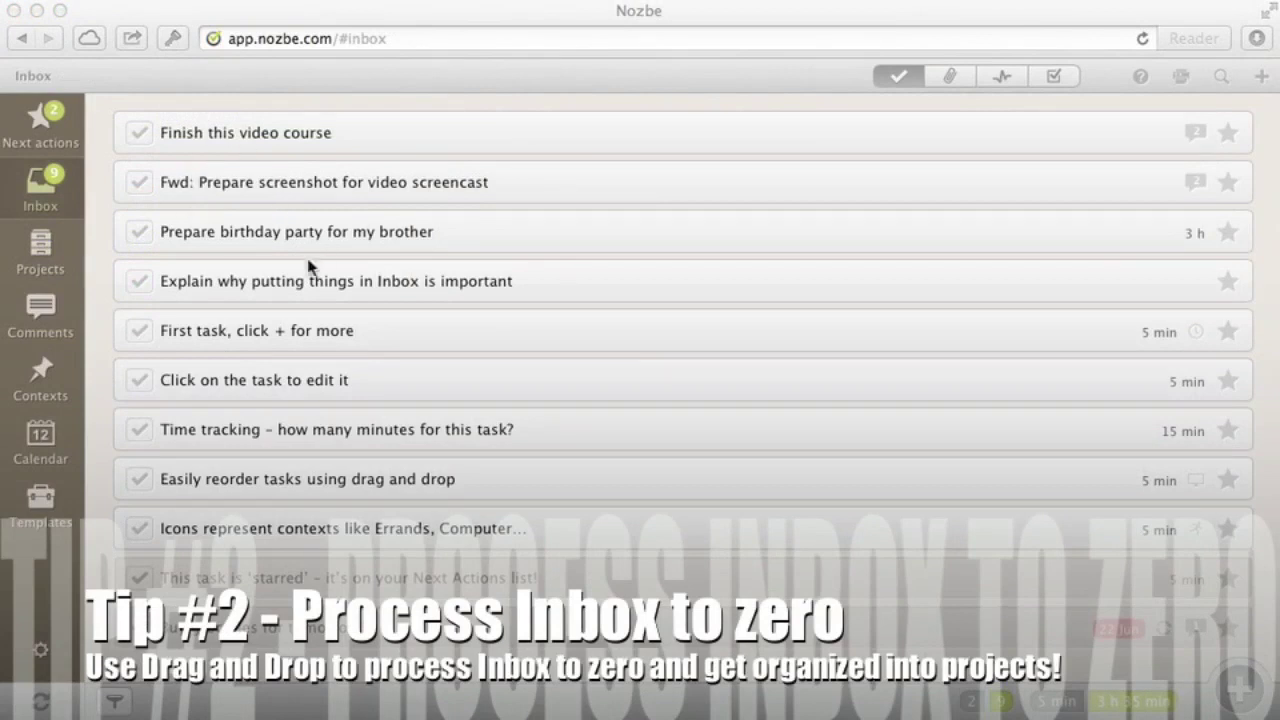
Move Finish this video course to third place and convert Prepare birthday party into a project
{"action": "left_click", "coordinate": [426, 140]}
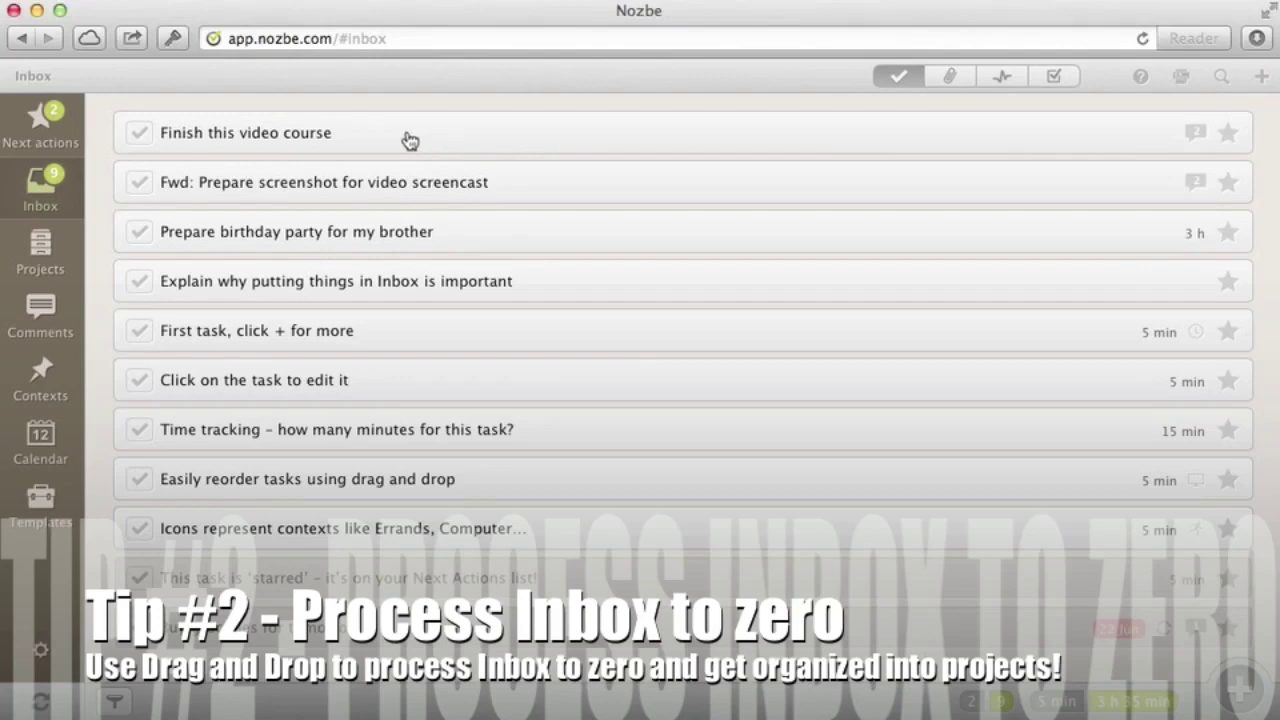
{"action": "left_click_drag", "start_coordinate": [406, 151], "coordinate": [403, 232]}
{"action": "left_click", "coordinate": [39, 256]}
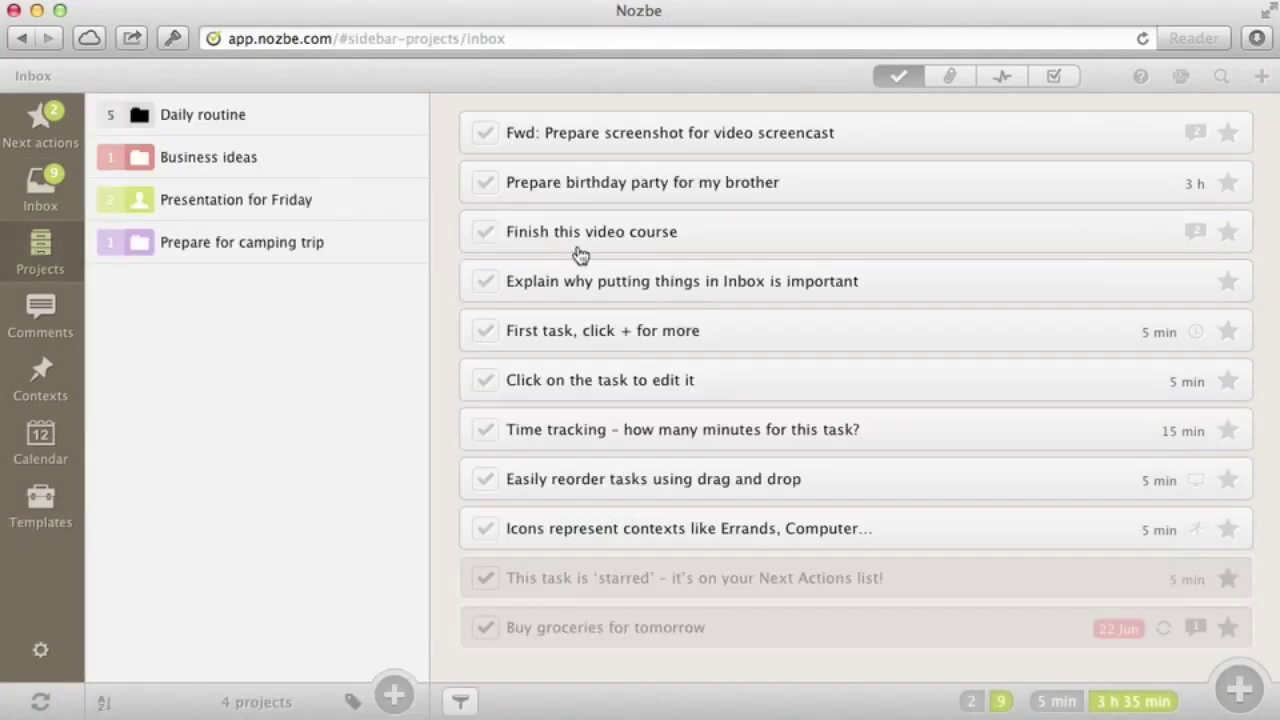
{"action": "left_click", "coordinate": [712, 186]}
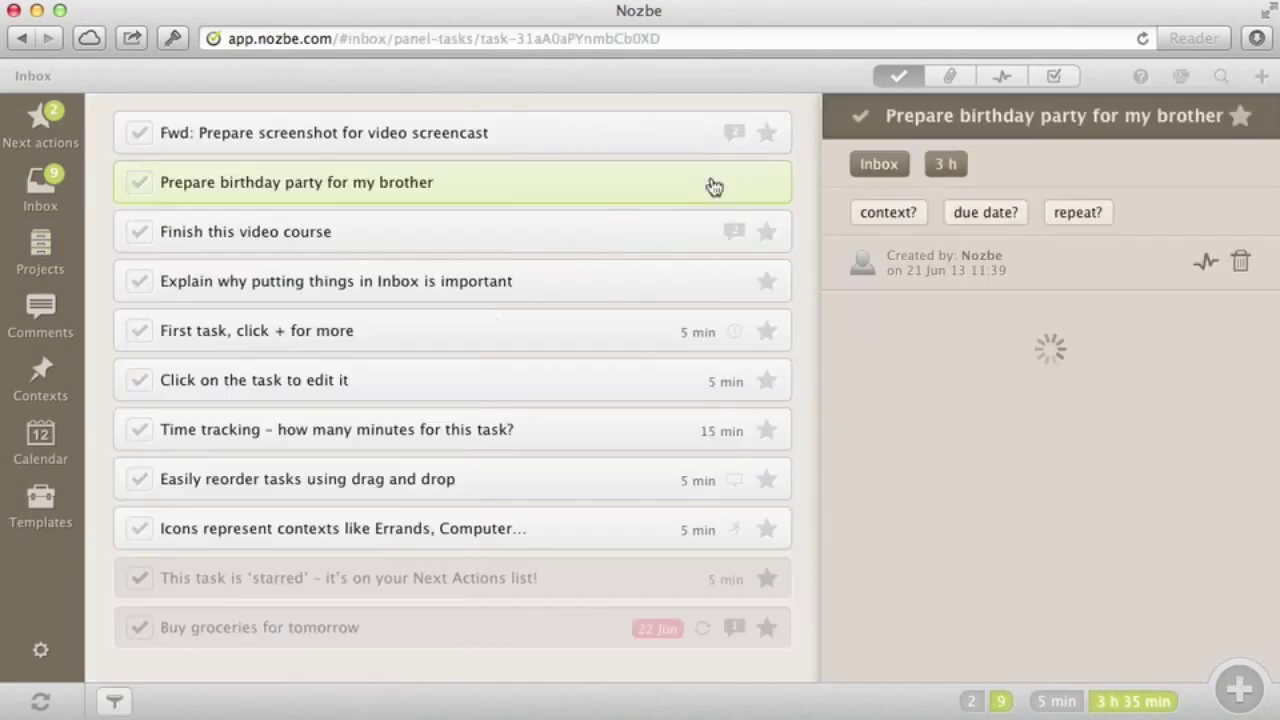
{"action": "left_click", "coordinate": [885, 166]}
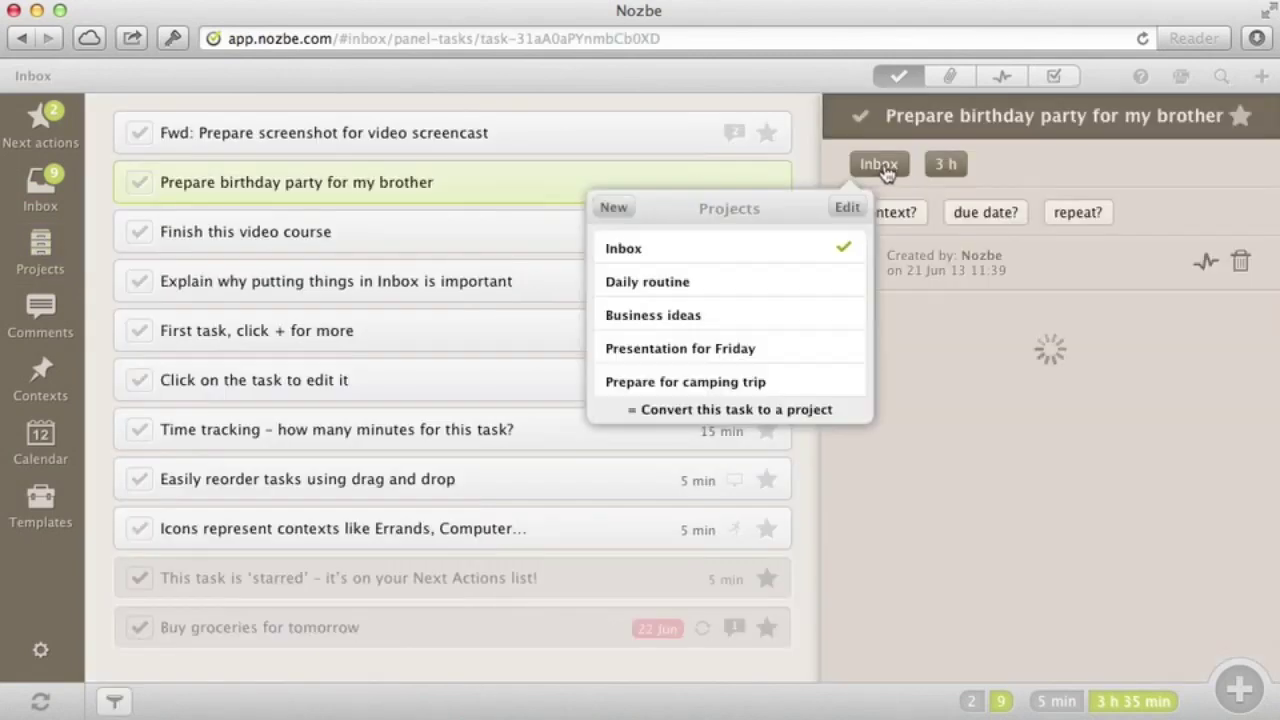
{"action": "left_click", "coordinate": [749, 412]}
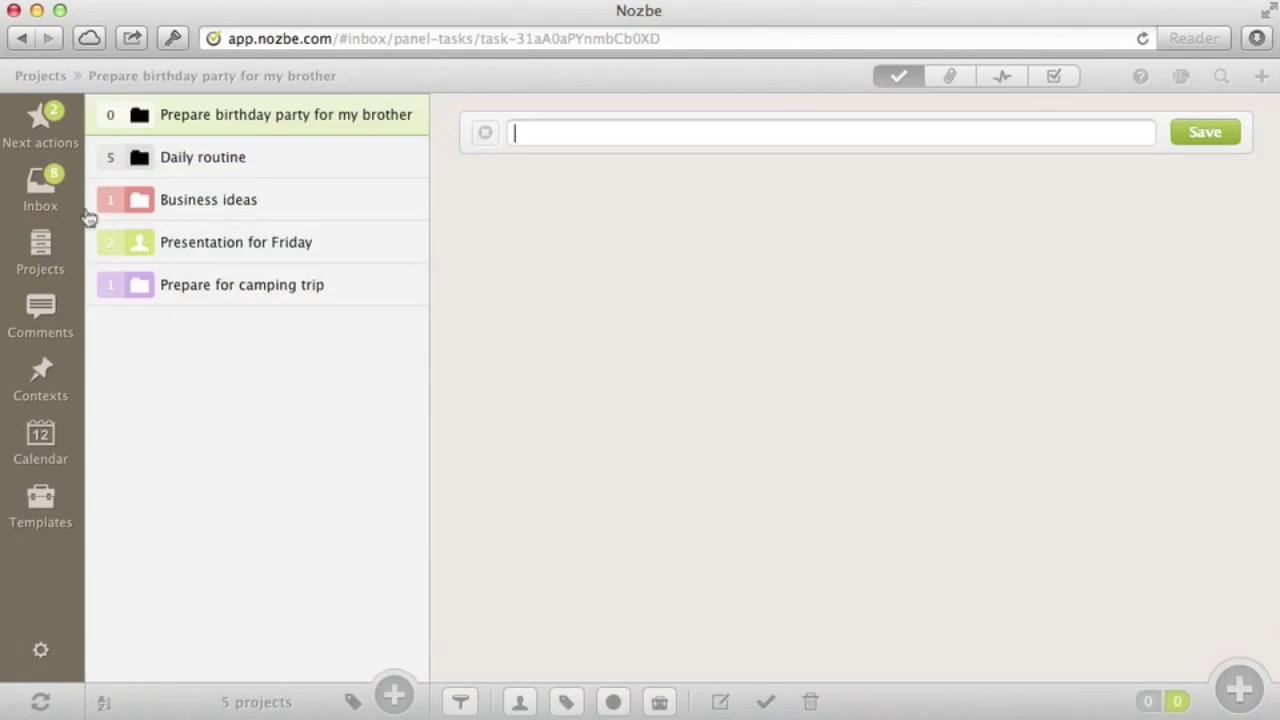
{"action": "left_click", "coordinate": [38, 205]}
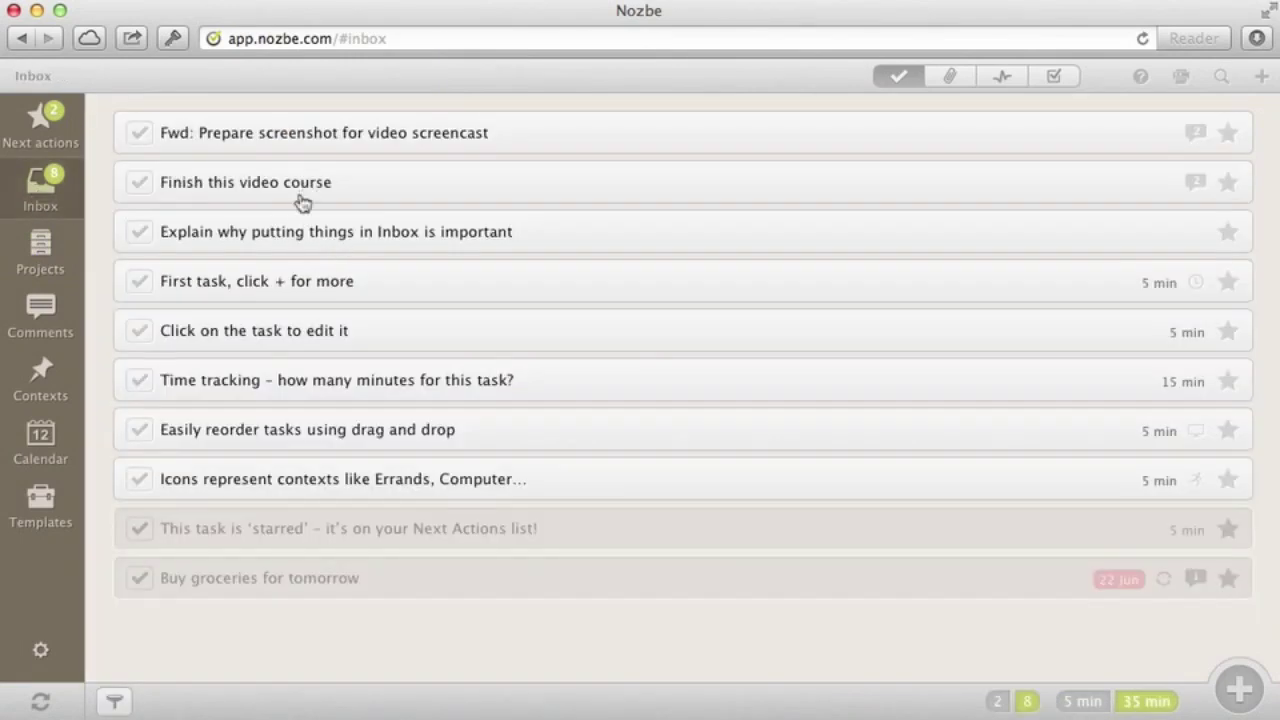
Move Finish this video course into Business ideas and complete the five tutorial tasks
{"action": "left_click", "coordinate": [36, 257]}
{"action": "left_click_drag", "start_coordinate": [680, 186], "coordinate": [357, 205]}
{"action": "left_click", "coordinate": [486, 232]}
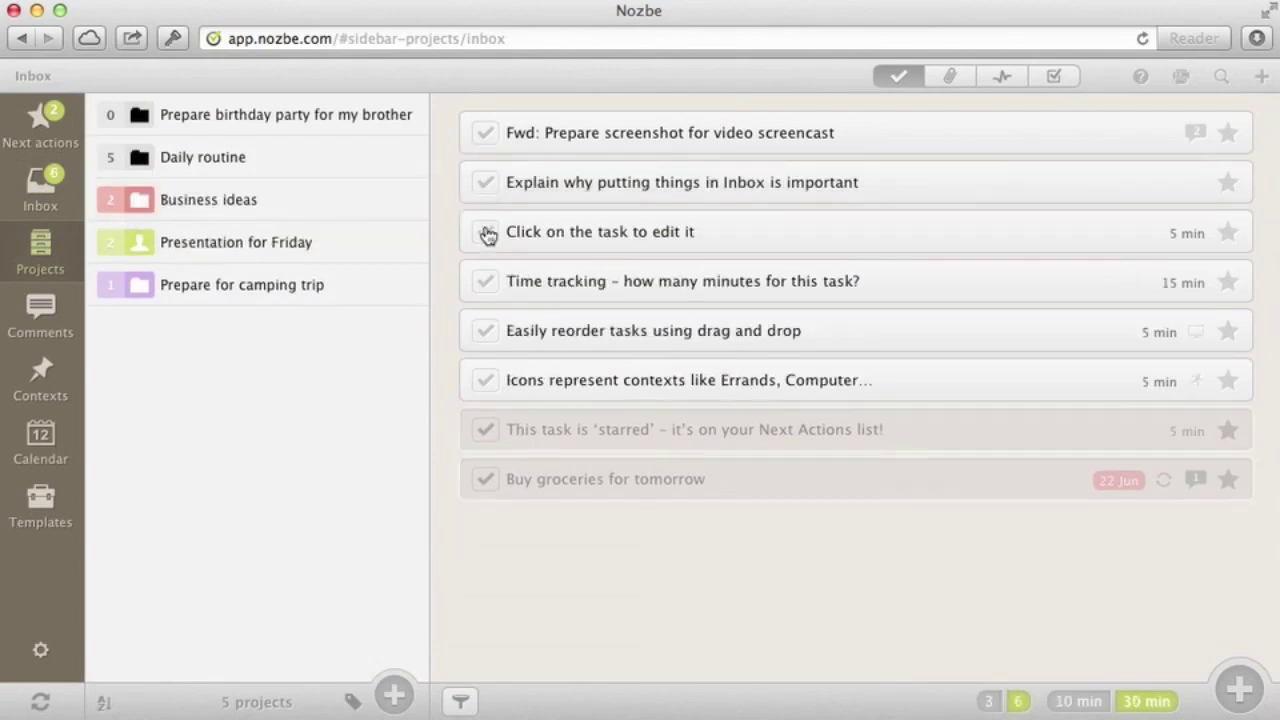
{"action": "left_click", "coordinate": [487, 233]}
{"action": "left_click", "coordinate": [486, 233]}
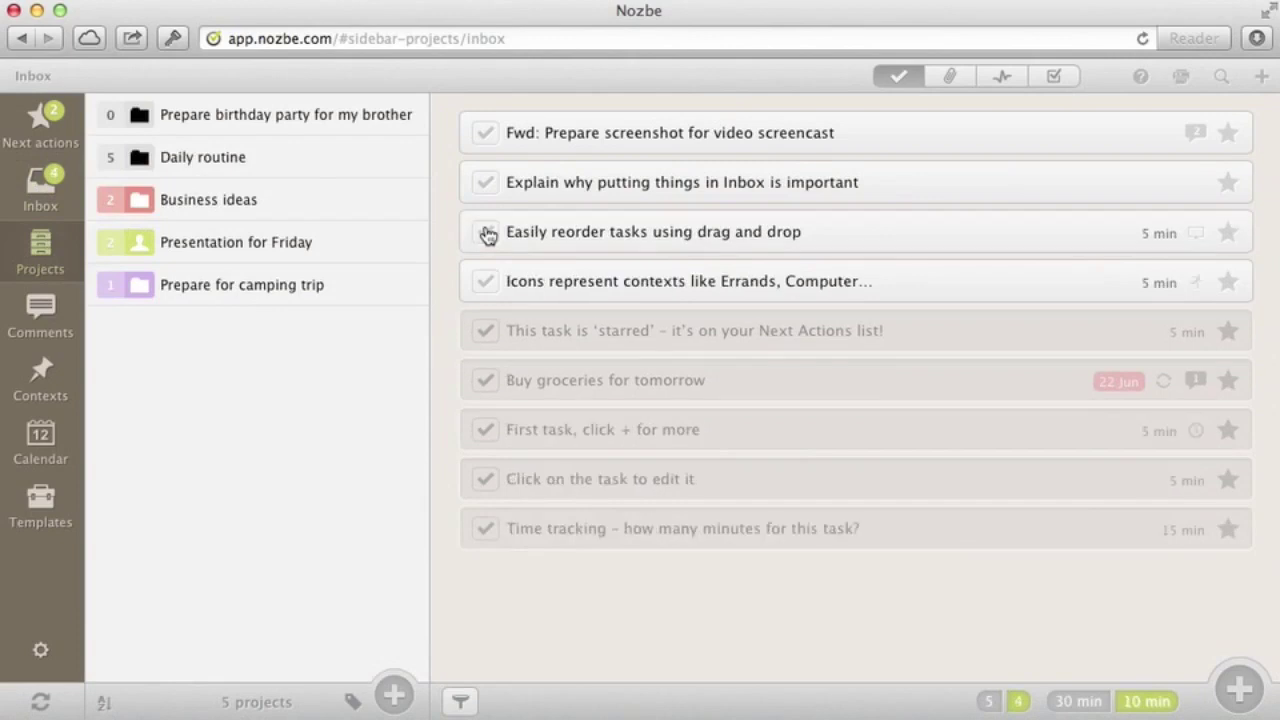
{"action": "left_click", "coordinate": [487, 233]}
{"action": "left_click", "coordinate": [486, 233]}
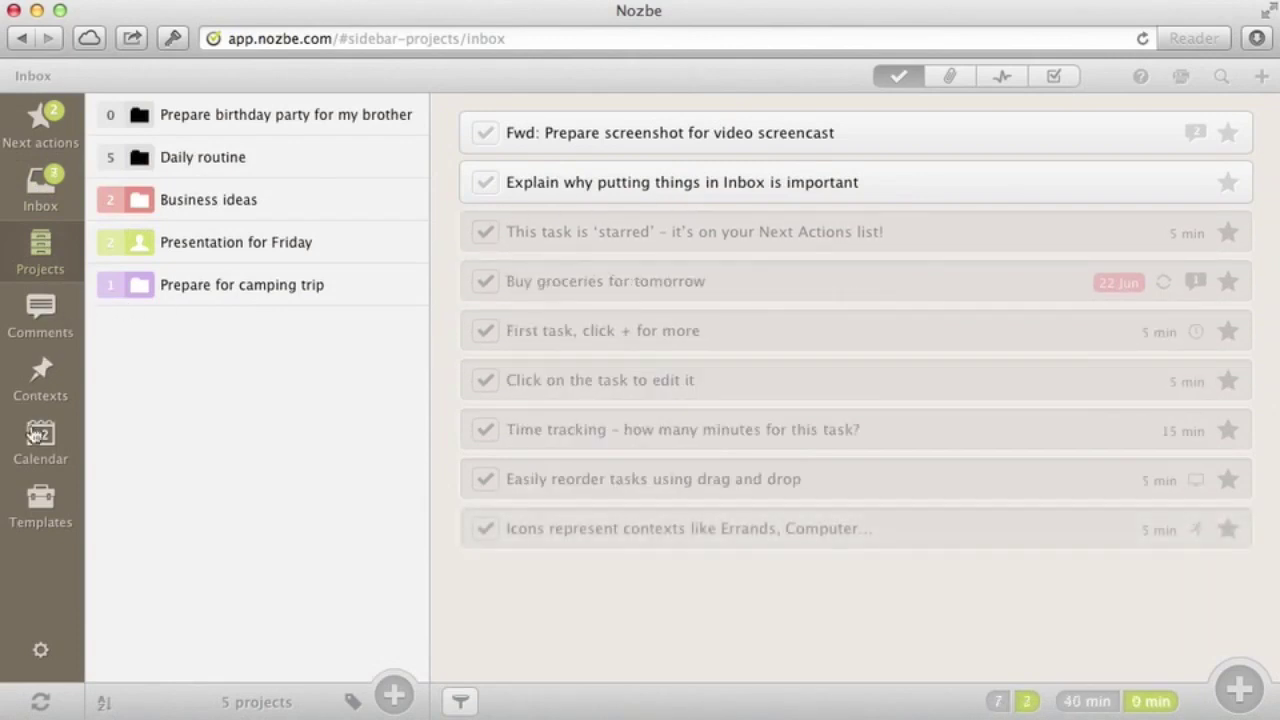
Give the Explain and Fwd screenshot tasks the Computer context and move both into Business ideas
{"action": "left_click", "coordinate": [35, 390]}
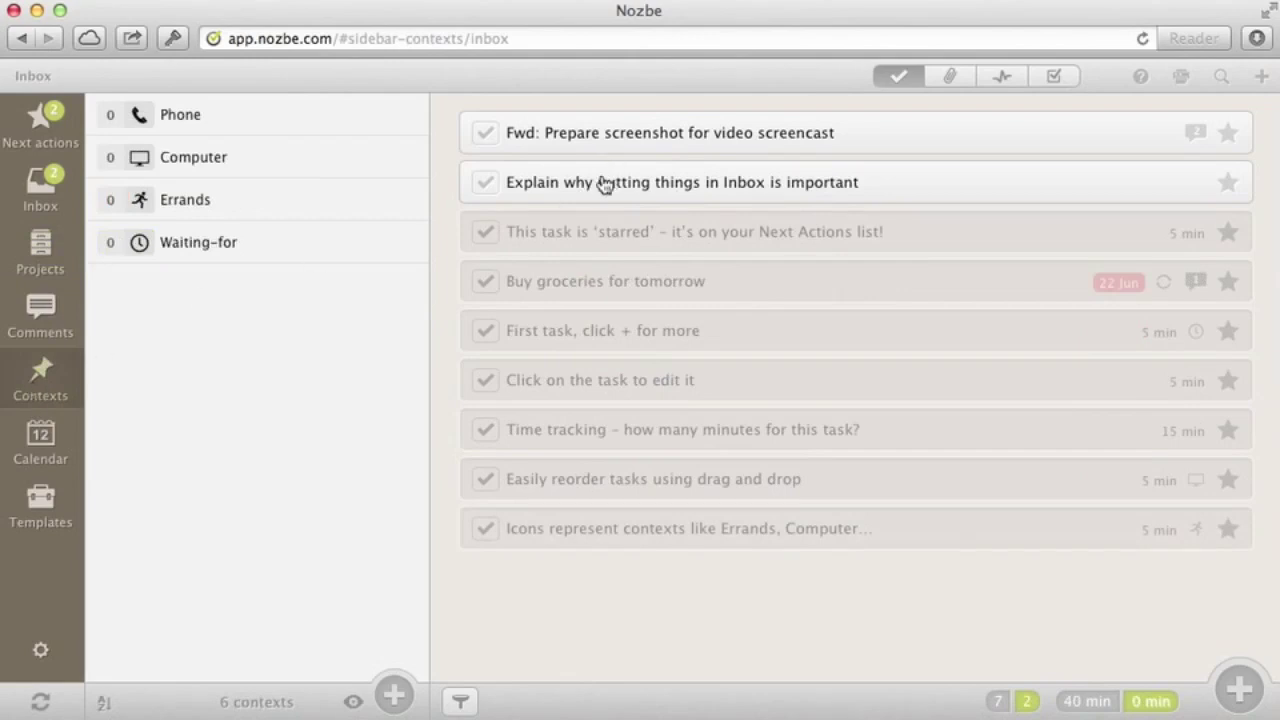
{"action": "left_click_drag", "start_coordinate": [593, 176], "coordinate": [306, 163]}
{"action": "left_click_drag", "start_coordinate": [720, 132], "coordinate": [398, 164]}
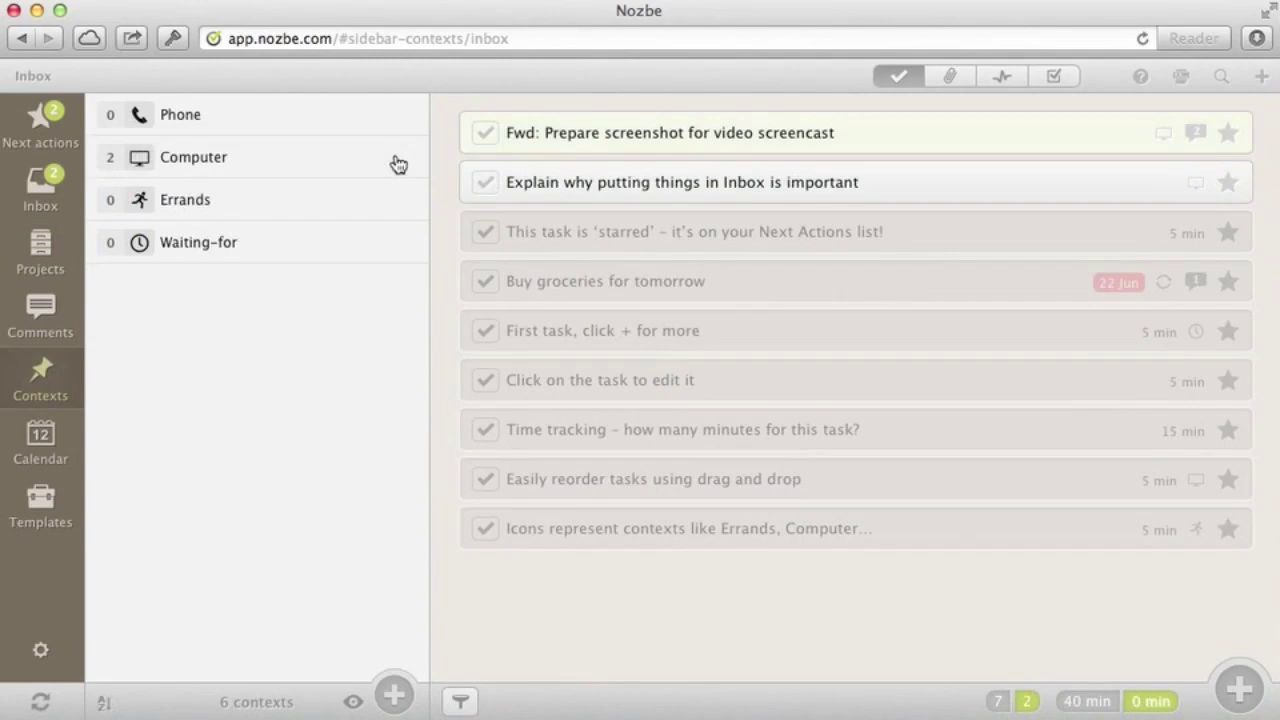
{"action": "left_click", "coordinate": [40, 252]}
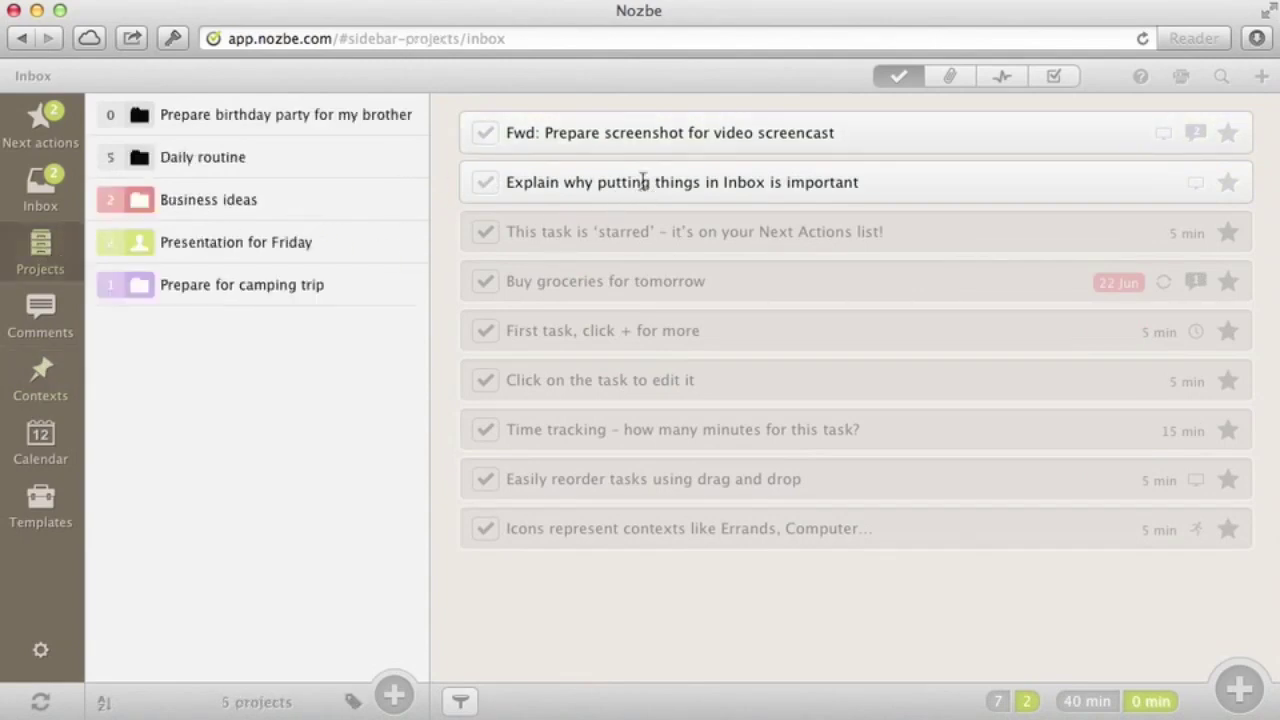
{"action": "left_click_drag", "start_coordinate": [642, 180], "coordinate": [320, 204]}
{"action": "left_click_drag", "start_coordinate": [628, 128], "coordinate": [329, 194]}
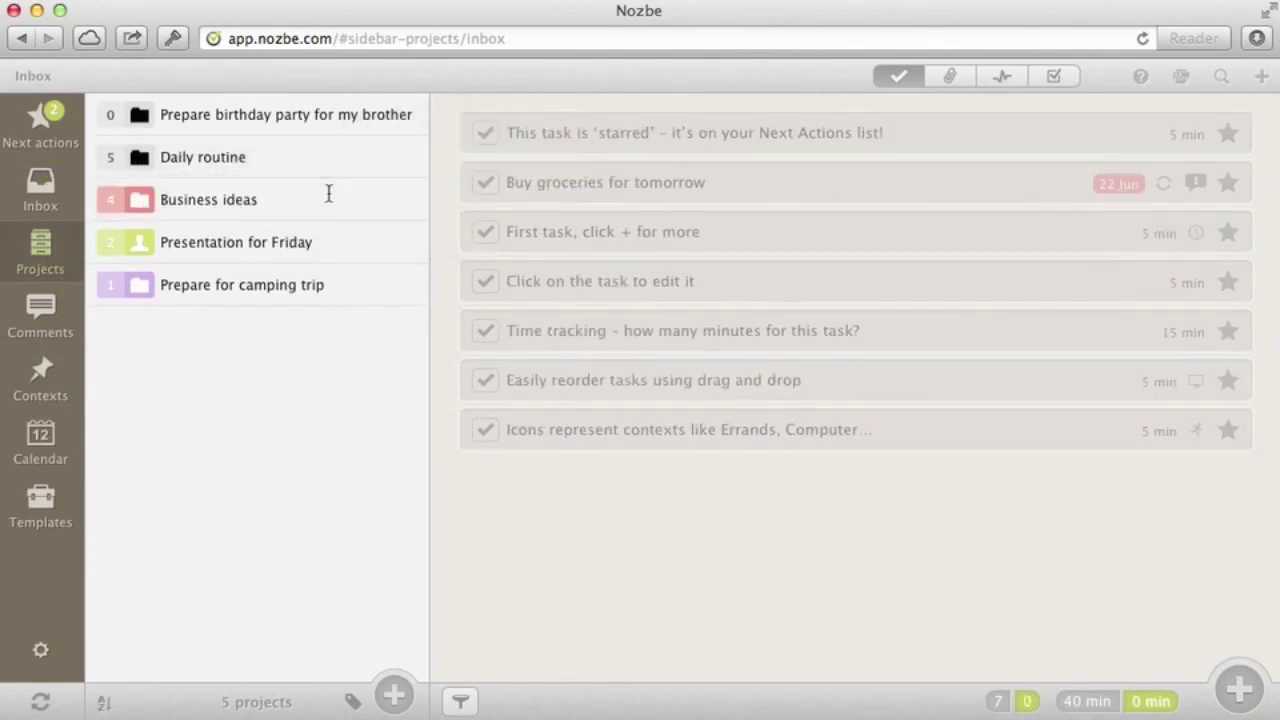
In Business ideas, give Finish this video course the Waiting-for context
{"action": "left_click", "coordinate": [226, 203]}
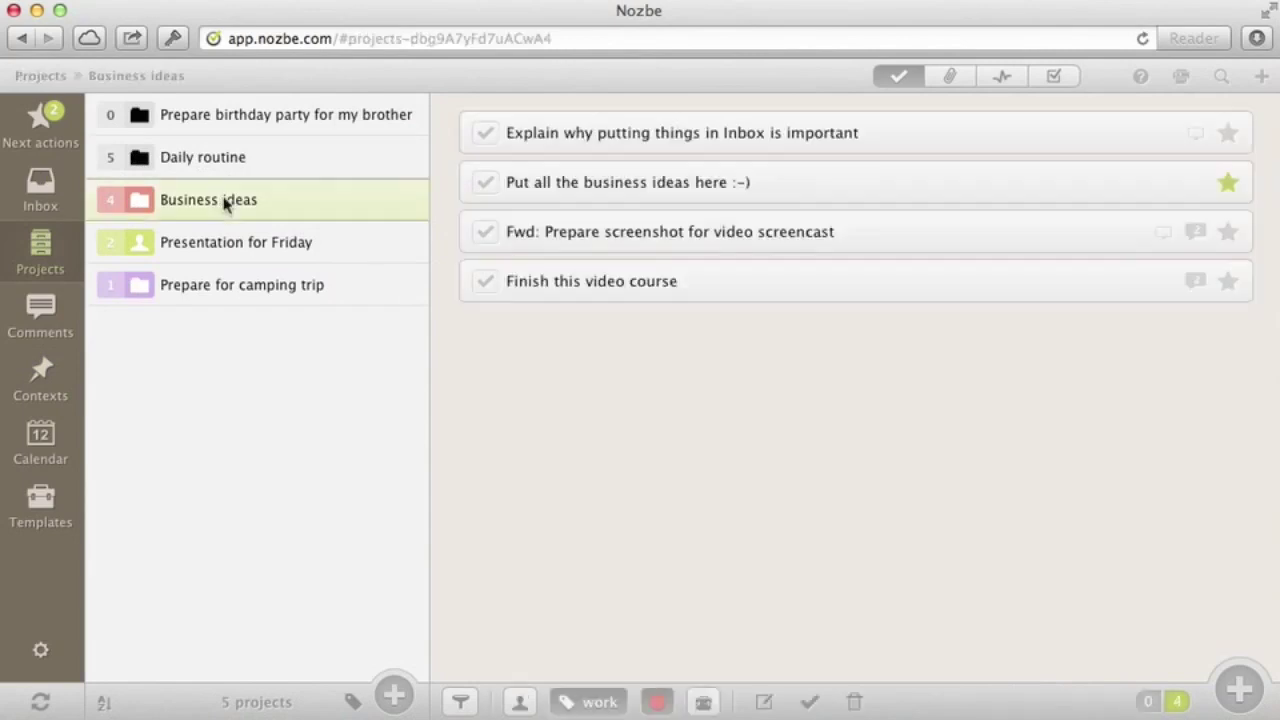
{"action": "left_click", "coordinate": [40, 376]}
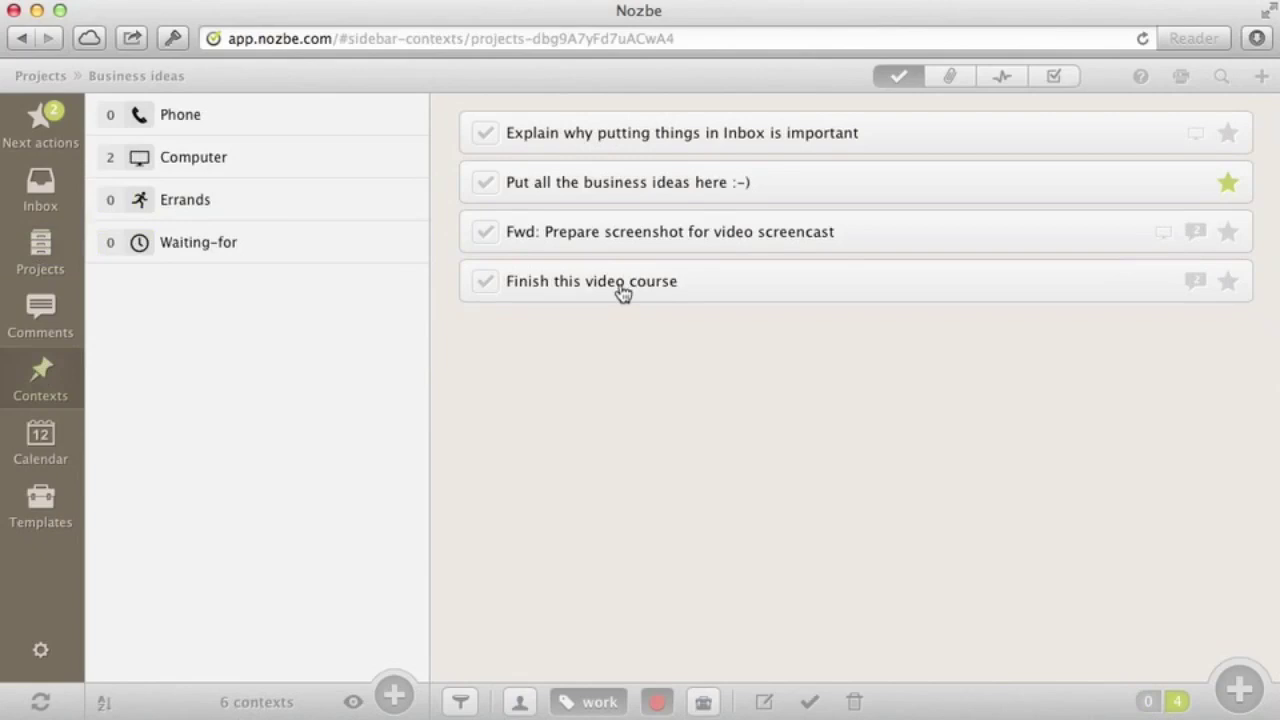
{"action": "left_click_drag", "start_coordinate": [622, 292], "coordinate": [329, 241]}
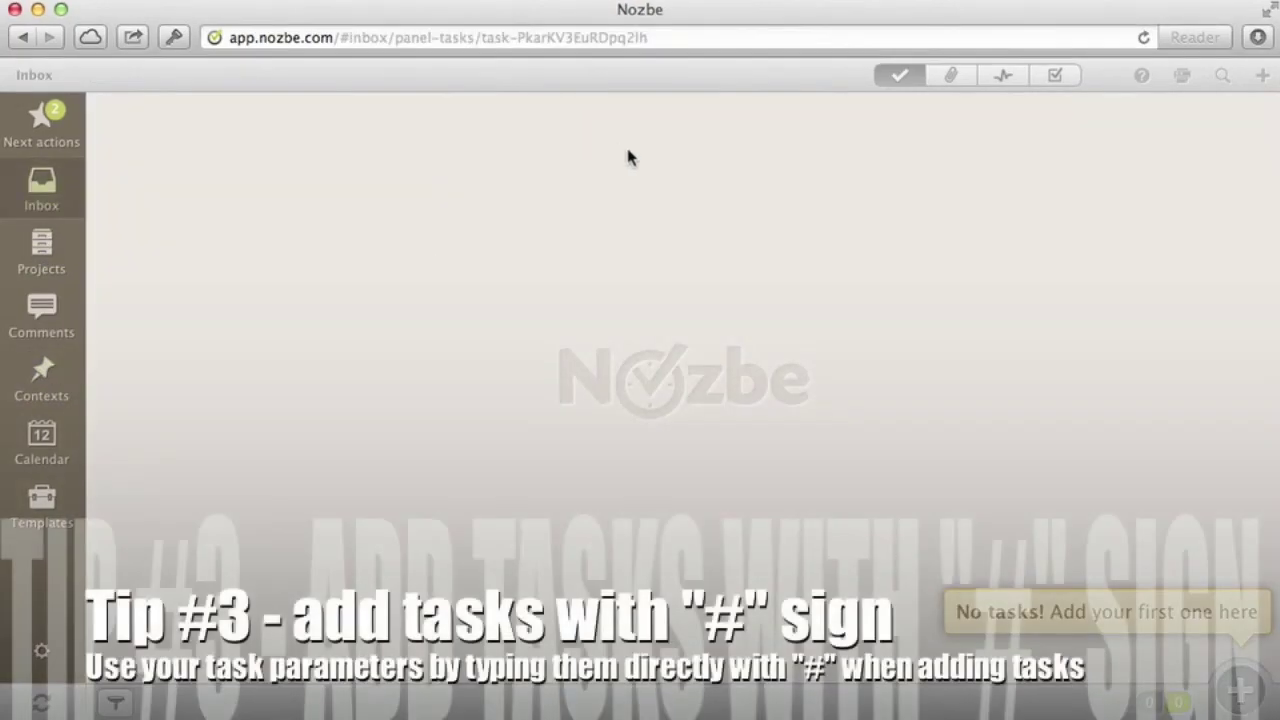
Add a 'Use parameters' task with 15 min, Phone, Waiting-for and priority hashtags
{"action": "left_click", "coordinate": [1248, 703]}
{"action": "type", "text": "Use p"}
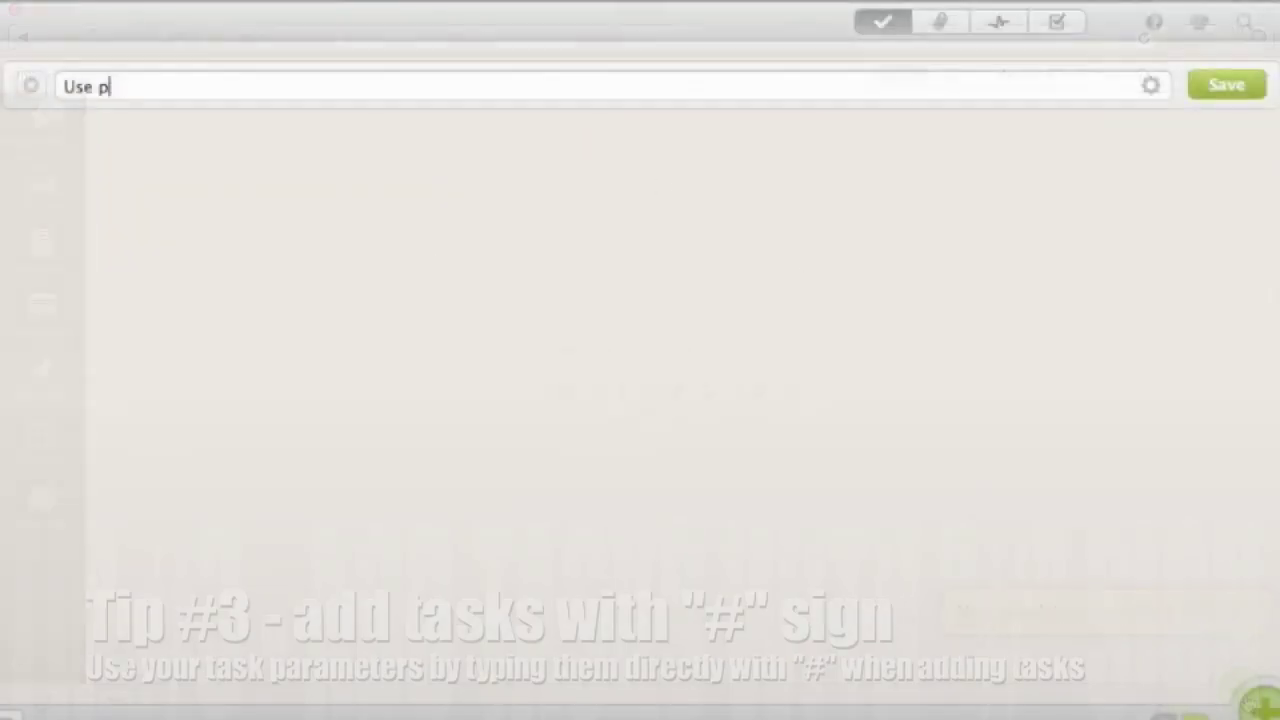
{"action": "type", "text": "raameters"}
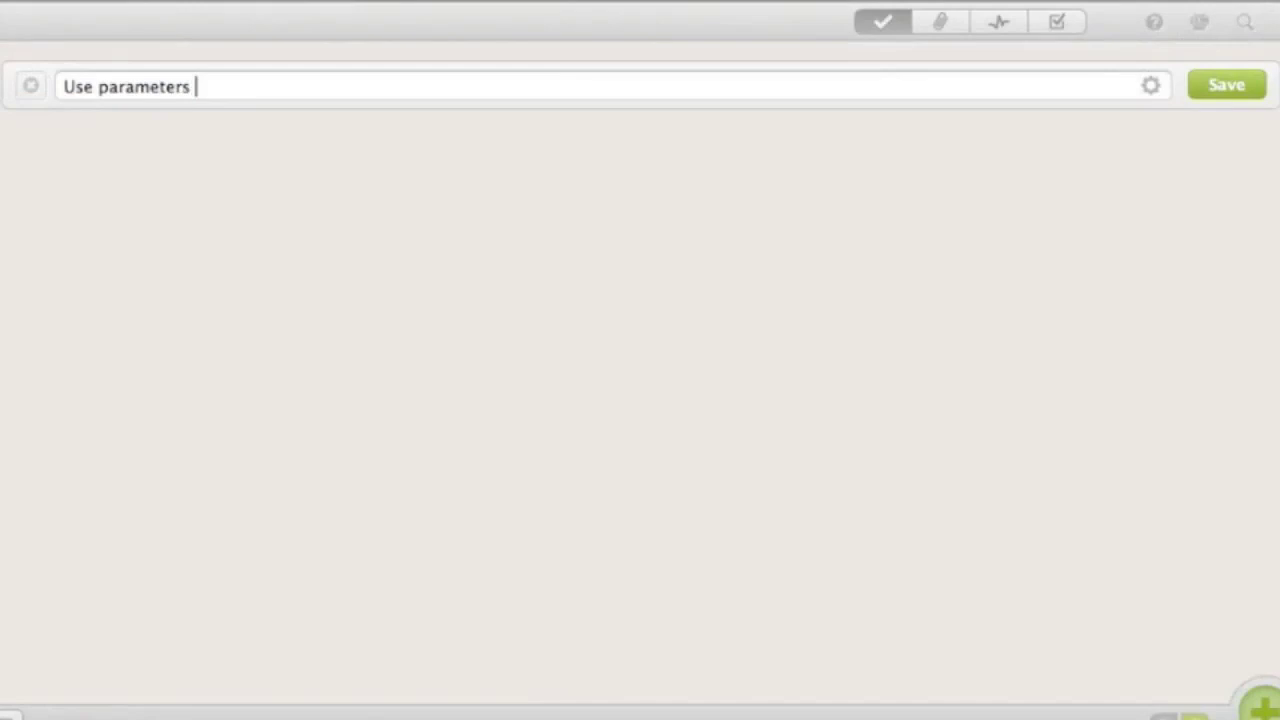
{"action": "type", "text": " #15"}
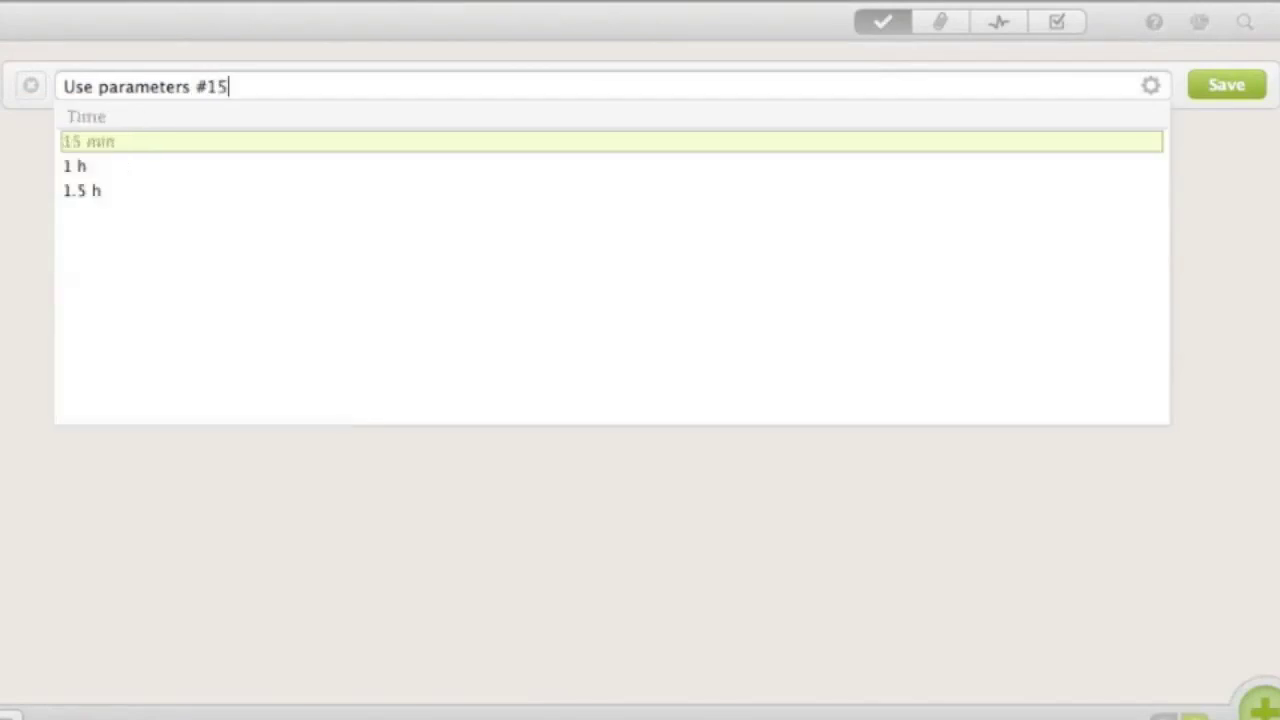
{"action": "key", "text": "Return"}
{"action": "type", "text": "#"}
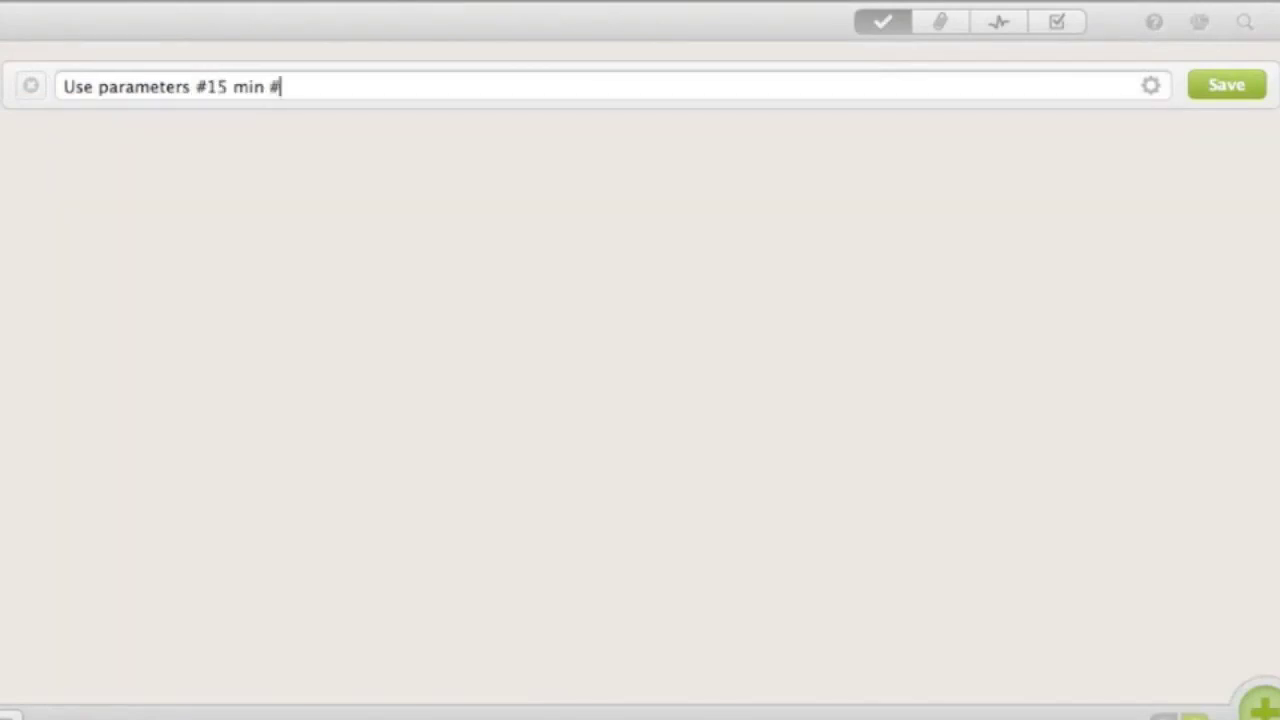
{"action": "type", "text": "pho"}
{"action": "key", "text": "Return"}
{"action": "type", "text": "#wai"}
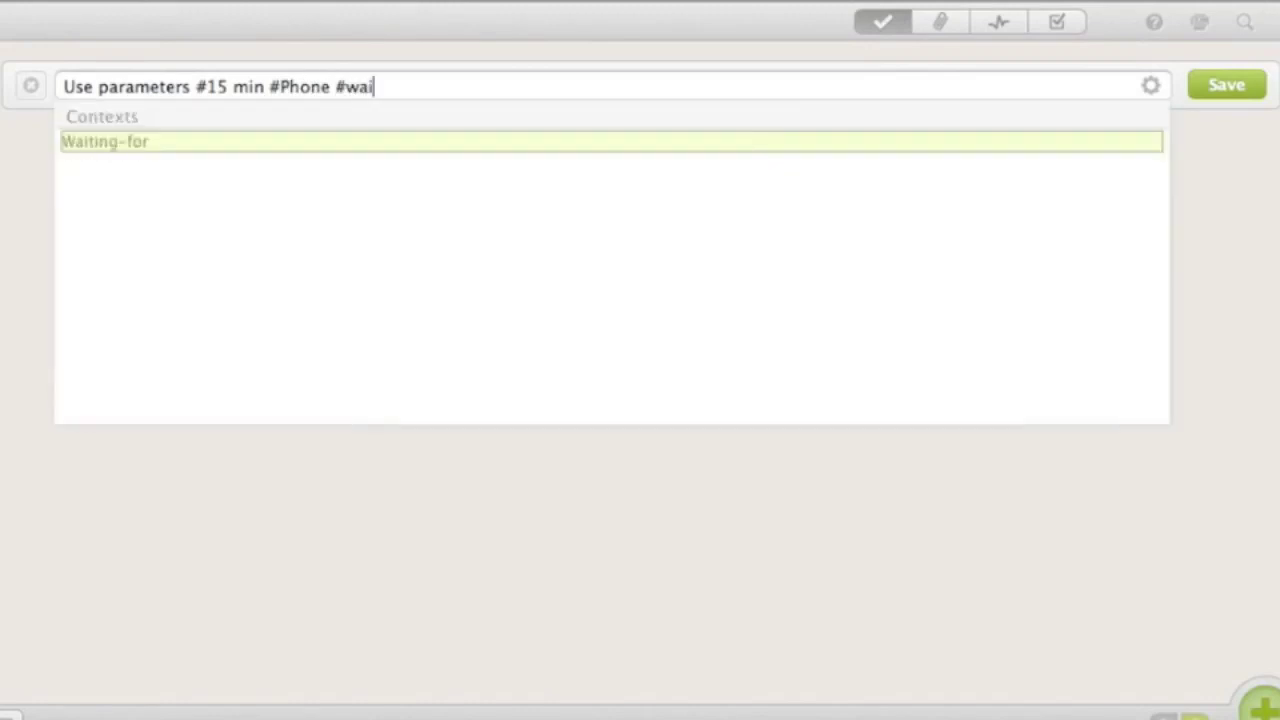
{"action": "key", "text": "Return"}
{"action": "type", "text": "#prio"}
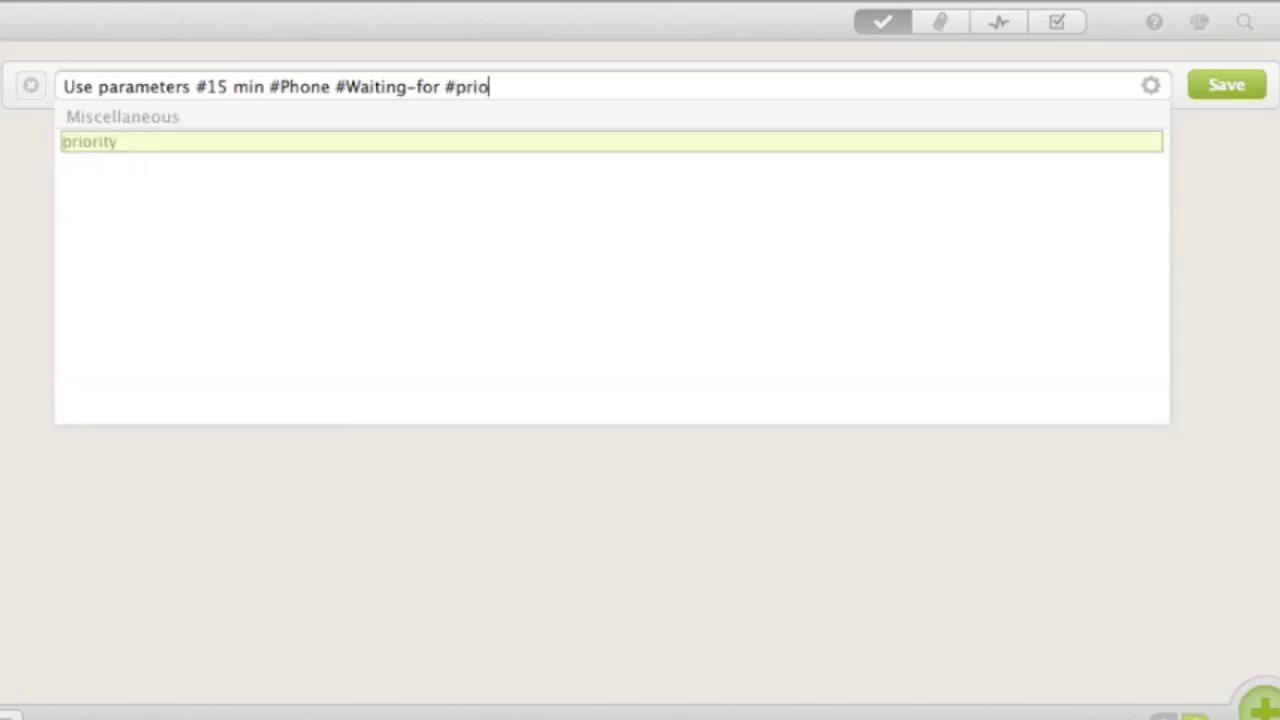
{"action": "key", "text": "Return"}
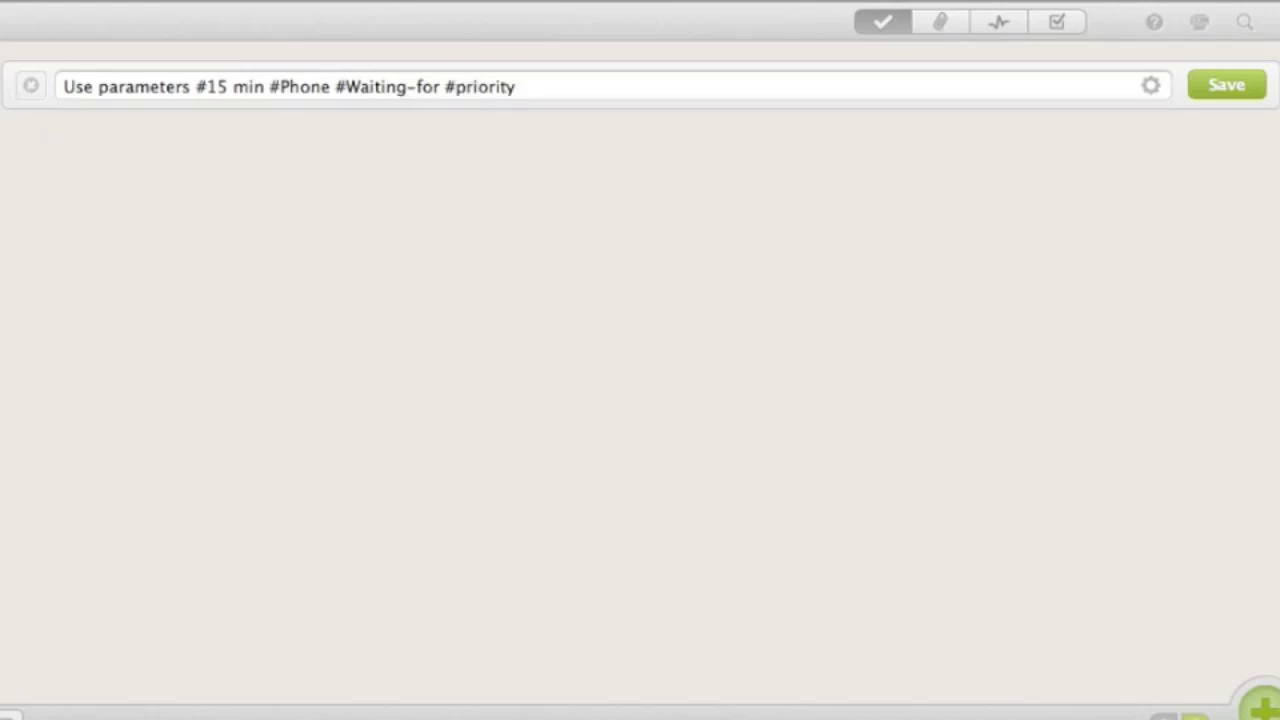
{"action": "key", "text": "Return"}
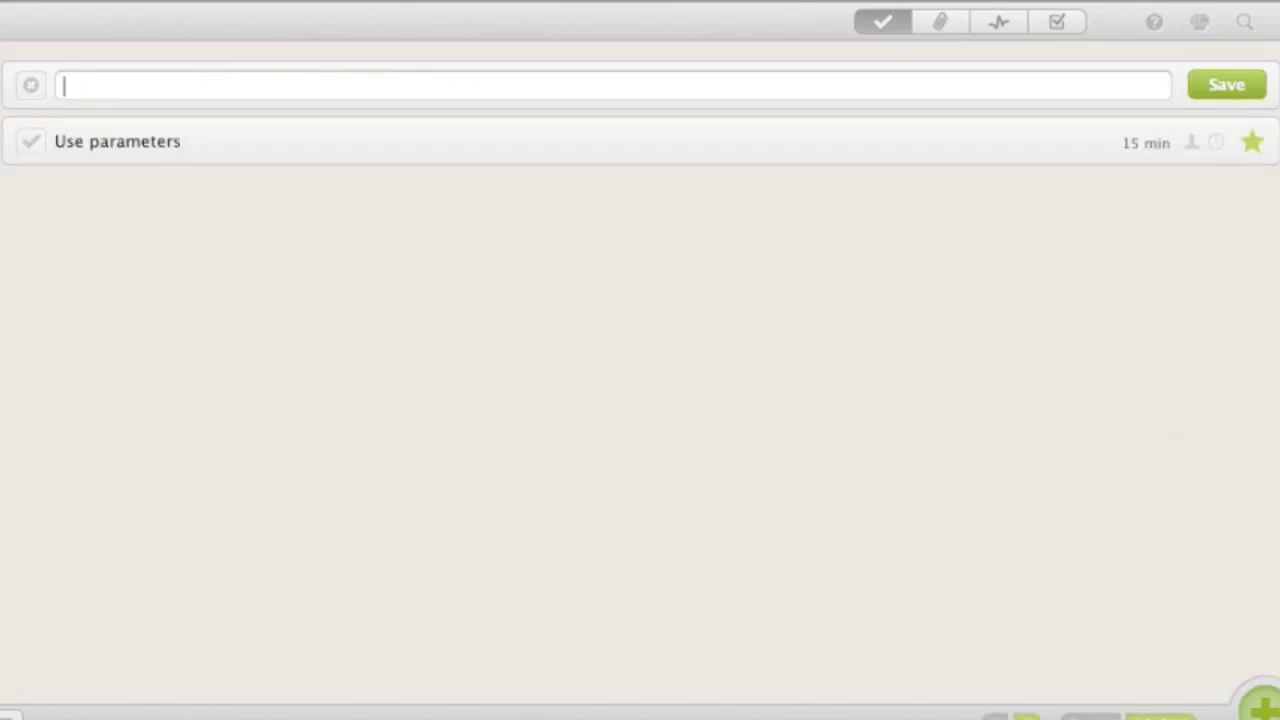
Quick-add 'A new business idea' with #Business ideas and a #1 h estimate
{"action": "key", "text": "ctrl+alt+space"}
{"action": "type", "text": "A new b"}
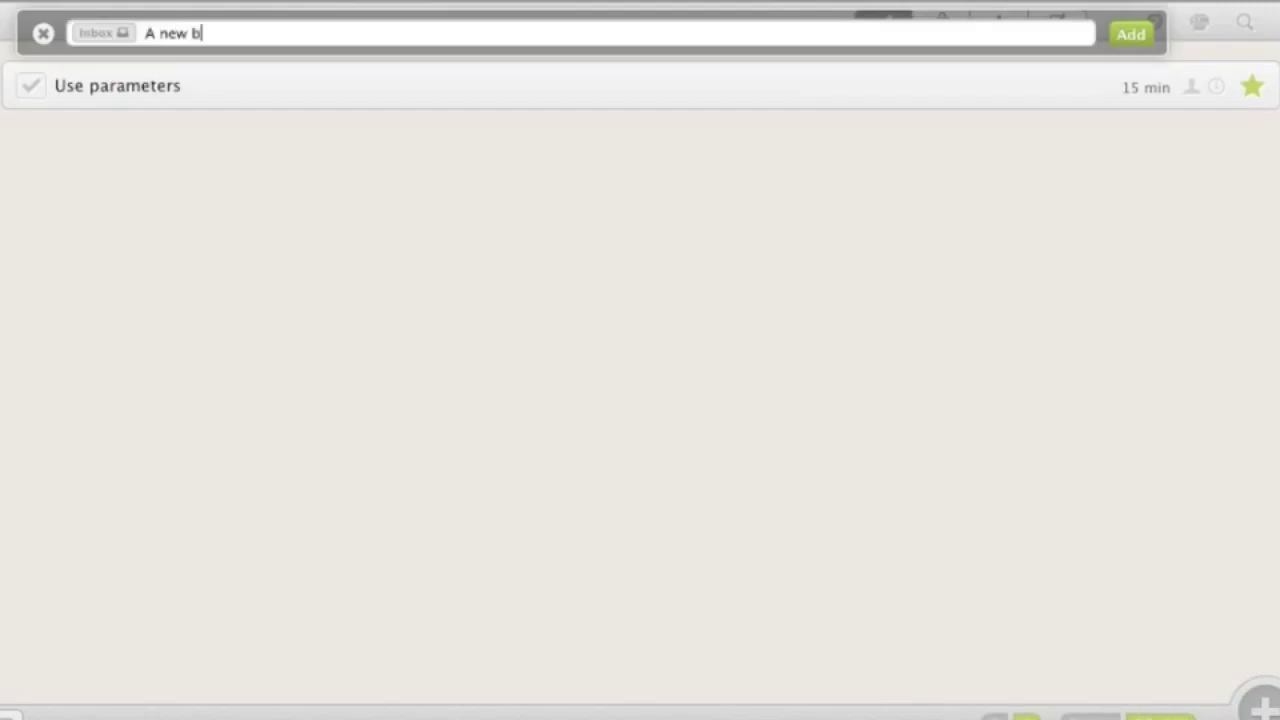
{"action": "type", "text": "usiness idea #"}
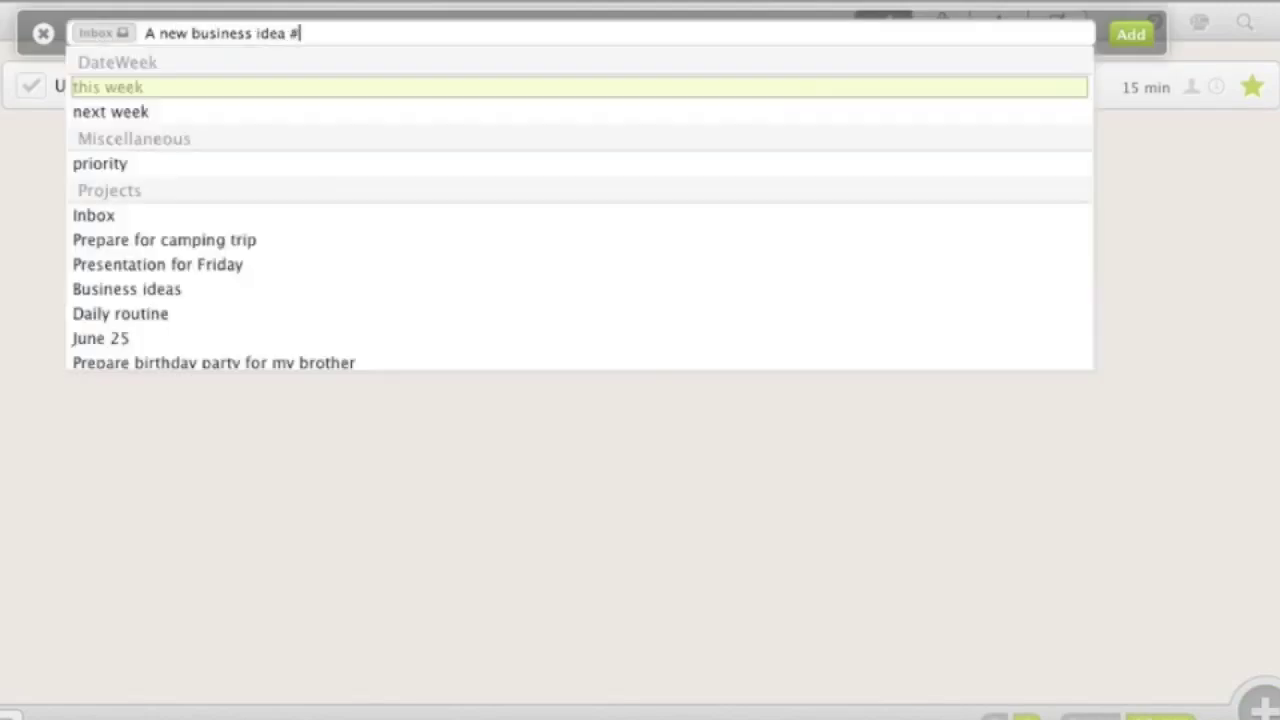
{"action": "type", "text": "bus"}
{"action": "key", "text": "Return"}
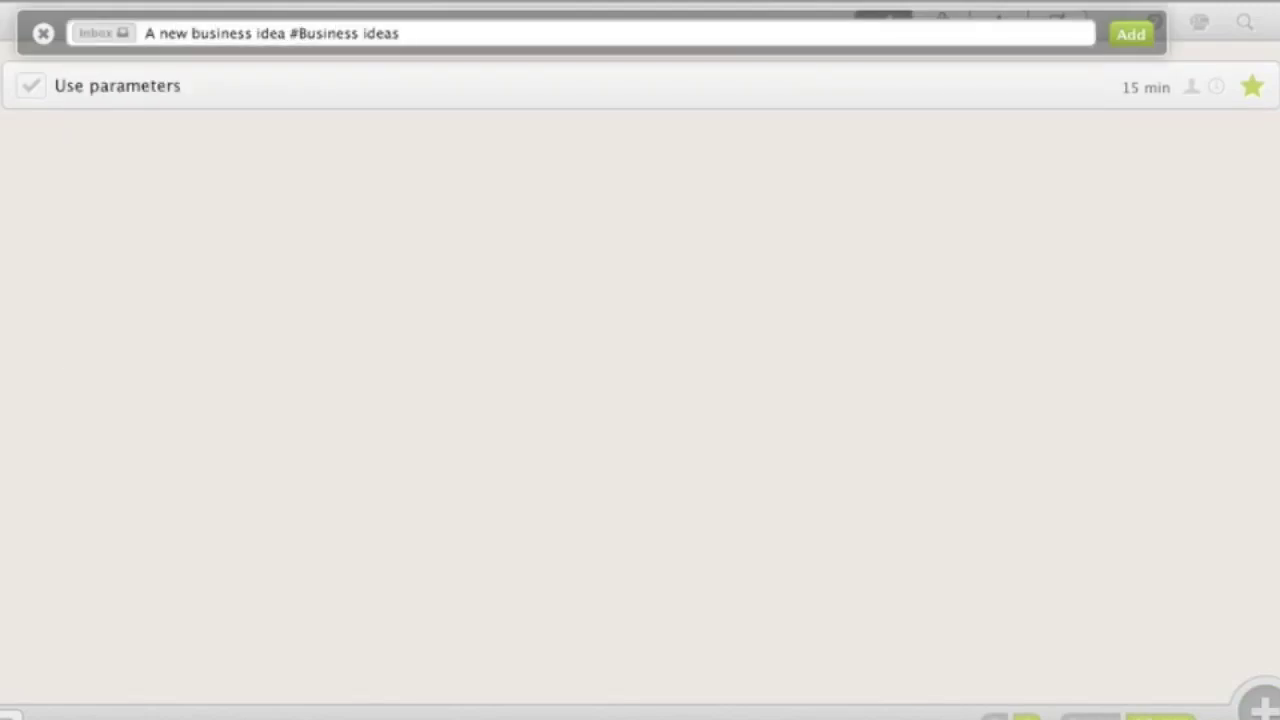
{"action": "type", "text": "#Computer #1"}
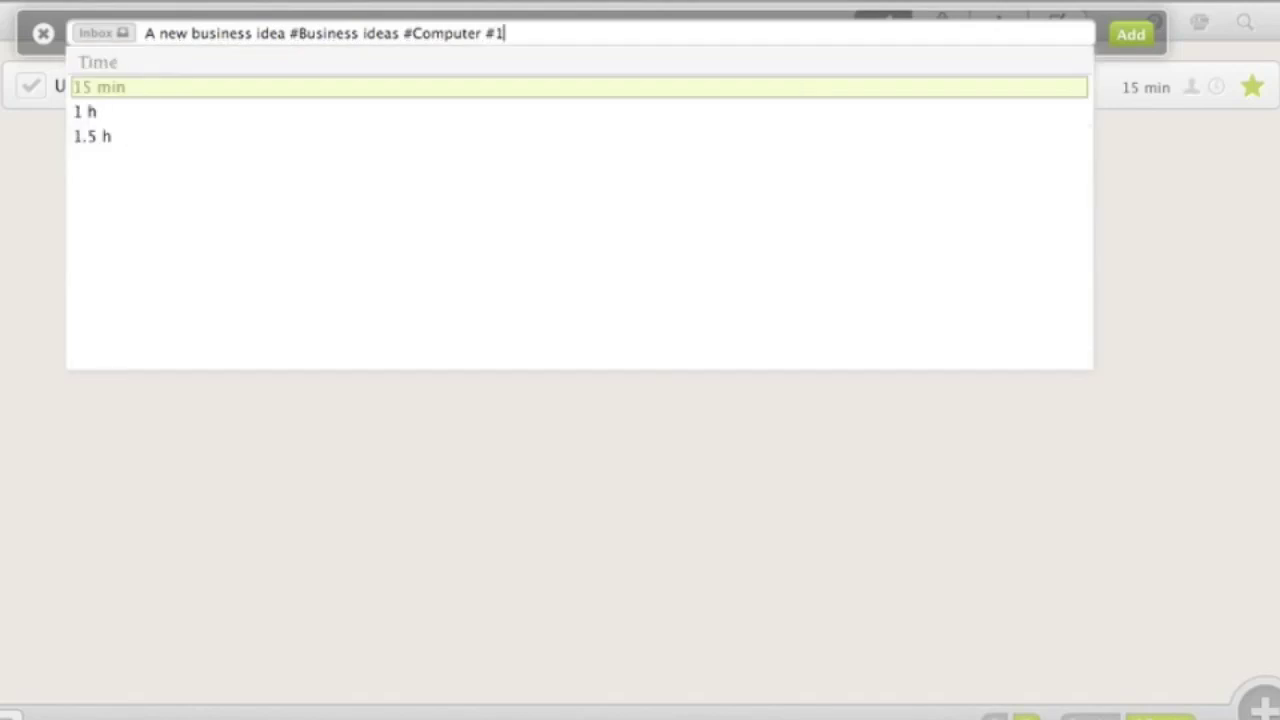
{"action": "key", "text": "Down"}
{"action": "key", "text": "Return"}
{"action": "key", "text": "Return"}
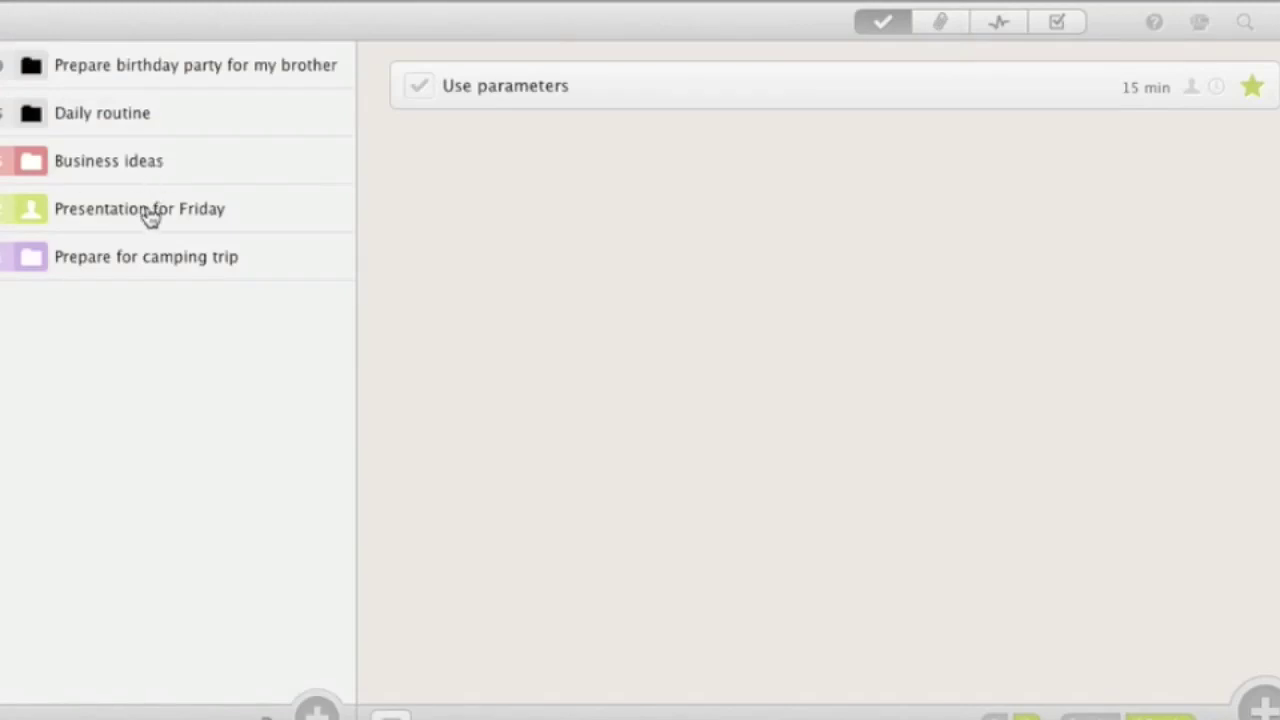
Add 'Make sure the presentation rocks!' to Presentation for Friday, assigned to a team member, 2 h
{"action": "left_click", "coordinate": [149, 211]}
{"action": "left_click", "coordinate": [1262, 708]}
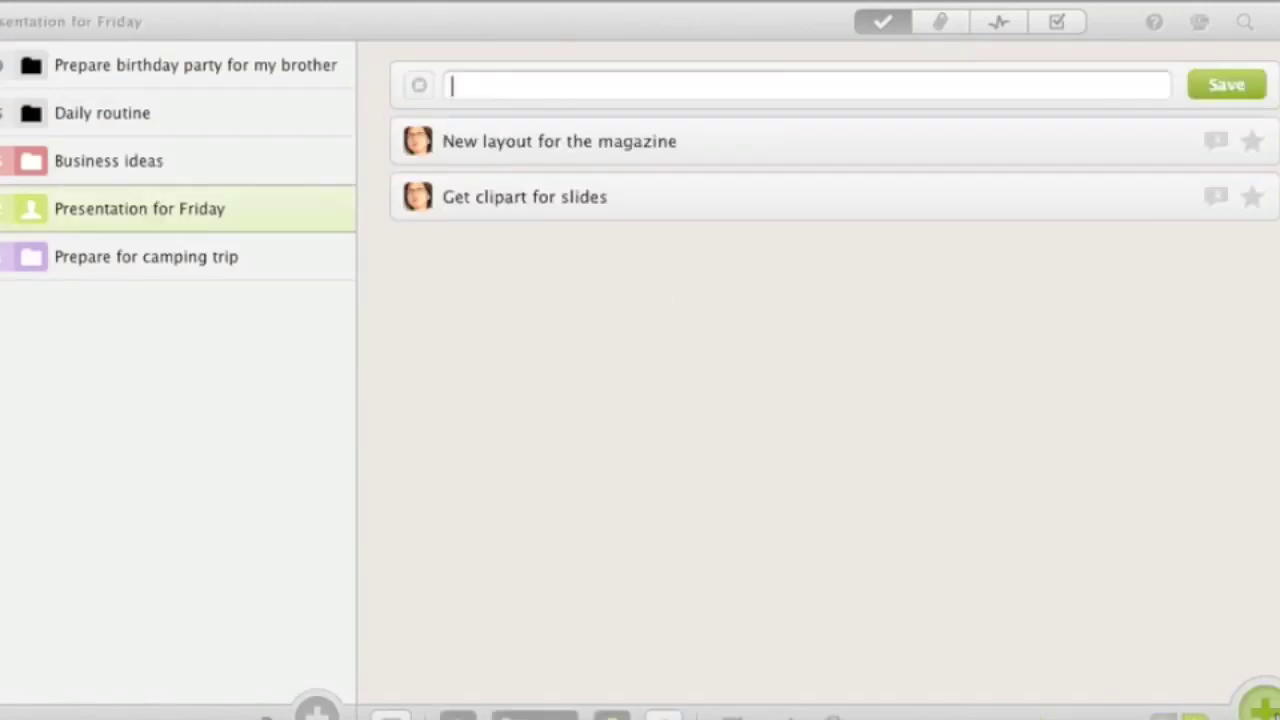
{"action": "type", "text": "Make sure the presentation rocks!"}
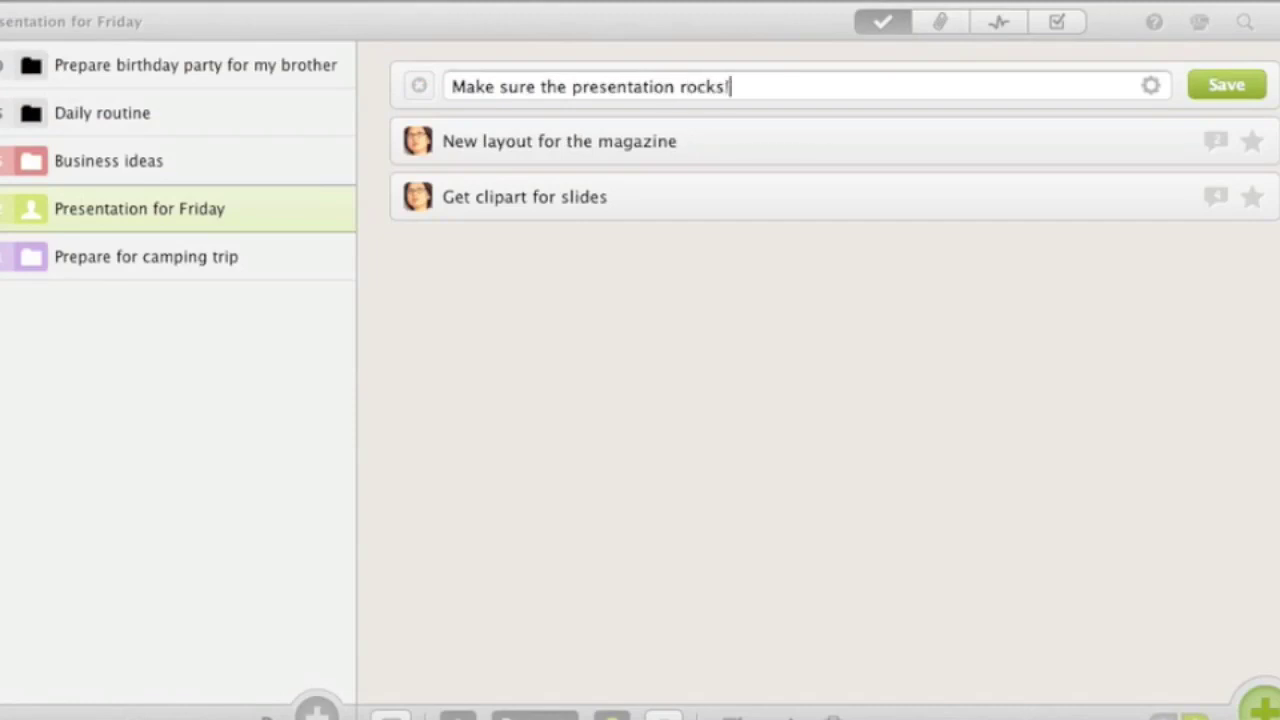
{"action": "type", "text": " #ever"}
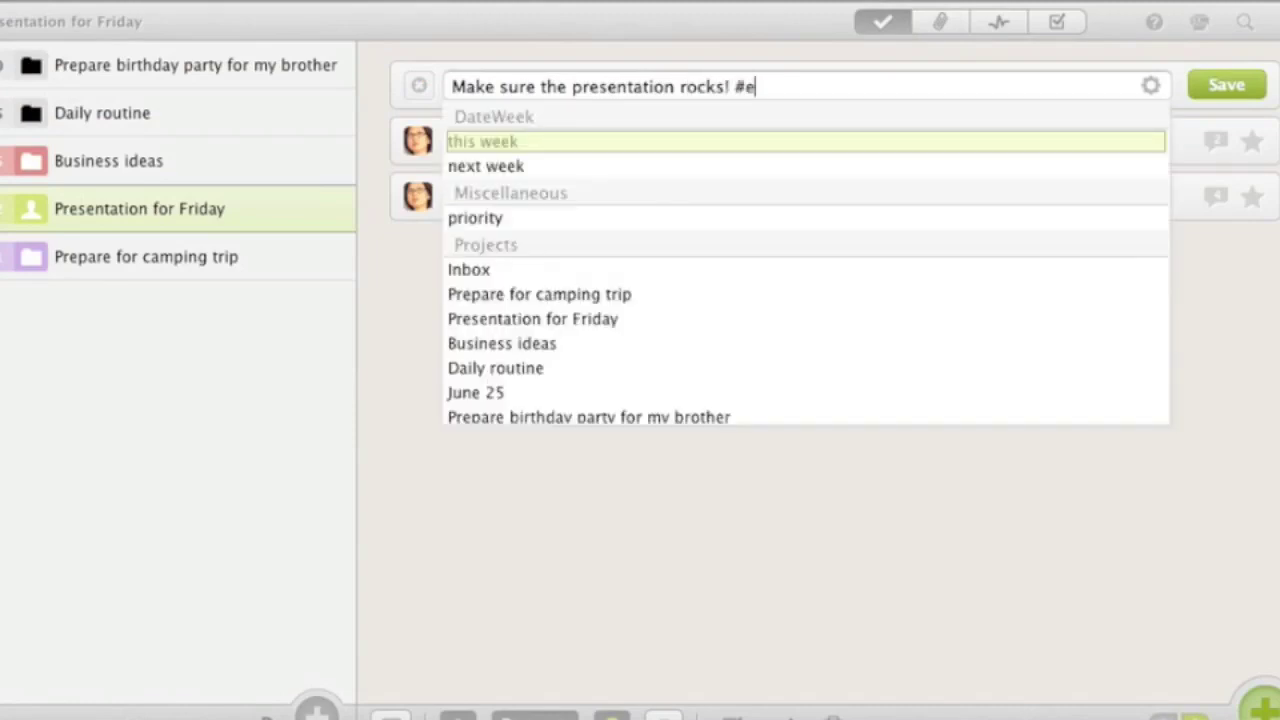
{"action": "key", "text": "Return"}
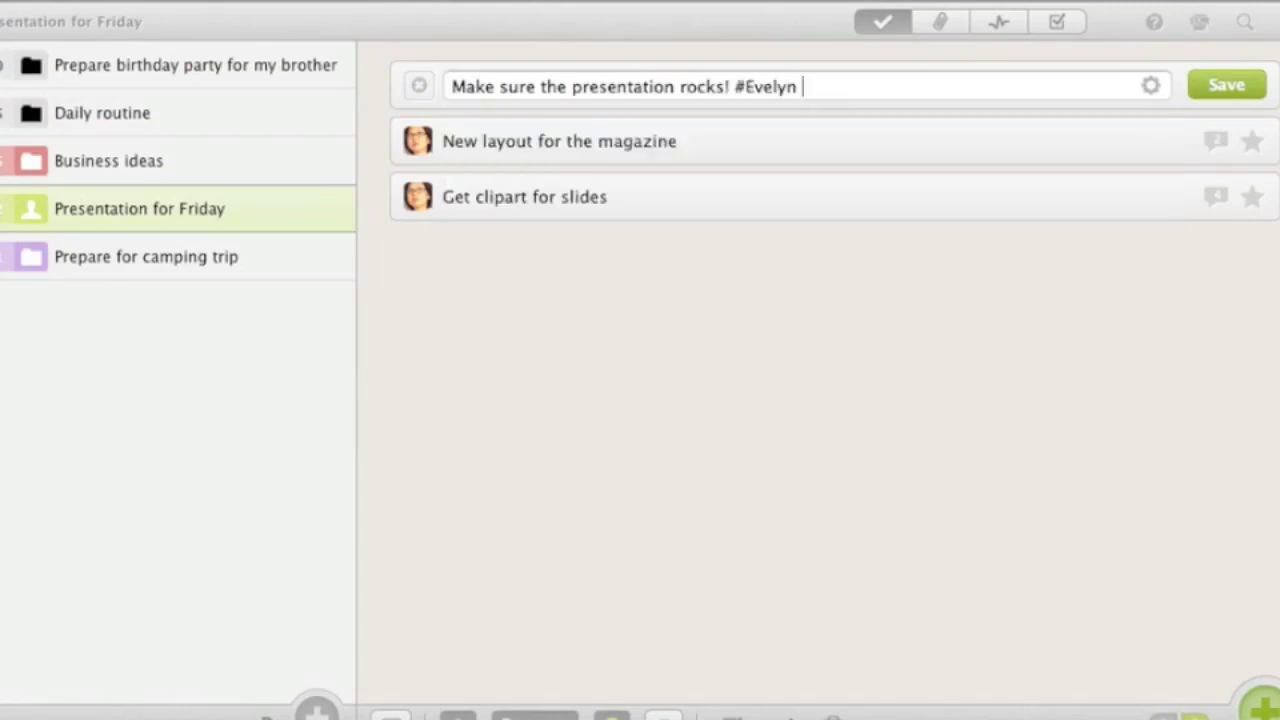
{"action": "type", "text": "#2"}
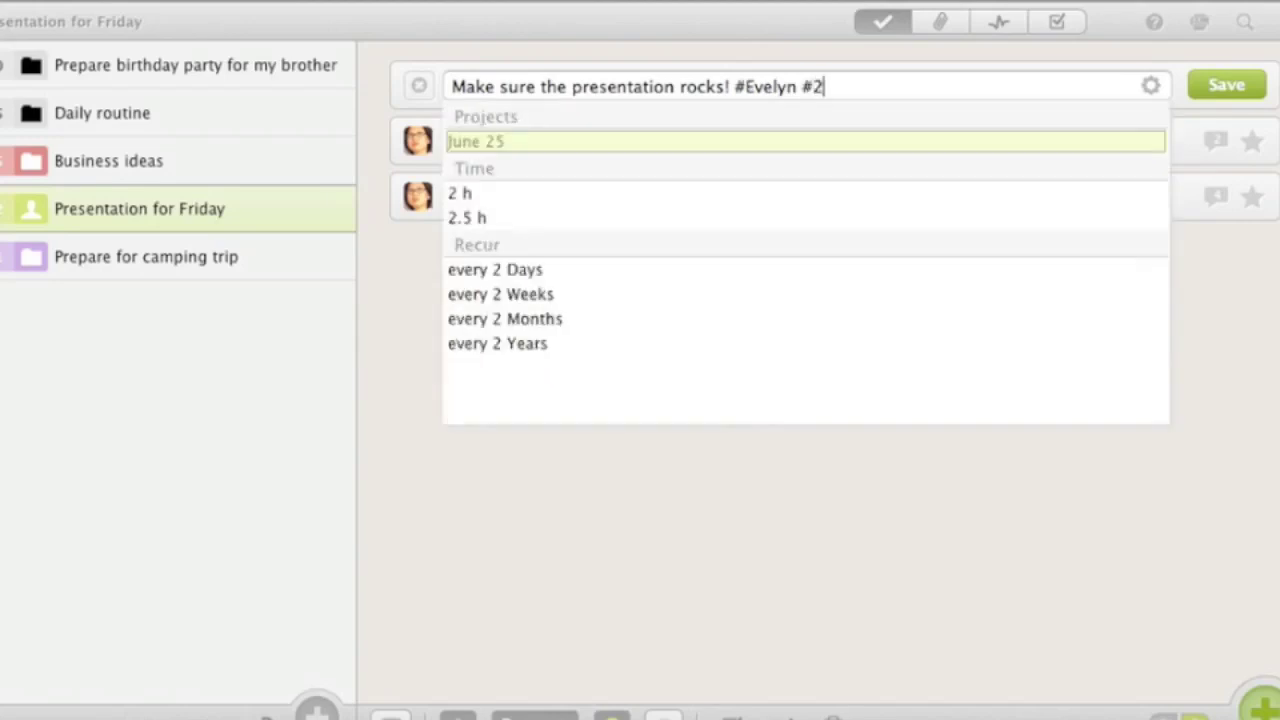
{"action": "key", "text": "Down"}
{"action": "key", "text": "Return"}
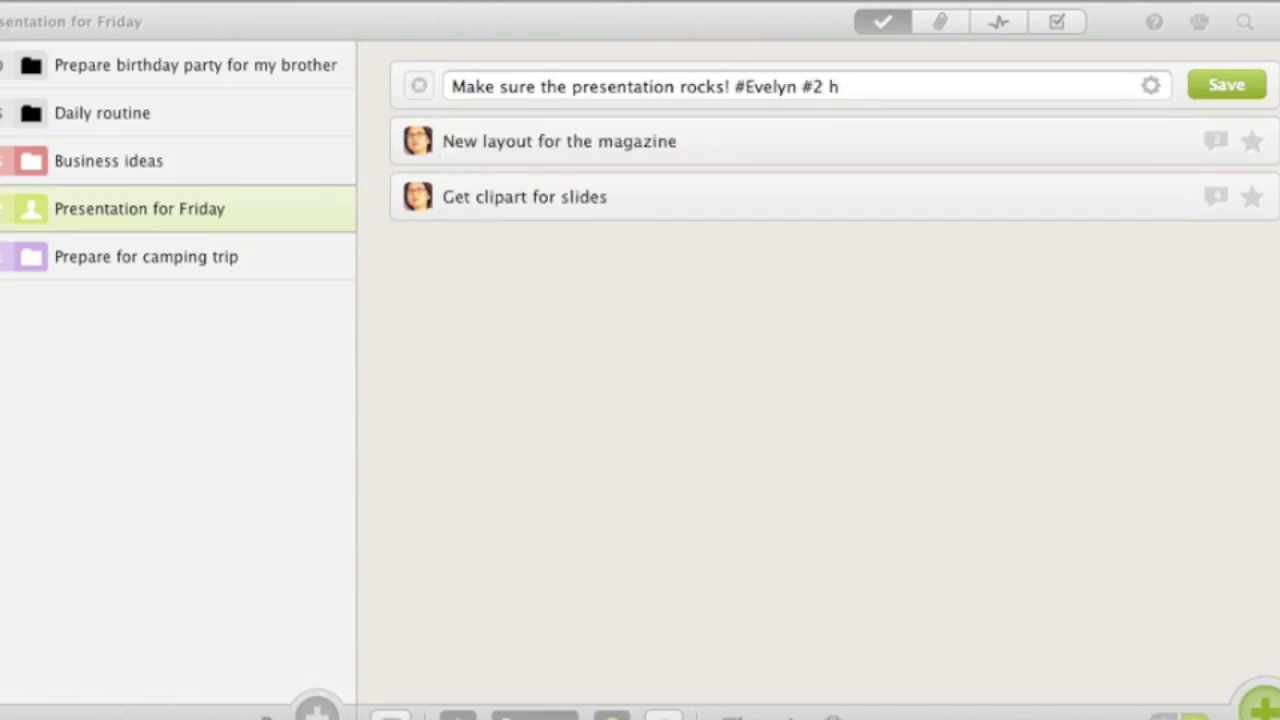
{"action": "key", "text": "Return"}
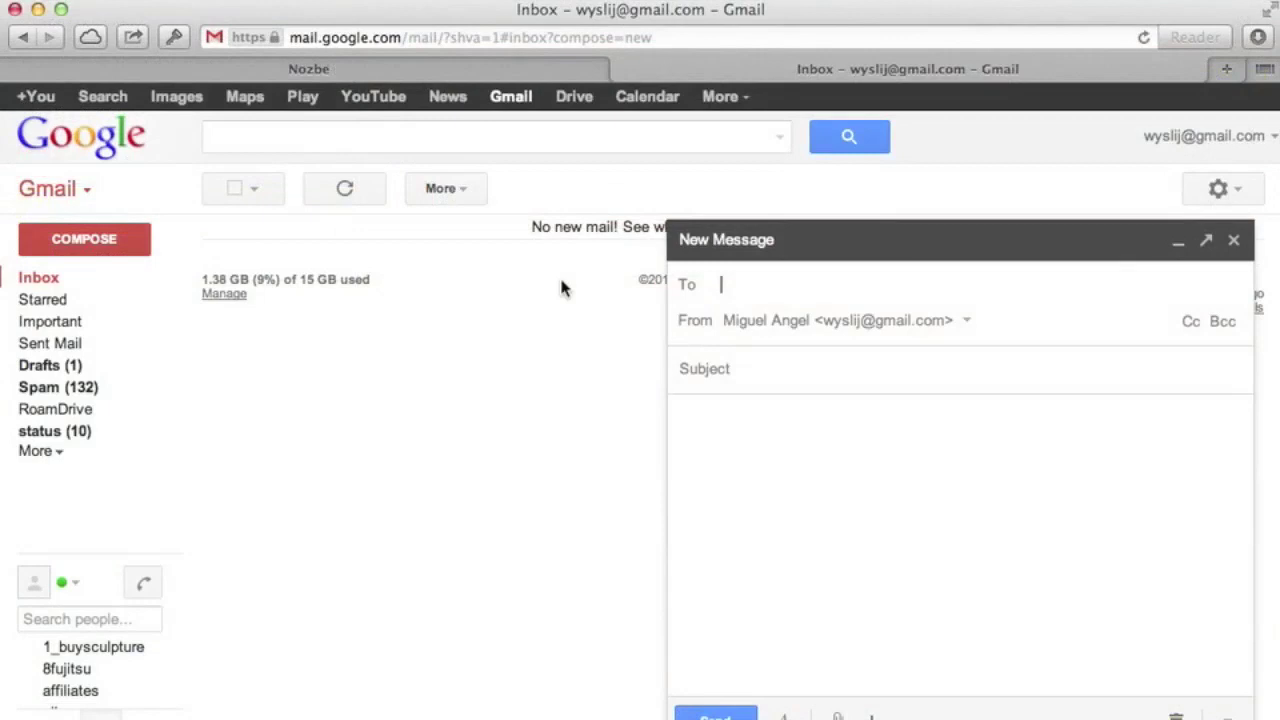
Address a new email to the Nozbe address with subject 'Using parameters in Email #30 min #Waiting #business'
{"action": "type", "text": "vide"}
{"action": "key", "text": "Return"}
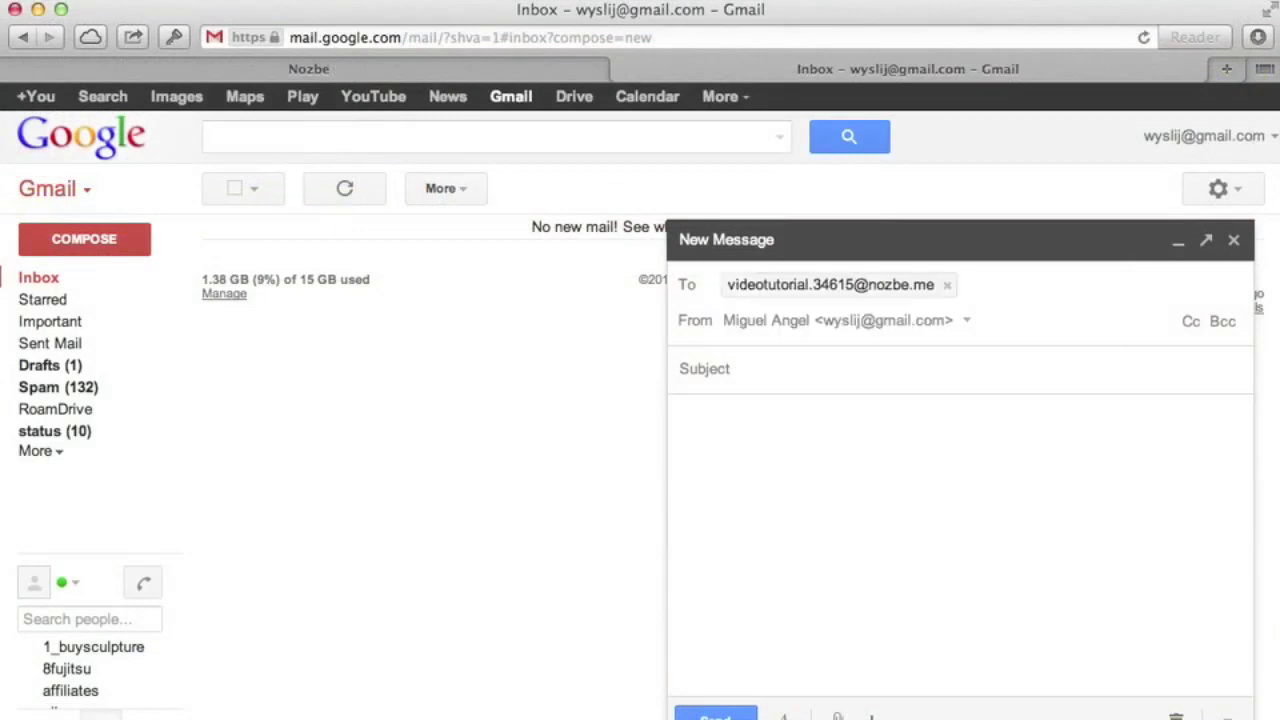
{"action": "left_click", "coordinate": [760, 368]}
{"action": "type", "text": "Using param"}
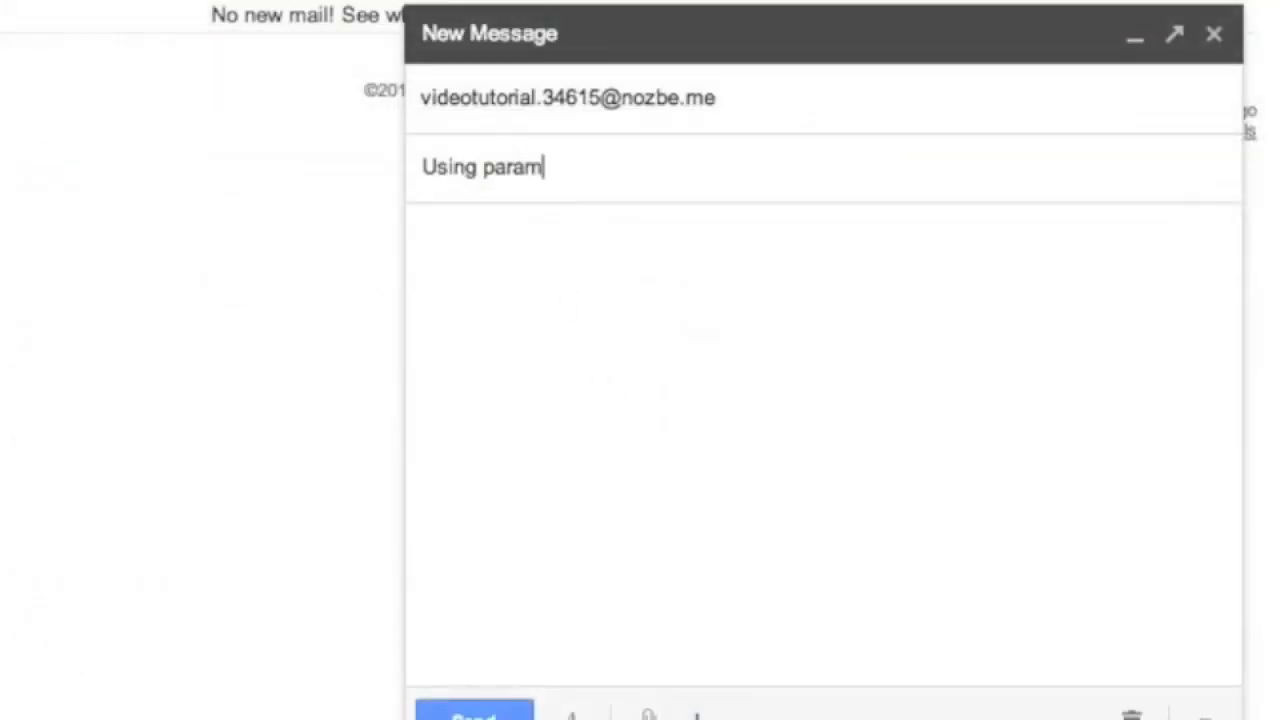
{"action": "type", "text": "eters in Email "}
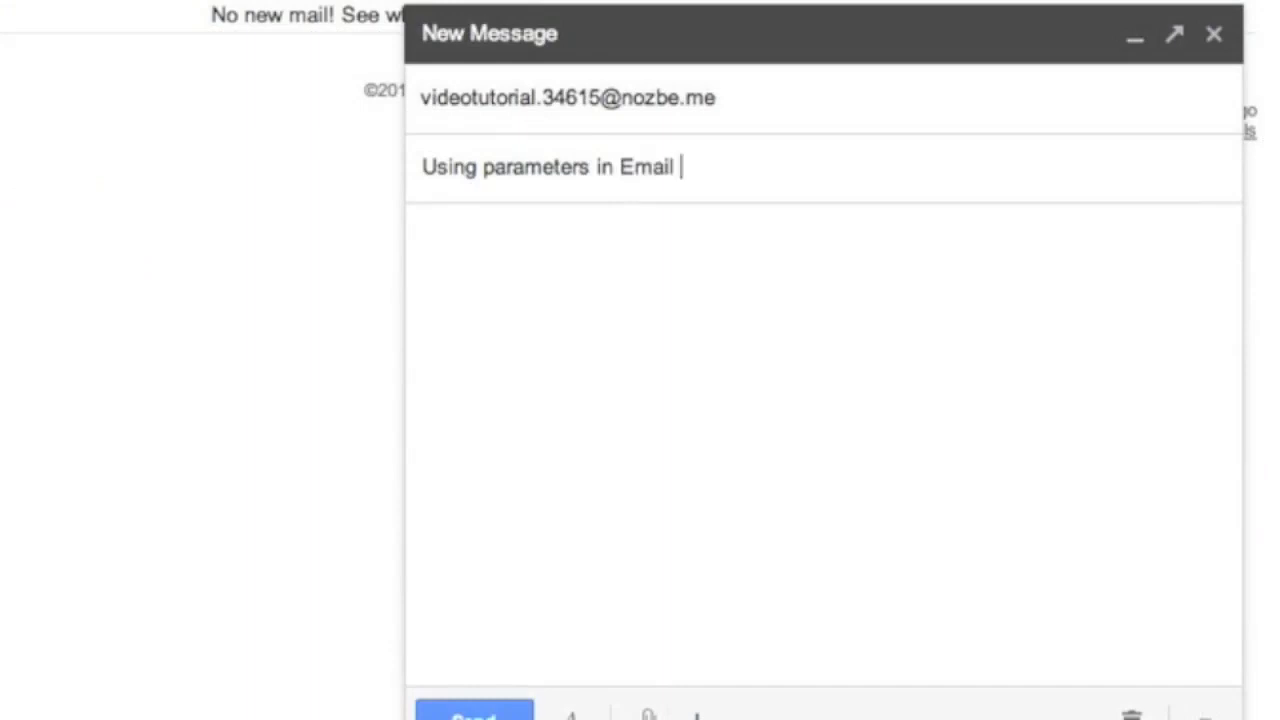
{"action": "type", "text": "#30 min "}
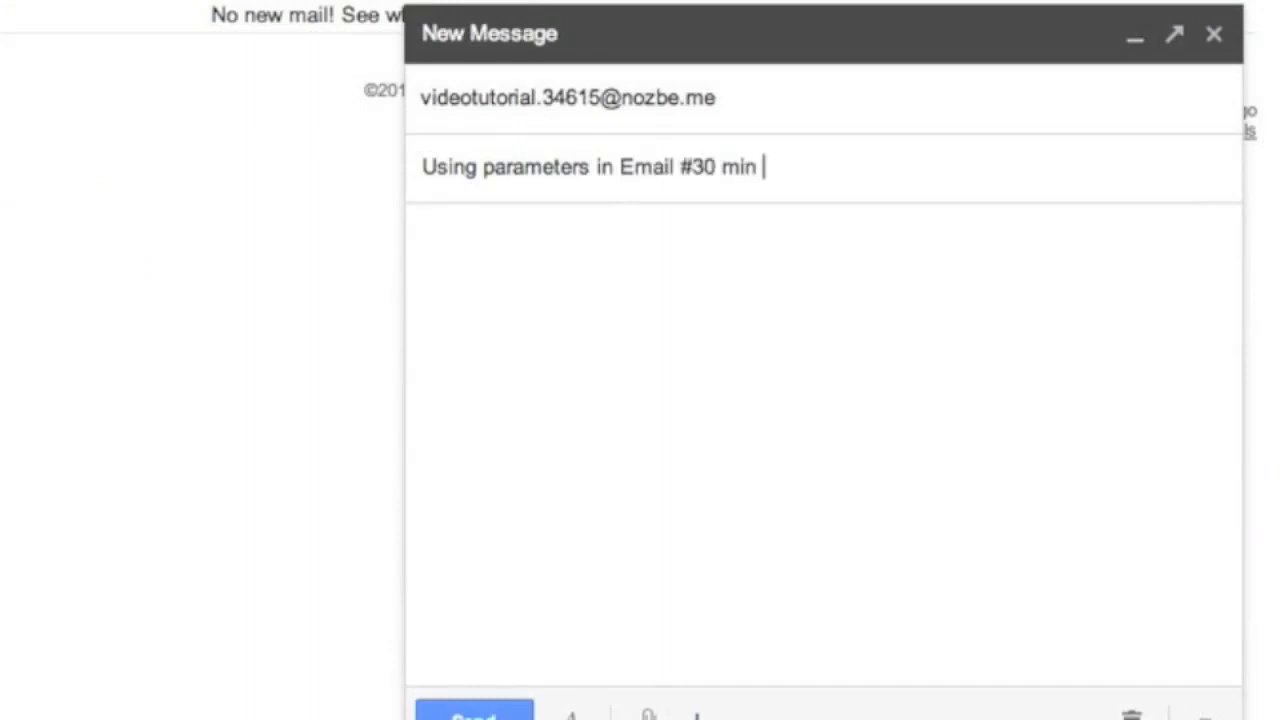
{"action": "type", "text": "#Wiat"}
{"action": "key", "text": "BackSpace"}
{"action": "key", "text": "BackSpace"}
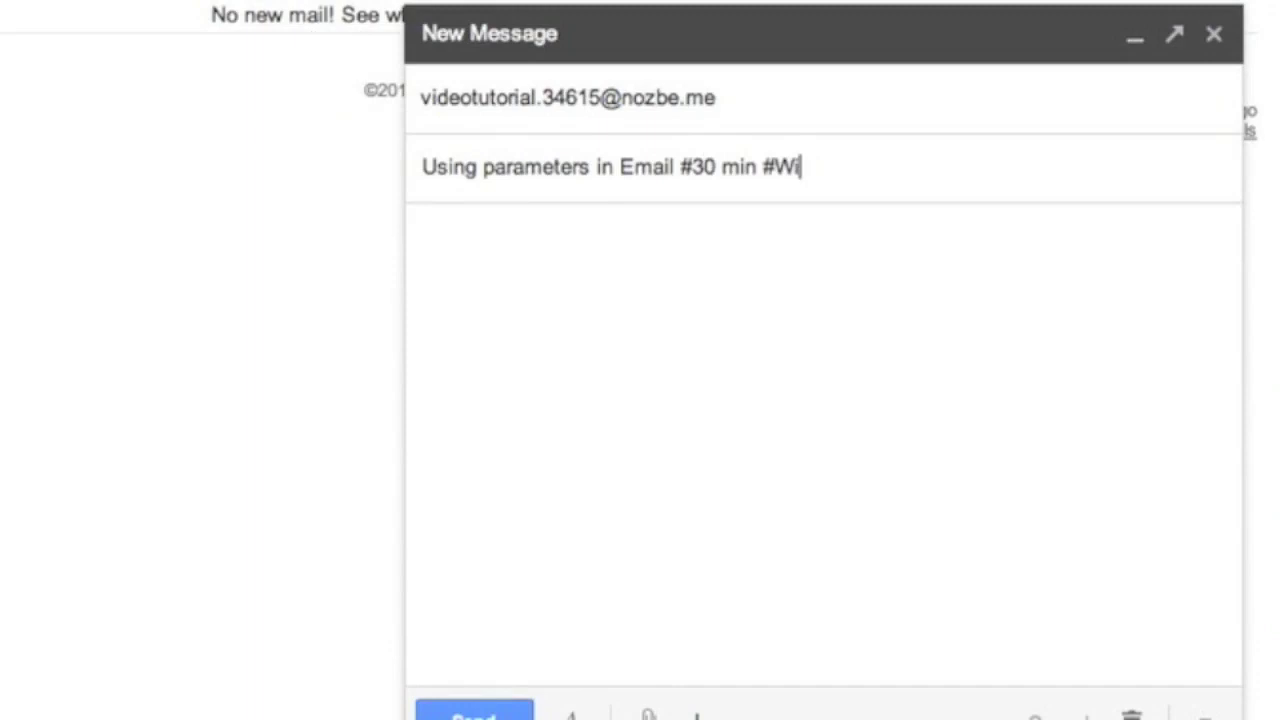
{"action": "key", "text": "BackSpace"}
{"action": "type", "text": "aiting #"}
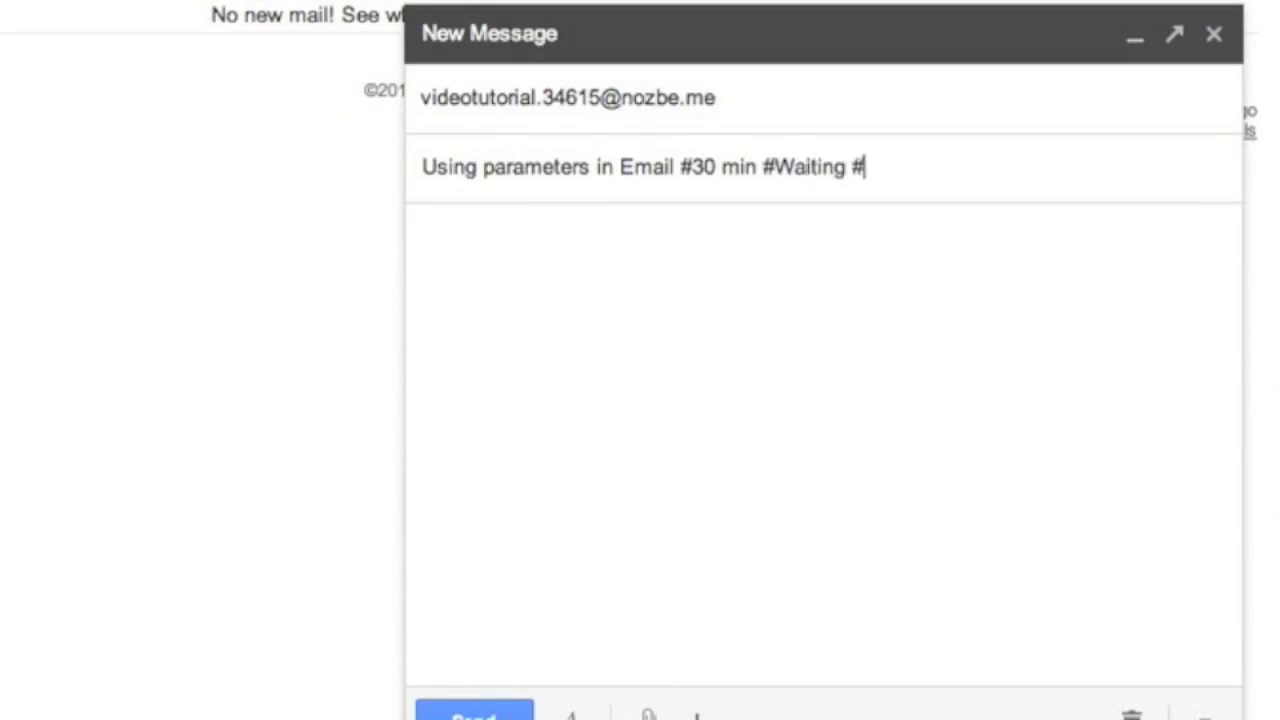
{"action": "type", "text": "business"}
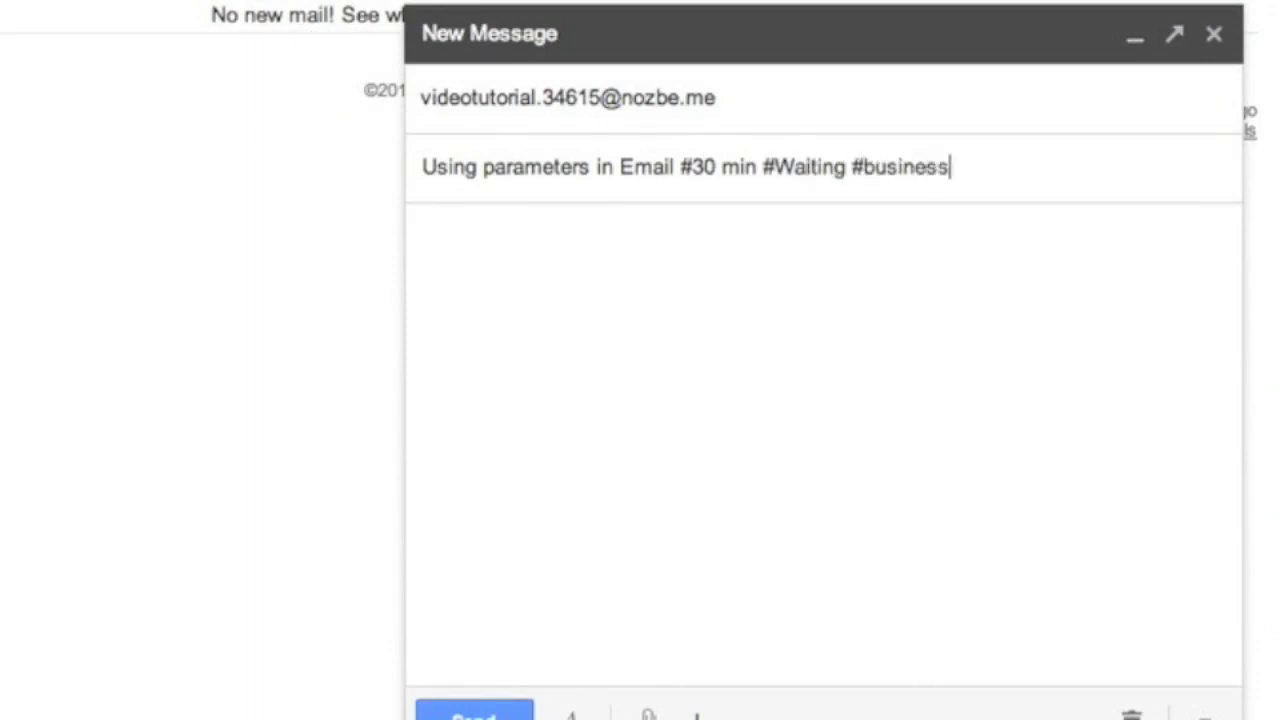
Add the body 'Let's see if Nozbe is smart enough to understand this!', send it, and return to Nozbe
{"action": "left_click", "coordinate": [420, 234]}
{"action": "type", "text": "Let's see if Nozbe is smar"}
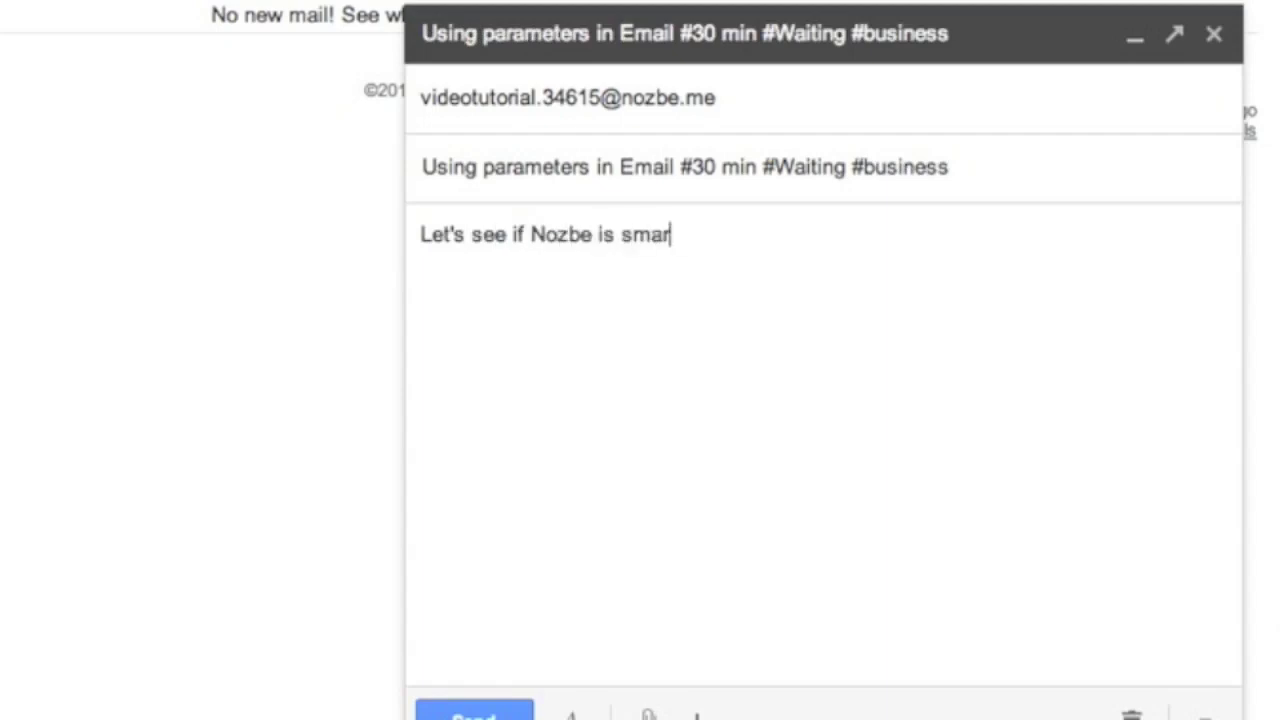
{"action": "type", "text": "t enough to understand this!"}
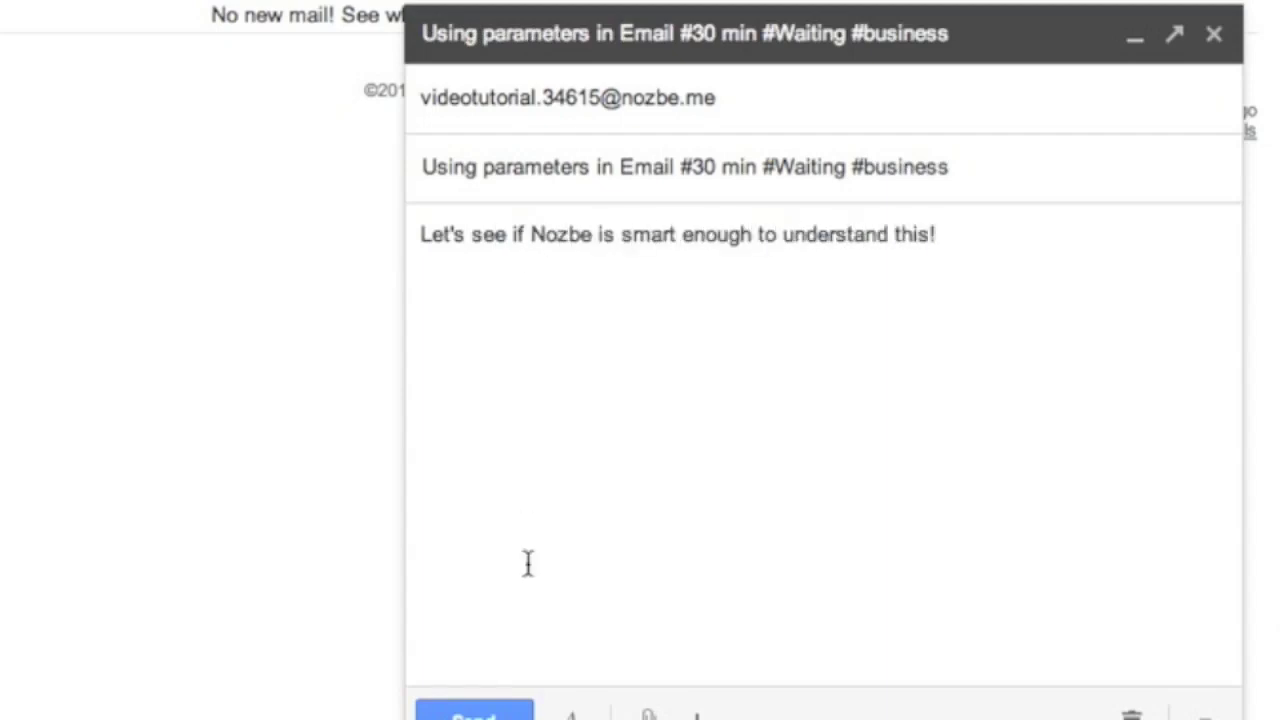
{"action": "left_click", "coordinate": [463, 712]}
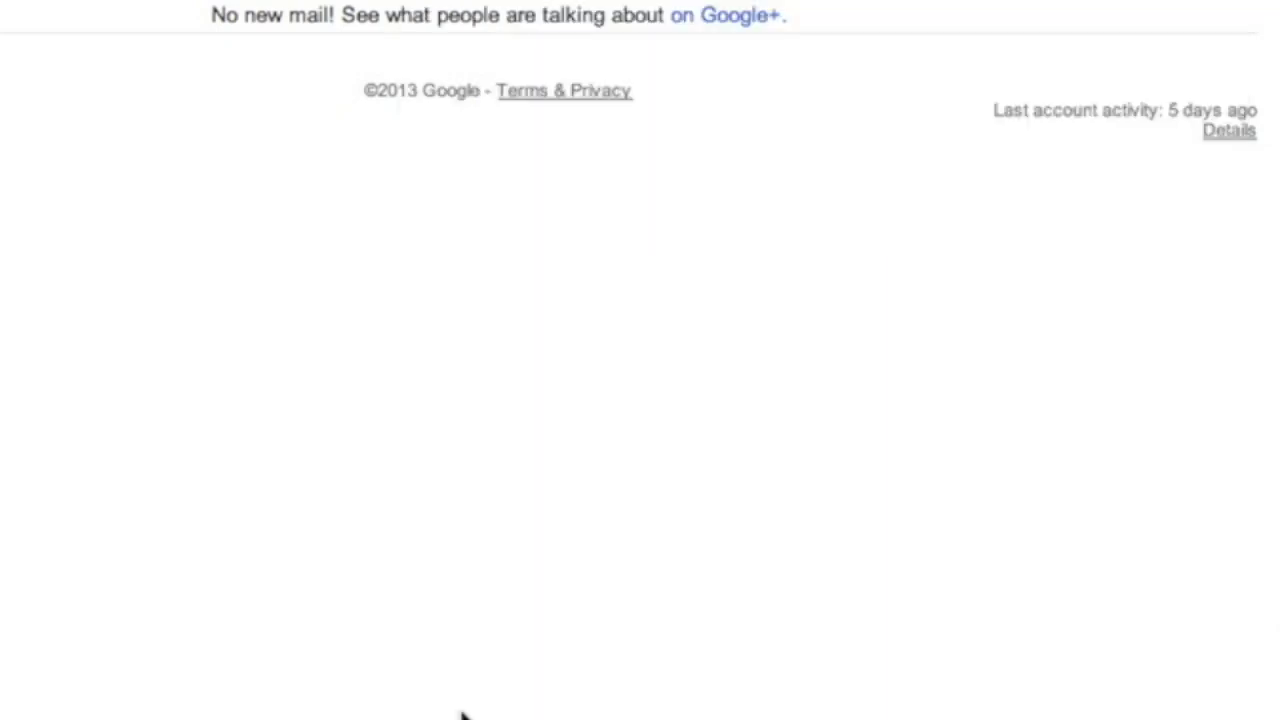
{"action": "left_click", "coordinate": [386, 71]}
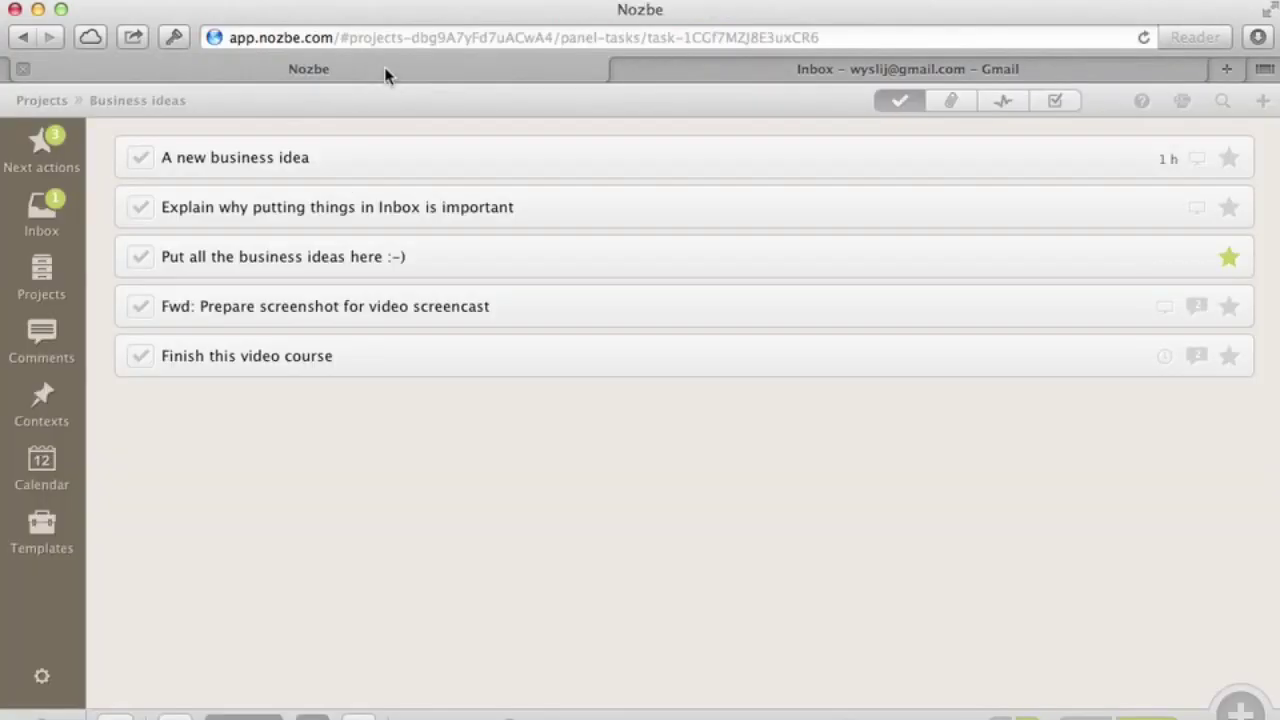
In Business ideas, view the emailed 'Using parameters in Email' task, parsed as Waiting-for with 30 min
{"action": "left_click", "coordinate": [42, 278]}
{"action": "left_click", "coordinate": [196, 268]}
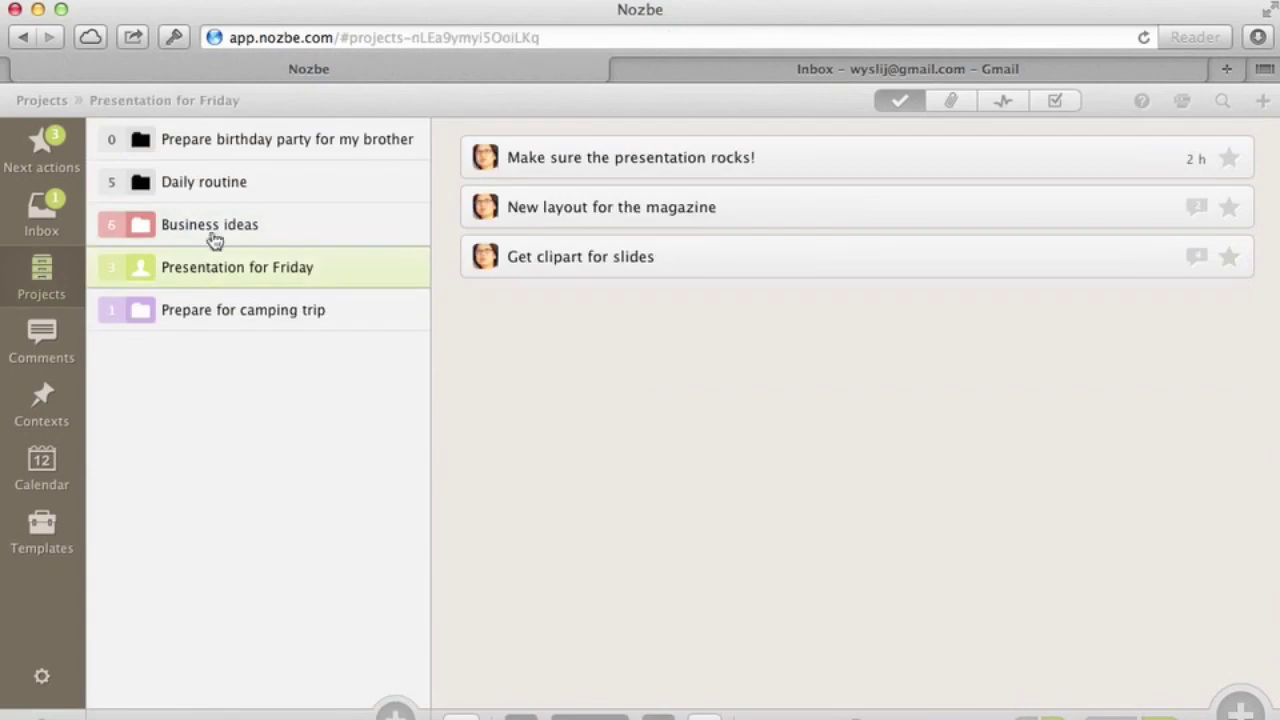
{"action": "left_click", "coordinate": [231, 229]}
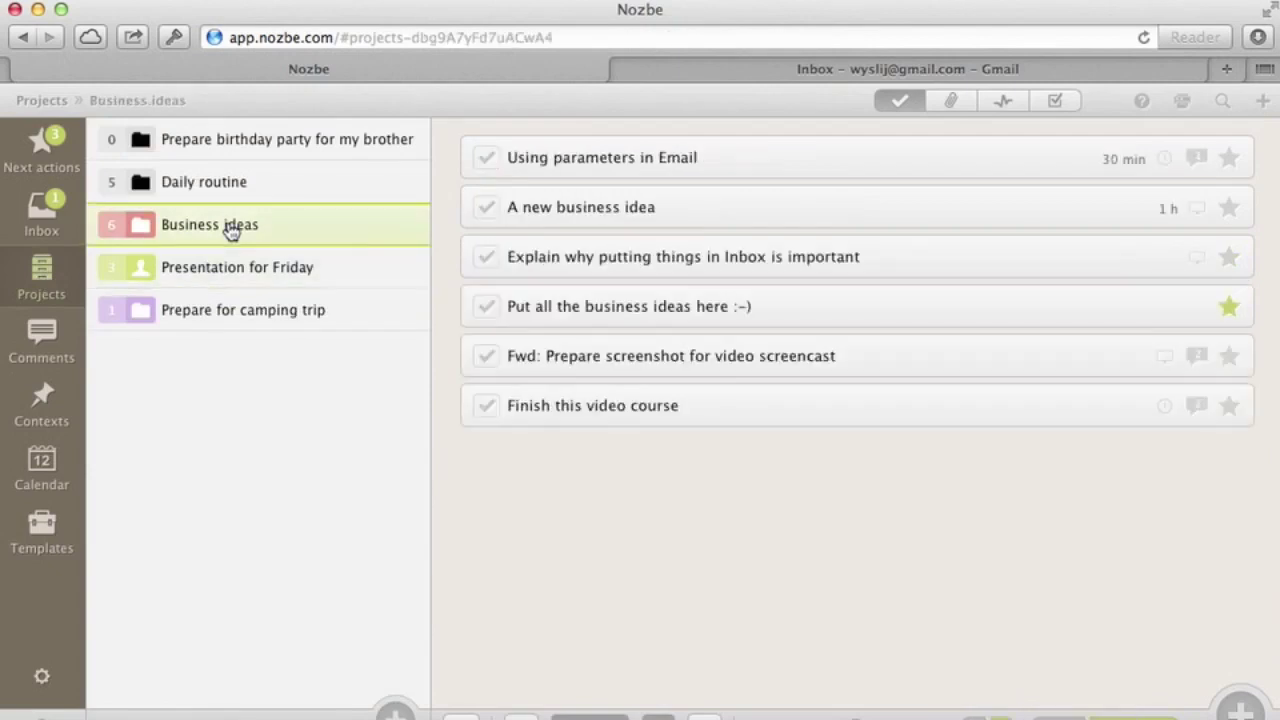
{"action": "left_click", "coordinate": [766, 160]}
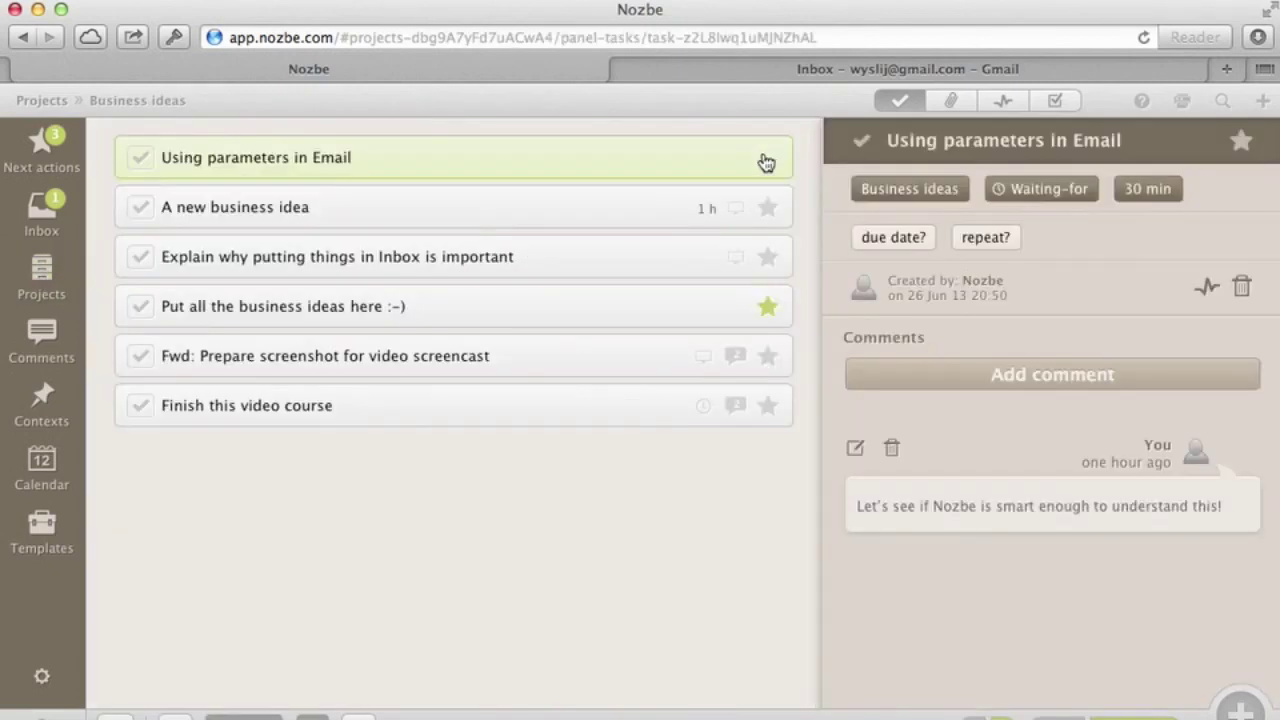